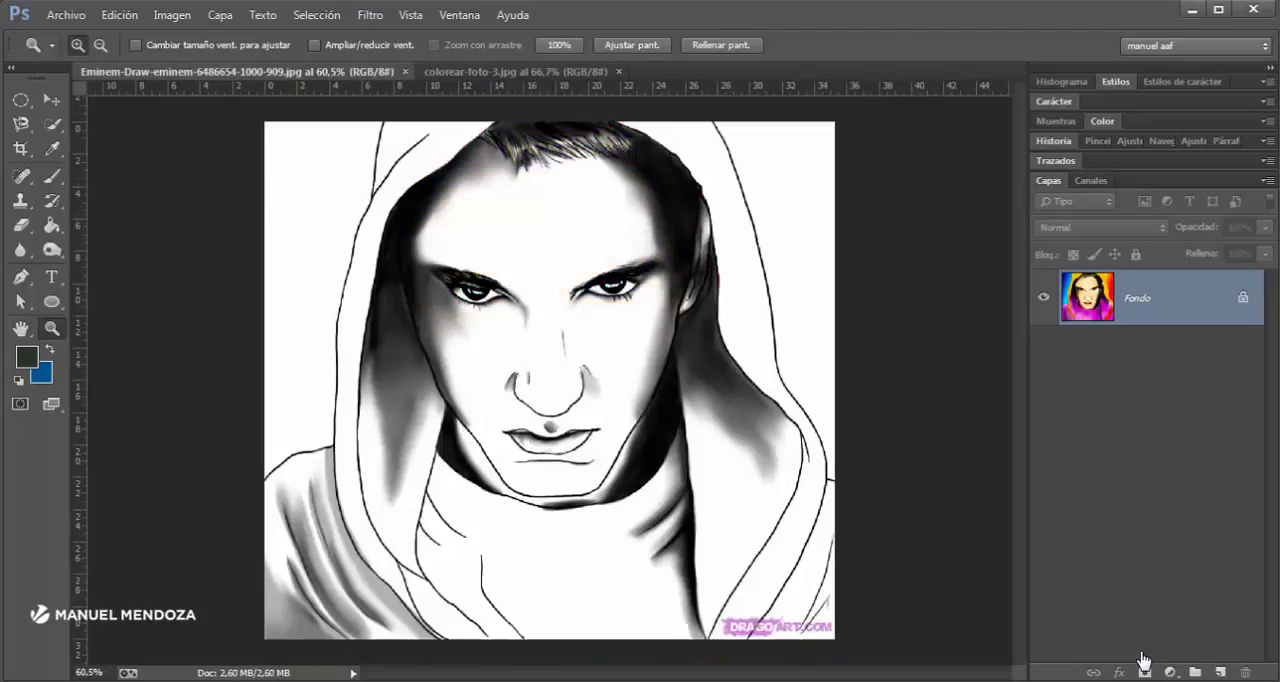
# - Convert the locked background of the Eminem drawing into an editable layer named "dibujo"
pyautogui.hotkey('ctrl', 'Tab')
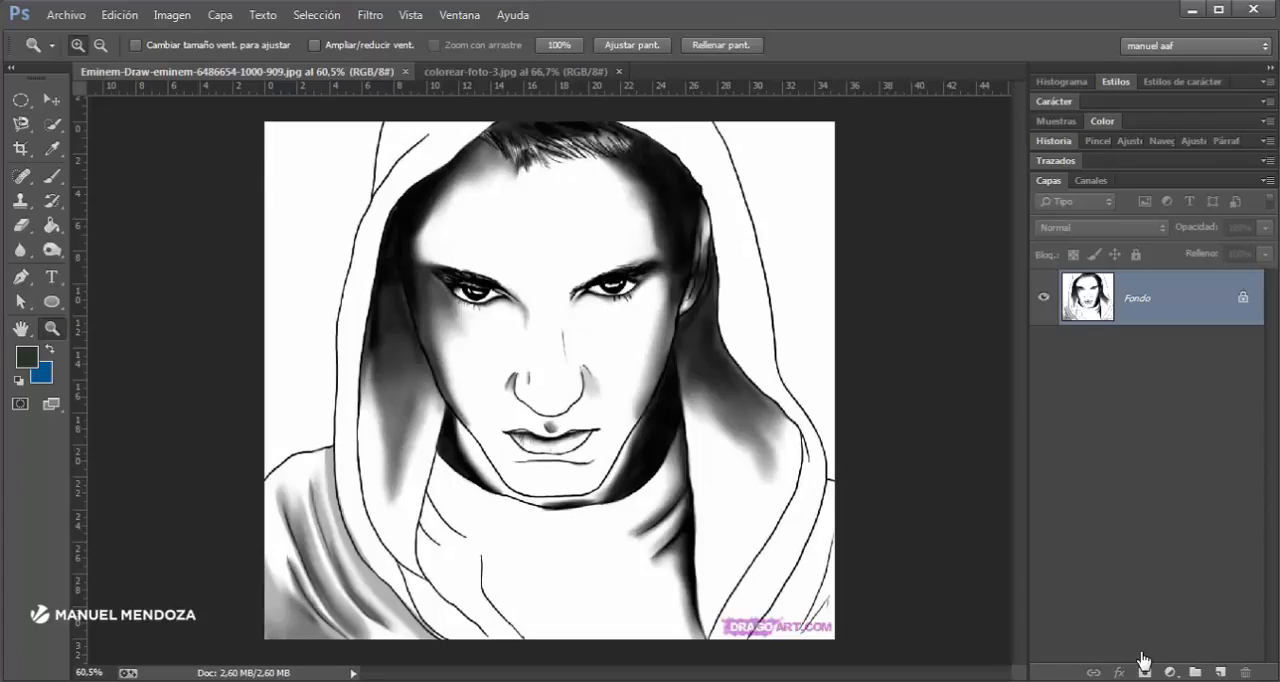
pyautogui.click(1144, 662)
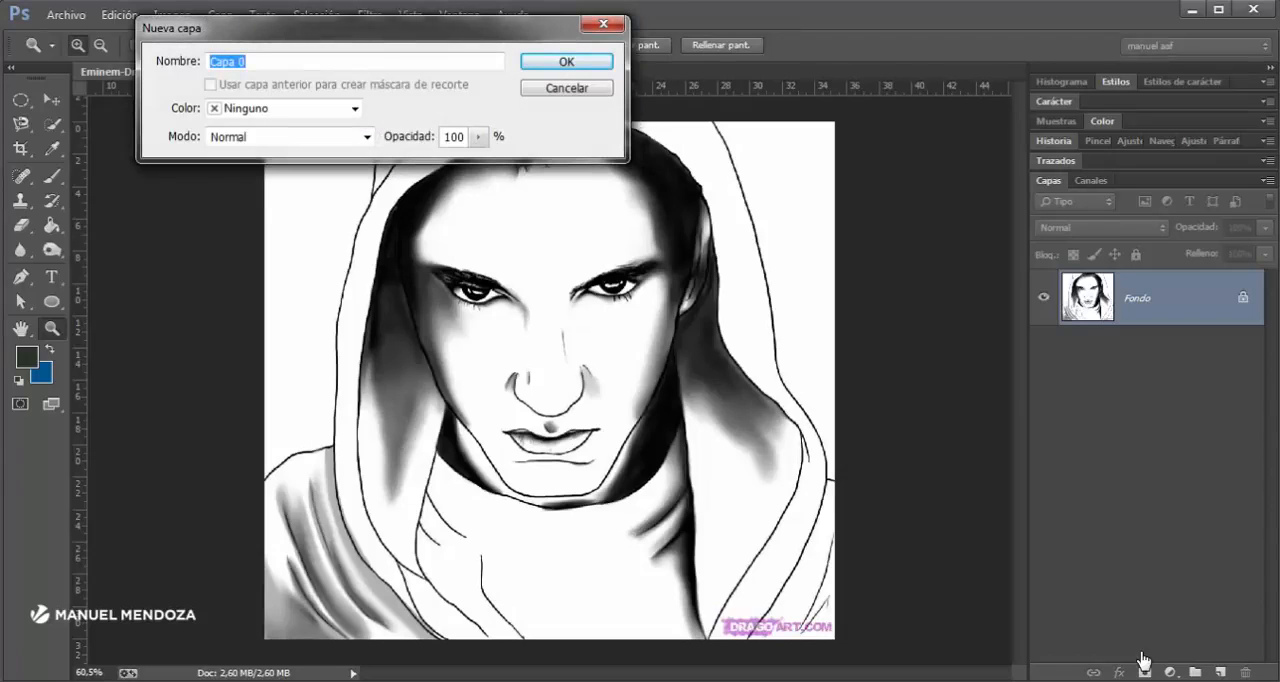
pyautogui.write('dibujo')
pyautogui.press('Return')
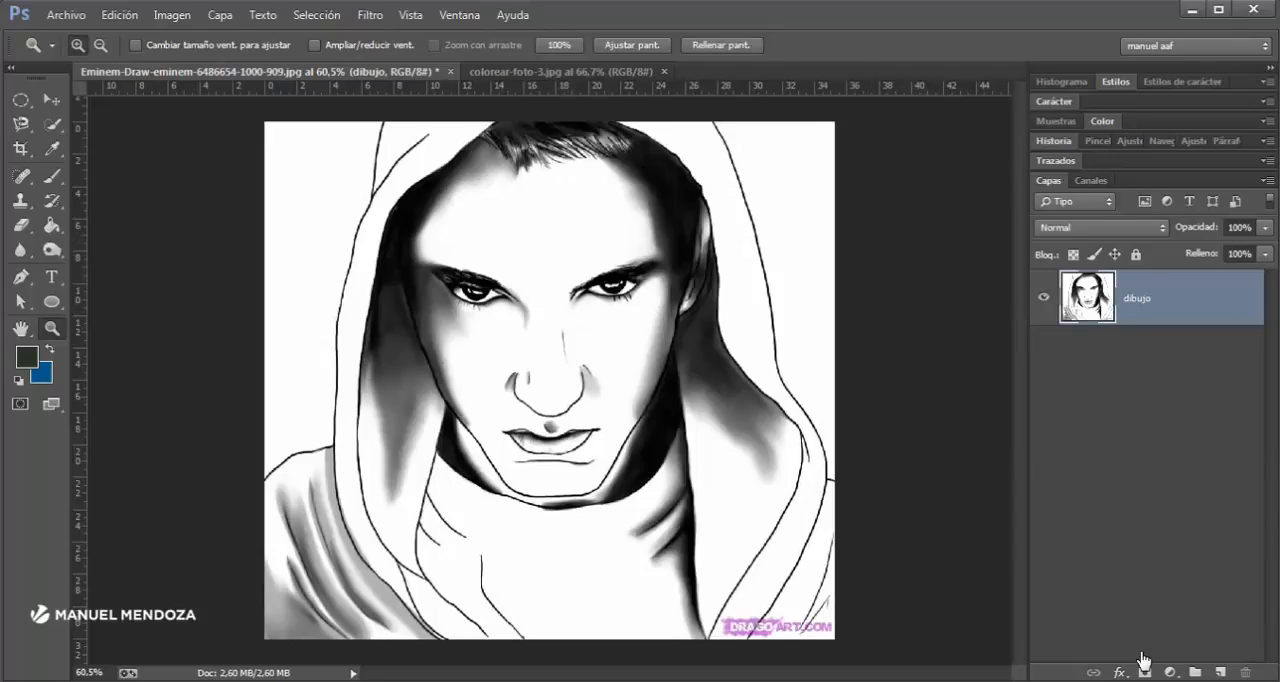
# - Add an empty layer beneath the dibujo layer, leaving dibujo as the selected layer
pyautogui.click(1220, 672)
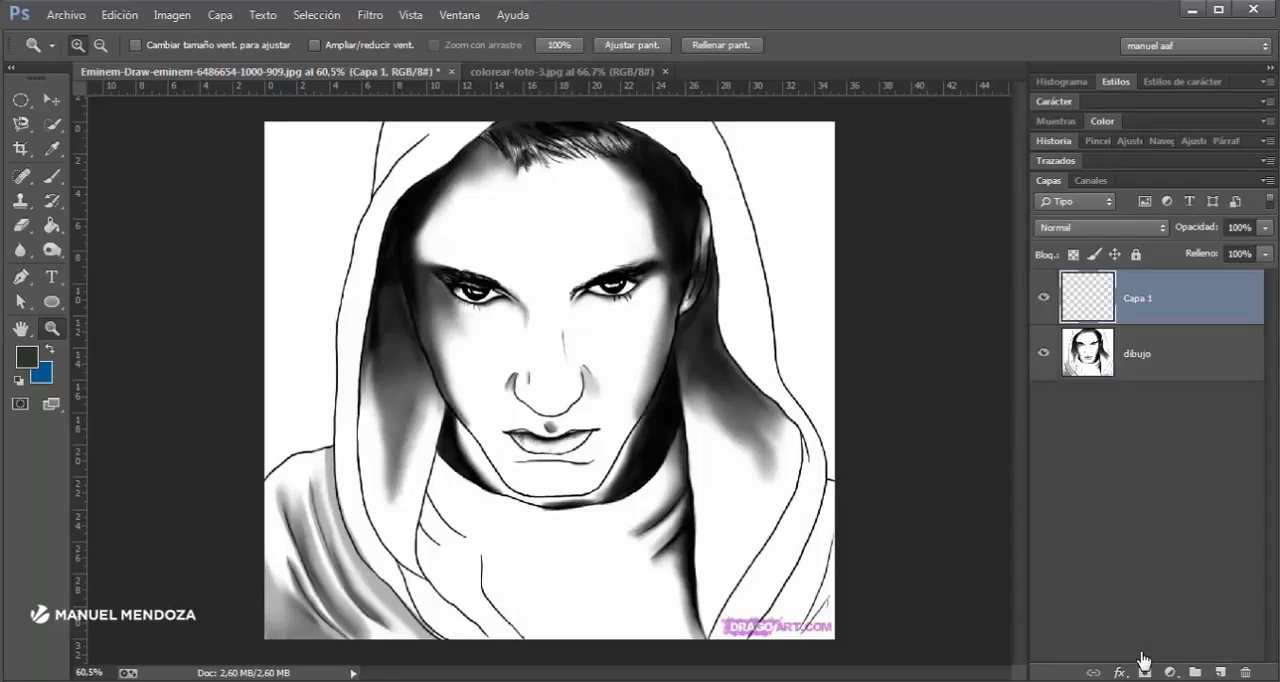
pyautogui.moveTo(1150, 299); pyautogui.dragTo(1150, 385)
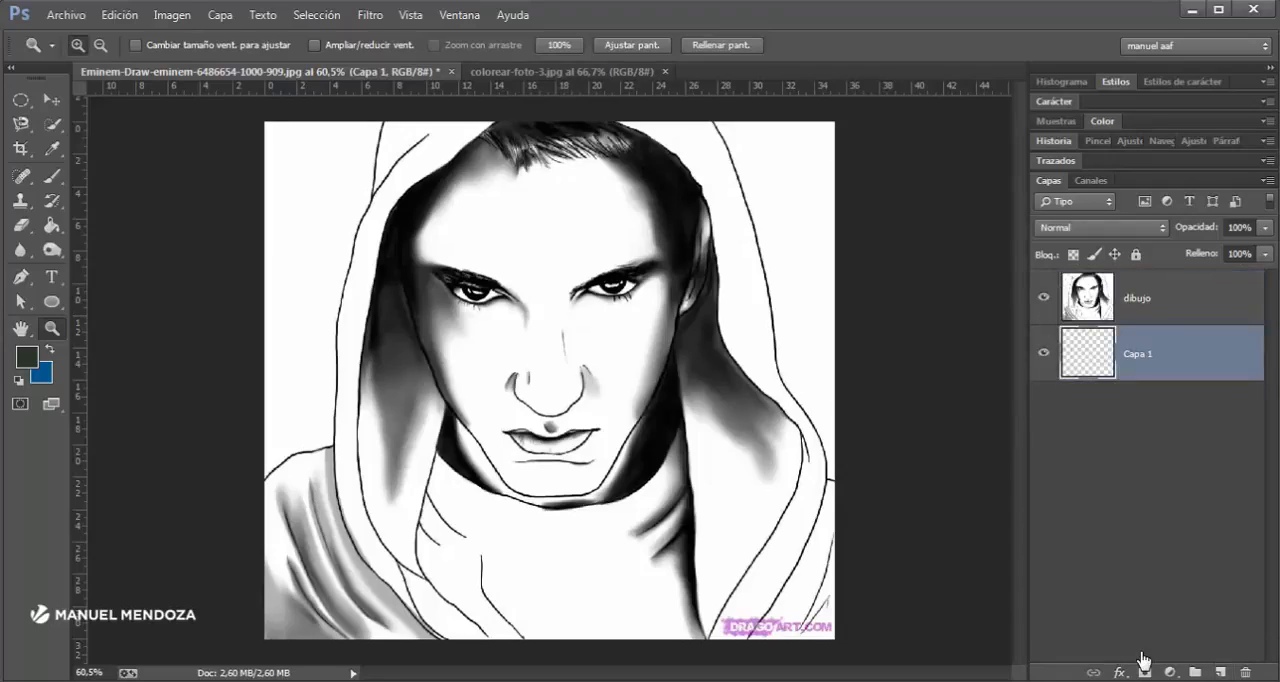
pyautogui.click(1150, 298)
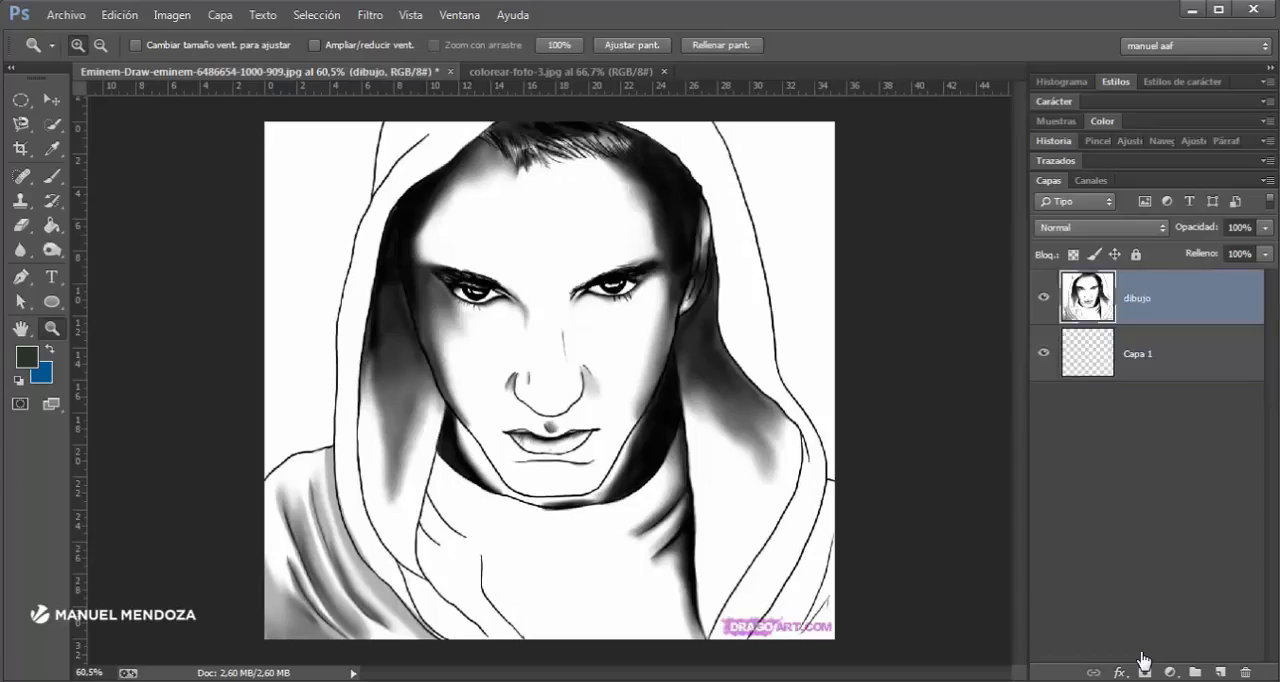
# - With dibujo temporarily hidden, paint a soft-edged blue patch across the middle of Capa 1 using the Brush
pyautogui.click(1043, 297)
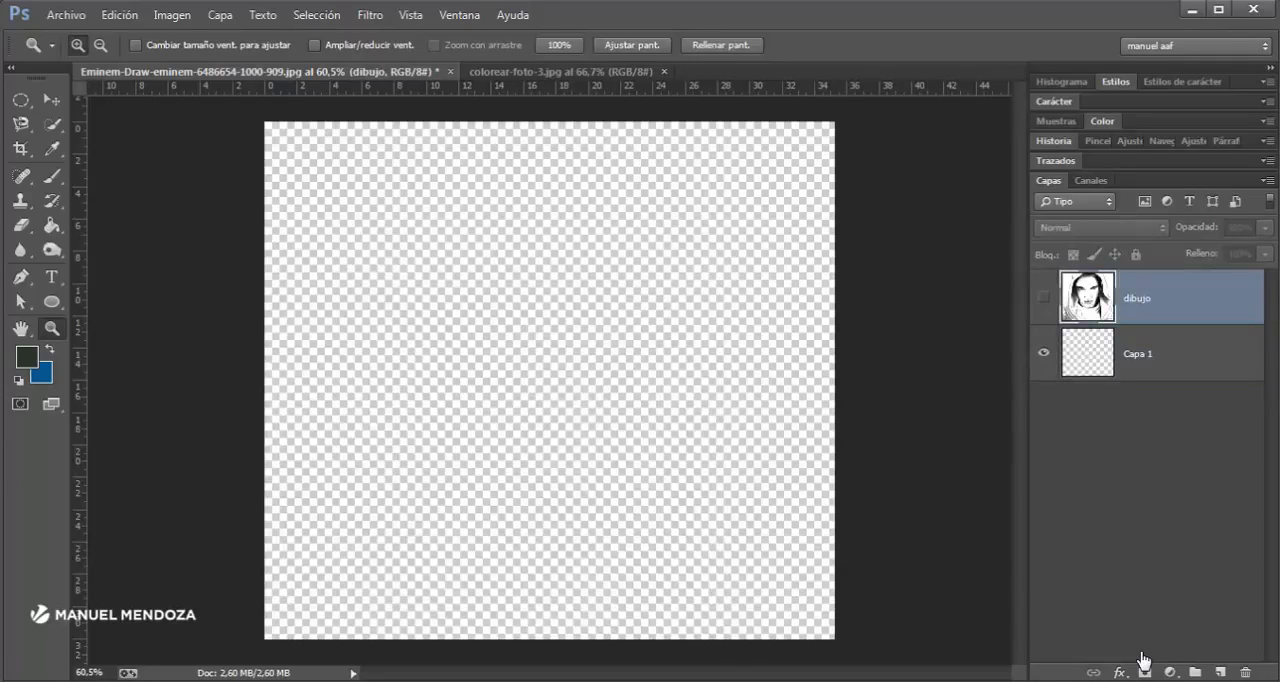
pyautogui.press('b')
pyautogui.press('x')
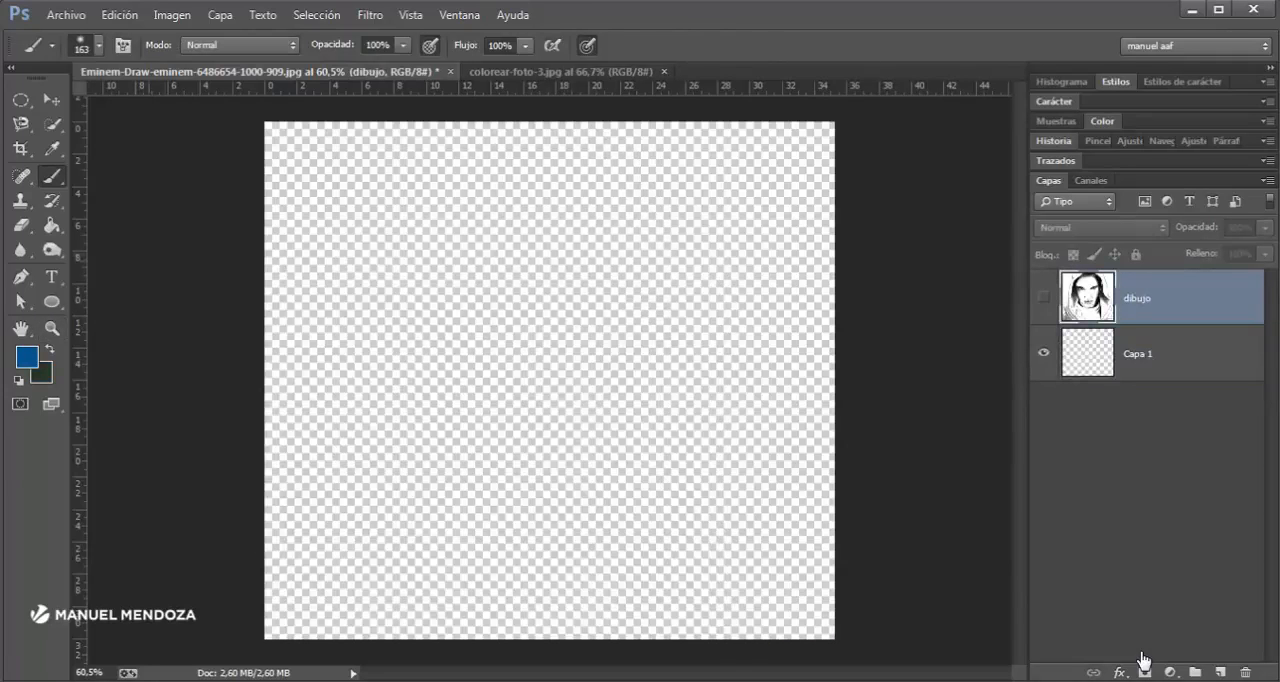
pyautogui.rightClick(52, 176)
pyautogui.click(143, 174)
pyautogui.click(1160, 354)
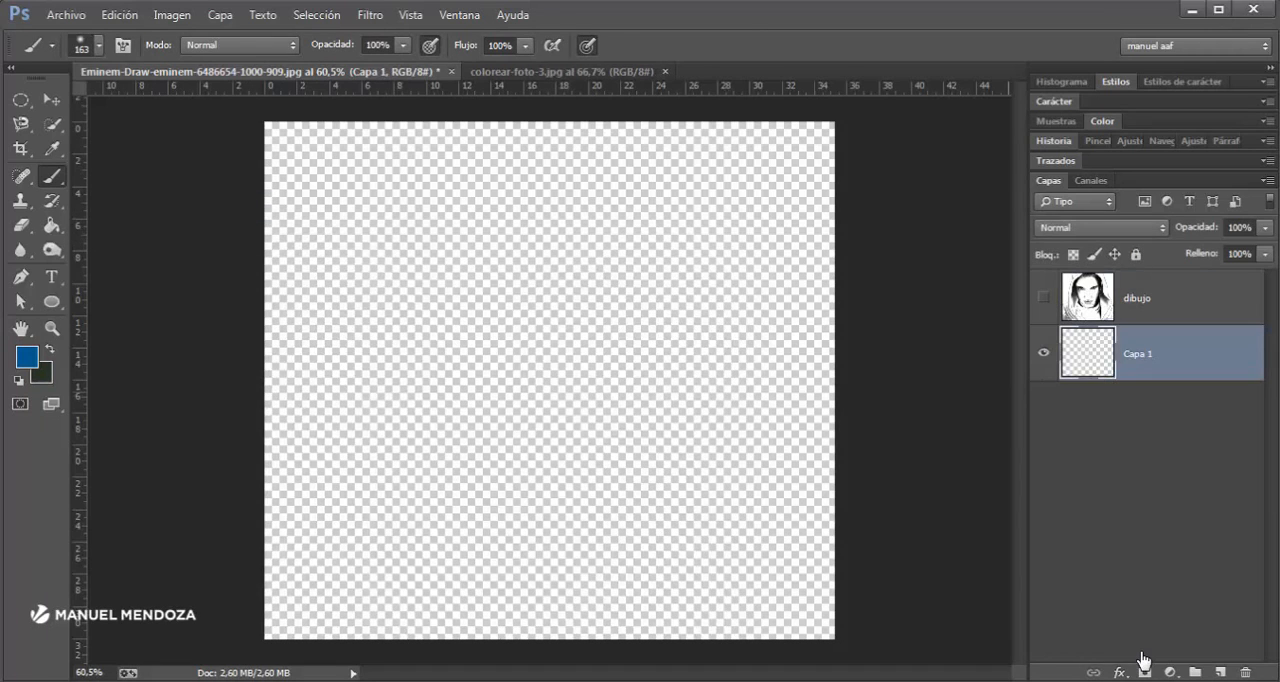
pyautogui.moveTo(531, 380)
pyautogui.mouseDown()
pyautogui.moveTo(555, 300)
pyautogui.moveTo(395, 425)
pyautogui.moveTo(475, 455)
pyautogui.mouseUp()
pyautogui.moveTo(545, 280); pyautogui.dragTo(615, 388)
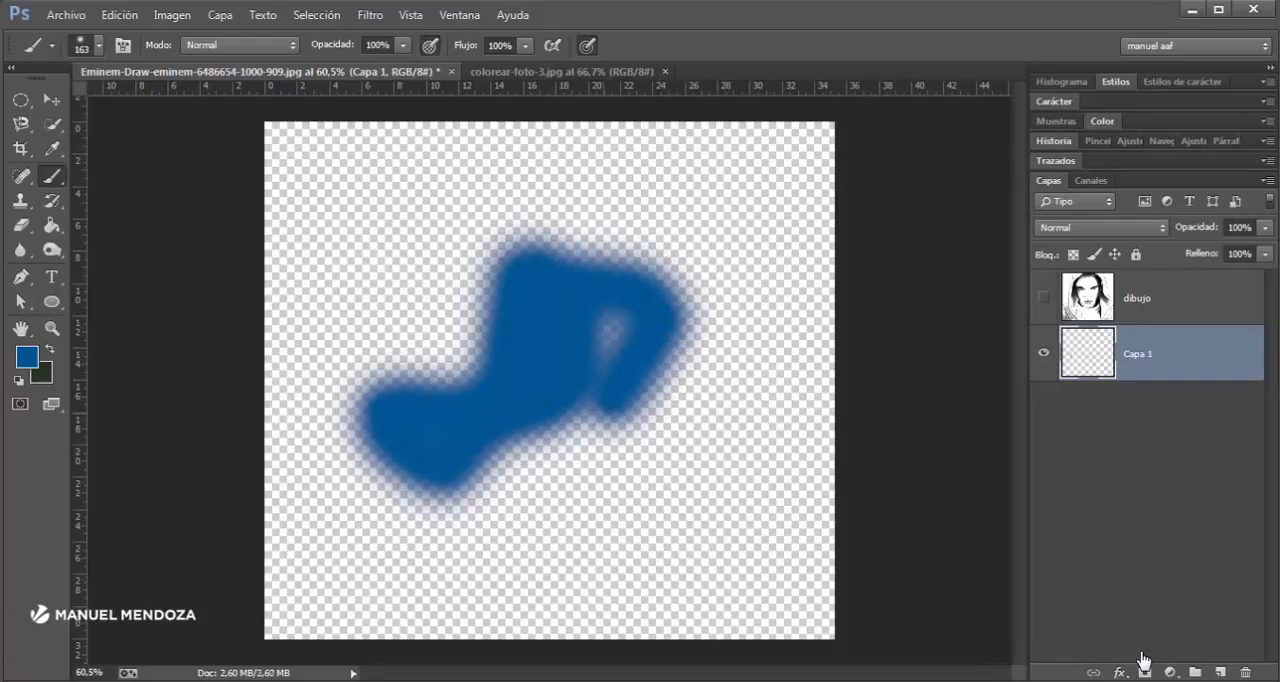
pyautogui.click(1044, 297)
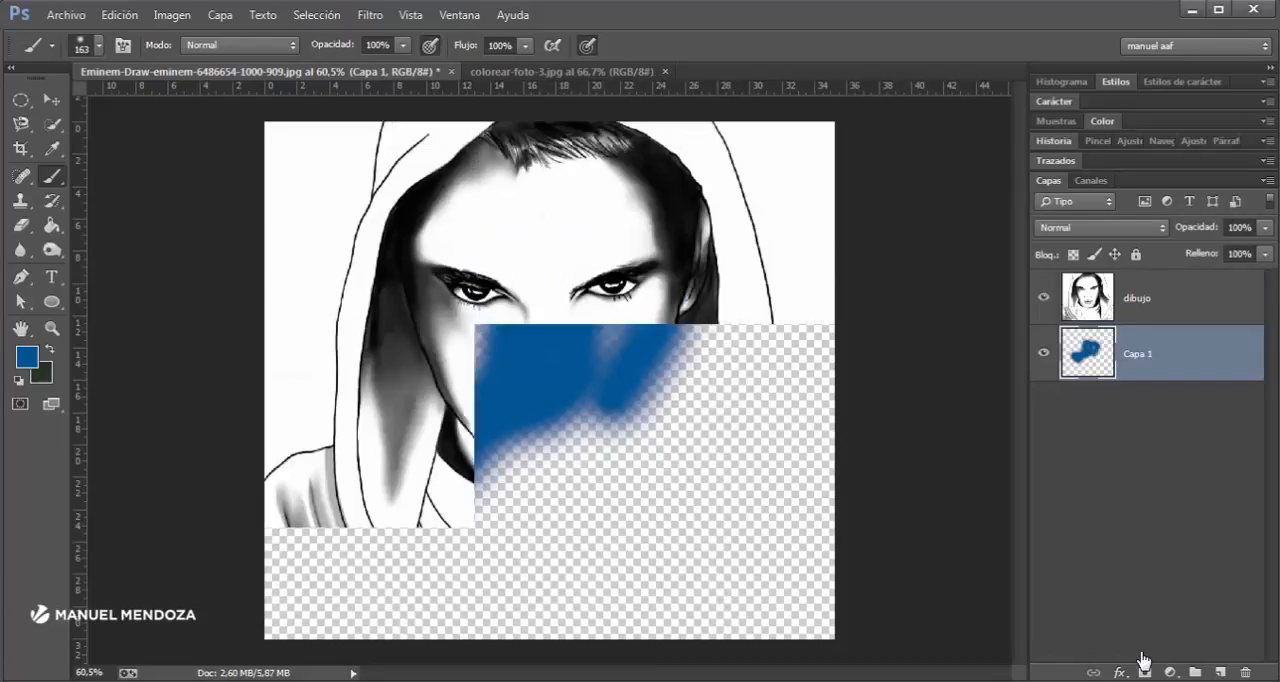
# - Move the dibujo layer aside to check the blue paint beneath it, and undo the move
pyautogui.click(1180, 298)
pyautogui.click(52, 100)
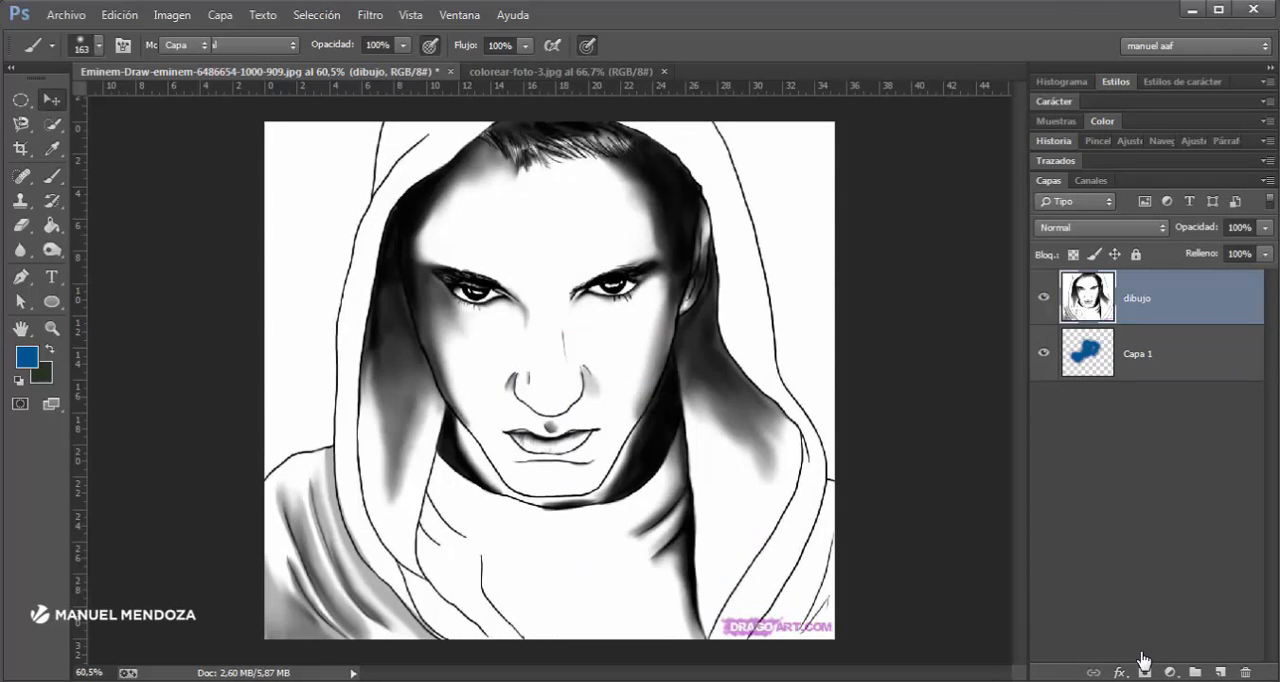
pyautogui.moveTo(500, 372)
pyautogui.mouseDown()
pyautogui.moveTo(592, 426)
pyautogui.moveTo(590, 621)
pyautogui.moveTo(398, 534)
pyautogui.moveTo(710, 305)
pyautogui.moveTo(518, 460)
pyautogui.moveTo(655, 524)
pyautogui.mouseUp()
pyautogui.hotkey('ctrl', 'z')
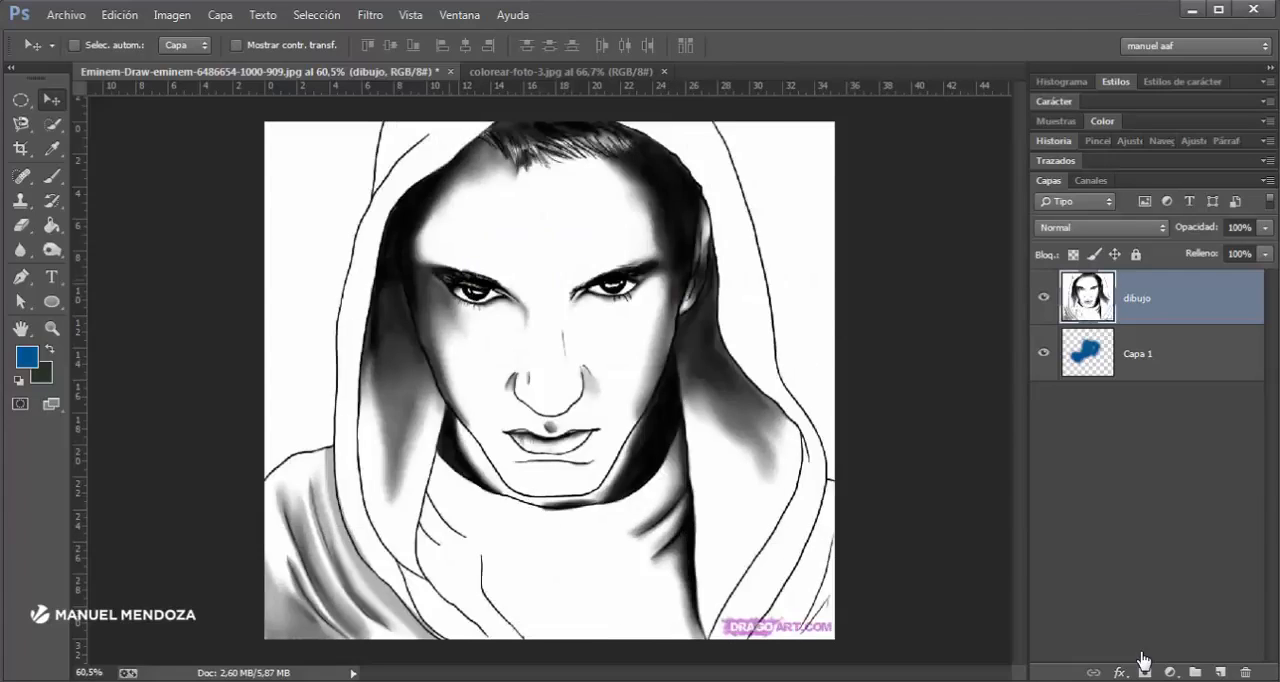
# - Set the dibujo layer's blend mode to Multiplicar
pyautogui.click(1144, 354)
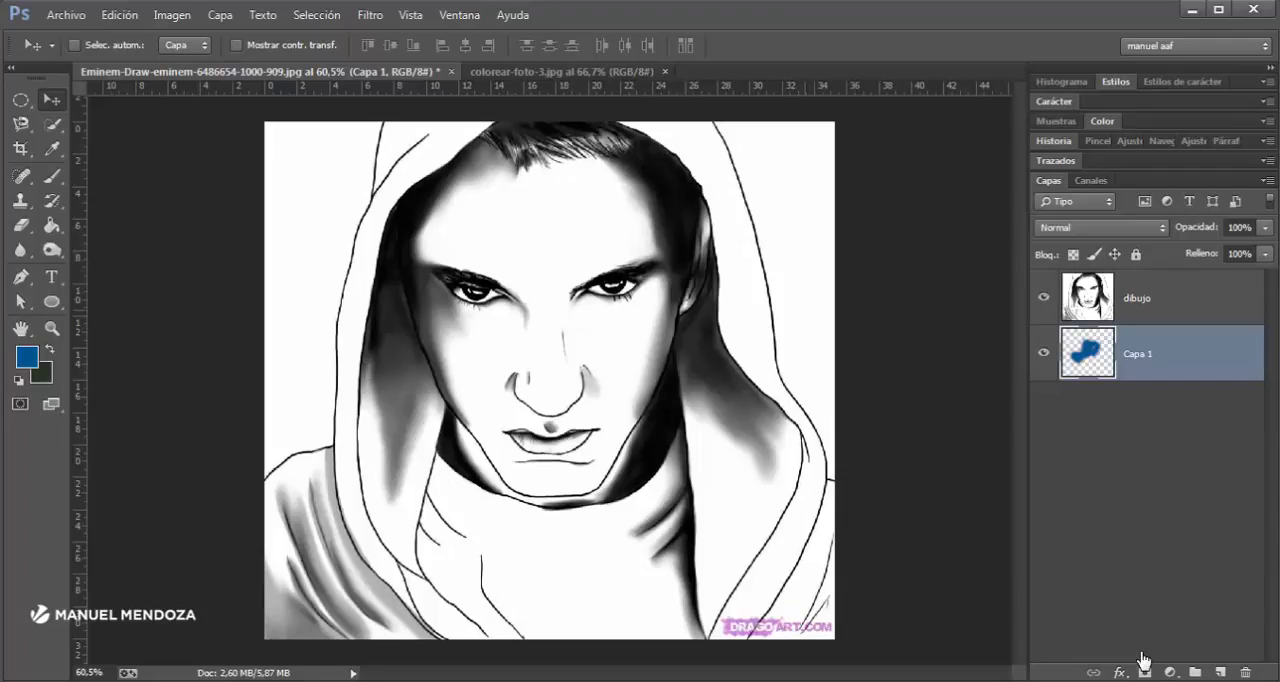
pyautogui.click(1140, 298)
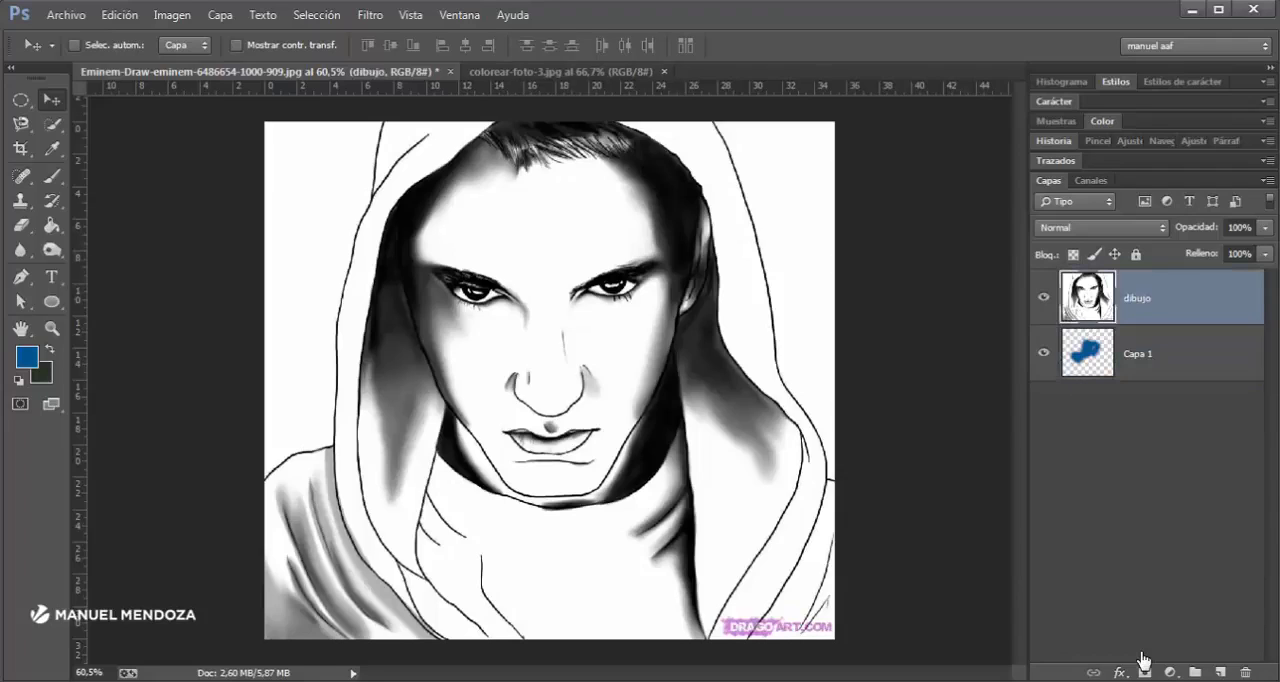
pyautogui.click(1100, 227)
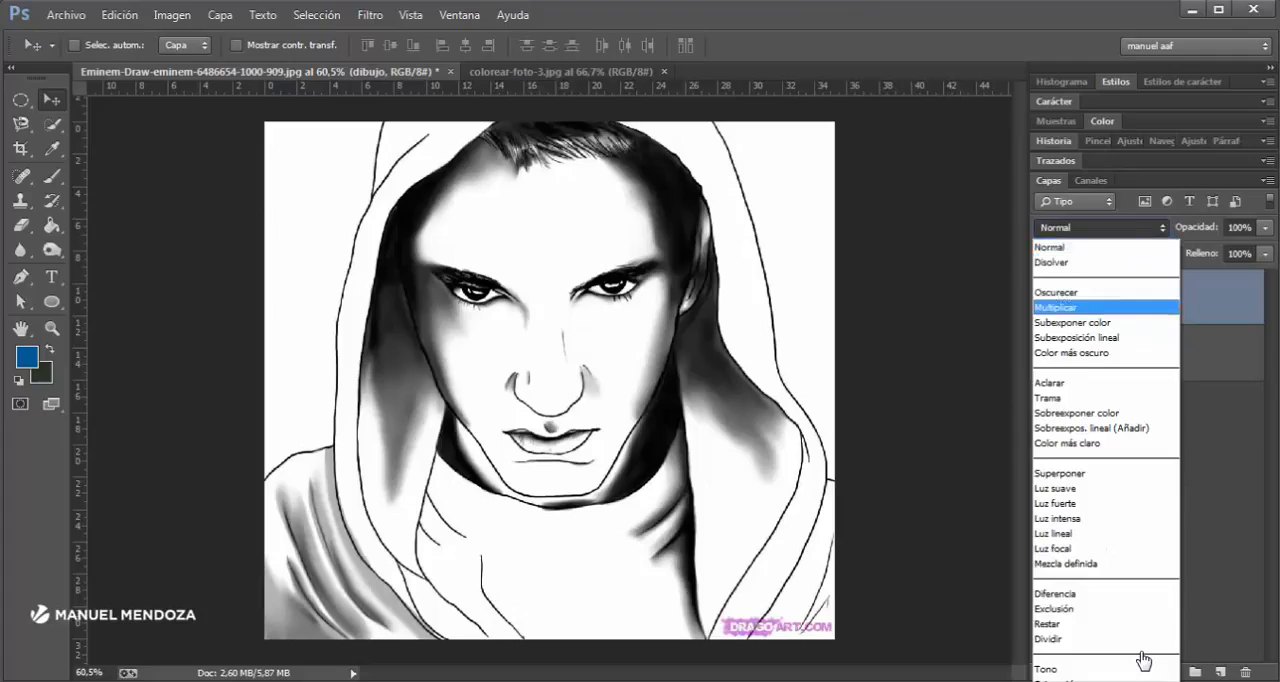
pyautogui.click(1056, 307)
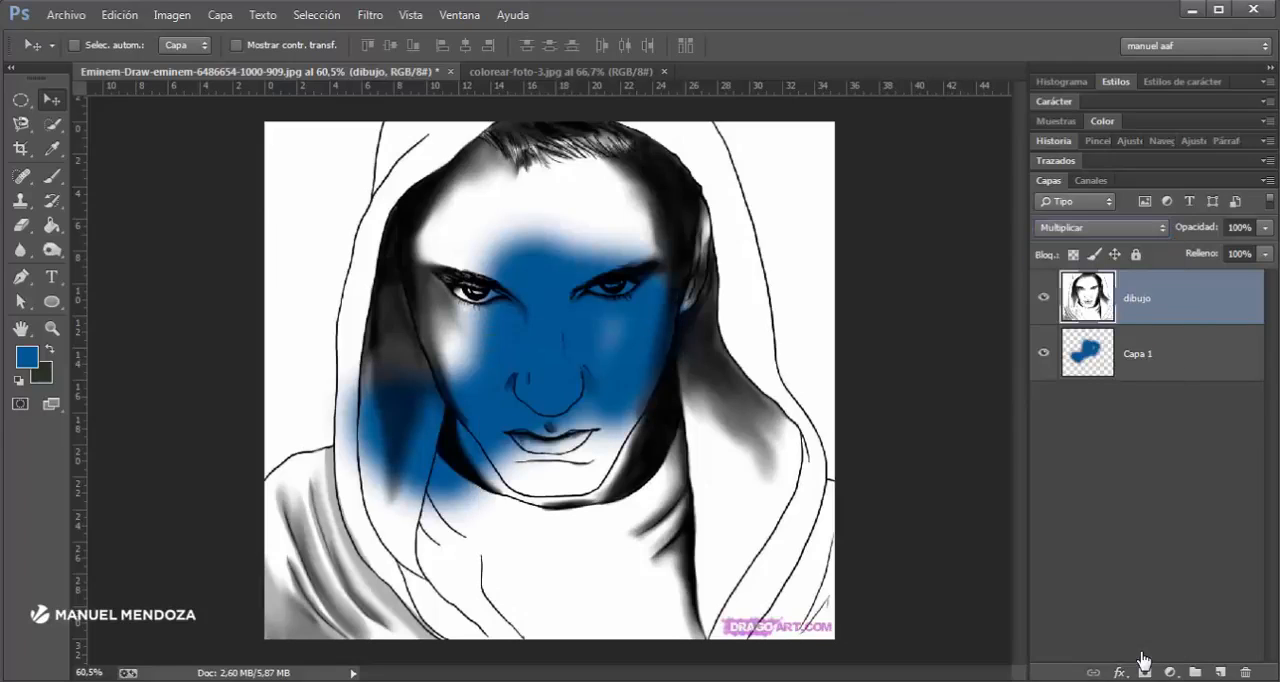
# - Shift the multiplied dibujo layer aside over the blue patch and return it to its original position
pyautogui.moveTo(420, 220); pyautogui.dragTo(552, 235)
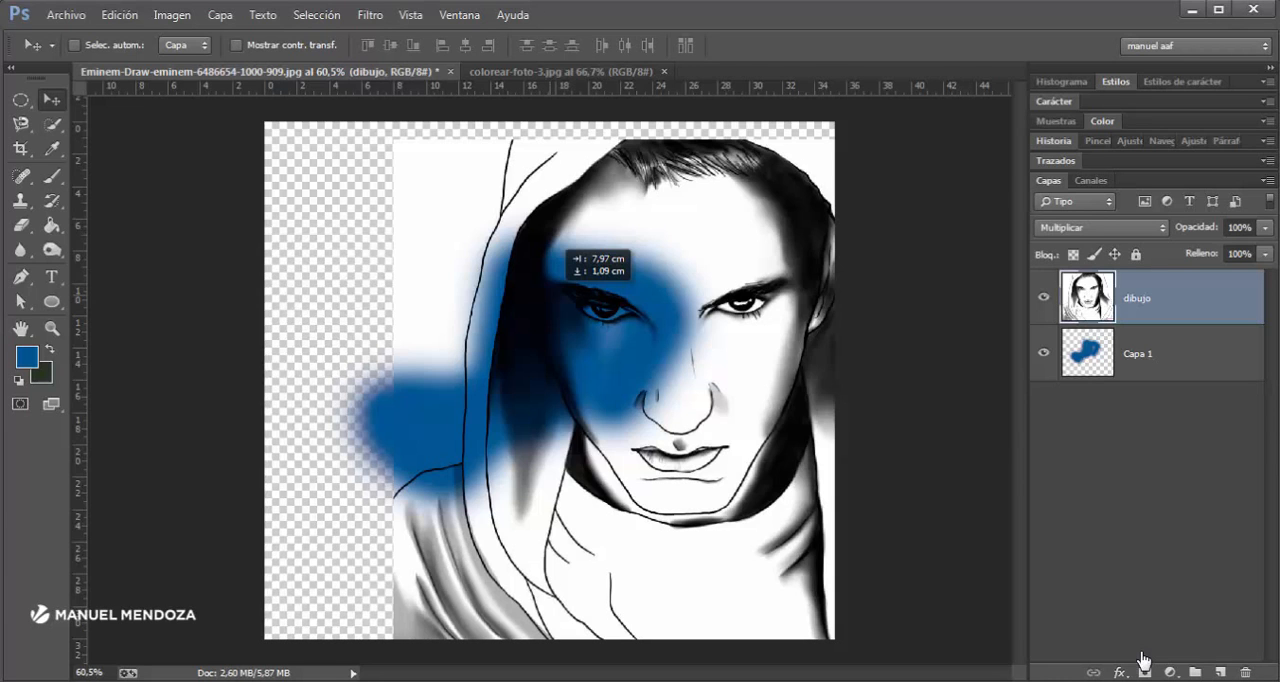
pyautogui.moveTo(552, 235); pyautogui.dragTo(422, 213)
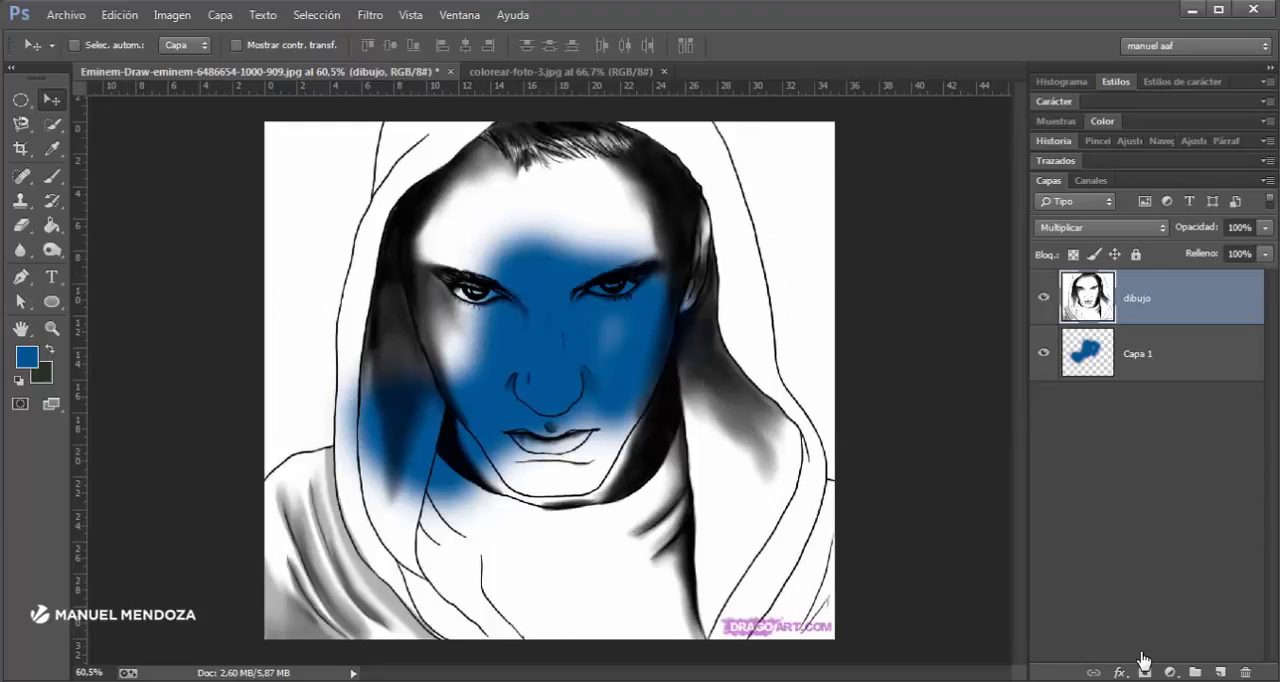
pyautogui.hotkey('alt', '[')
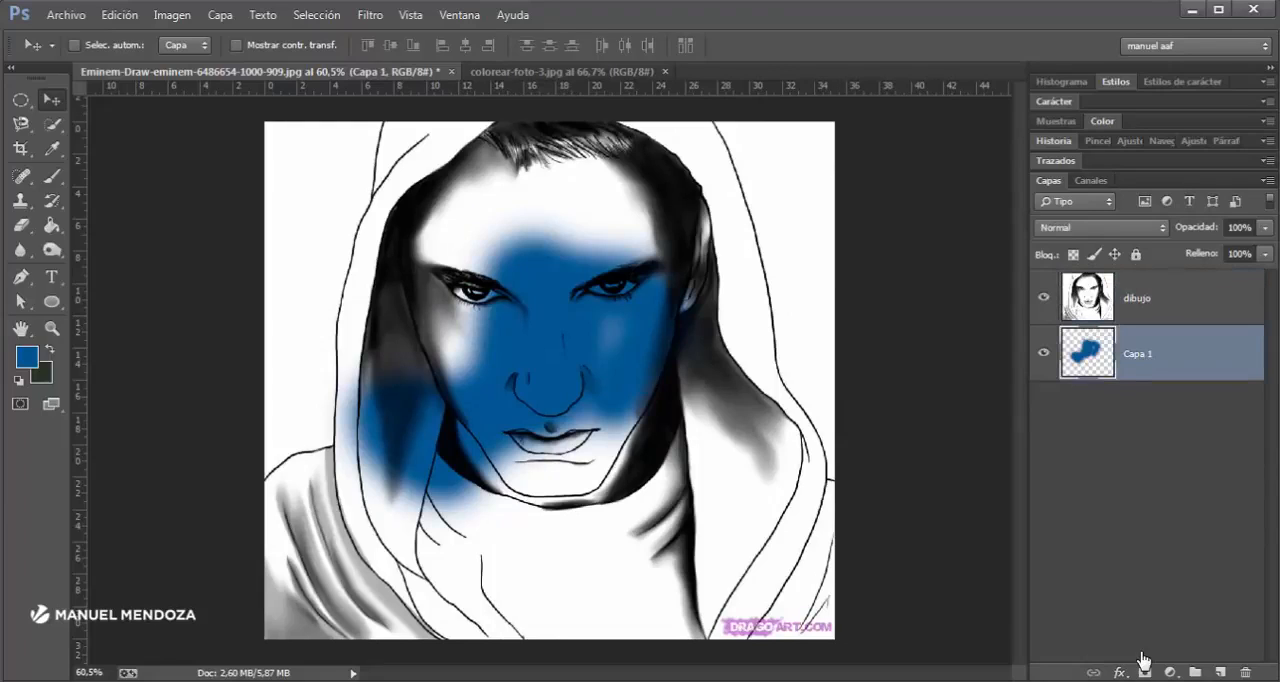
pyautogui.hotkey('alt', ']')
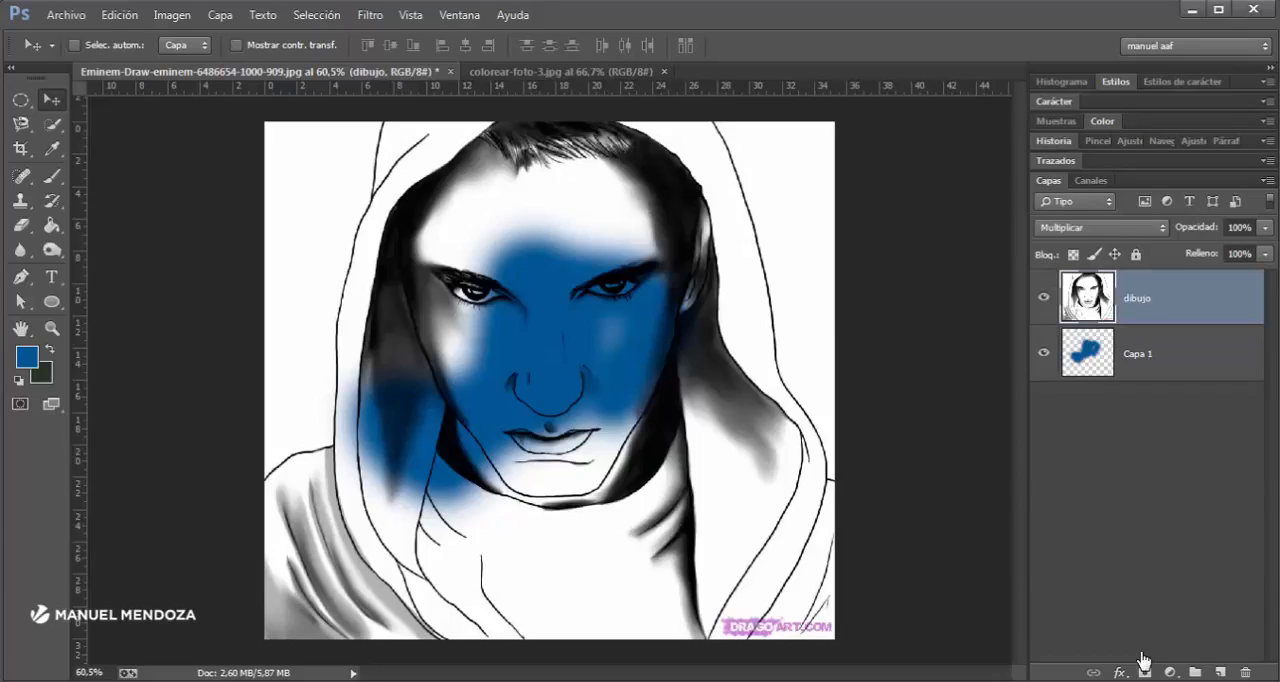
pyautogui.click(1088, 228)
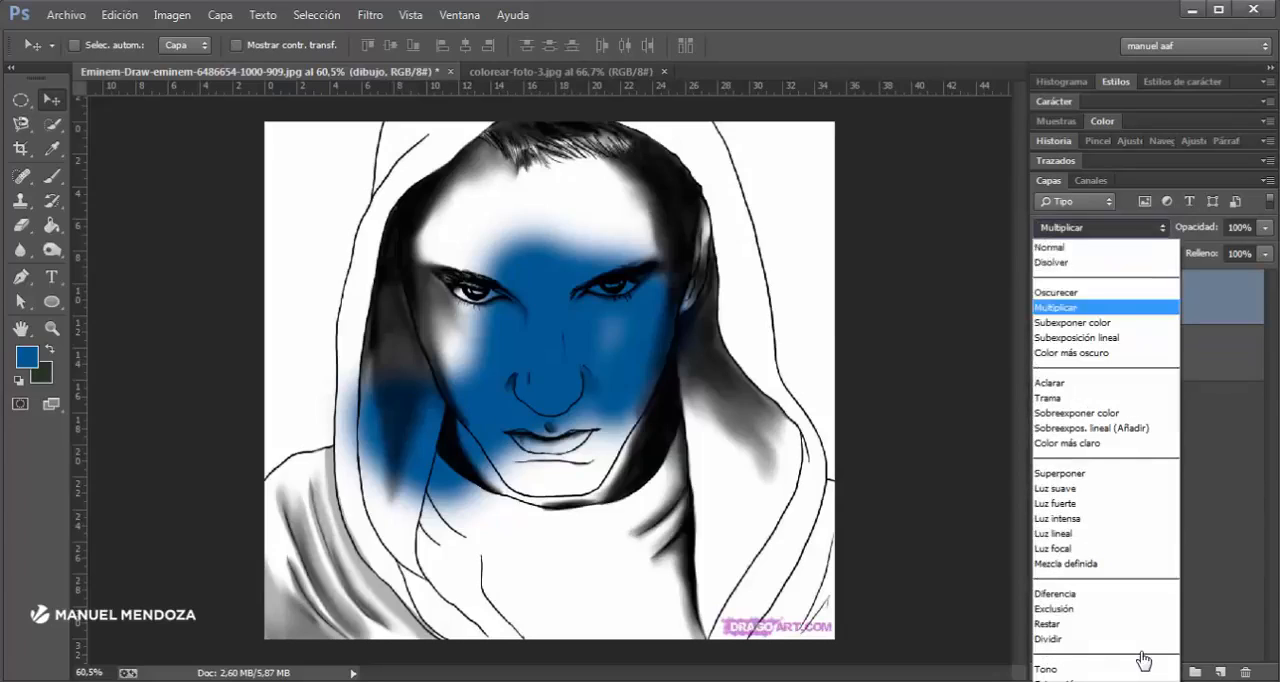
pyautogui.press('Escape')
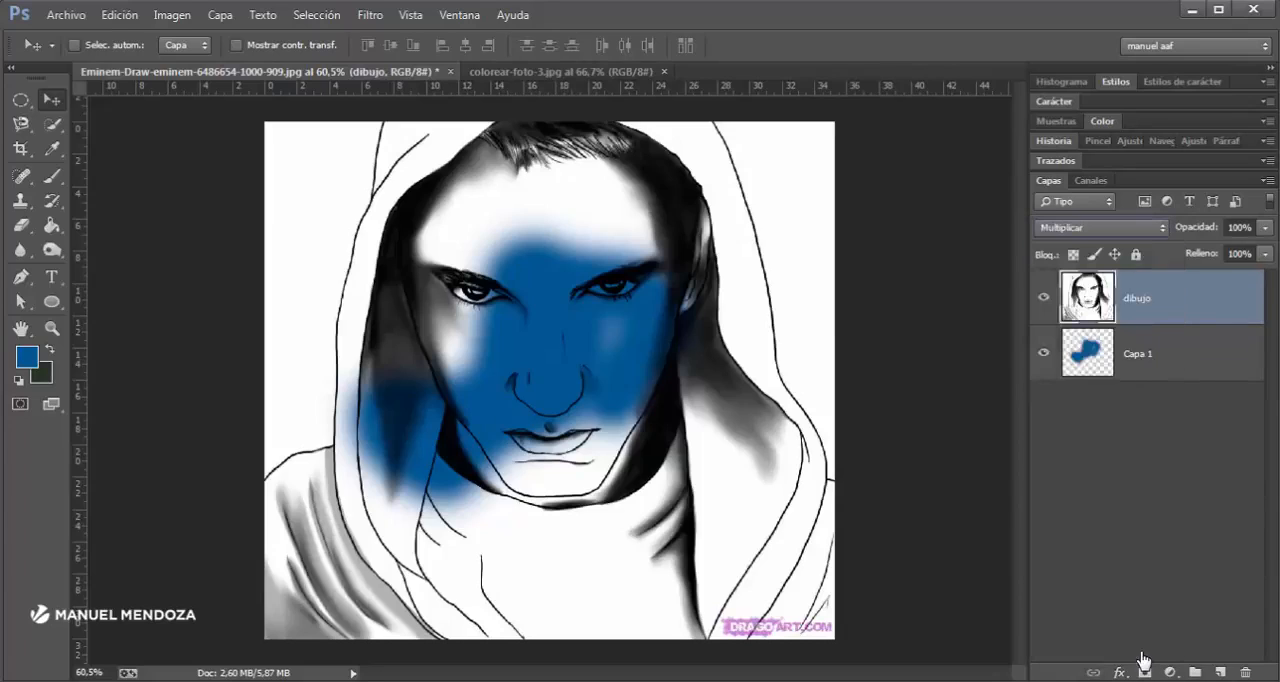
pyautogui.hotkey('alt', '[')
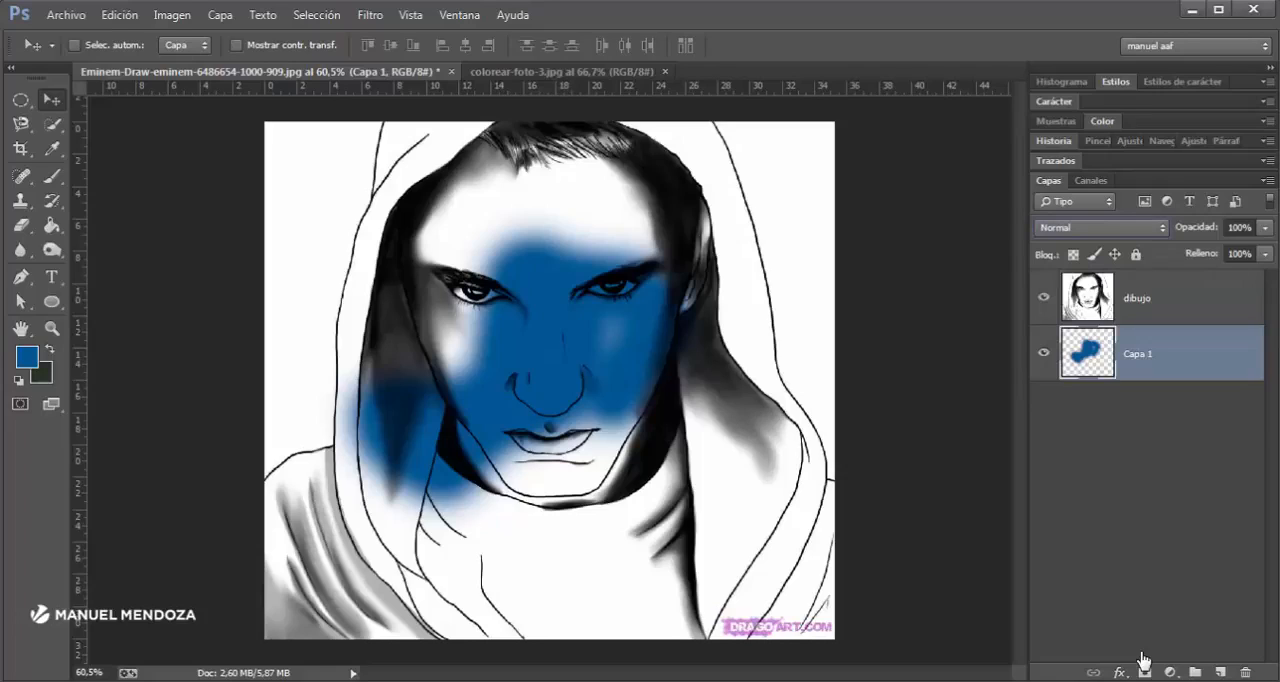
pyautogui.hotkey('ctrl', ',')
pyautogui.hotkey('ctrl', ',')
# - Add a new empty layer beneath dibujo and delete the blue-painted layer Capa 1
pyautogui.click(1220, 672)
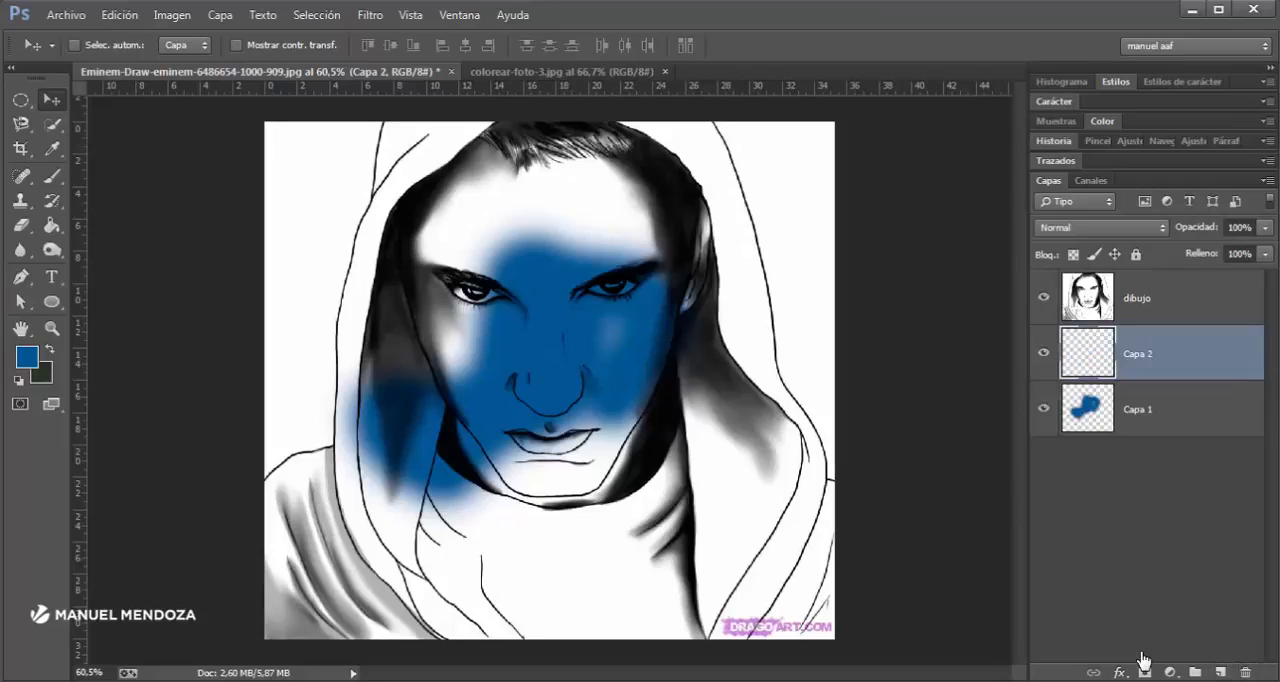
pyautogui.click(1150, 409)
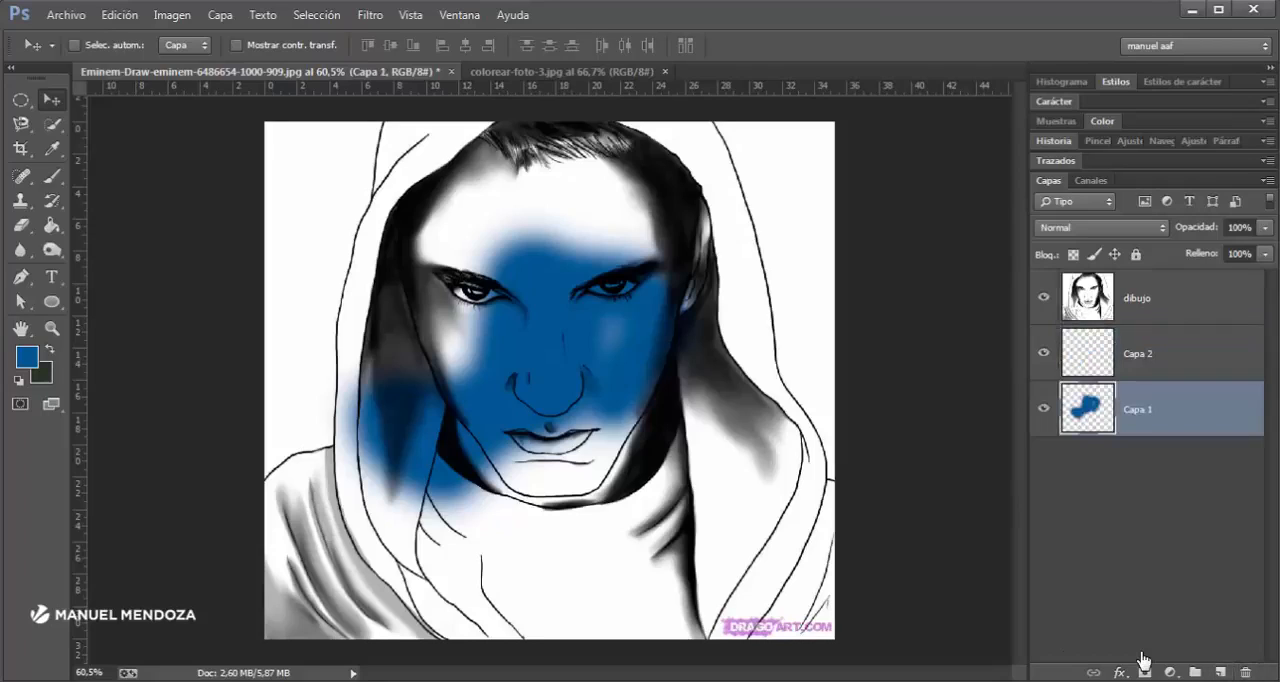
pyautogui.press('Delete')
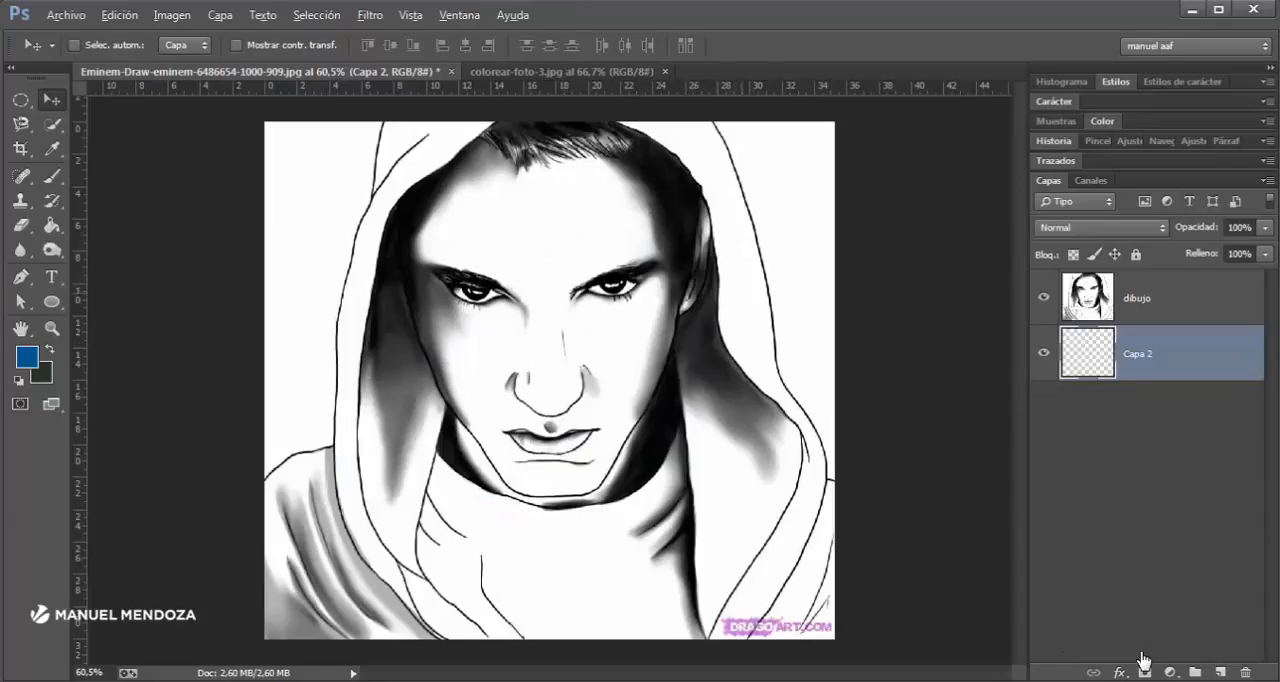
# - Set the Brush's foreground color to bright green, hex 53d938
pyautogui.press('b')
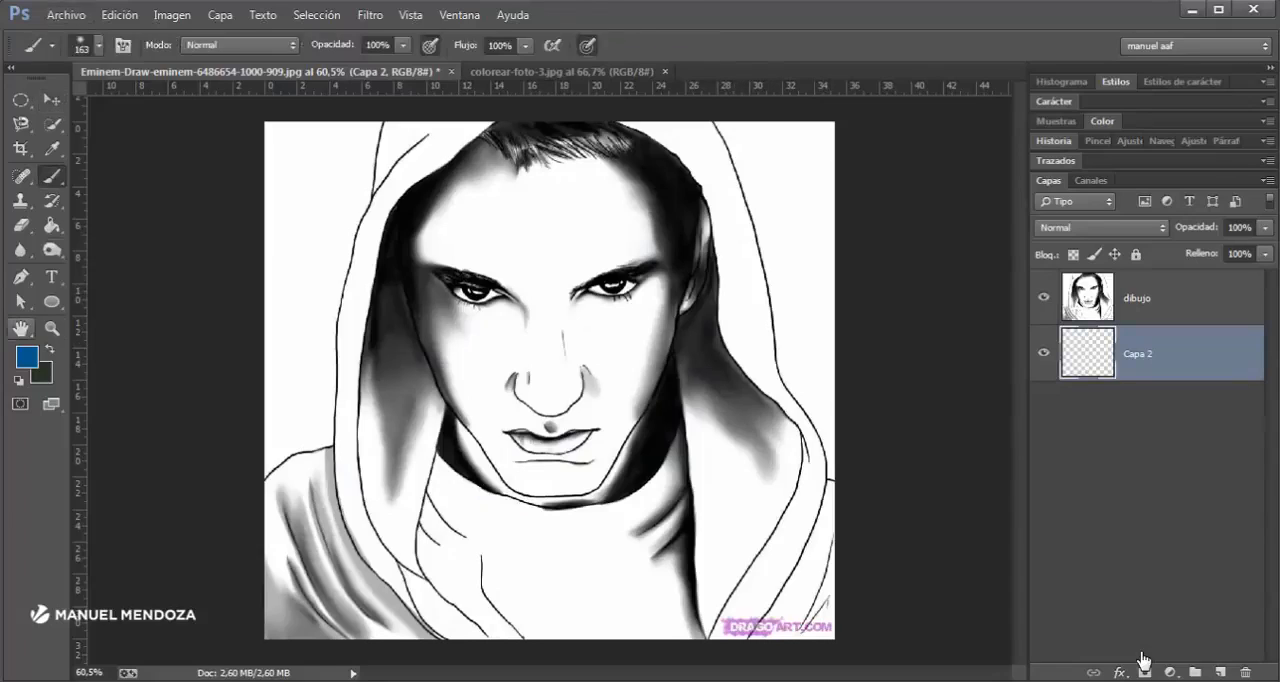
pyautogui.click(27, 357)
pyautogui.click(390, 175)
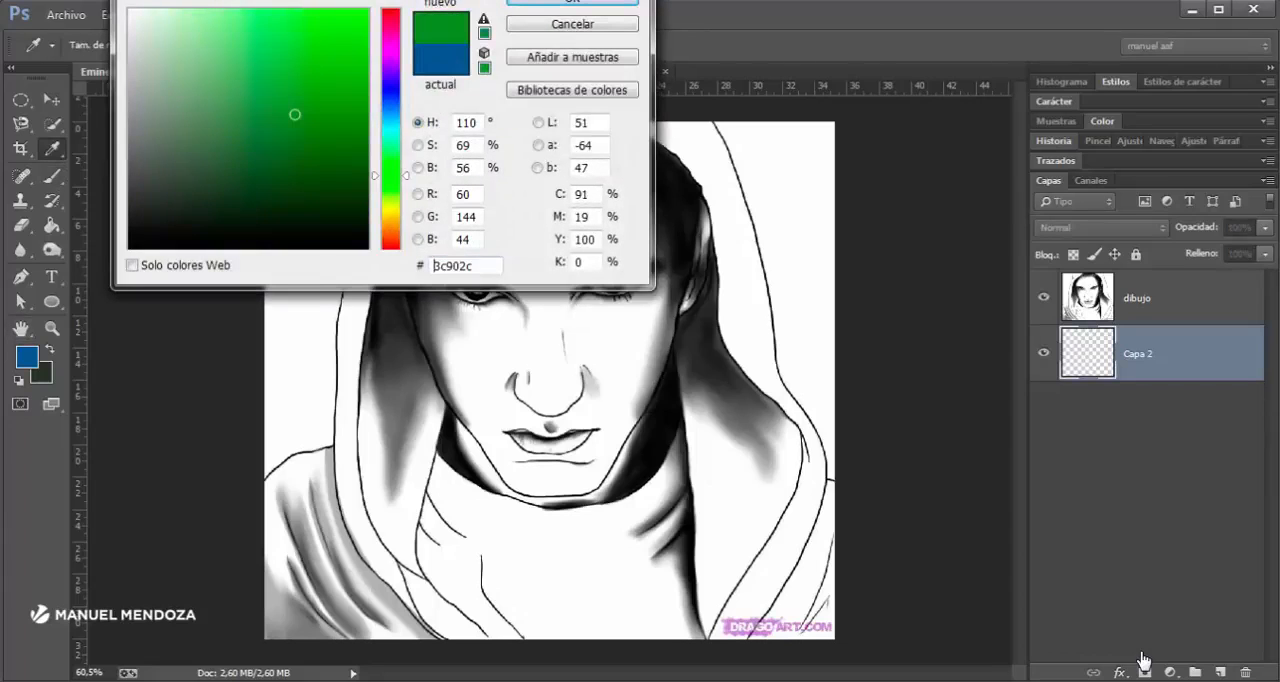
pyautogui.click(362, 57)
pyautogui.click(323, 26)
pyautogui.click(306, 43)
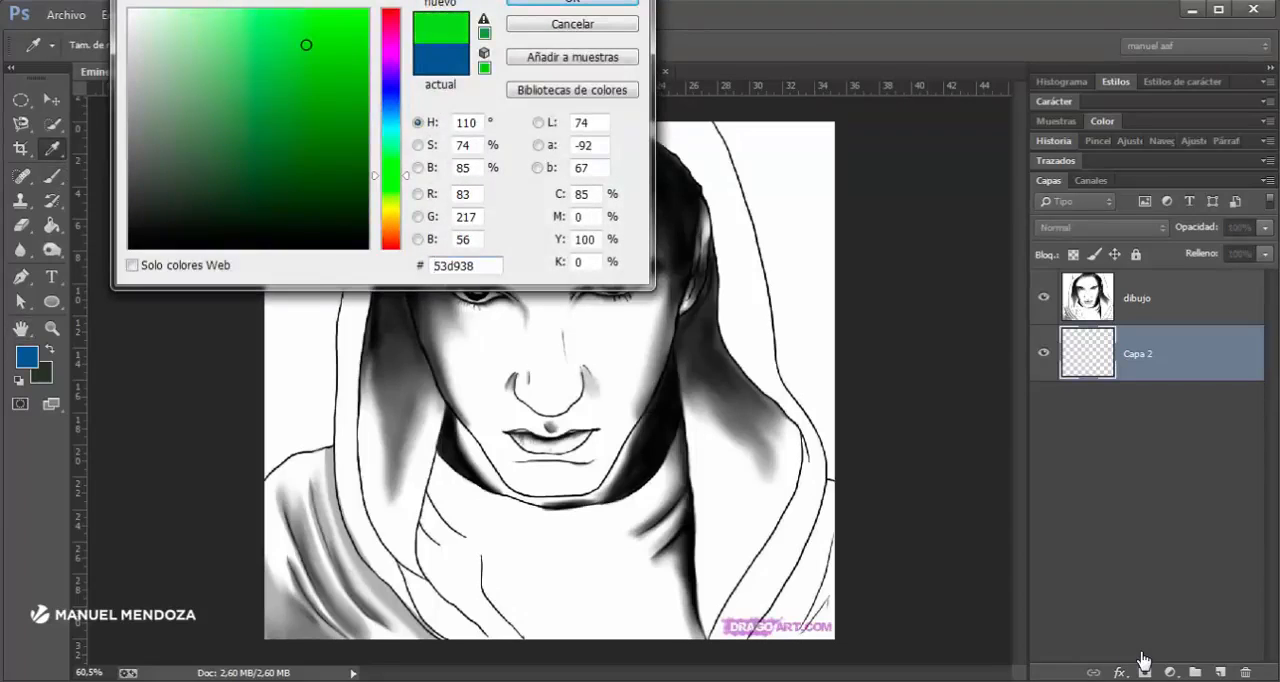
pyautogui.click(572, 2)
# - Choose a hard round brush for Capa 2, with size 156 px and hardness 100%
pyautogui.hotkey('ctrl', '+')
pyautogui.hotkey('ctrl', '+')
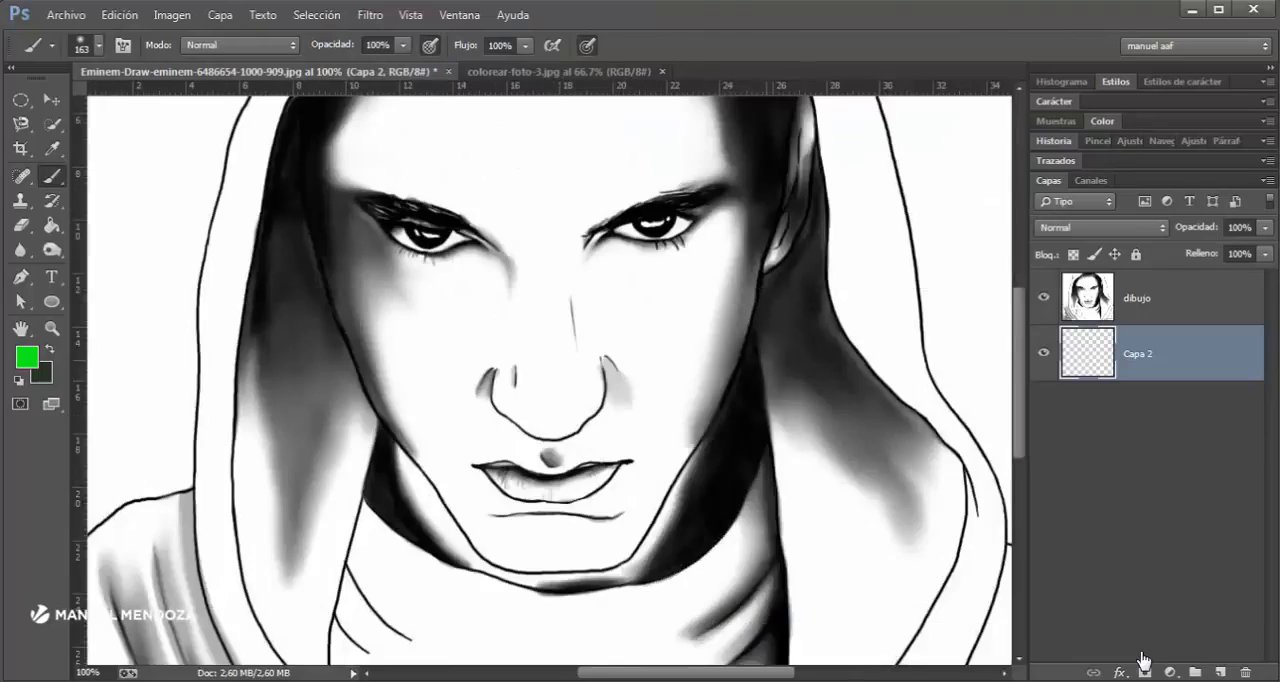
pyautogui.moveTo(792, 492)
pyautogui.mouseDown()
pyautogui.moveTo(782, 520)
pyautogui.moveTo(729, 509)
pyautogui.mouseUp()
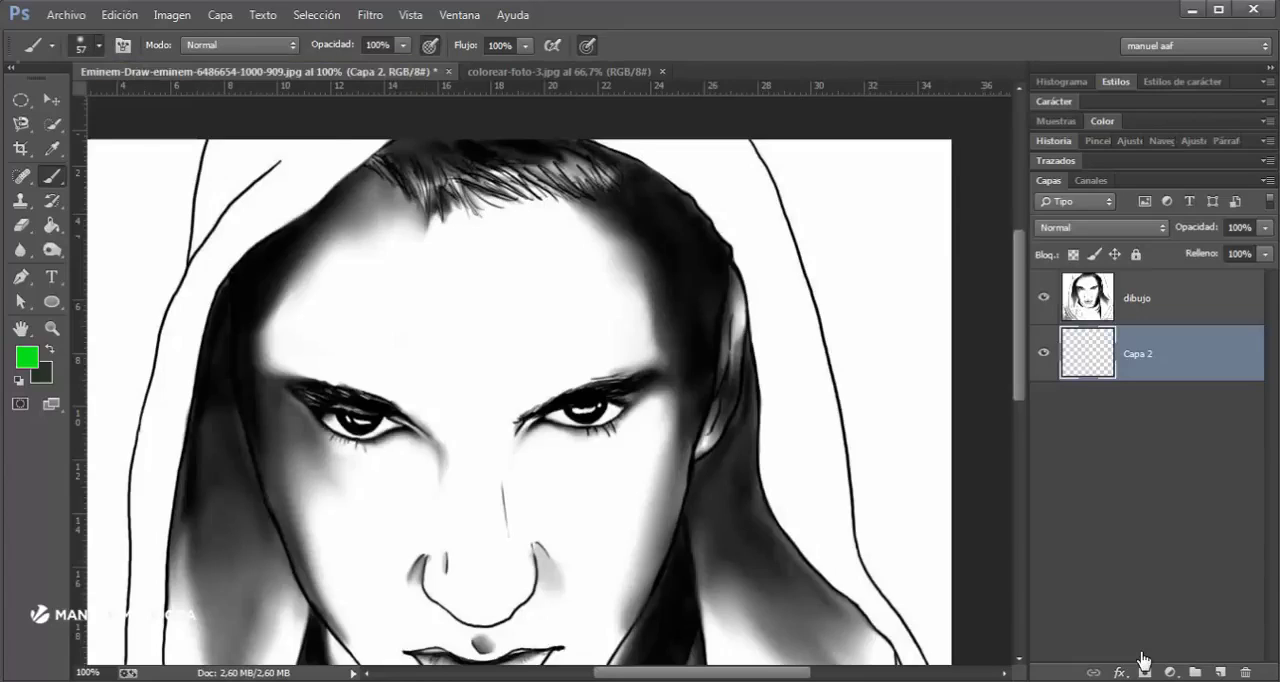
pyautogui.click(98, 46)
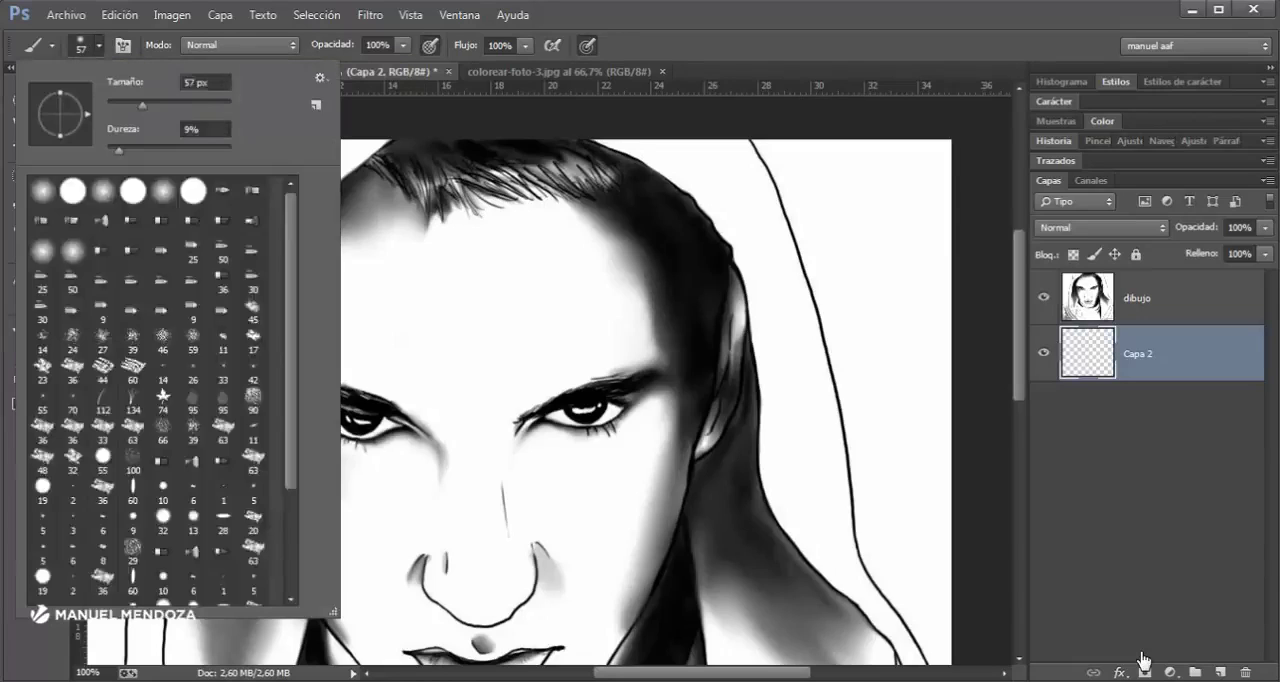
pyautogui.moveTo(142, 105); pyautogui.dragTo(186, 105)
pyautogui.moveTo(119, 150); pyautogui.dragTo(231, 150)
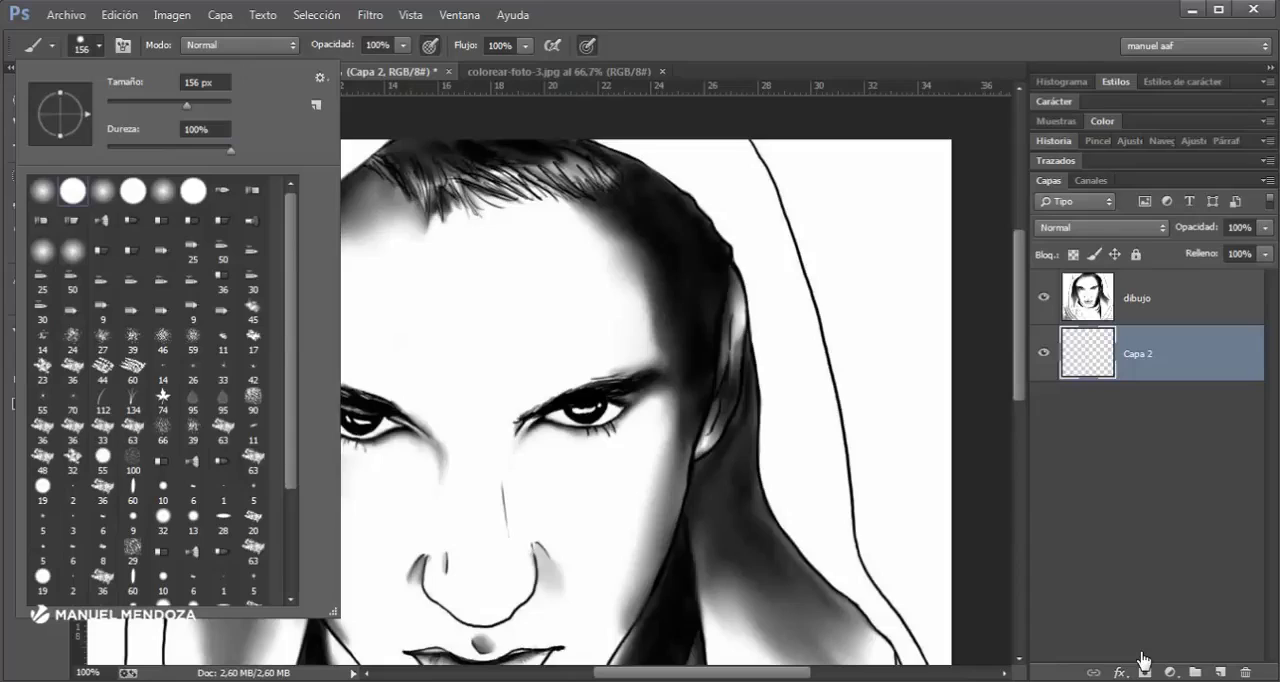
pyautogui.click(133, 191)
pyautogui.click(193, 191)
# - Reduce the brush to 72 px and paint two green test strokes, one at 100% hardness over the hood, one at 0% over the face
pyautogui.moveTo(744, 250); pyautogui.dragTo(673, 250)
pyautogui.moveTo(745, 220); pyautogui.dragTo(806, 382)
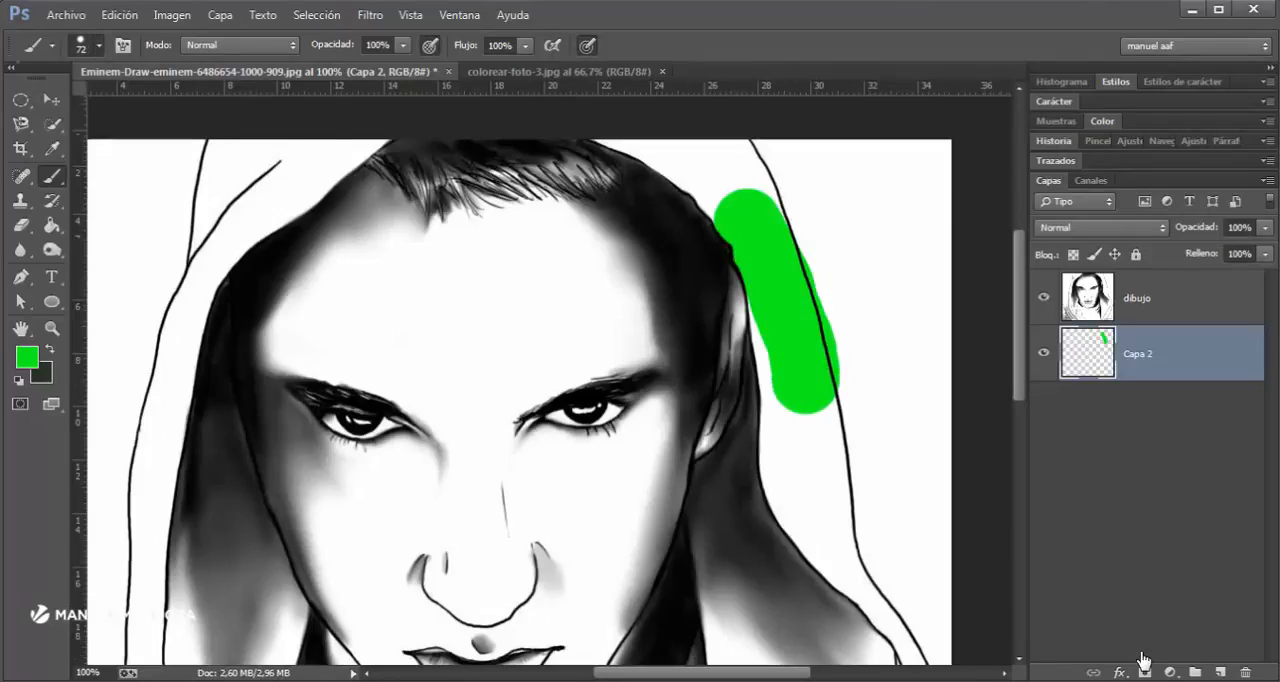
pyautogui.click(99, 46)
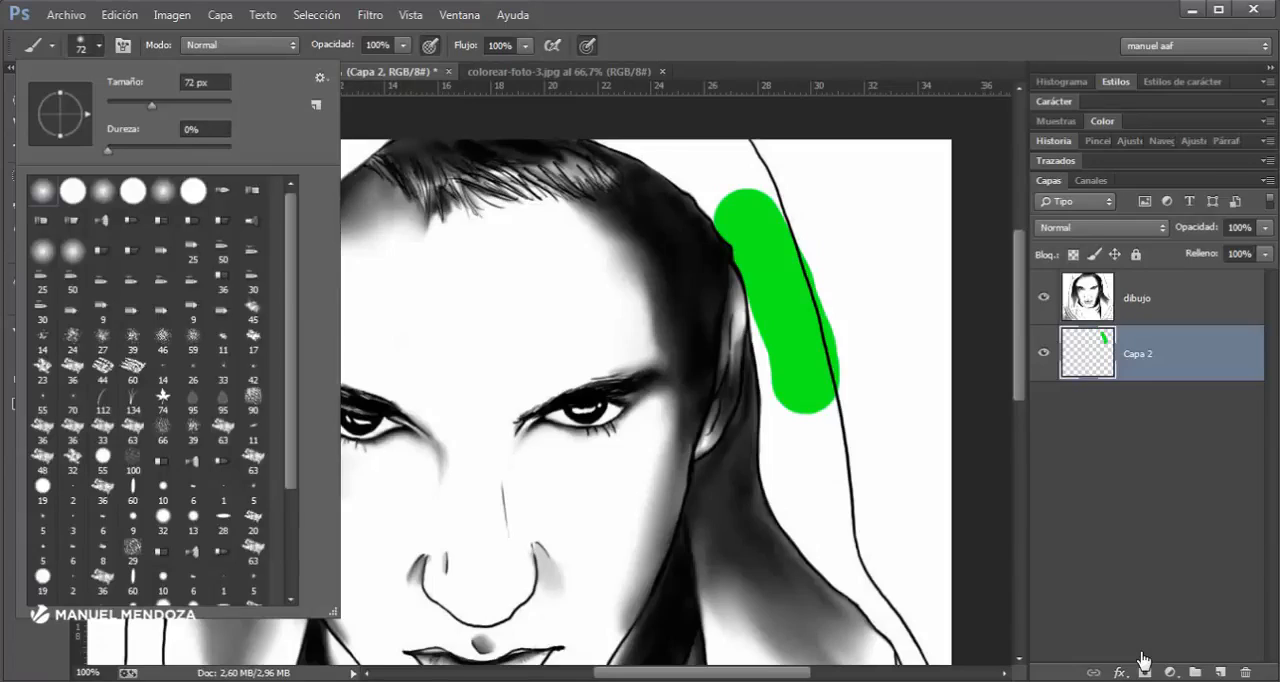
pyautogui.moveTo(561, 243); pyautogui.dragTo(647, 461)
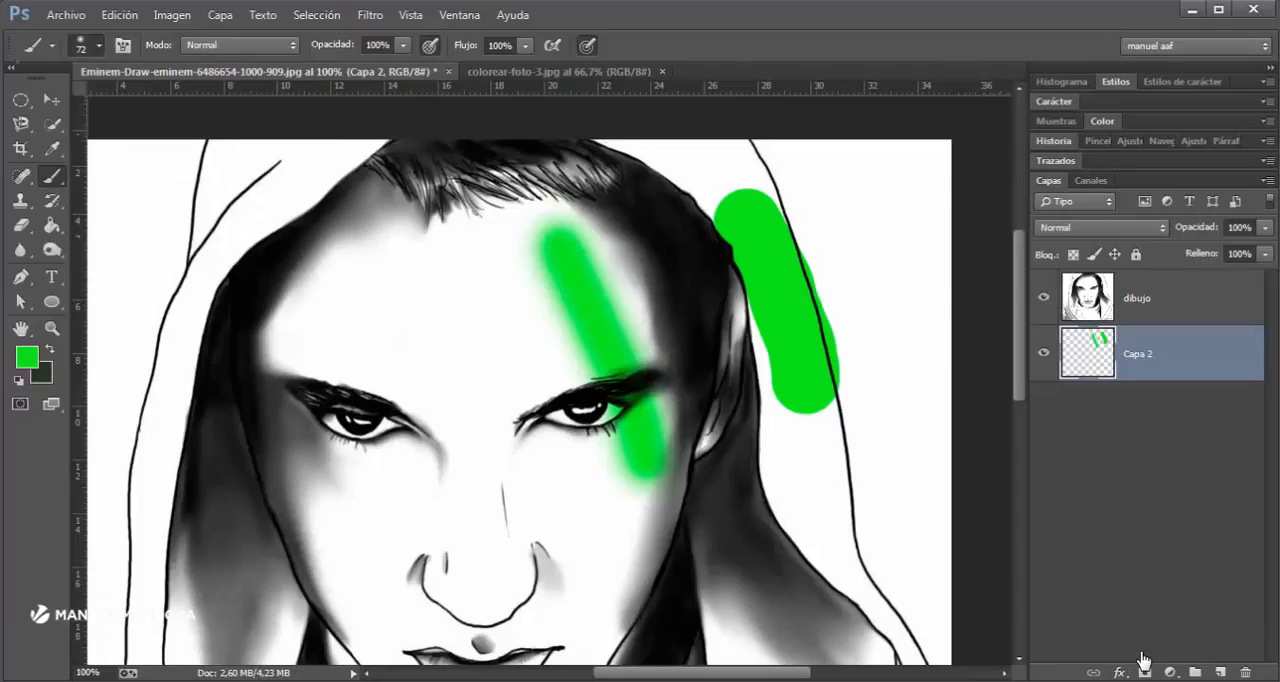
# - Paint two more green test strokes down the forehead and across the face, one at 53% and one at 100% hardness
pyautogui.click(98, 45)
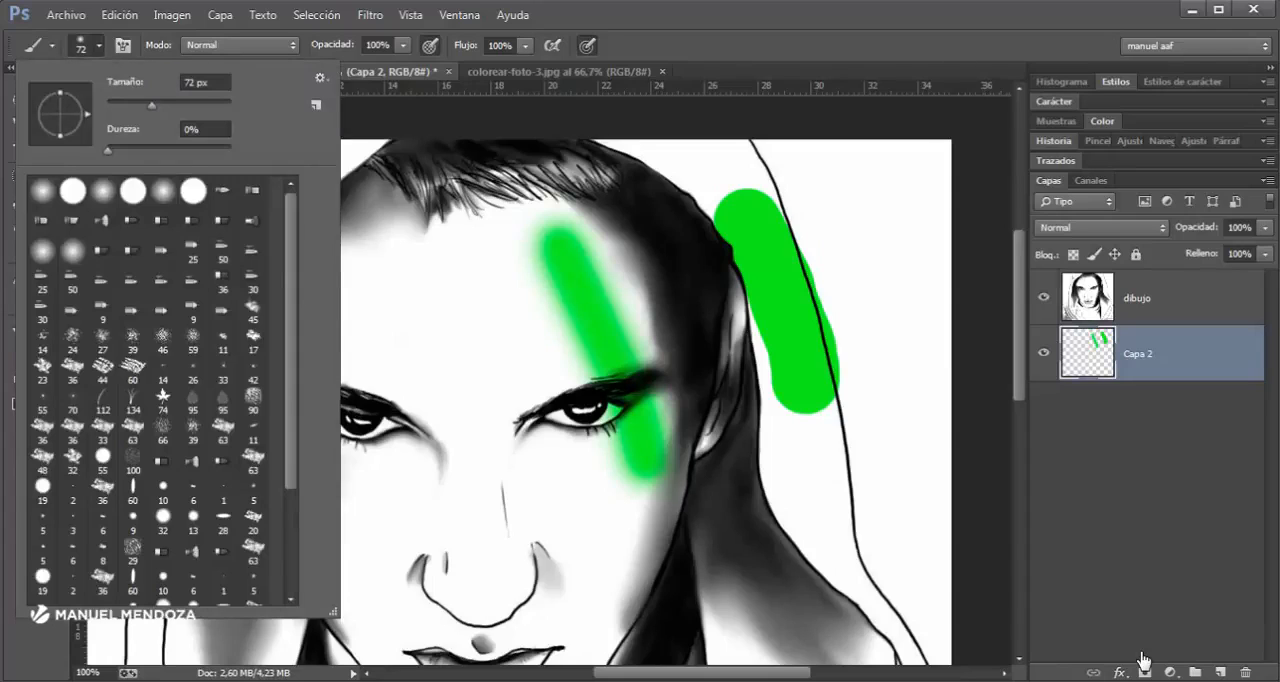
pyautogui.moveTo(428, 245); pyautogui.dragTo(458, 508)
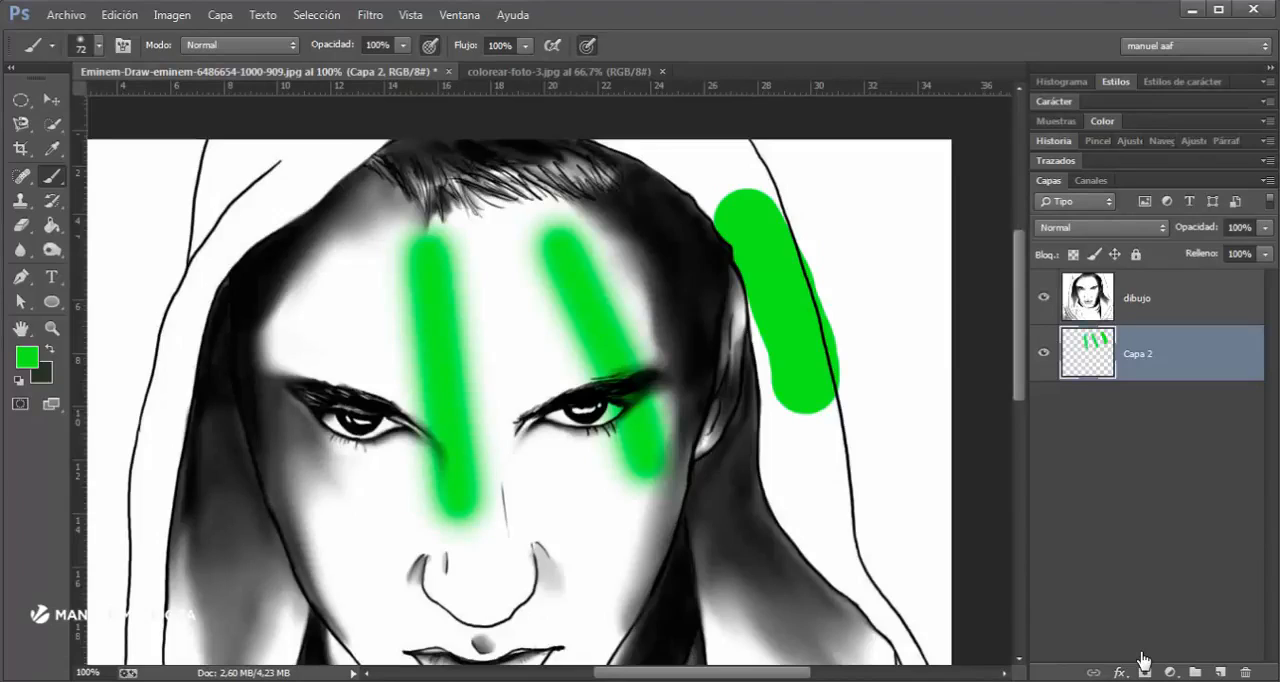
pyautogui.click(98, 45)
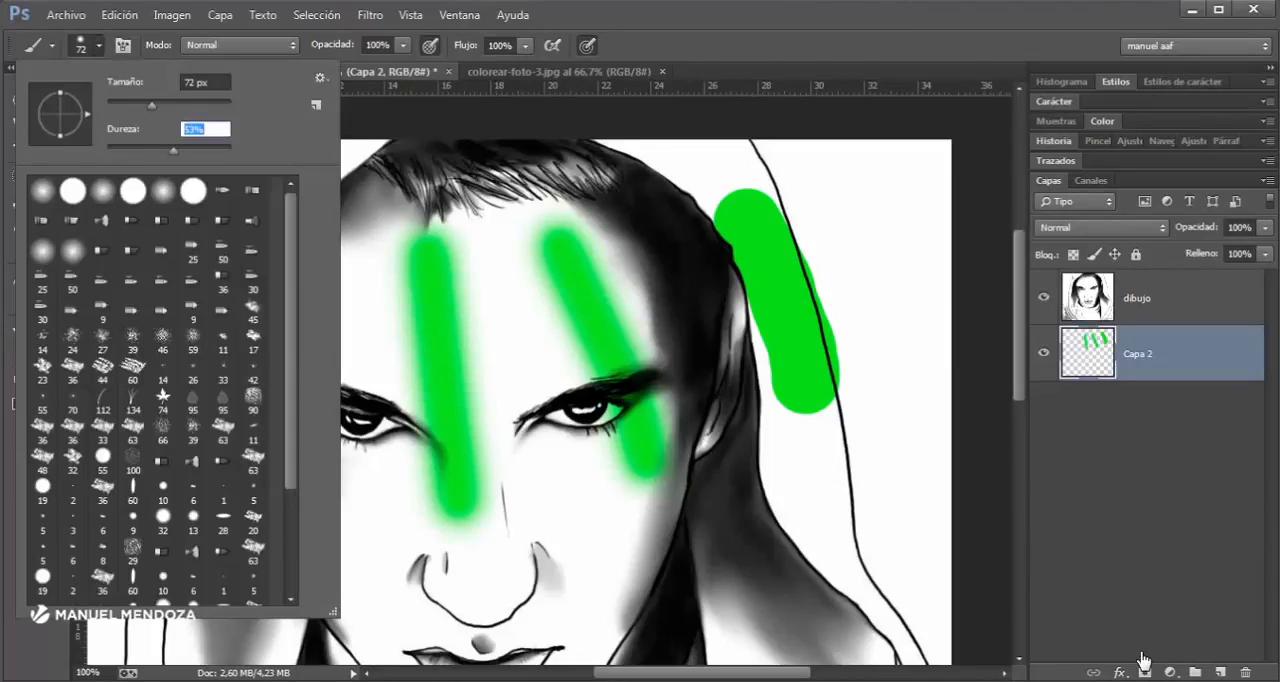
pyautogui.moveTo(174, 151); pyautogui.dragTo(230, 151)
pyautogui.moveTo(380, 236); pyautogui.dragTo(350, 520)
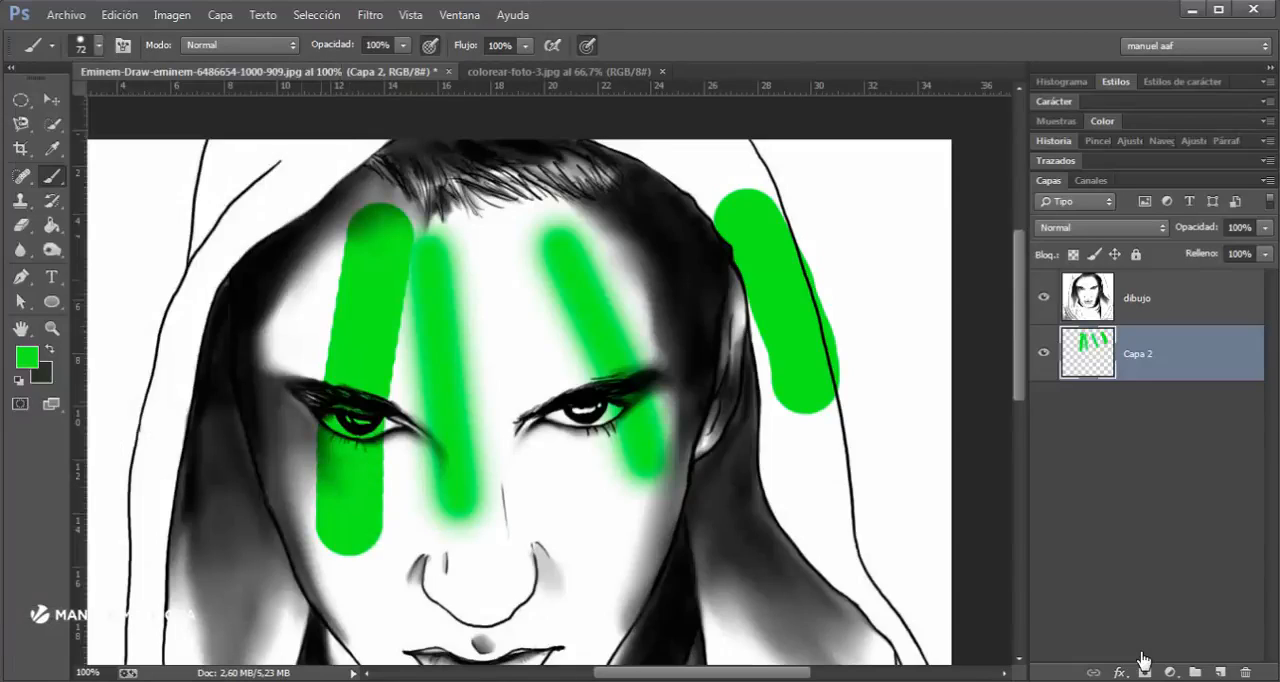
# - Undo all the green hardness test strokes on Capa 2 and select Normal as the brush mode
pyautogui.hotkey('ctrl', 'alt', 'z')
pyautogui.hotkey('ctrl', 'alt', 'z')
pyautogui.hotkey('ctrl', 'alt', 'z')
pyautogui.hotkey('ctrl', 'alt', 'z')
pyautogui.hotkey('ctrl', 'alt', 'z')
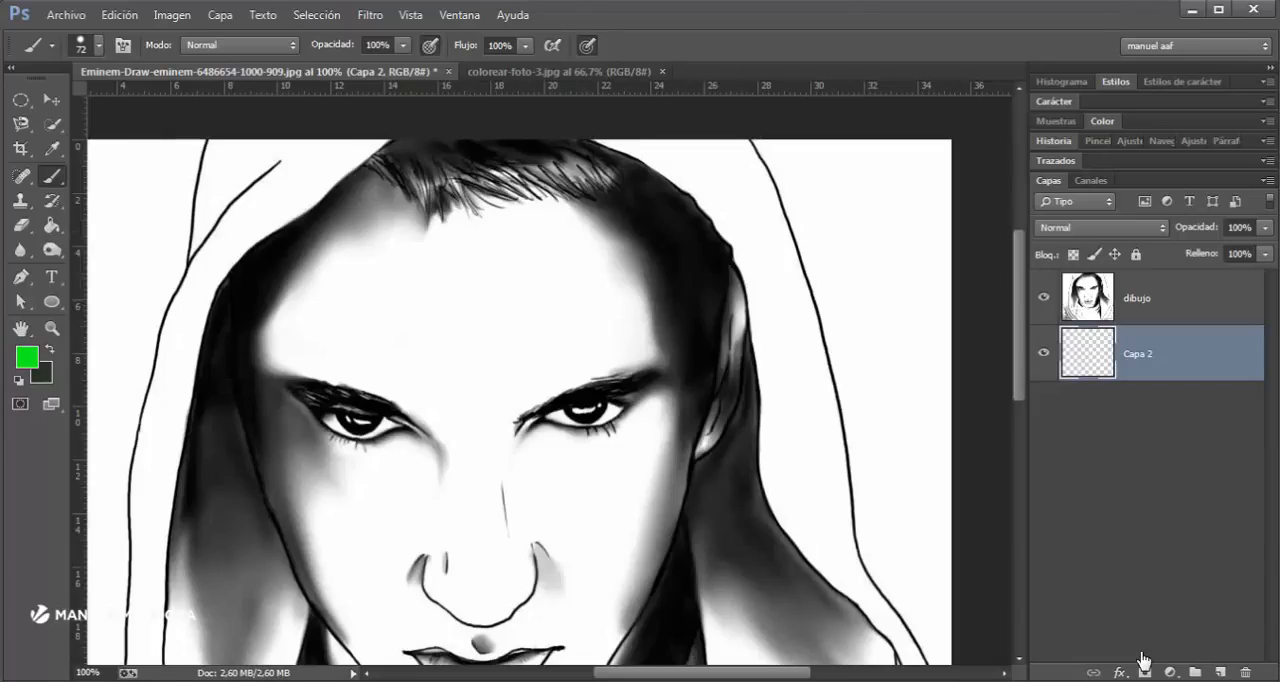
pyautogui.click(240, 45)
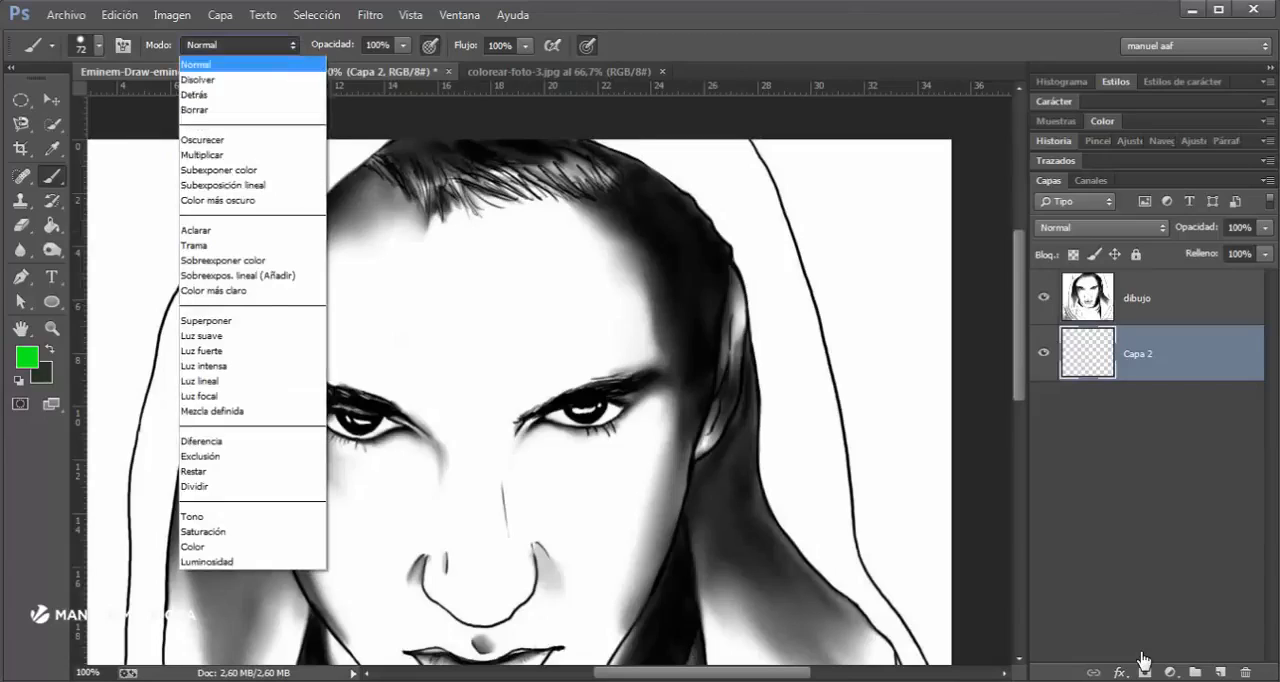
pyautogui.click(240, 64)
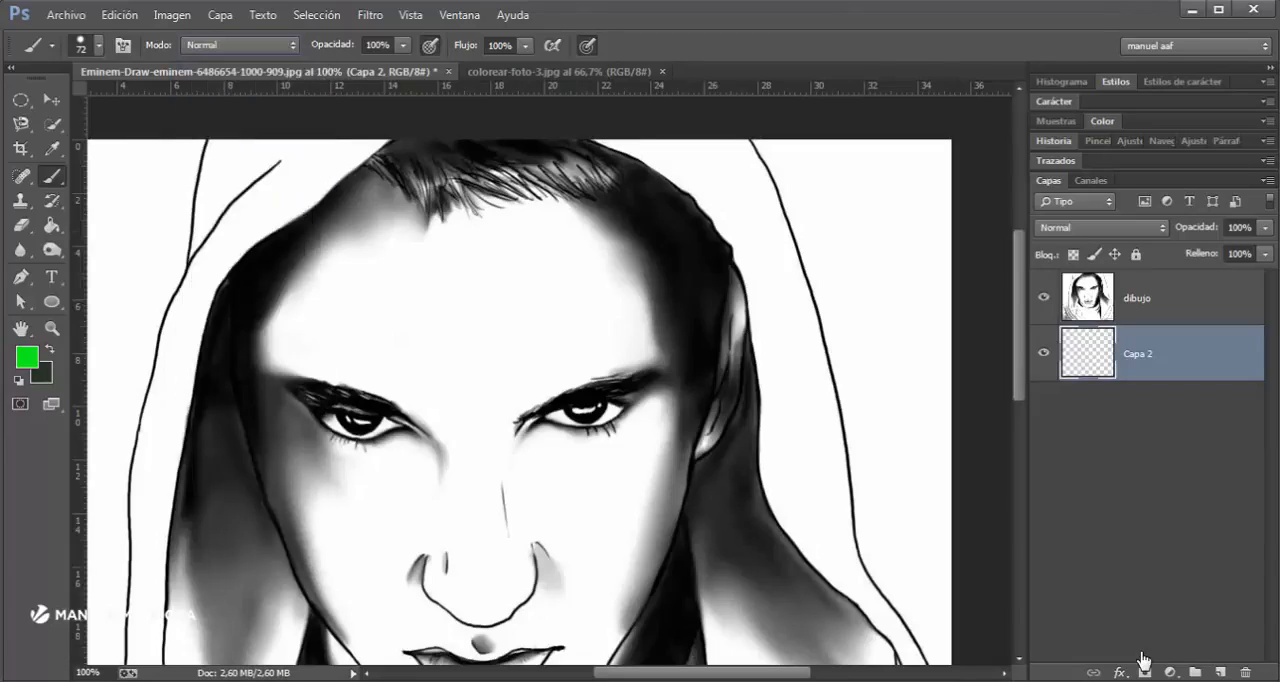
# - Paint green test strokes at two brush opacities: 39% along the hood's inner edge and 73% across the face
pyautogui.click(403, 45)
pyautogui.moveTo(402, 66); pyautogui.dragTo(344, 66)
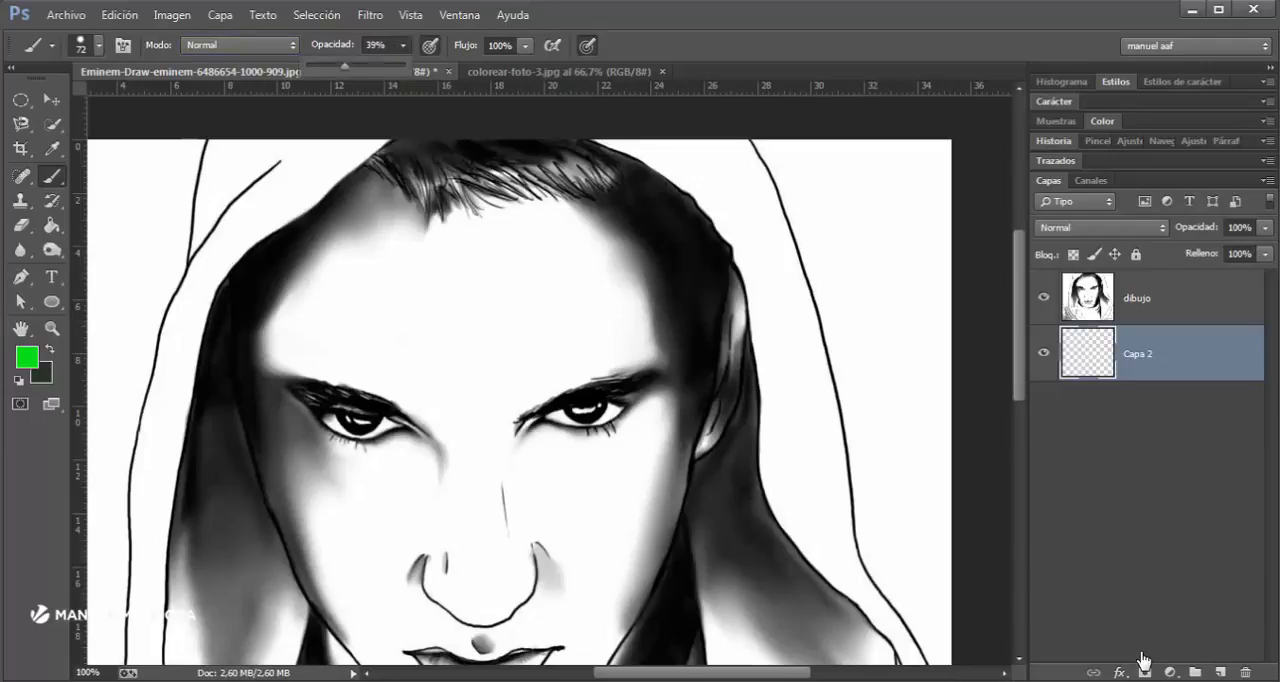
pyautogui.moveTo(318, 170); pyautogui.dragTo(208, 316)
pyautogui.click(403, 45)
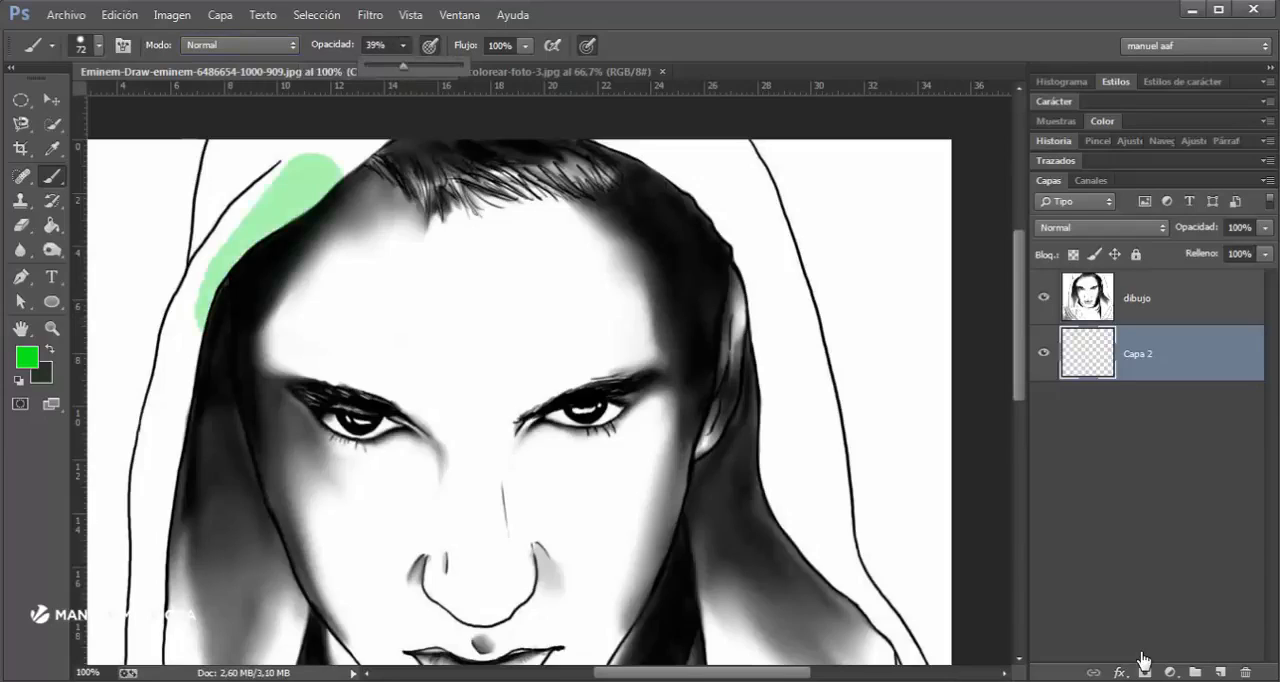
pyautogui.moveTo(403, 66); pyautogui.dragTo(435, 66)
pyautogui.moveTo(470, 260); pyautogui.dragTo(405, 470)
# - Paint green test strokes at two flow settings: 36% across the forehead and nose, and 3% over the hood beside the ear
pyautogui.click(525, 45)
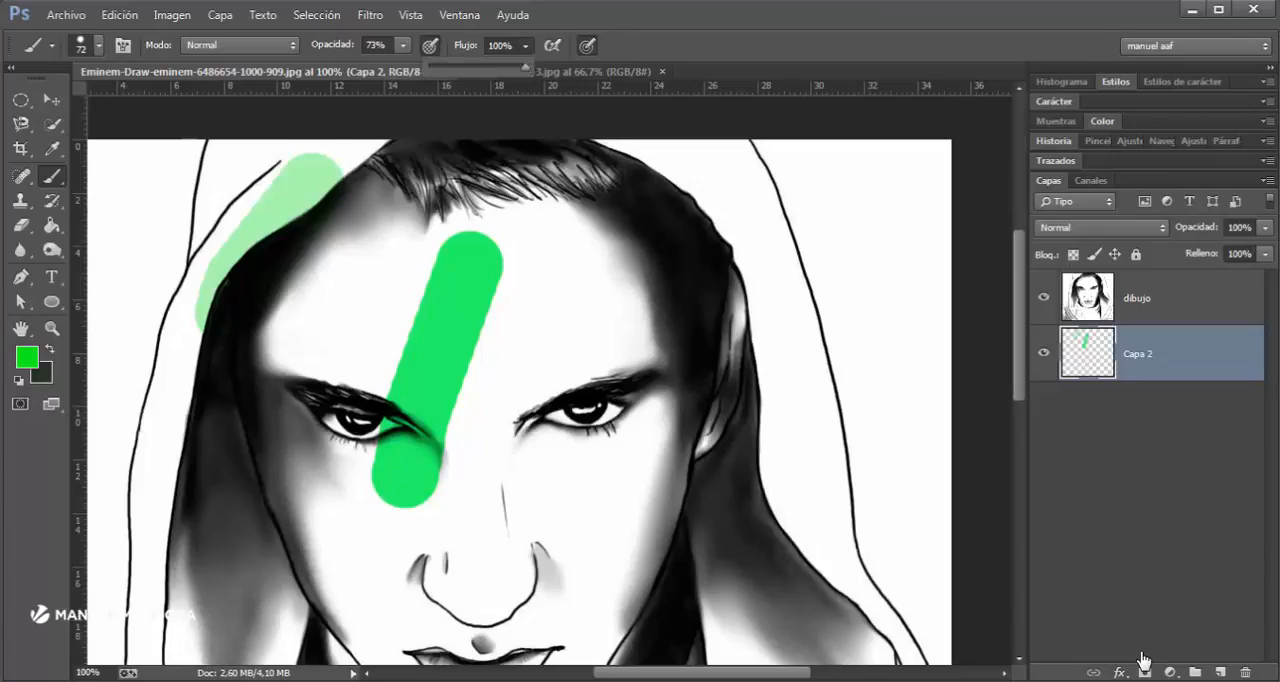
pyautogui.moveTo(525, 67); pyautogui.dragTo(464, 67)
pyautogui.moveTo(572, 270); pyautogui.dragTo(488, 580)
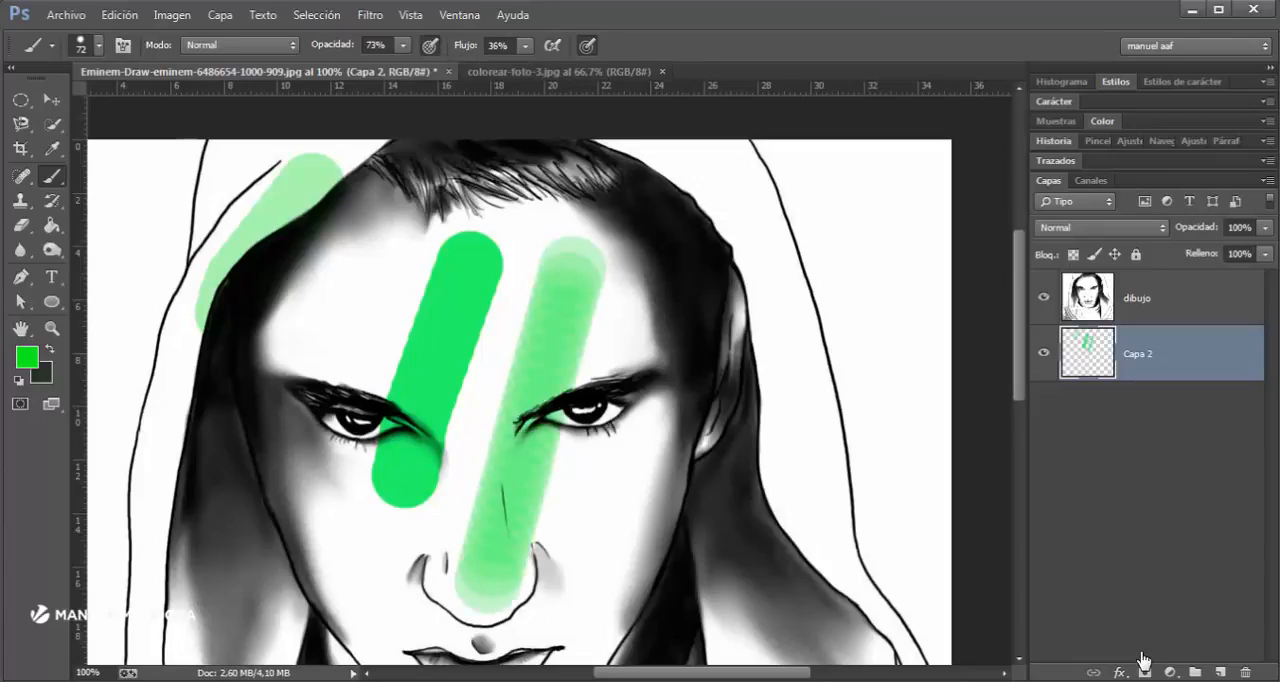
pyautogui.click(525, 45)
pyautogui.moveTo(525, 67); pyautogui.dragTo(492, 67)
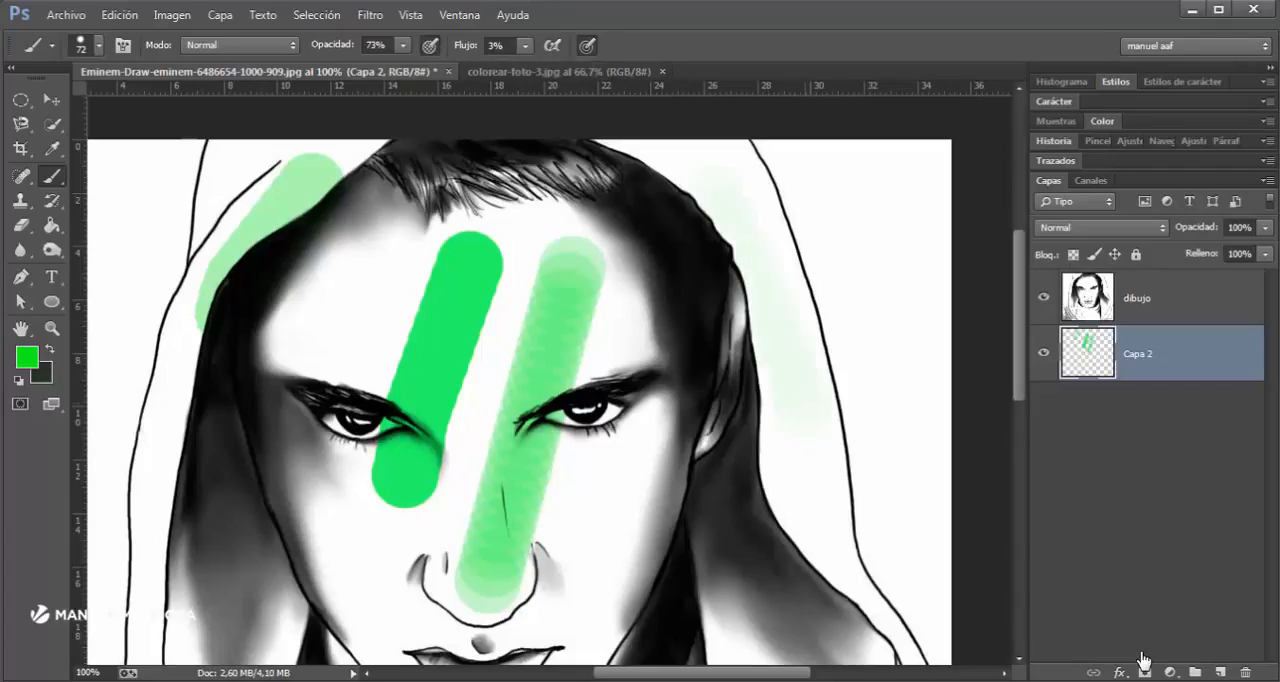
pyautogui.moveTo(722, 200)
pyautogui.mouseDown()
pyautogui.moveTo(806, 415)
pyautogui.moveTo(755, 240)
pyautogui.moveTo(838, 441)
pyautogui.moveTo(788, 255)
pyautogui.moveTo(835, 415)
pyautogui.mouseUp()
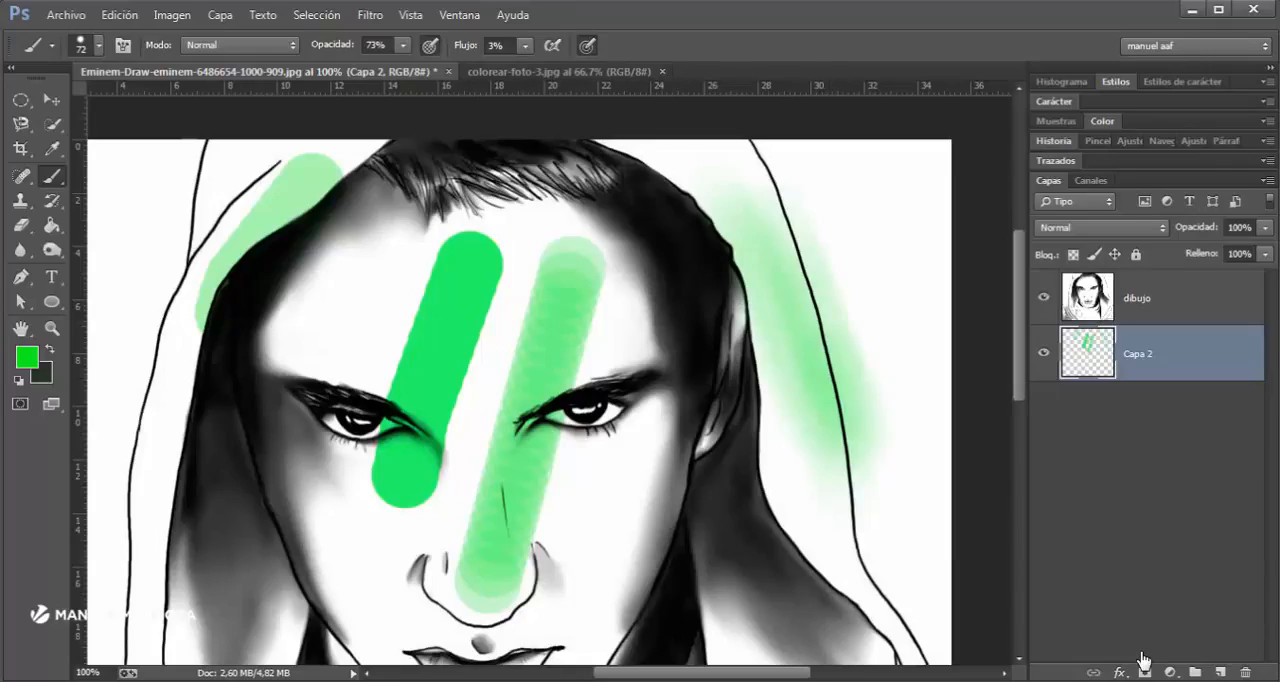
# - Restore the brush flow to 100% and paint a diagonal green test stroke across the opposite side of the hood
pyautogui.click(525, 46)
pyautogui.moveTo(526, 68); pyautogui.dragTo(619, 68)
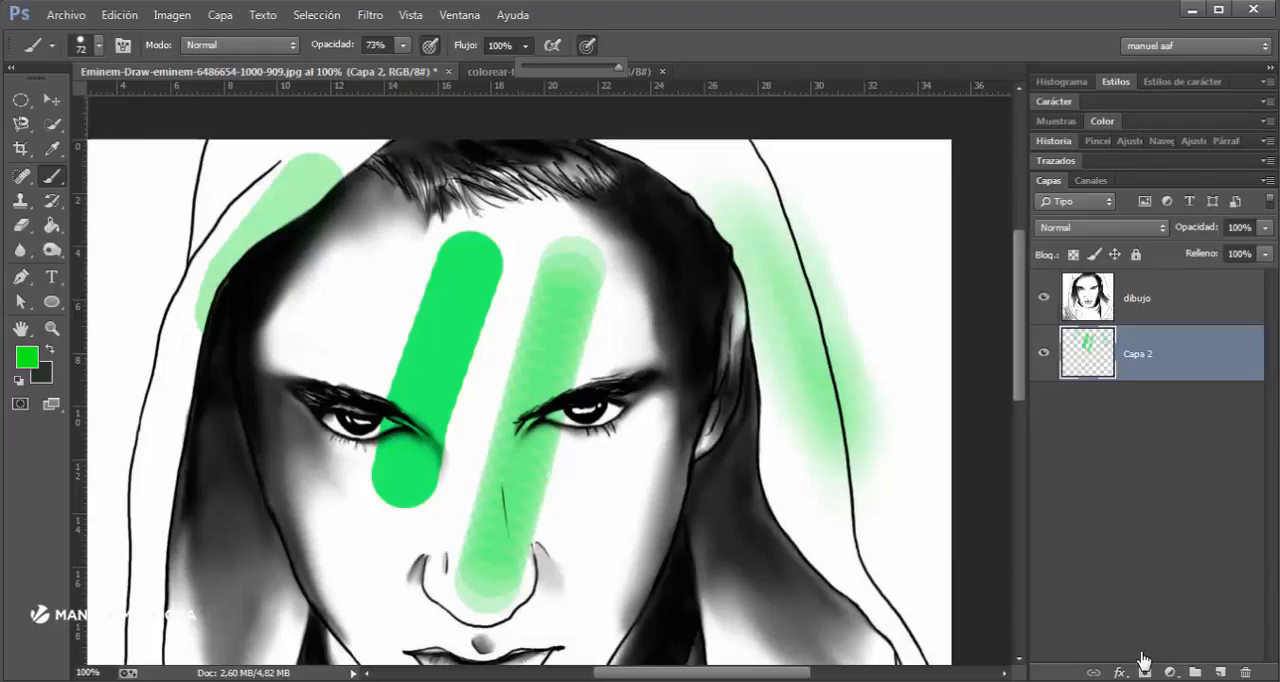
pyautogui.moveTo(122, 295); pyautogui.dragTo(240, 585)
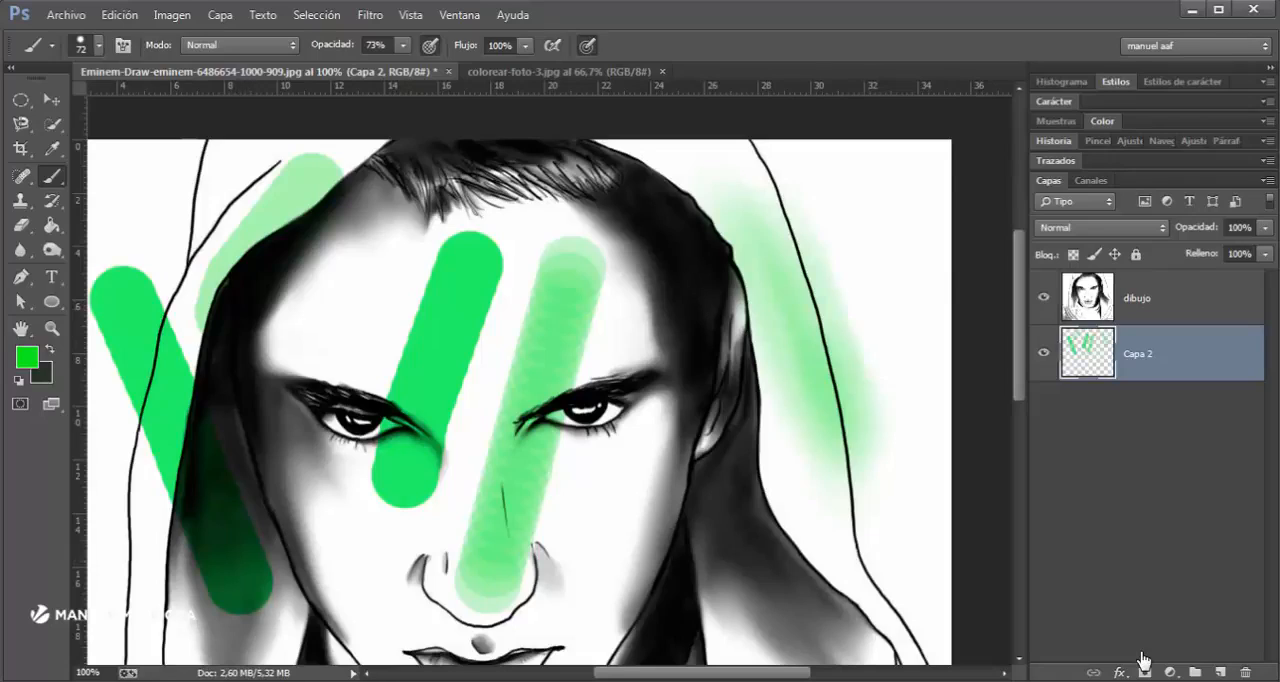
# - Add a new empty layer beneath dibujo and delete the test-stroke layer Capa 2
pyautogui.click(1220, 672)
pyautogui.click(1140, 409)
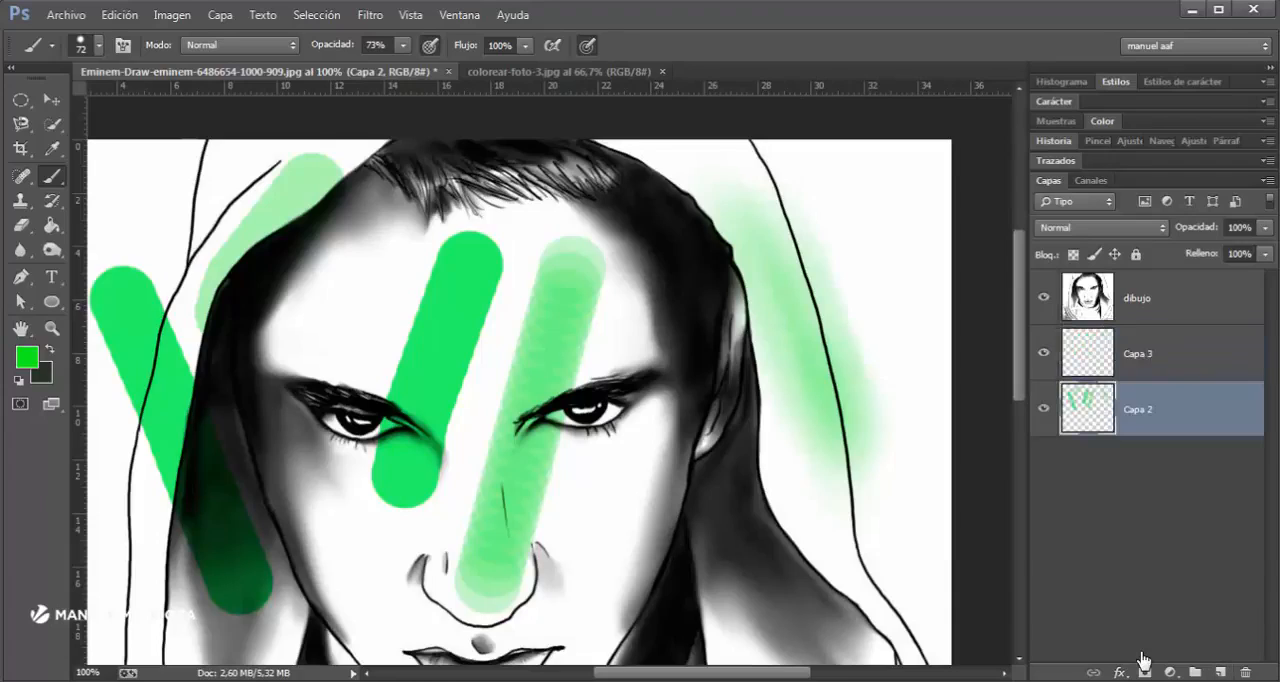
pyautogui.press('Delete')
# - Rename the new empty layer as capucha
pyautogui.doubleClick(1140, 353)
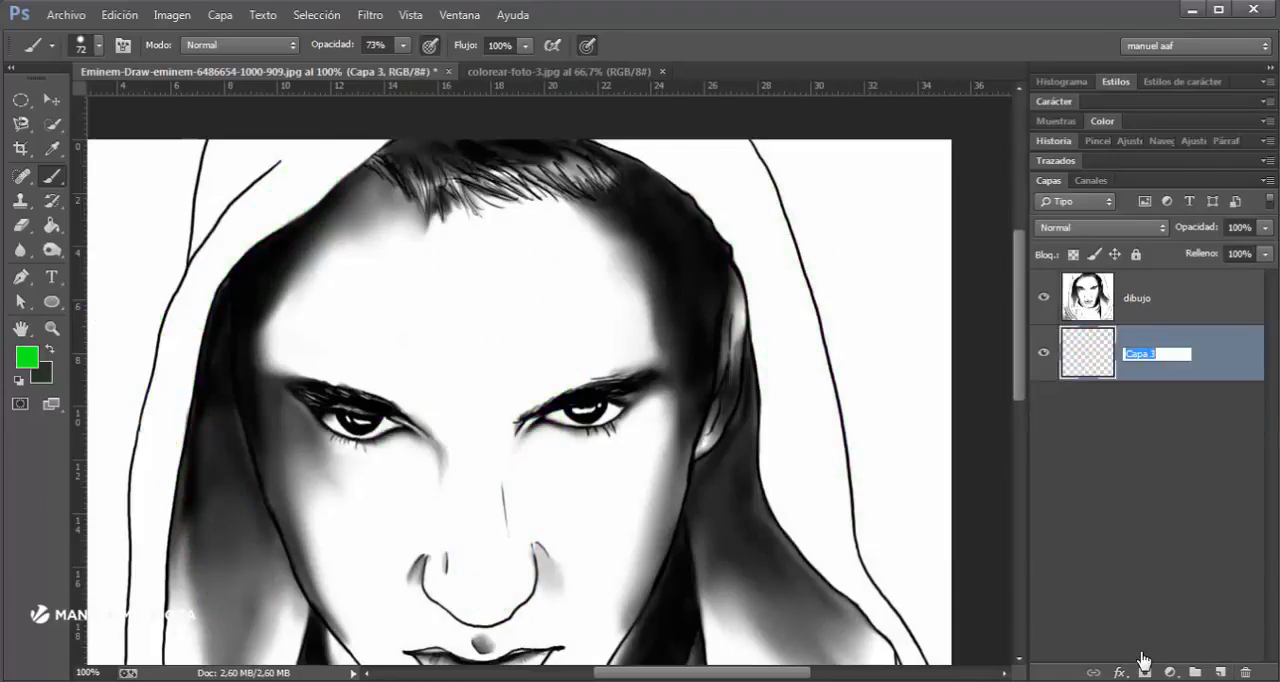
pyautogui.write('capu')
pyautogui.press('BackSpace')
pyautogui.write('ucha')
pyautogui.press('Return')
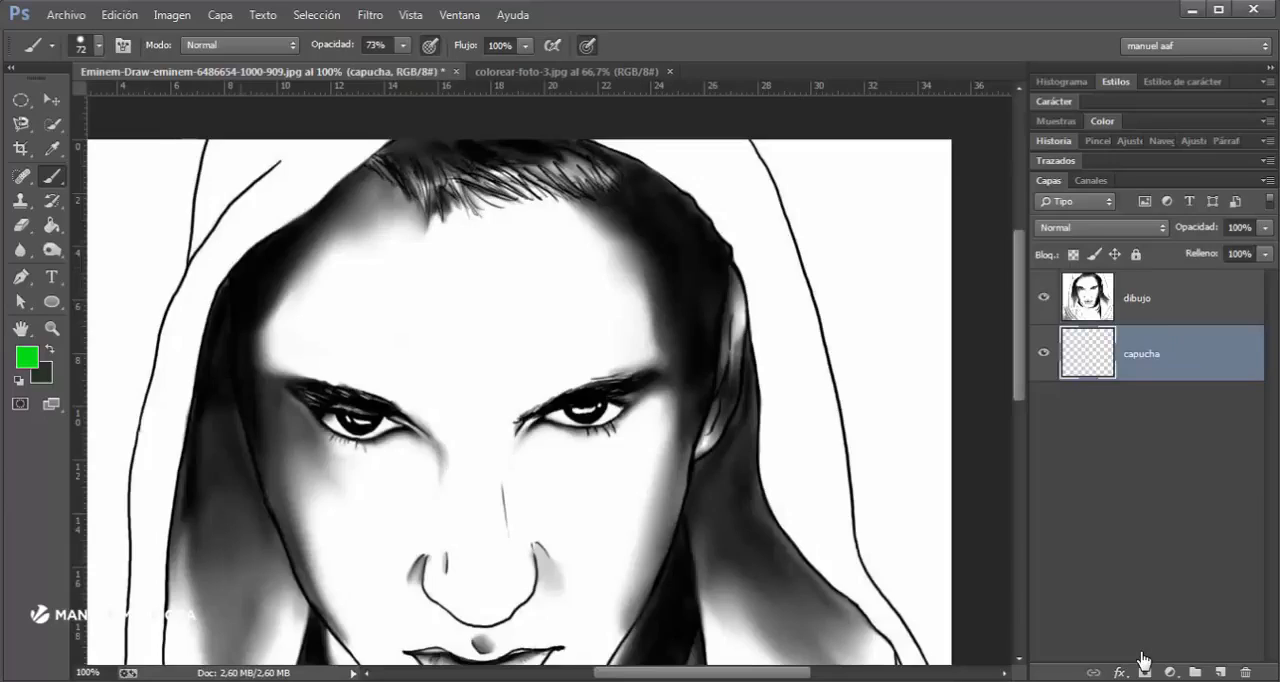
# - Reduce the brush to 32 px and paint green along the hood's inner edge above the hairline on capucha
pyautogui.scroll(1, 690, 165)
pyautogui.scroll(4, 690, 165)
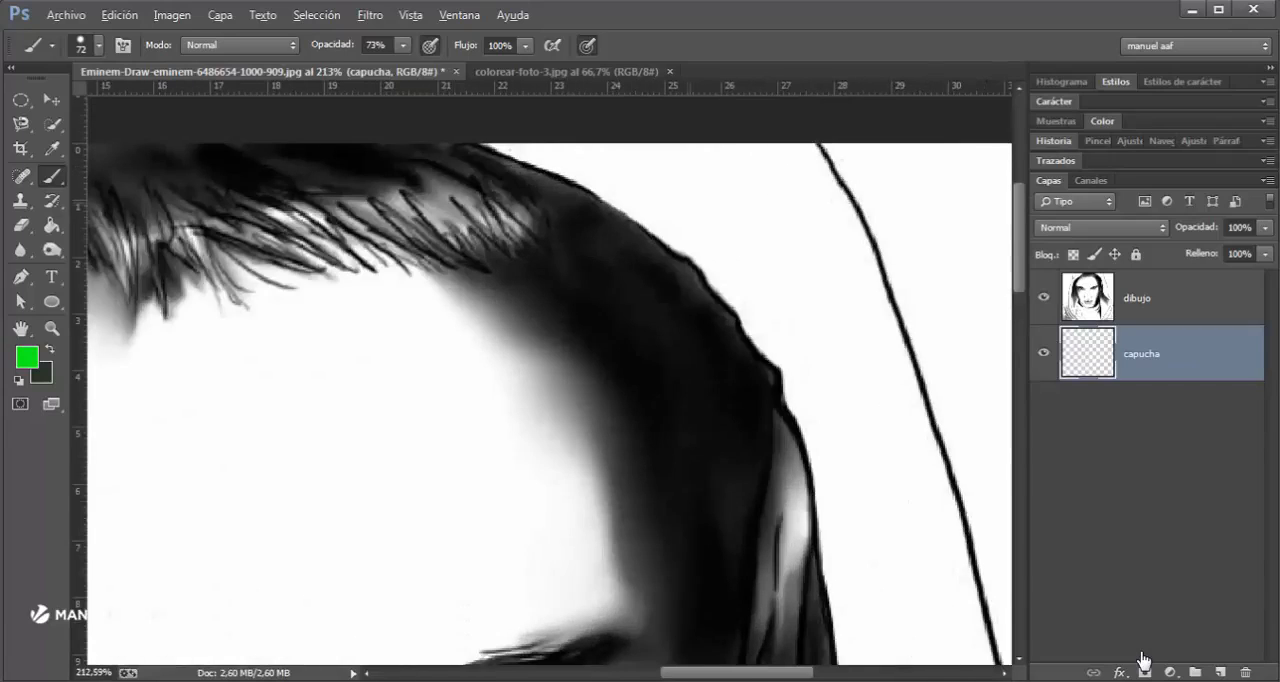
pyautogui.moveTo(710, 209); pyautogui.dragTo(680, 209)
pyautogui.moveTo(520, 148)
pyautogui.mouseDown()
pyautogui.moveTo(625, 152)
pyautogui.moveTo(675, 190)
pyautogui.moveTo(641, 186)
pyautogui.mouseUp()
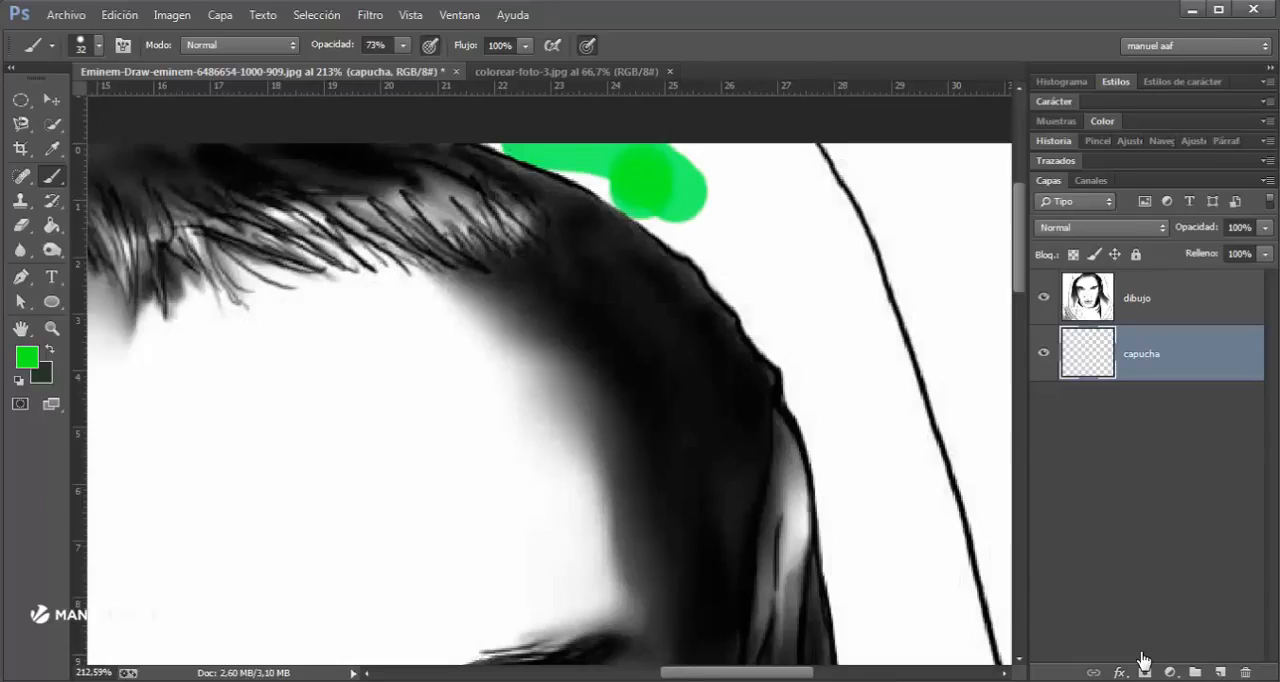
# - Set the brush opacity to 100% and repaint the green area along the hood's inner edge above the hair
pyautogui.click(403, 46)
pyautogui.moveTo(403, 66); pyautogui.dragTo(431, 66)
pyautogui.moveTo(656, 184); pyautogui.dragTo(485, 146)
# - Place separate green dots down the hood beside the ear and near its outer outline on capucha
pyautogui.click(774, 244)
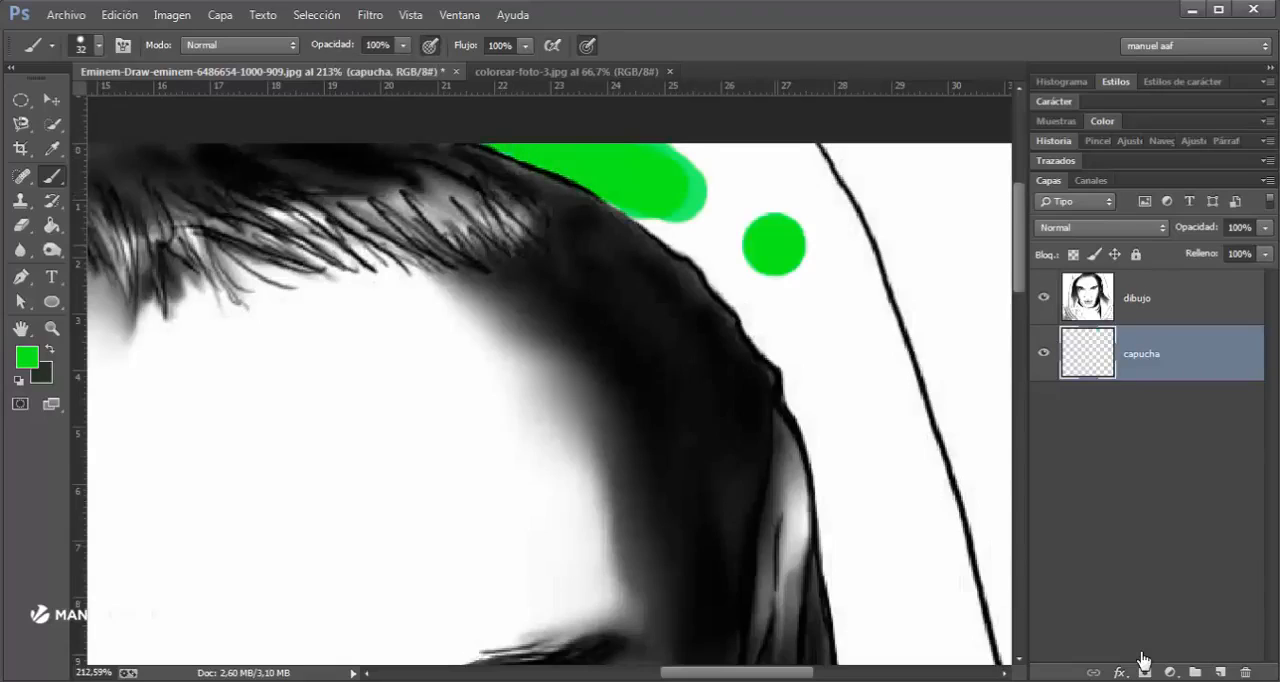
pyautogui.click(842, 367)
pyautogui.click(904, 544)
pyautogui.moveTo(904, 544); pyautogui.dragTo(850, 326)
pyautogui.click(870, 468)
pyautogui.click(881, 604)
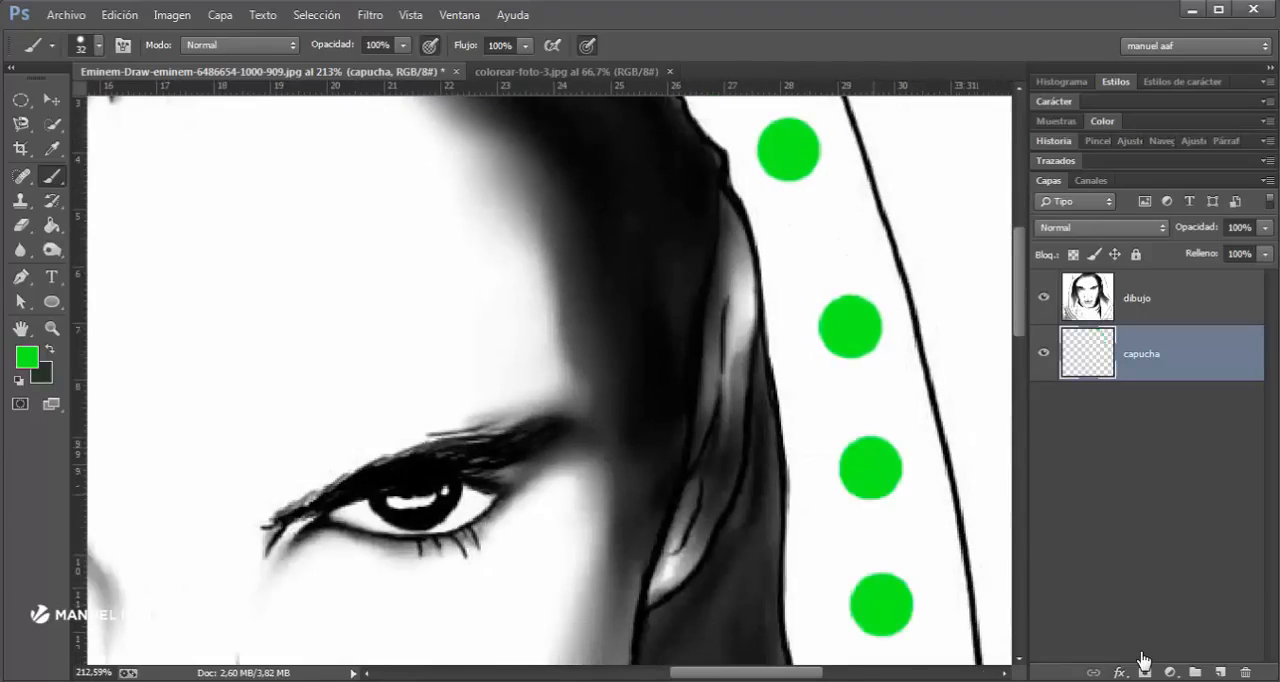
pyautogui.scroll(3, 881, 604)
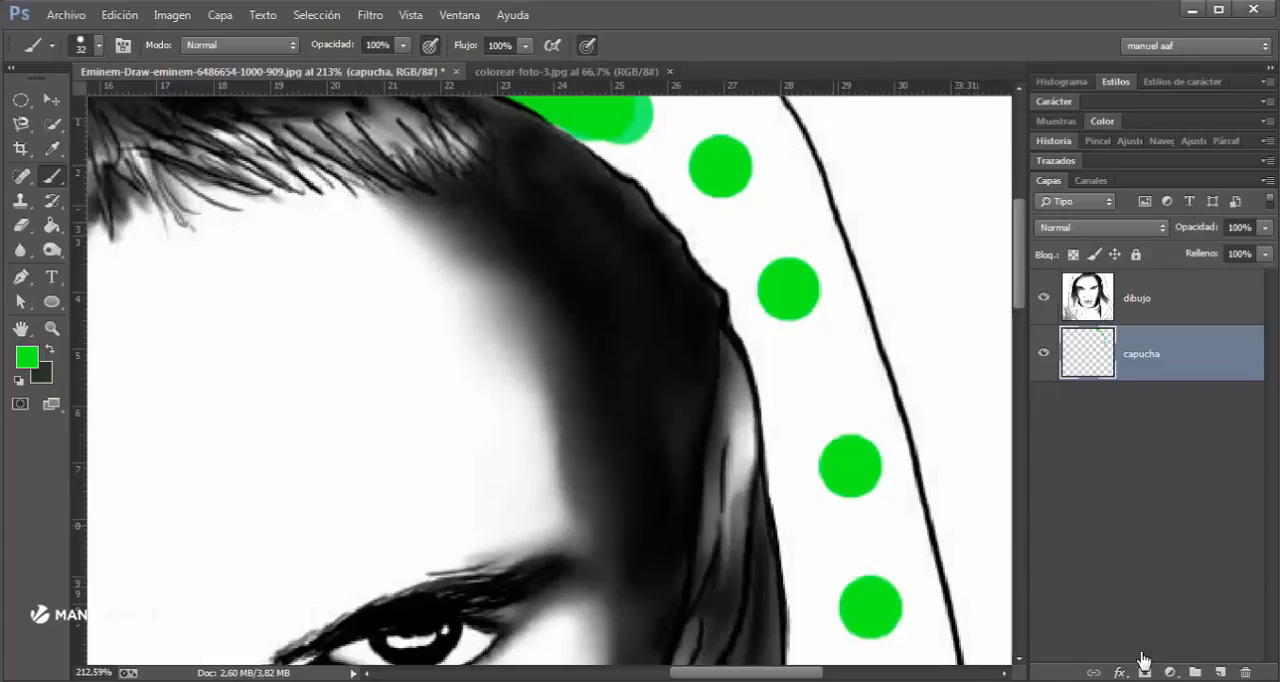
pyautogui.click(907, 354)
pyautogui.click(911, 227)
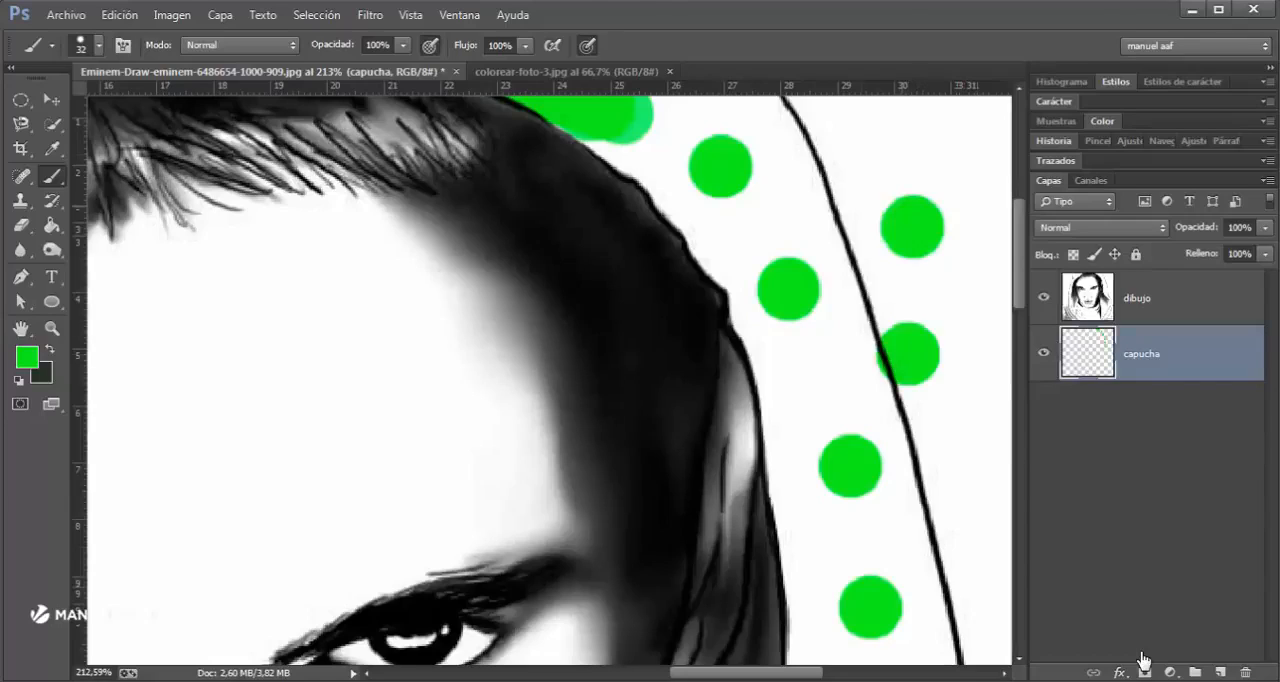
pyautogui.click(861, 155)
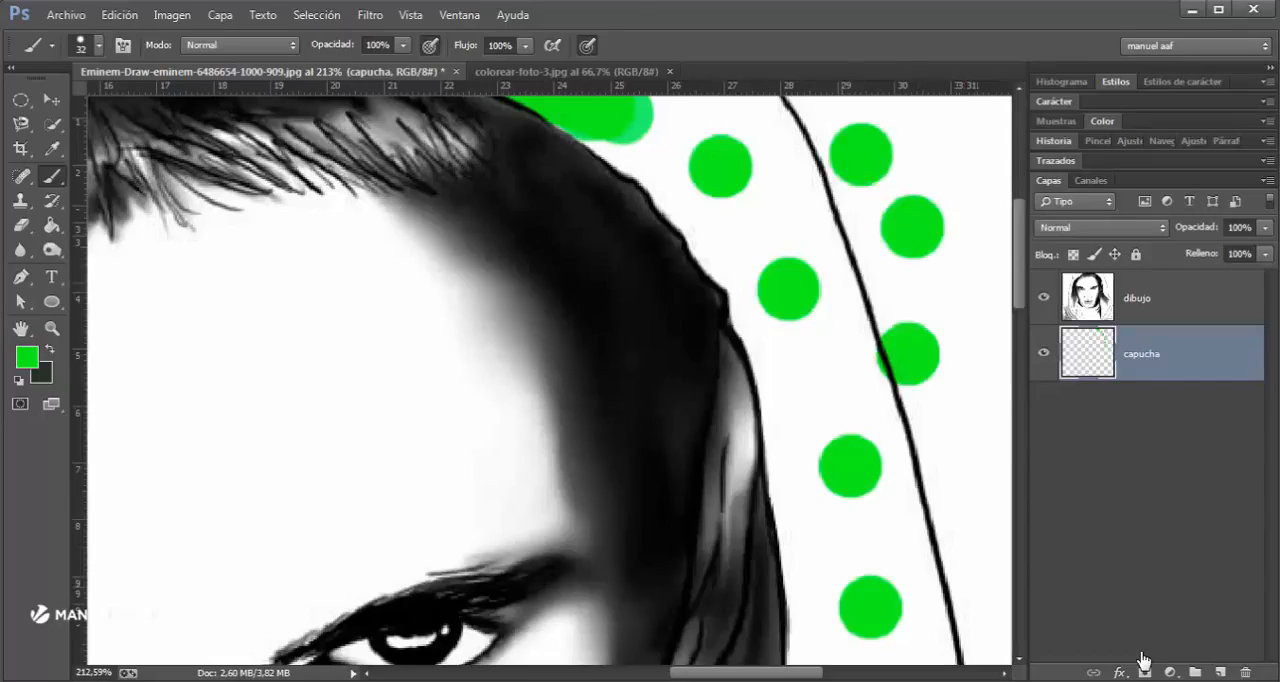
# - Undo the separate green dots placed around the side of the hood
pyautogui.hotkey('ctrl', 'alt', 'z')
pyautogui.hotkey('ctrl', 'alt', 'z')
pyautogui.hotkey('ctrl', 'alt', 'z')
pyautogui.hotkey('ctrl', 'alt', 'z')
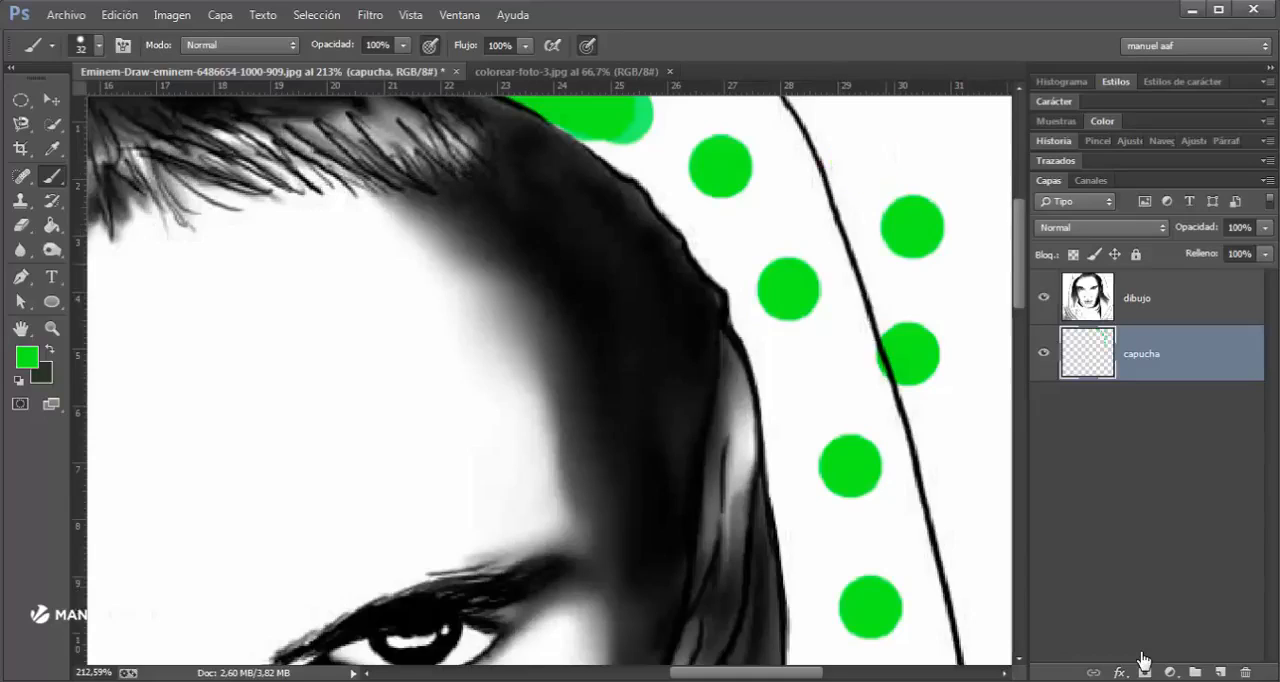
pyautogui.hotkey('ctrl', 'alt', 'z')
pyautogui.hotkey('ctrl', 'alt', 'z')
pyautogui.hotkey('ctrl', 'alt', 'z')
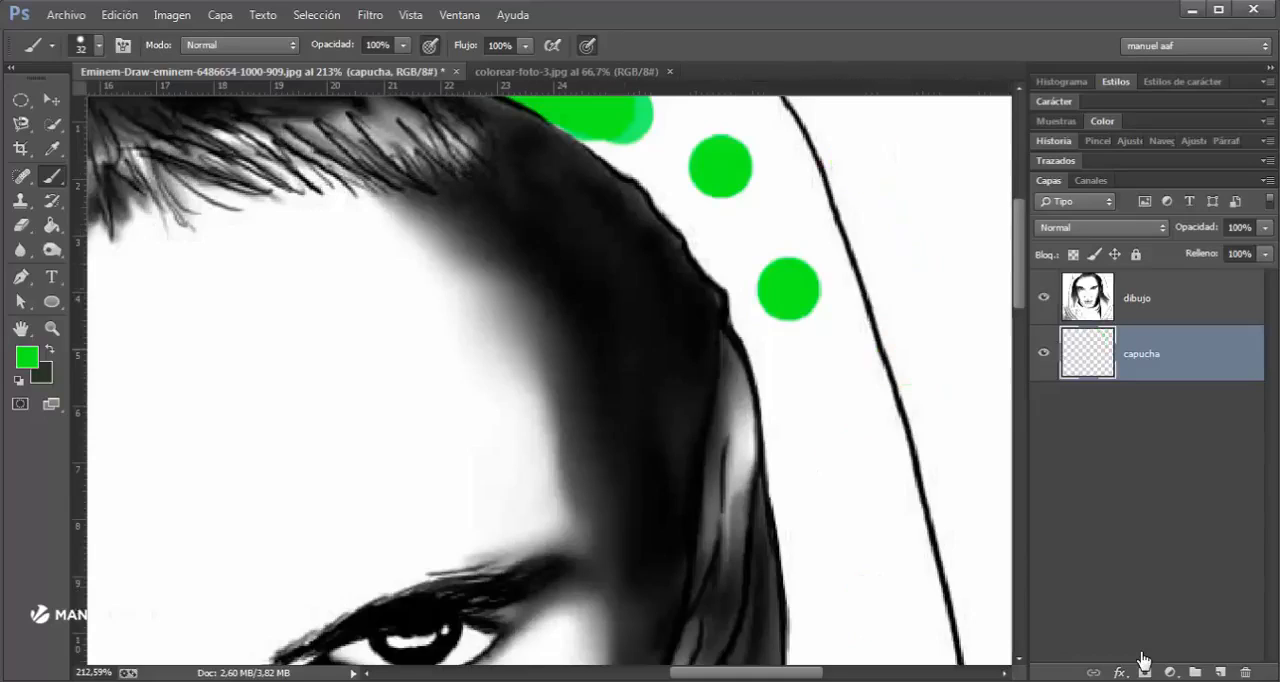
# - Paint straight green strokes from the painted hood edge above the hair down to the outer outline and back up along it
pyautogui.hotkey('ctrl', 'shift', 'z')
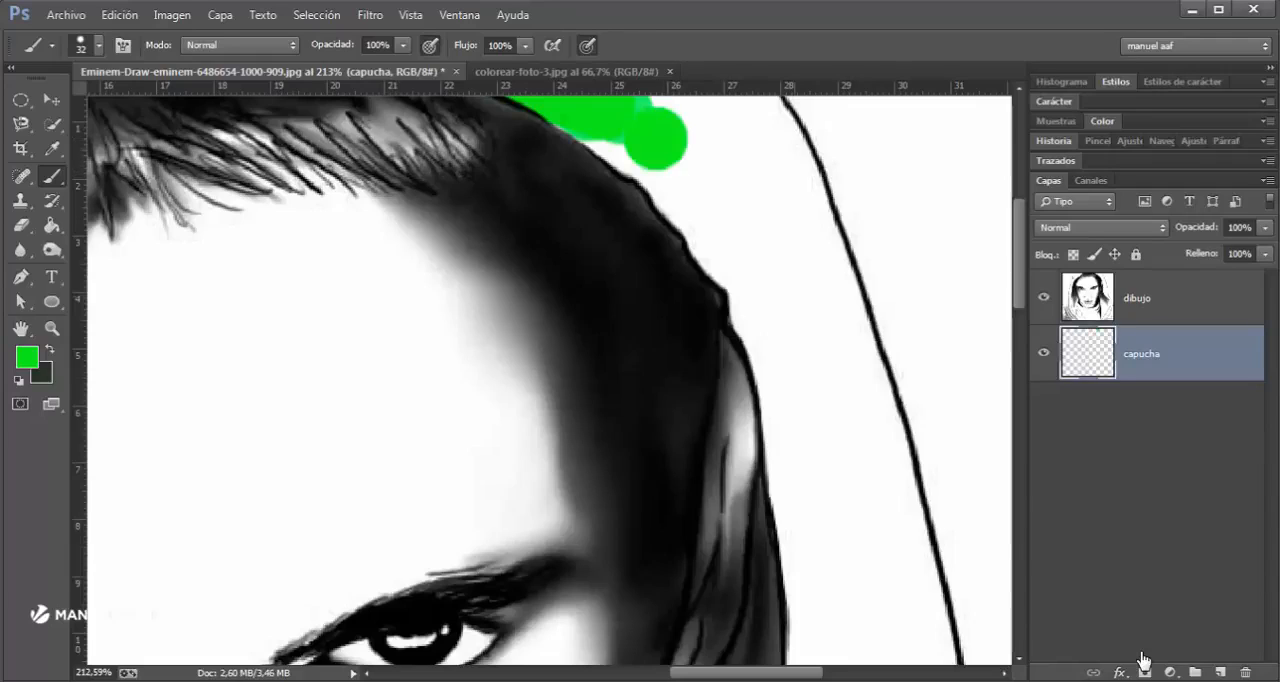
pyautogui.hotkey('ctrl', 'shift', 'z')
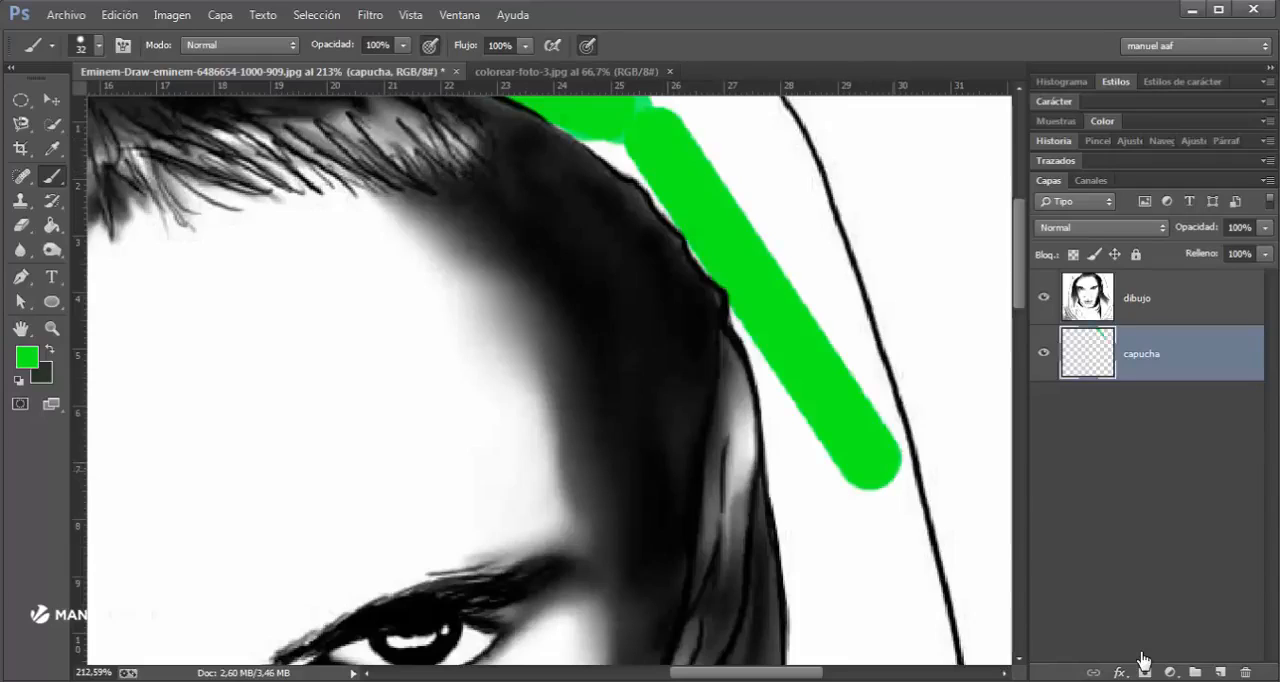
pyautogui.hotkey('ctrl', 'shift', 'z')
pyautogui.hotkey('ctrl', 'shift', 'z')
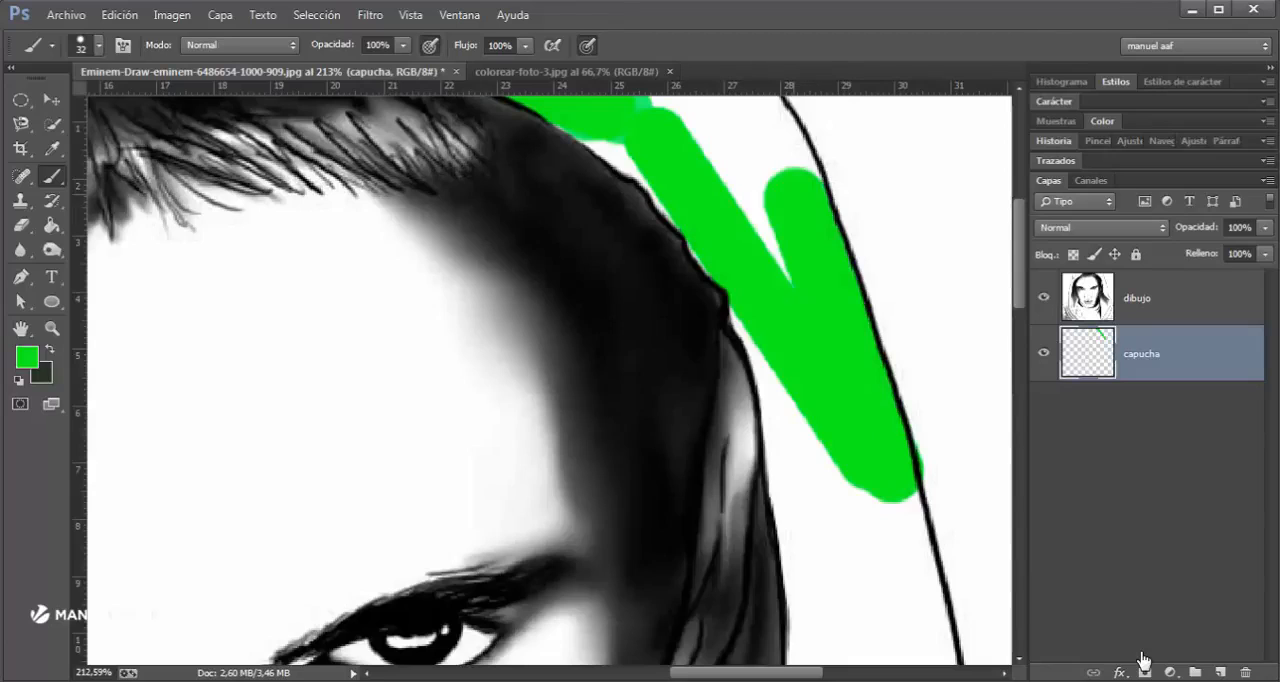
# - Paint a straight green stroke from beside the ear diagonally down through the hood's unpainted side
pyautogui.click(802, 478)
pyautogui.moveTo(802, 478); pyautogui.dragTo(788, 232)
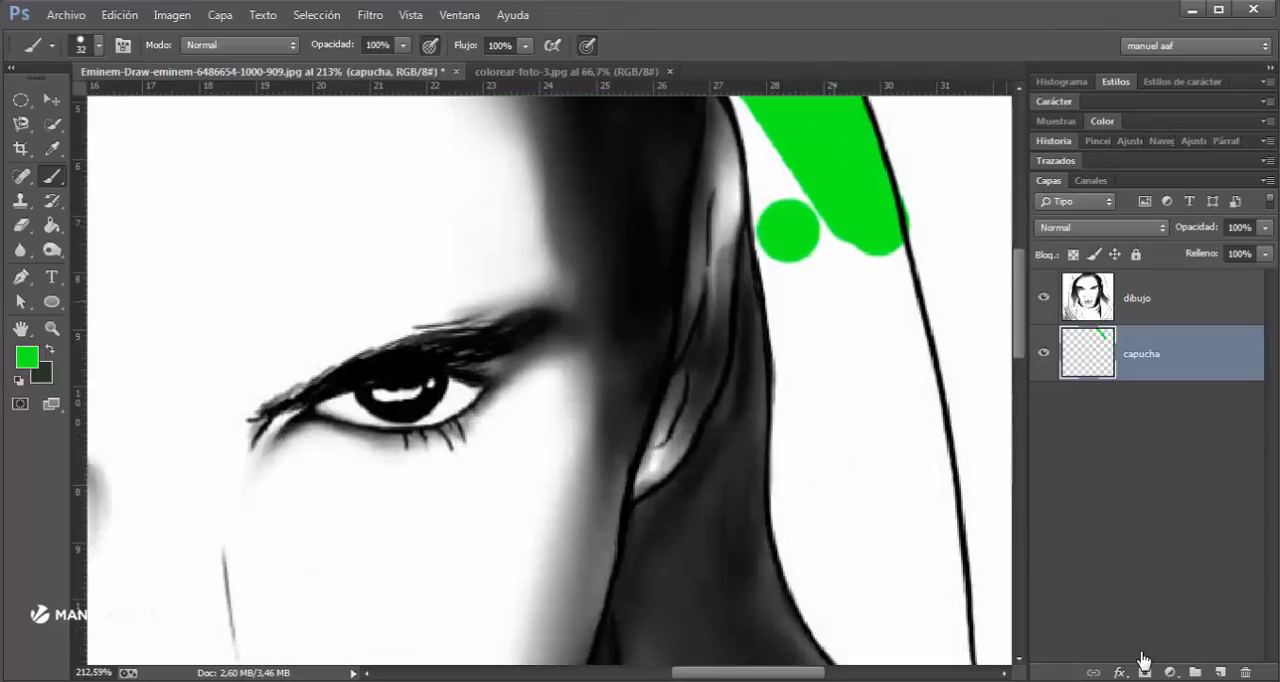
pyautogui.click(792, 243)
pyautogui.keyDown('shift'); pyautogui.click(895, 581); pyautogui.keyUp('shift')
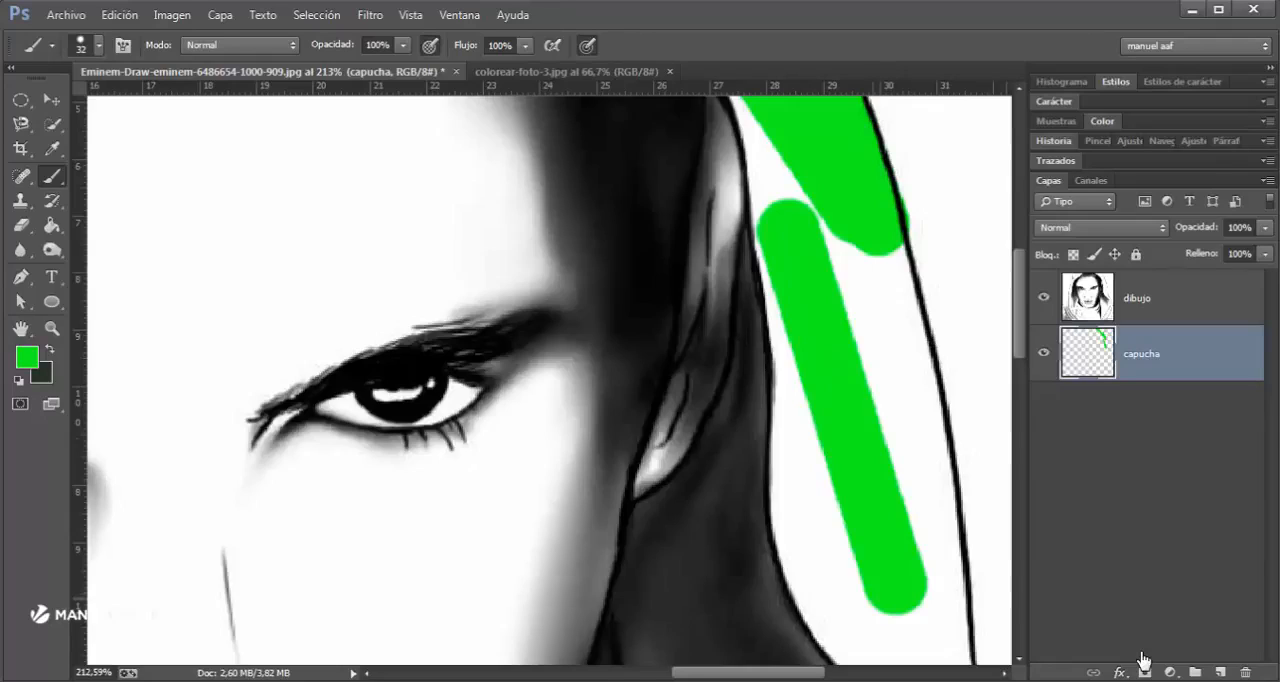
# - Widen the diagonal green stroke with straight strokes along the hood's inner outline, from beside the ear down past the neck
pyautogui.click(868, 600)
pyautogui.keyDown('shift'); pyautogui.click(780, 332); pyautogui.keyUp('shift')
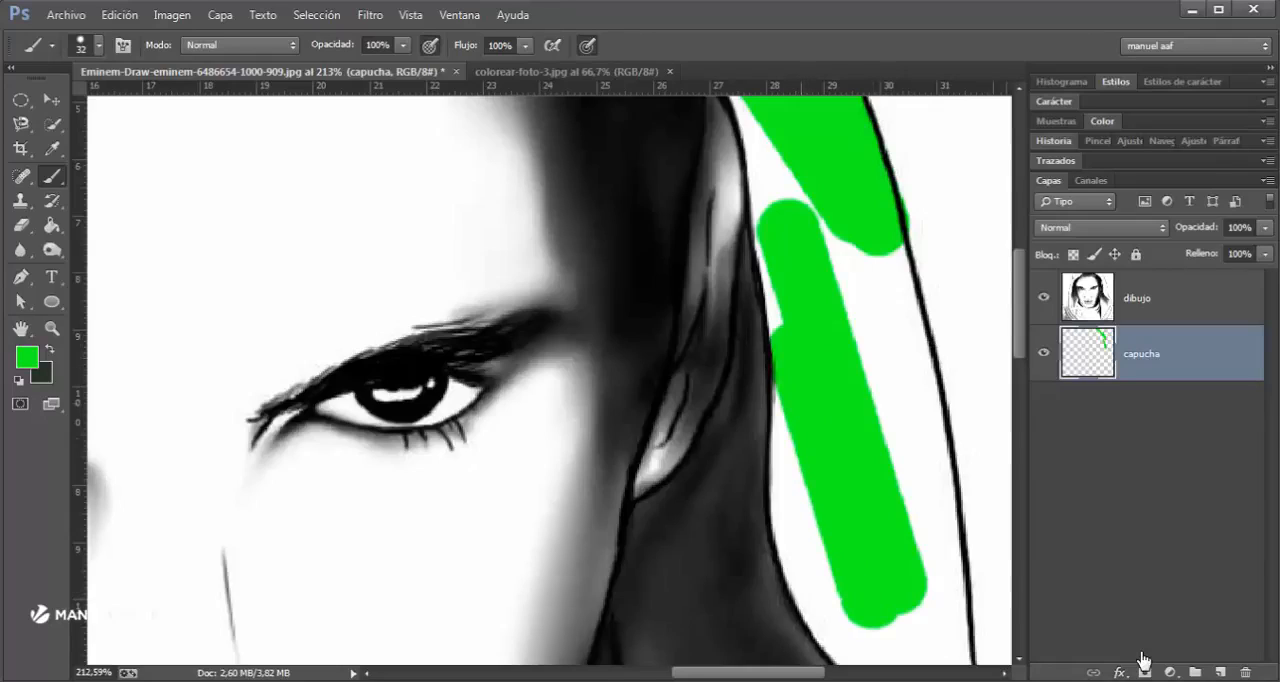
pyautogui.keyDown('shift'); pyautogui.click(796, 520); pyautogui.keyUp('shift')
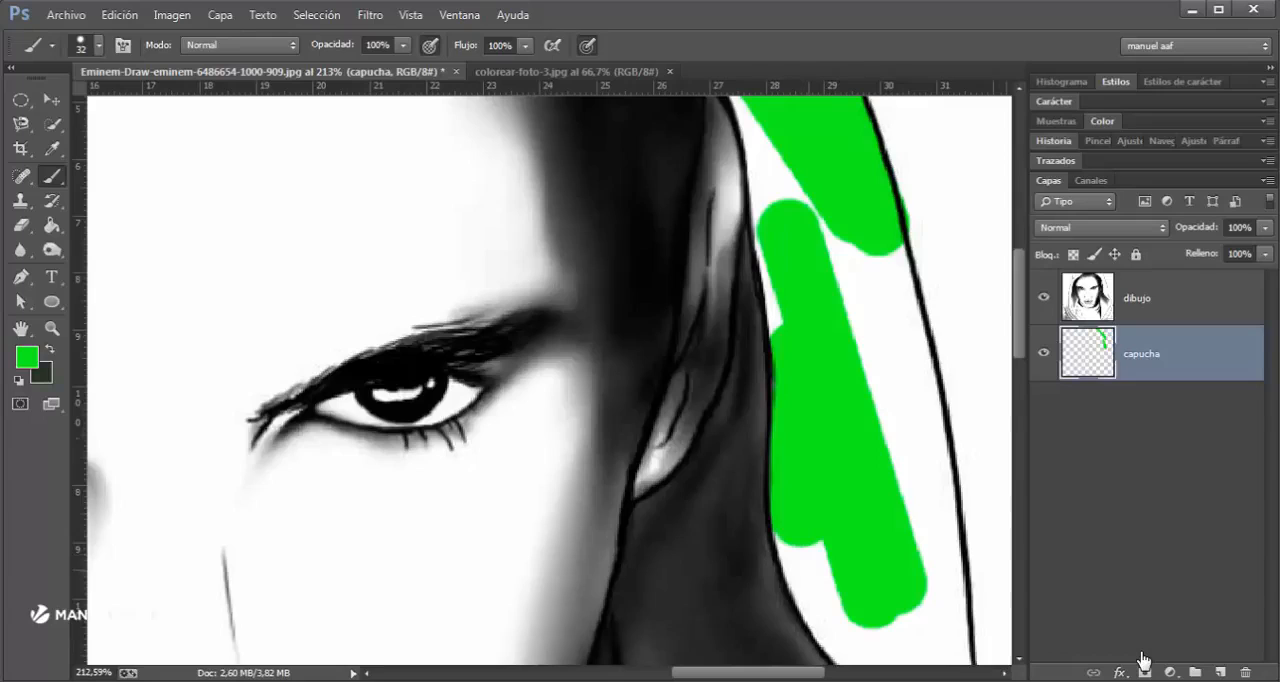
pyautogui.keyDown('shift'); pyautogui.click(805, 565); pyautogui.keyUp('shift')
pyautogui.keyDown('shift'); pyautogui.click(830, 622); pyautogui.keyUp('shift')
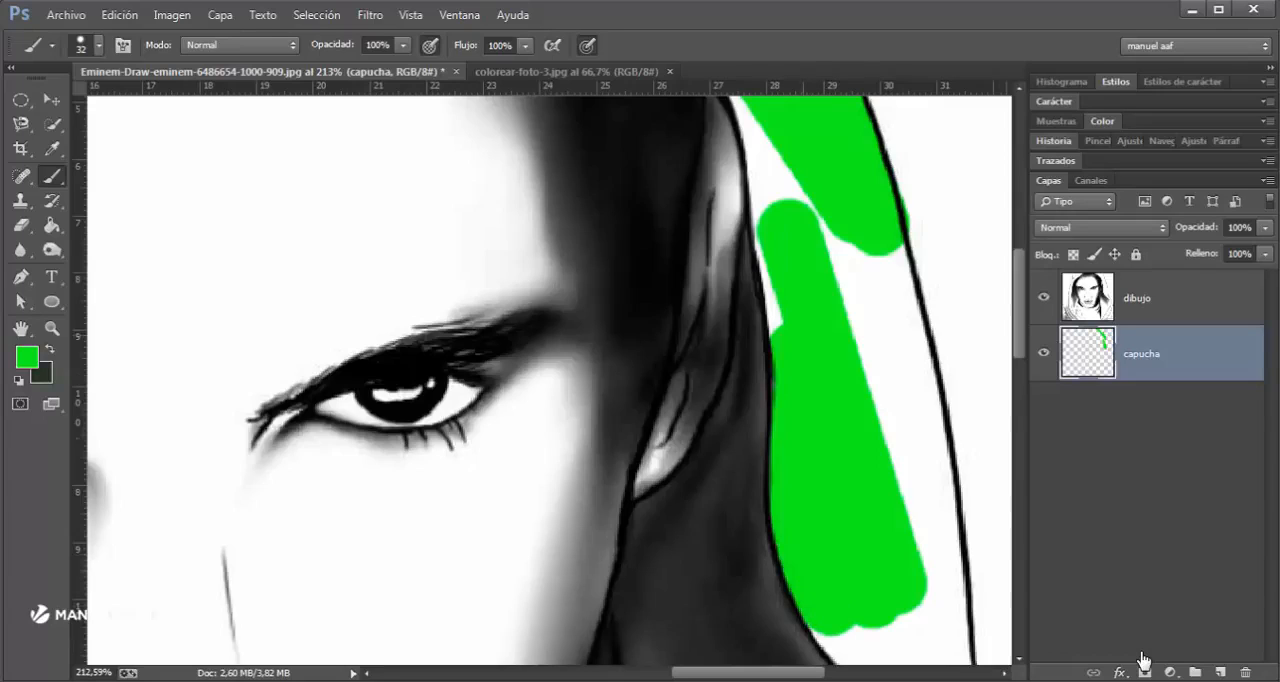
# - Fill the white gaps in the upper hood with green between the hair and the outer outline, down to beside the ear
pyautogui.keyDown('shift'); pyautogui.click(780, 171); pyautogui.keyUp('shift')
pyautogui.moveTo(780, 171); pyautogui.dragTo(805, 459)
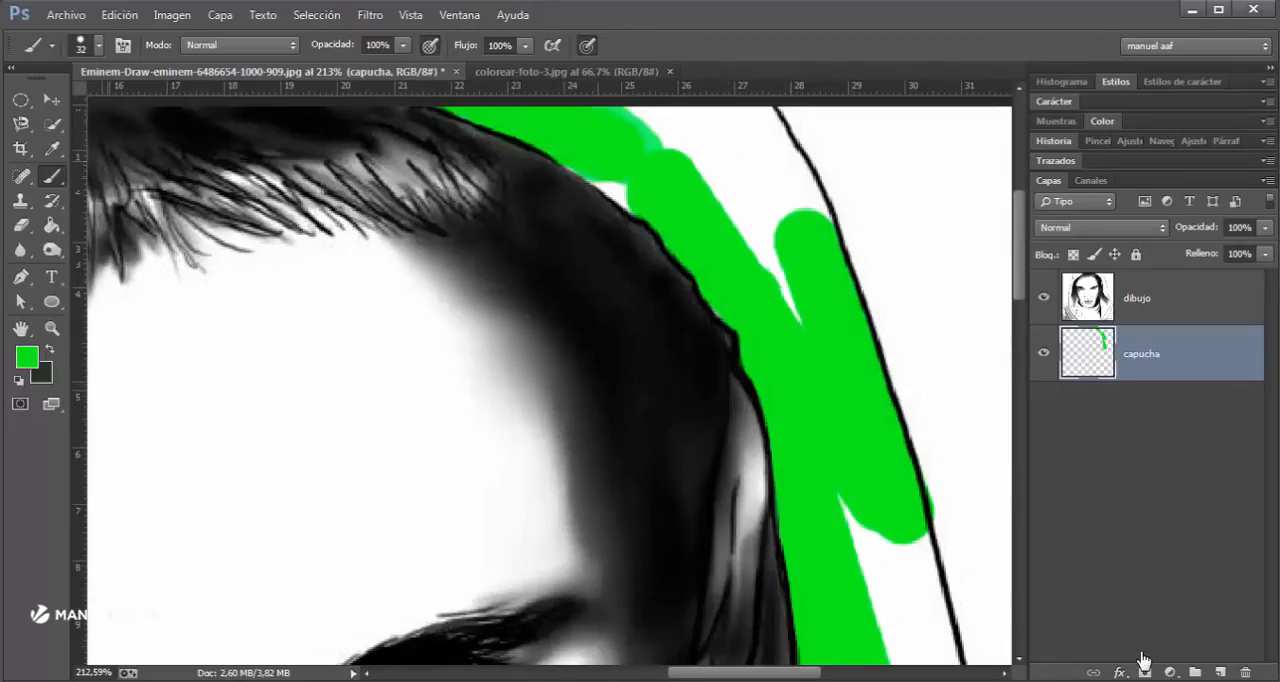
pyautogui.moveTo(625, 195)
pyautogui.mouseDown()
pyautogui.moveTo(592, 174)
pyautogui.moveTo(680, 357)
pyautogui.mouseUp()
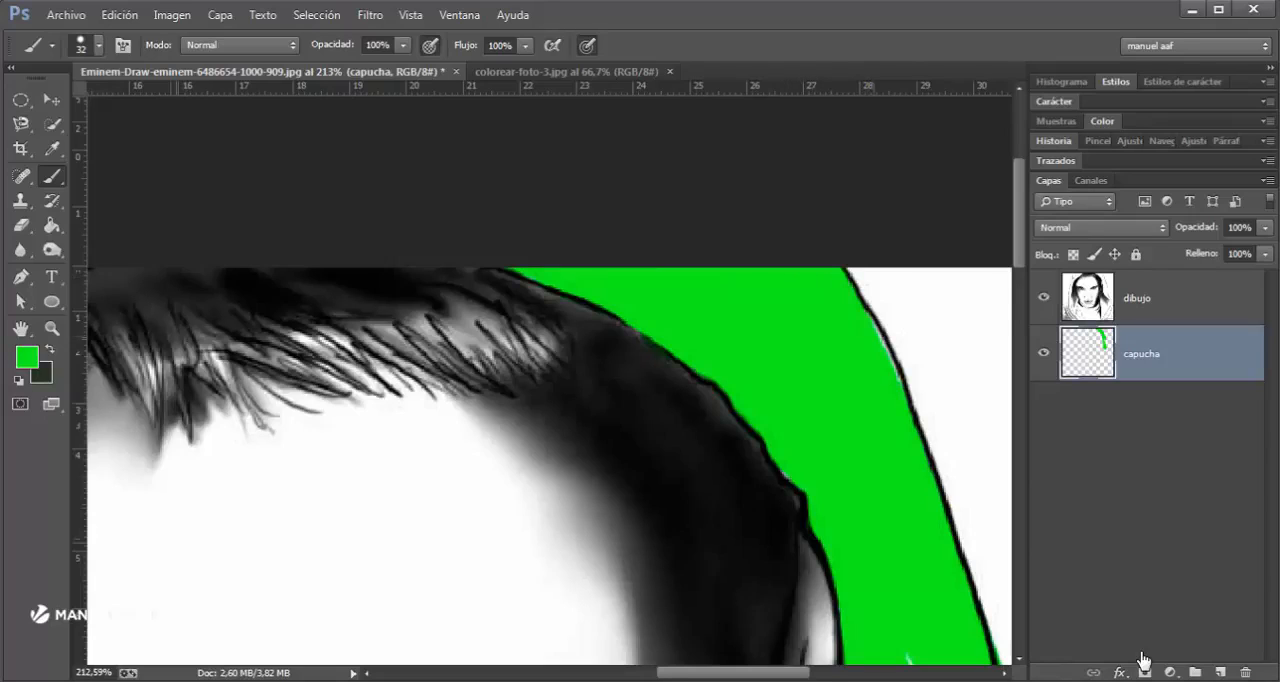
pyautogui.moveTo(878, 541); pyautogui.dragTo(808, 268)
pyautogui.moveTo(838, 358); pyautogui.dragTo(836, 389)
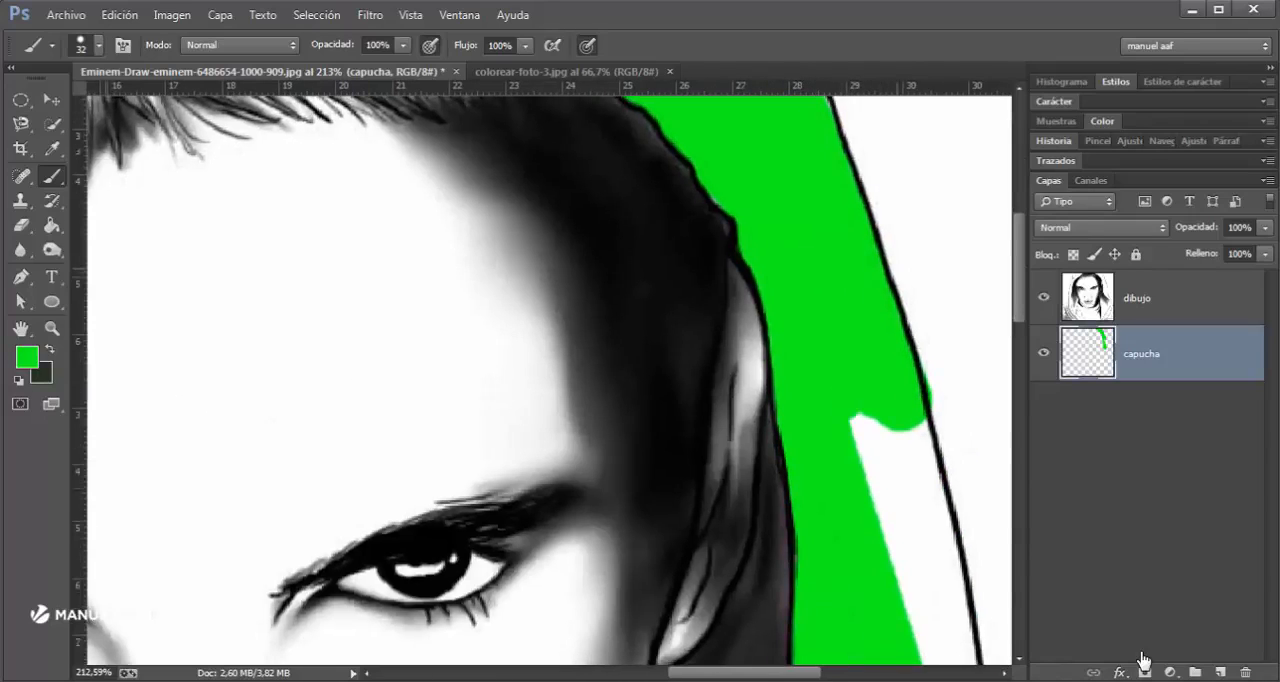
pyautogui.moveTo(857, 436)
pyautogui.mouseDown()
pyautogui.moveTo(916, 581)
pyautogui.moveTo(843, 533)
pyautogui.mouseUp()
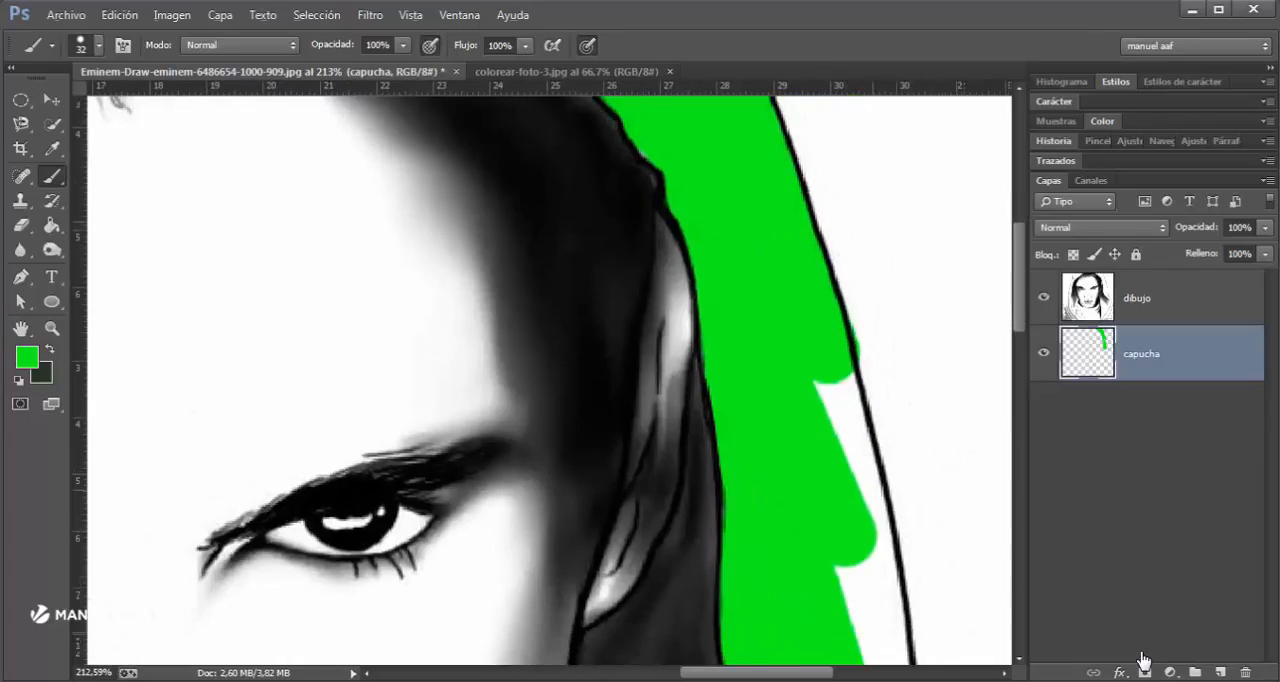
pyautogui.moveTo(848, 489); pyautogui.dragTo(832, 489)
pyautogui.moveTo(820, 376)
pyautogui.mouseDown()
pyautogui.moveTo(871, 486)
pyautogui.moveTo(891, 498)
pyautogui.moveTo(901, 641)
pyautogui.mouseUp()
pyautogui.moveTo(901, 641); pyautogui.dragTo(874, 399)
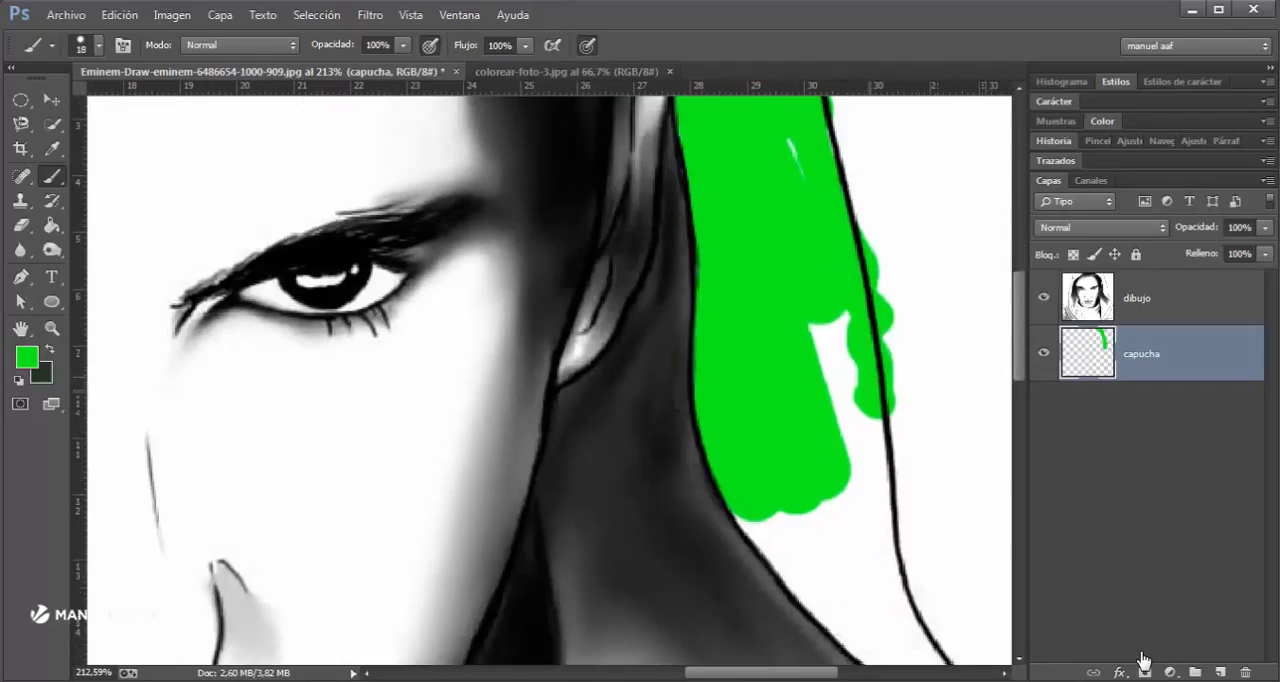
pyautogui.hotkey('ctrl', 'z')
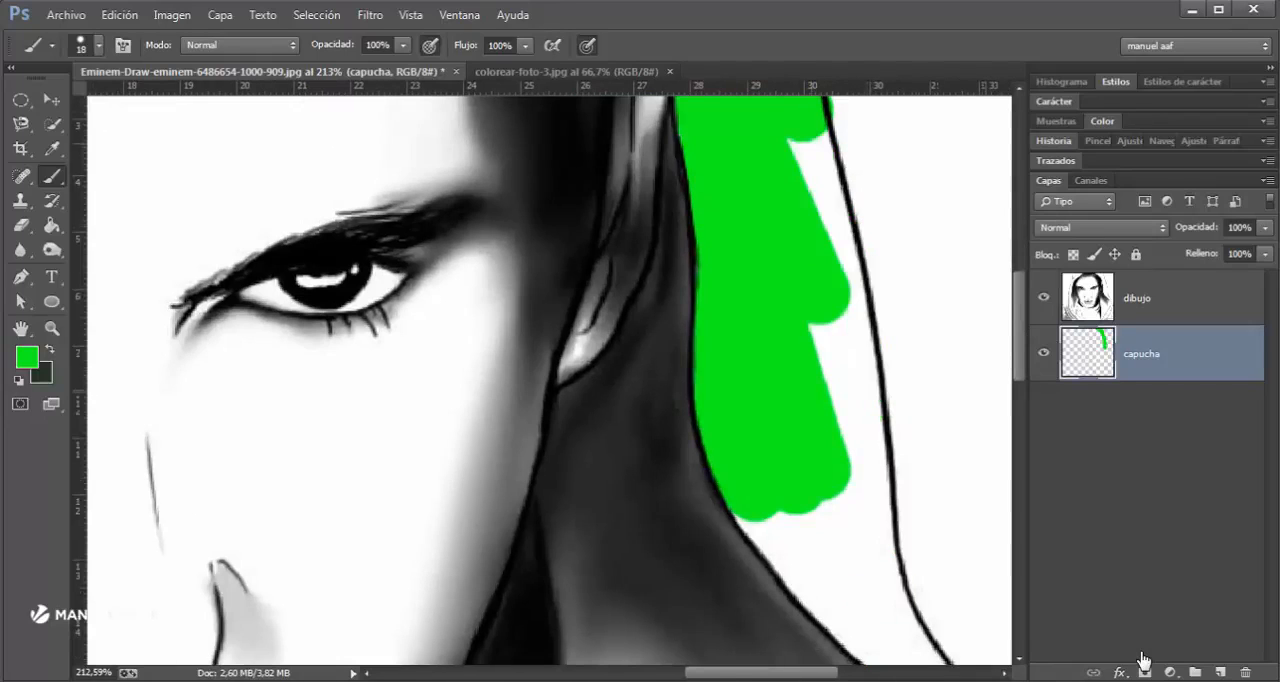
# - Fill the gap between the green area and the hood's outer outline beside the ear using the 18 px brush
pyautogui.click(811, 141)
pyautogui.scroll(3, 811, 142)
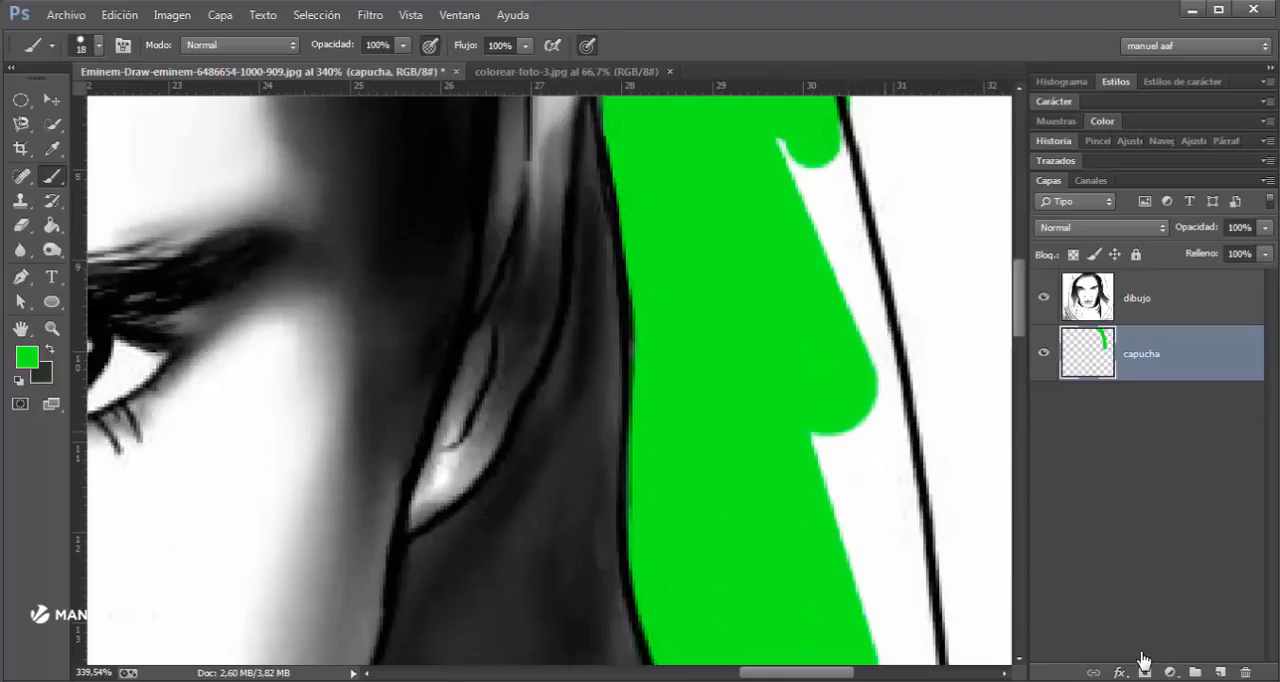
pyautogui.keyDown('shift'); pyautogui.click(879, 417); pyautogui.keyUp('shift')
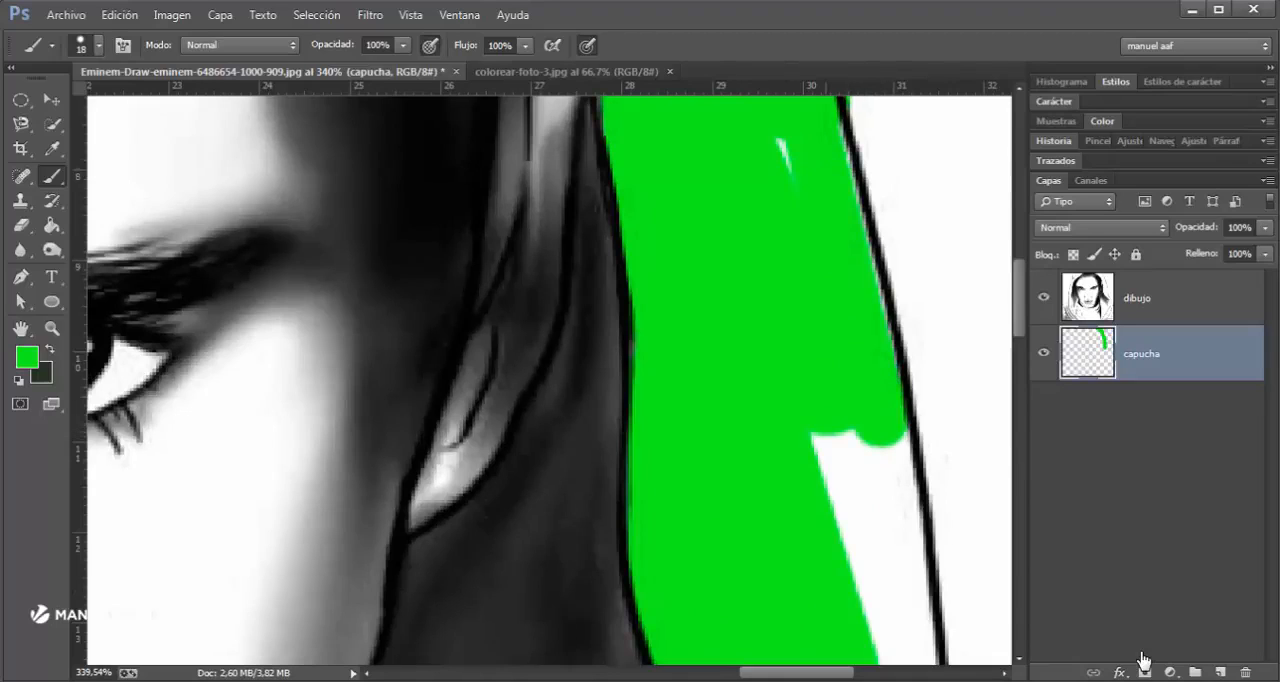
pyautogui.keyDown('shift'); pyautogui.click(821, 139); pyautogui.keyUp('shift')
pyautogui.click(792, 141)
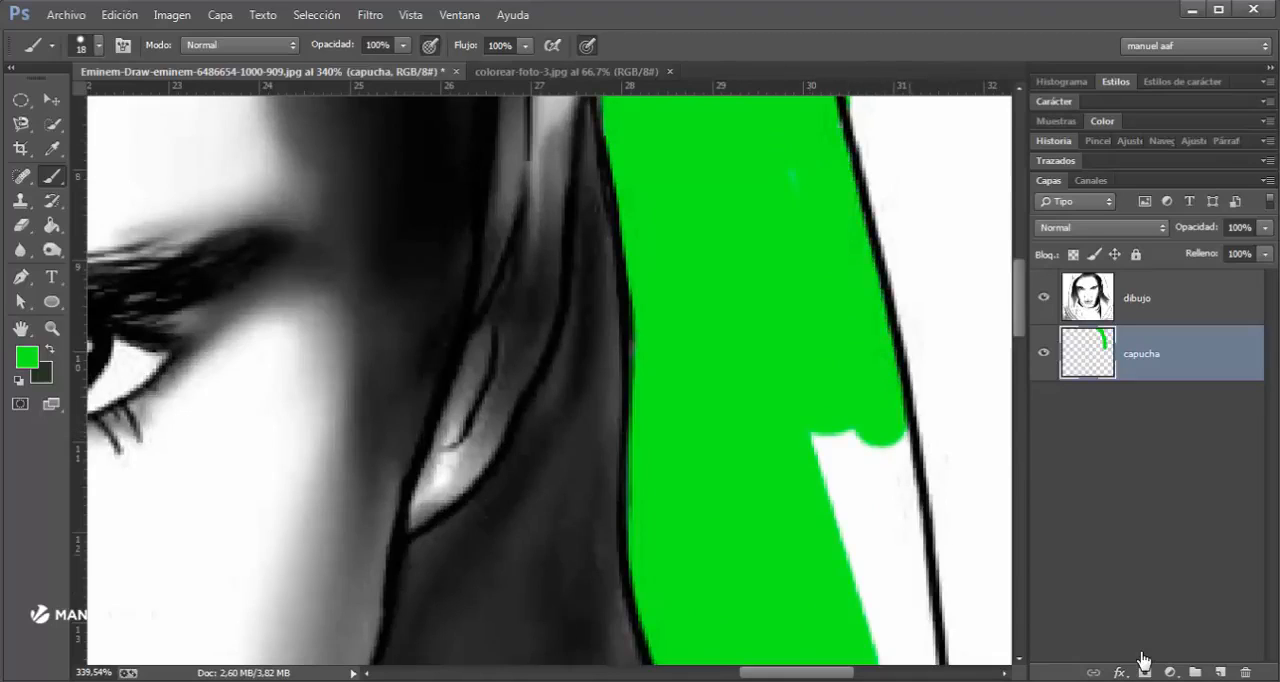
# - Paint connected straight green strokes down just inside the hood's outer outline past the neck, replacing the one that crosses the line
pyautogui.keyDown('shift'); pyautogui.click(904, 591); pyautogui.keyUp('shift')
pyautogui.moveTo(904, 591); pyautogui.dragTo(845, 181)
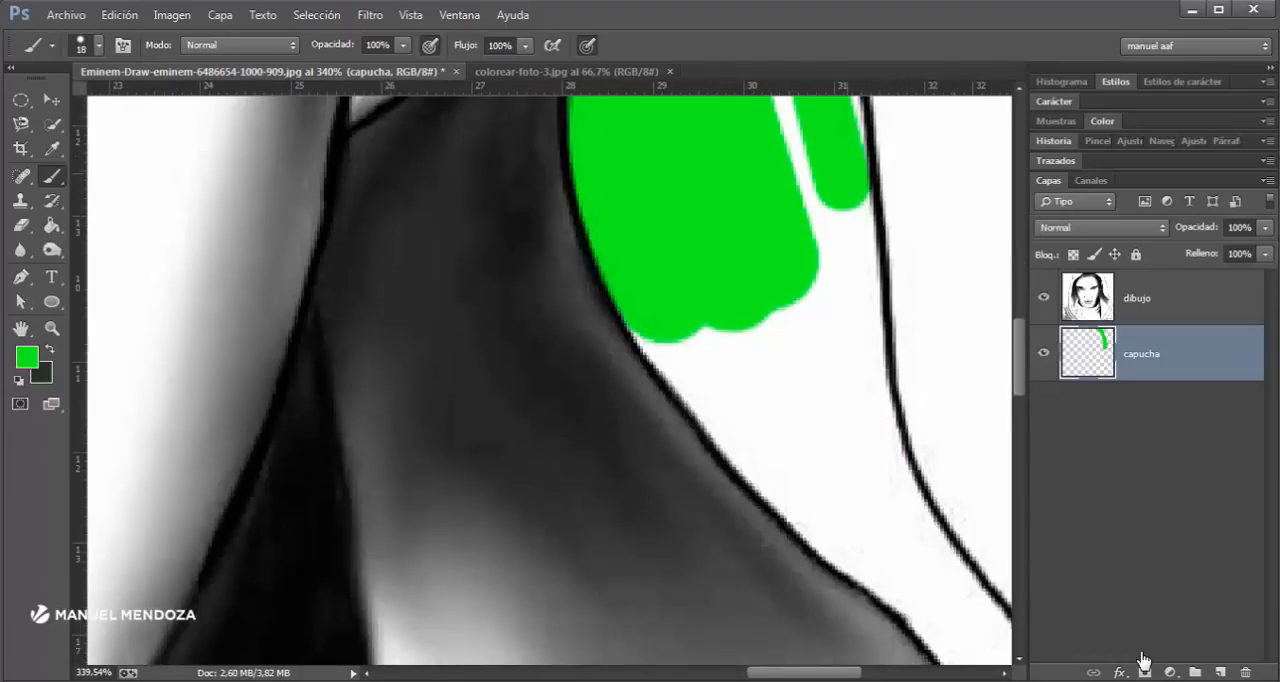
pyautogui.keyDown('shift'); pyautogui.click(875, 427); pyautogui.keyUp('shift')
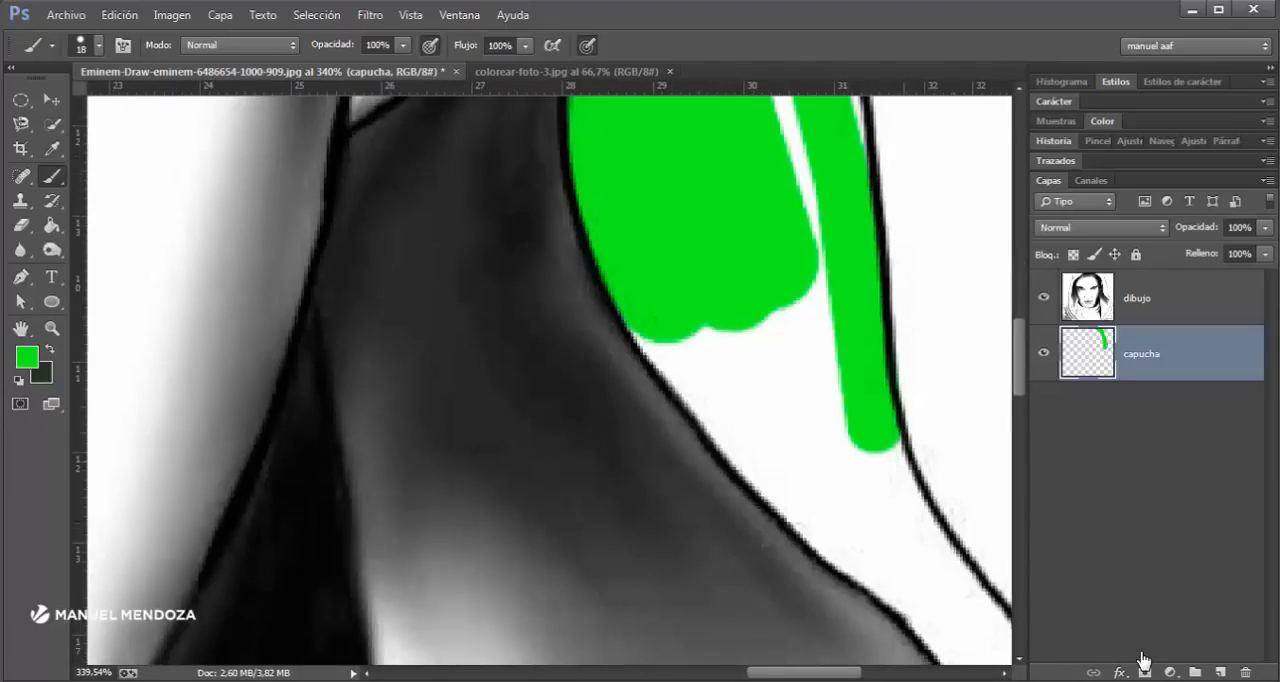
pyautogui.moveTo(905, 437); pyautogui.dragTo(685, 344)
pyautogui.keyDown('shift'); pyautogui.click(726, 477); pyautogui.keyUp('shift')
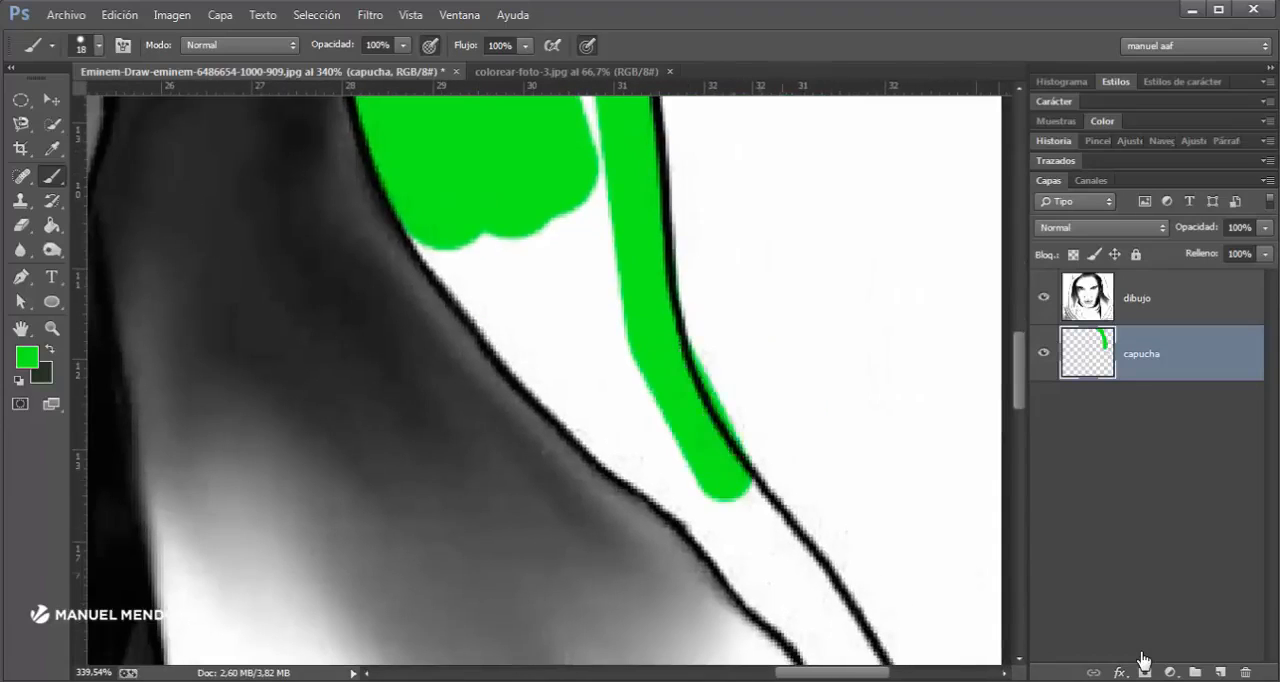
pyautogui.hotkey('ctrl', 'z')
pyautogui.moveTo(636, 365)
pyautogui.mouseDown()
pyautogui.moveTo(810, 595)
pyautogui.moveTo(729, 354)
pyautogui.mouseUp()
pyautogui.keyDown('shift'); pyautogui.click(741, 425); pyautogui.keyUp('shift')
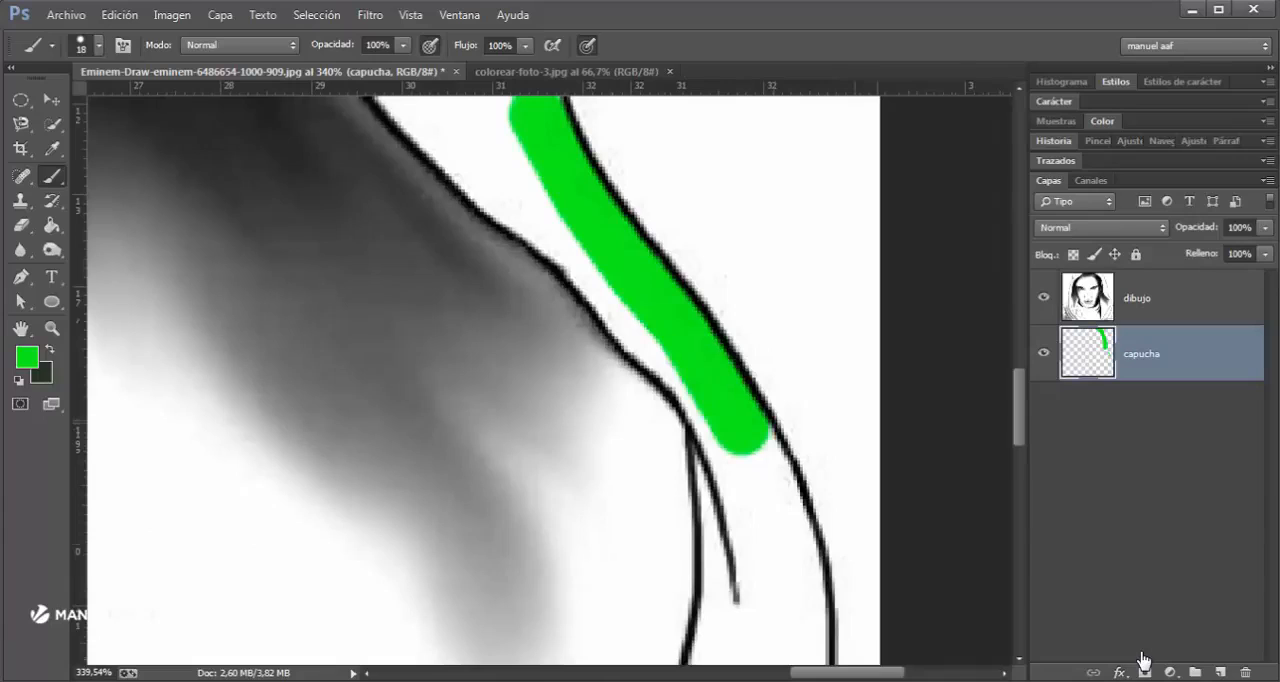
# - Continue the straight green strokes around the hood's lower outer curve and across to its inner outline
pyautogui.keyDown('shift'); pyautogui.click(797, 574); pyautogui.keyUp('shift')
pyautogui.moveTo(797, 578); pyautogui.dragTo(803, 342)
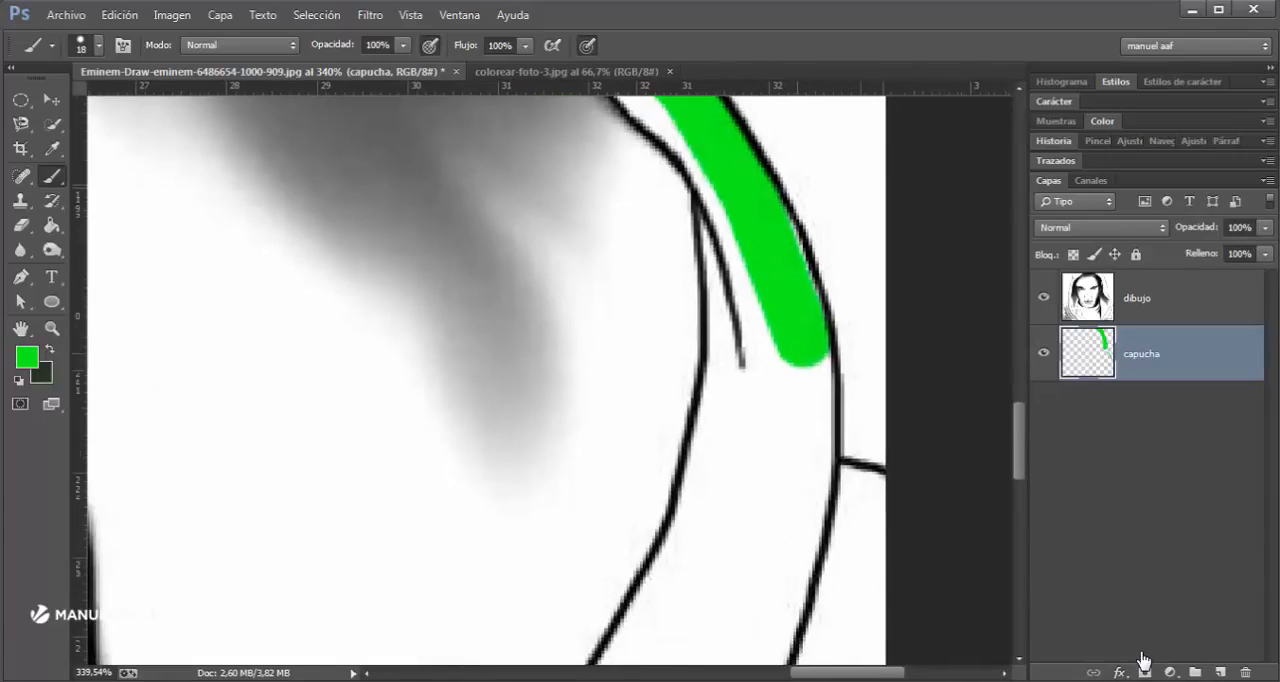
pyautogui.keyDown('shift'); pyautogui.click(808, 462); pyautogui.keyUp('shift')
pyautogui.keyDown('shift'); pyautogui.click(779, 584); pyautogui.keyUp('shift')
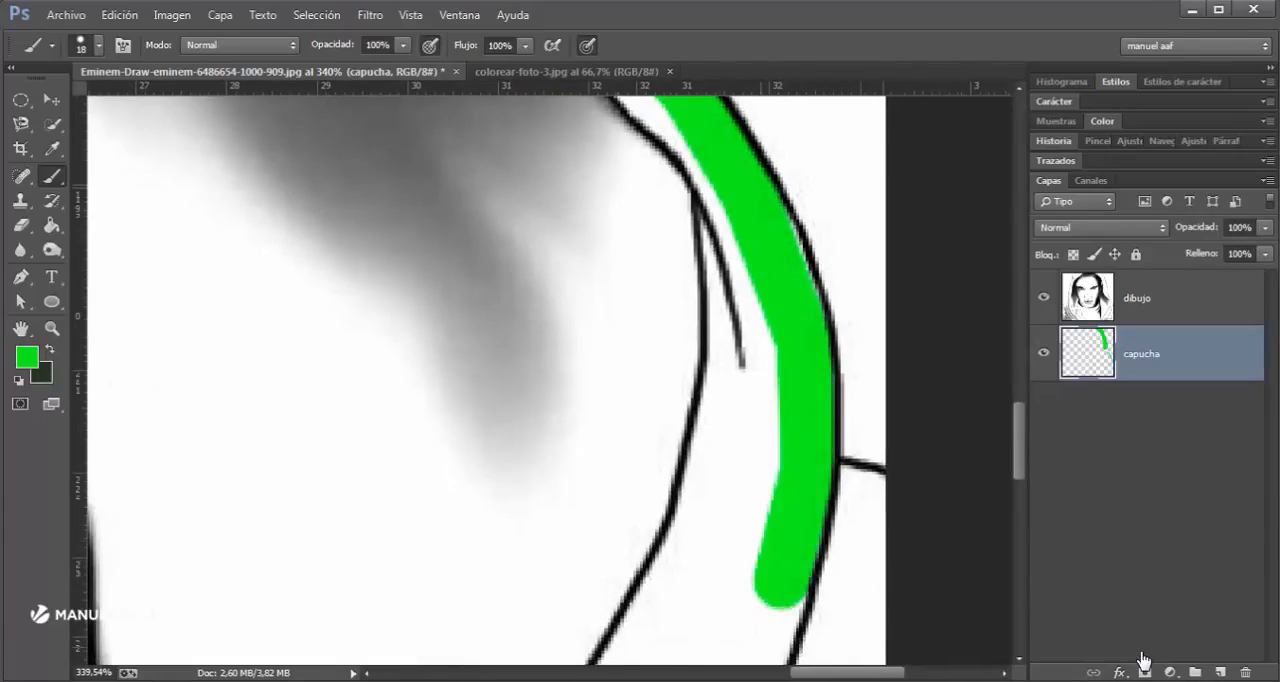
pyautogui.keyDown('shift'); pyautogui.click(762, 638); pyautogui.keyUp('shift')
pyautogui.keyDown('shift'); pyautogui.click(743, 654); pyautogui.keyUp('shift')
pyautogui.keyDown('shift'); pyautogui.click(634, 662); pyautogui.keyUp('shift')
pyautogui.keyDown('shift'); pyautogui.click(620, 663); pyautogui.keyUp('shift')
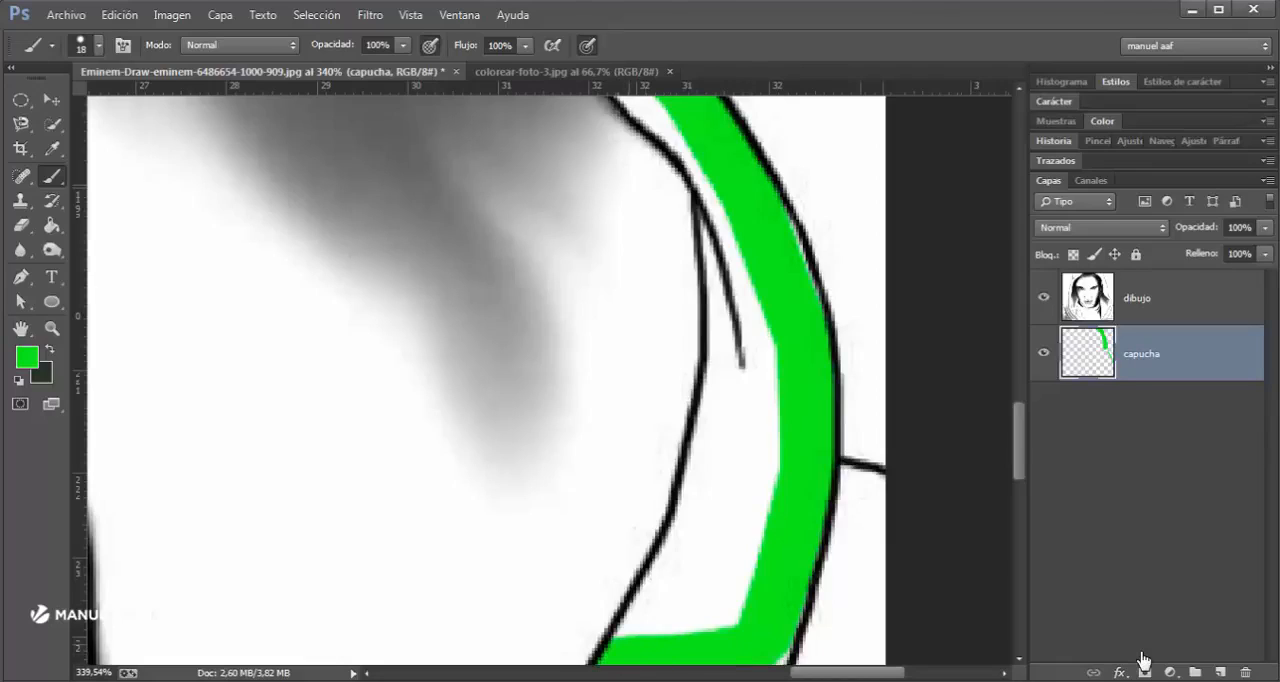
# - Paint green back up along the lower hood's inner outline to the small fold line and fill the white gap between the strokes
pyautogui.keyDown('shift'); pyautogui.click(702, 524); pyautogui.keyUp('shift')
pyautogui.keyDown('shift'); pyautogui.click(750, 386); pyautogui.keyUp('shift')
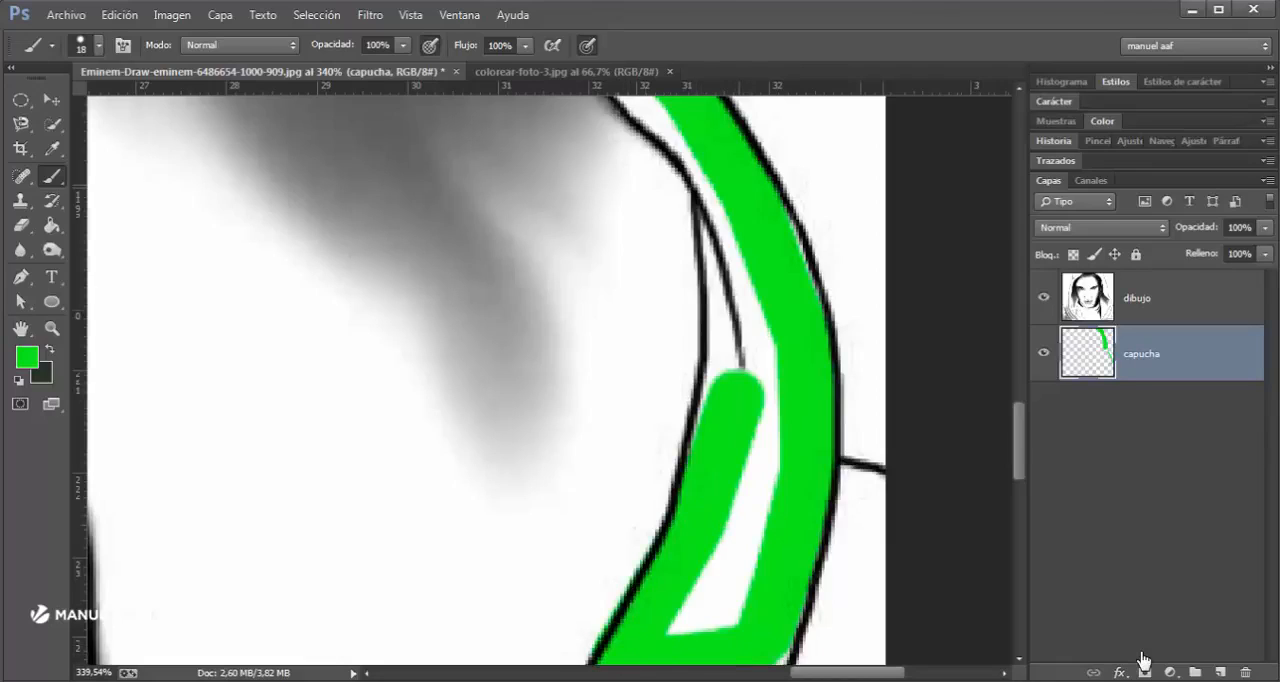
pyautogui.keyDown('shift'); pyautogui.click(735, 306); pyautogui.keyUp('shift')
pyautogui.keyDown('shift'); pyautogui.click(723, 375); pyautogui.keyUp('shift')
pyautogui.keyDown('shift'); pyautogui.click(723, 222); pyautogui.keyUp('shift')
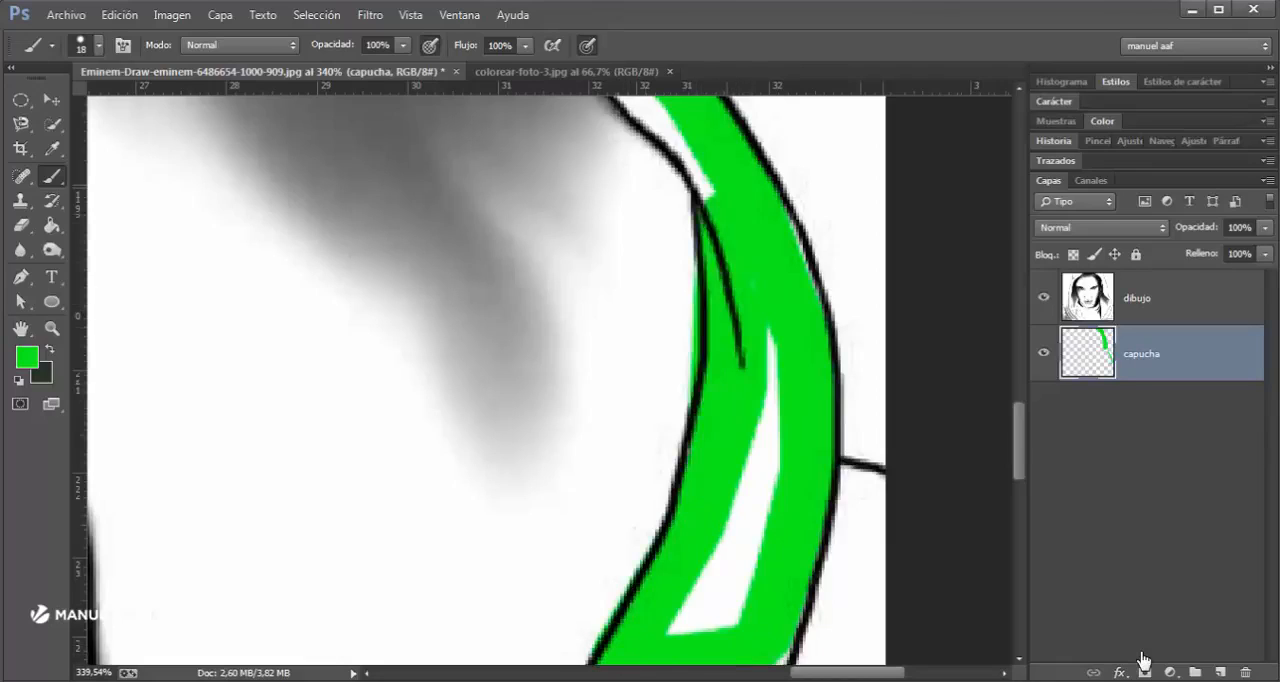
pyautogui.moveTo(762, 350)
pyautogui.mouseDown()
pyautogui.moveTo(712, 600)
pyautogui.moveTo(750, 570)
pyautogui.moveTo(765, 650)
pyautogui.mouseUp()
# - Set the eraser to 18 px and erase the green spilling past the inner outline beside the fold, undoing the oversized erasure
pyautogui.press('e')
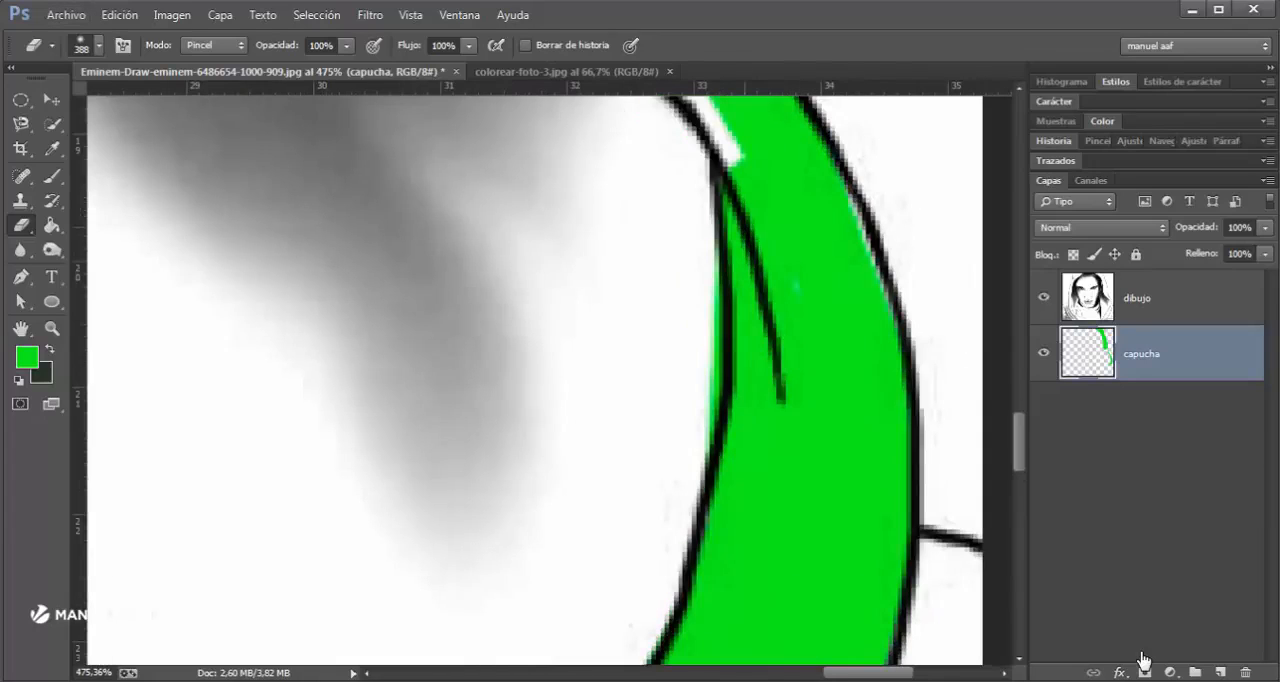
pyautogui.rightClick(682, 190)
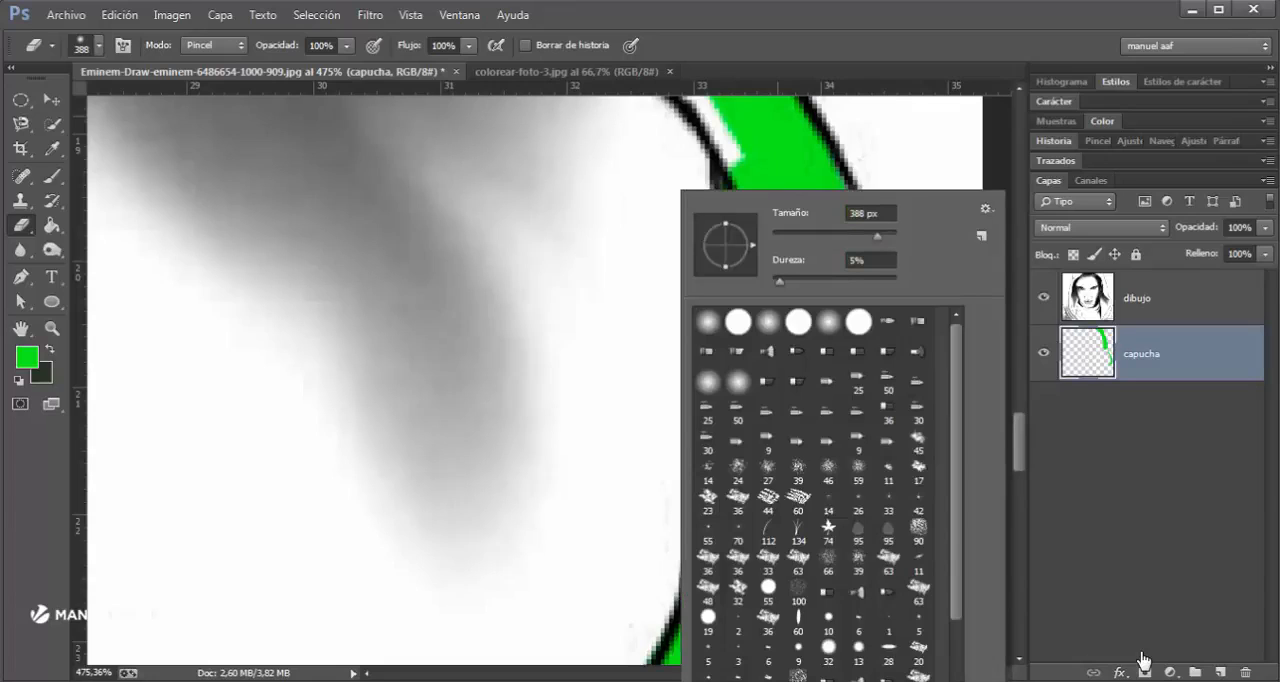
pyautogui.click(871, 150)
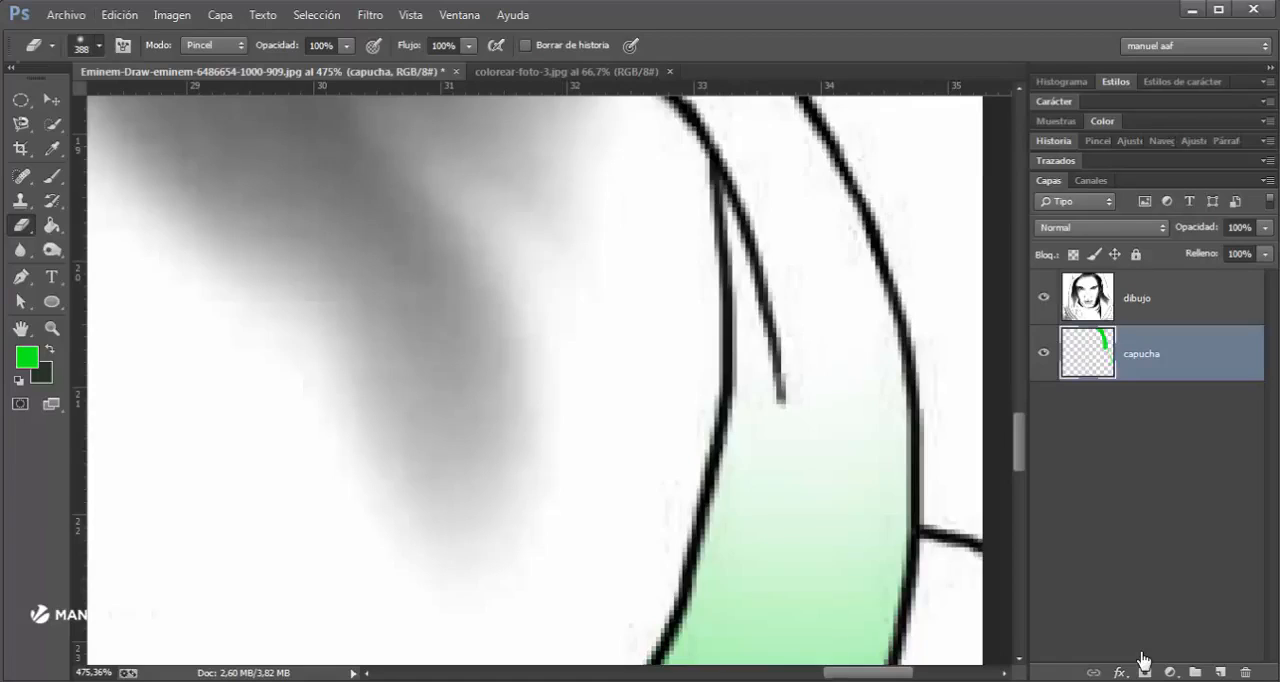
pyautogui.press('Return')
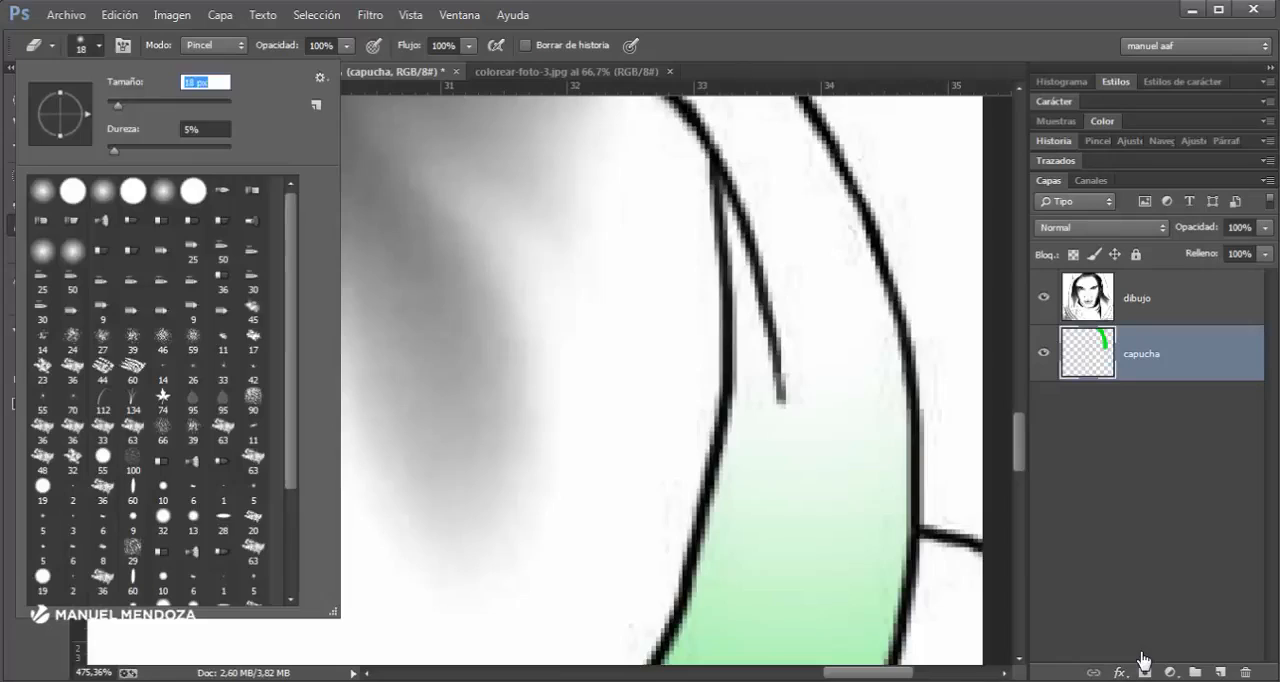
pyautogui.press('Return')
pyautogui.hotkey('ctrl', '-')
pyautogui.hotkey('ctrl', '-')
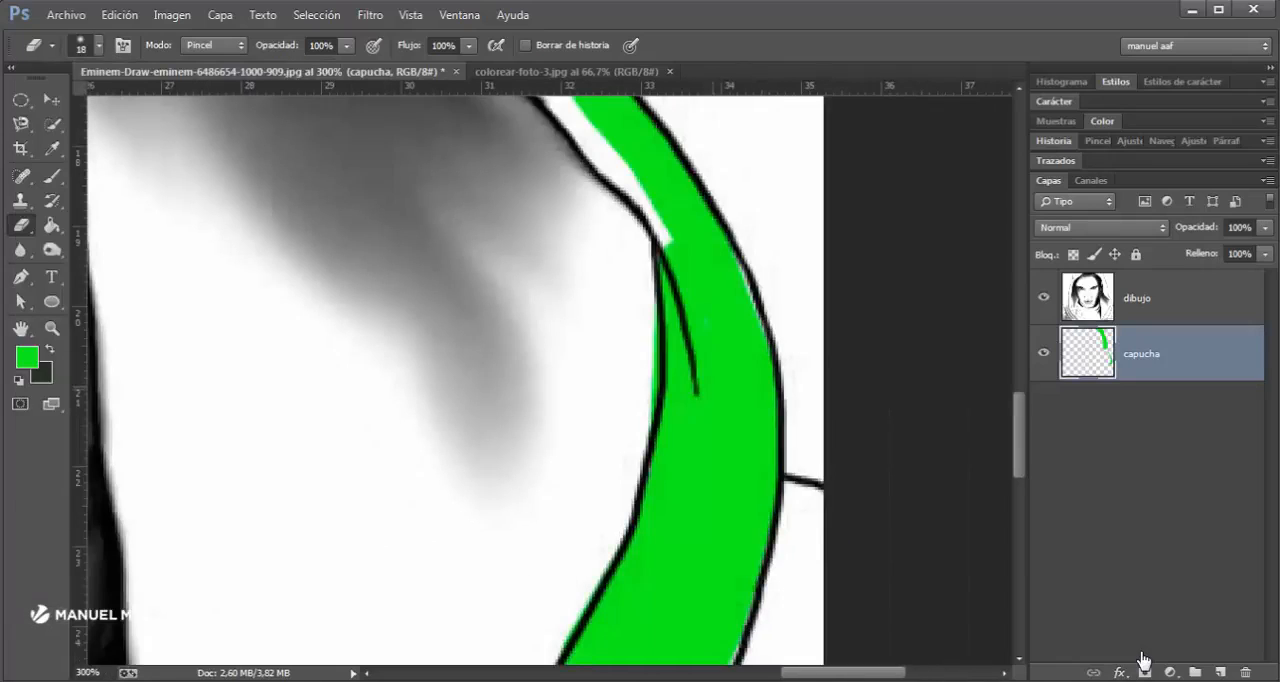
pyautogui.scroll(3, 634, 337)
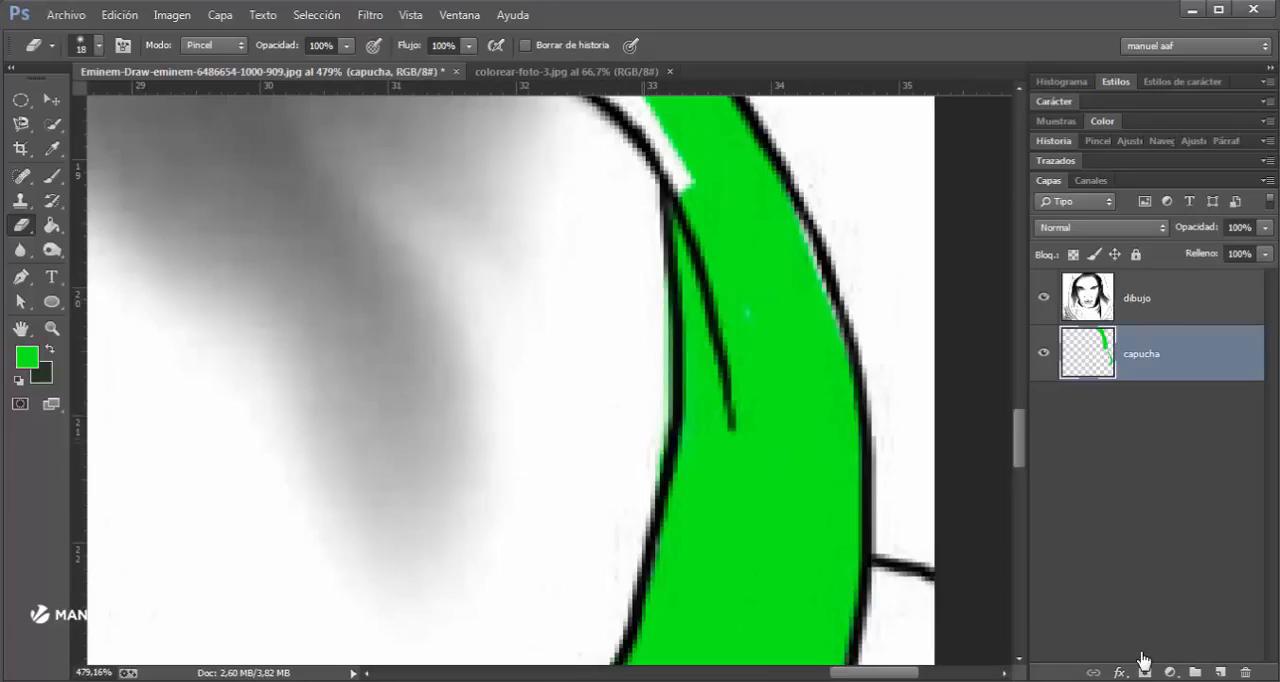
pyautogui.scroll(4, 510, 380)
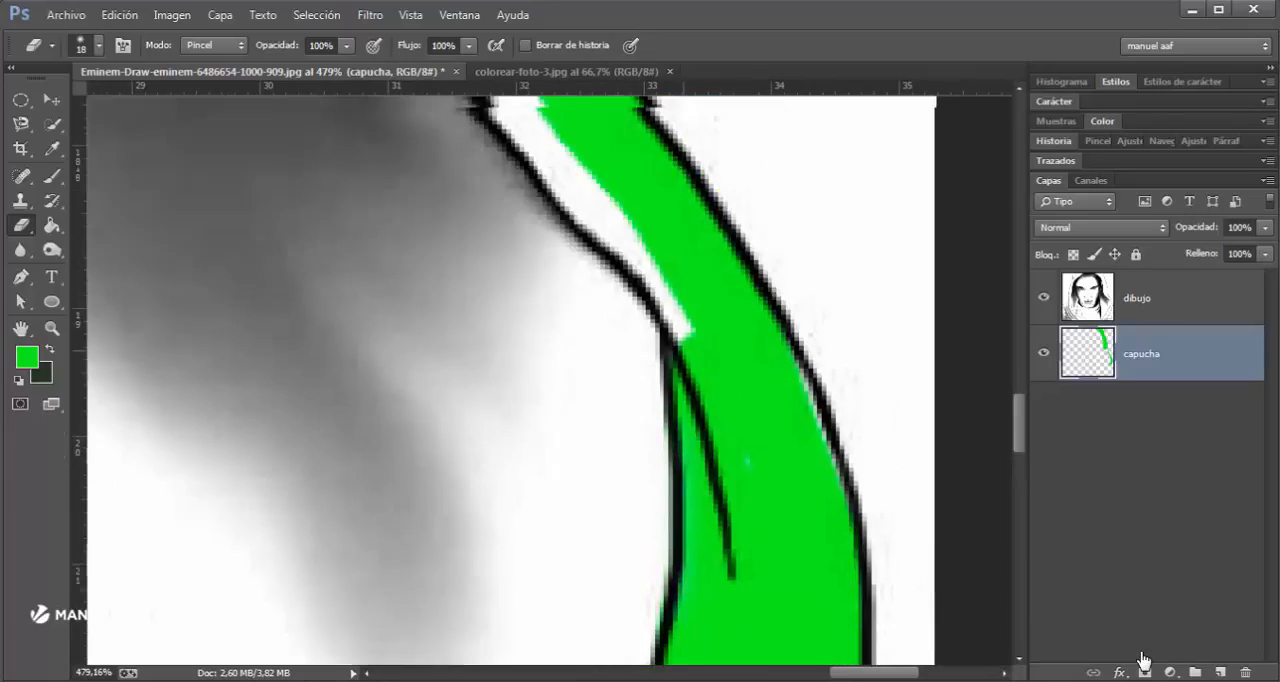
# - Paint green into the white gap along the inner outline above the fold, reducing the brush to 13 px for the edge
pyautogui.press('b')
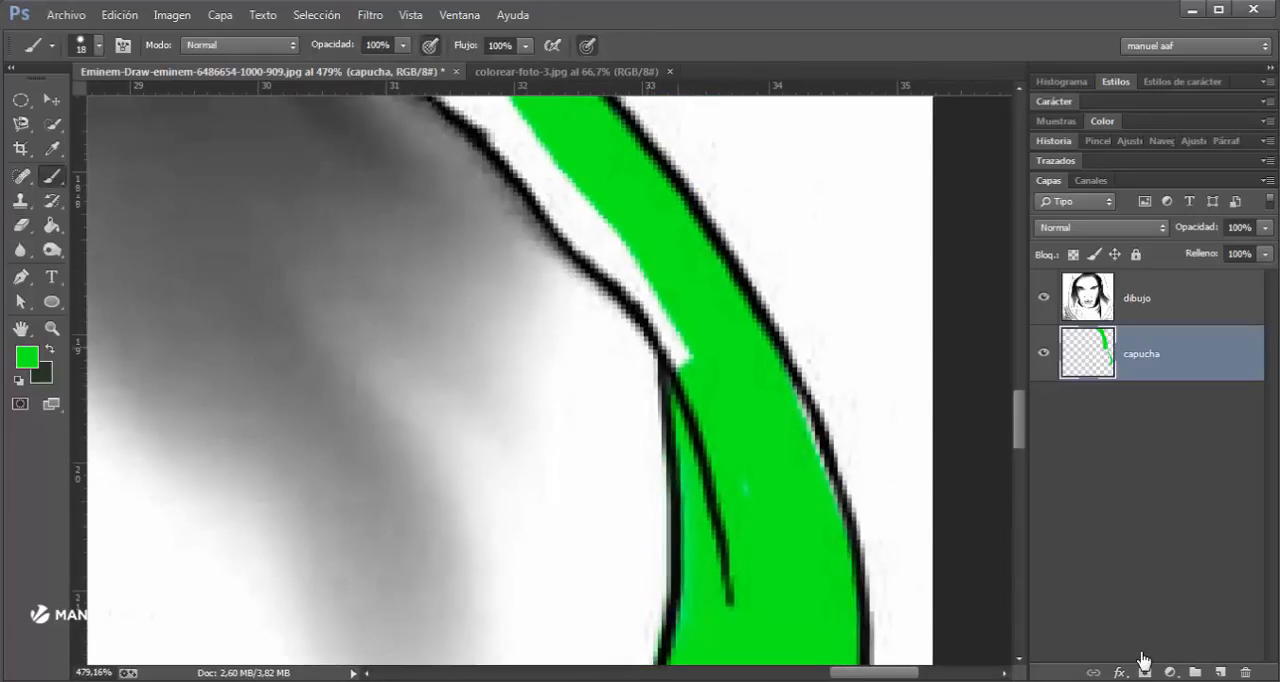
pyautogui.moveTo(685, 362)
pyautogui.mouseDown()
pyautogui.moveTo(637, 260)
pyautogui.moveTo(560, 185)
pyautogui.mouseUp()
pyautogui.click(21, 225)
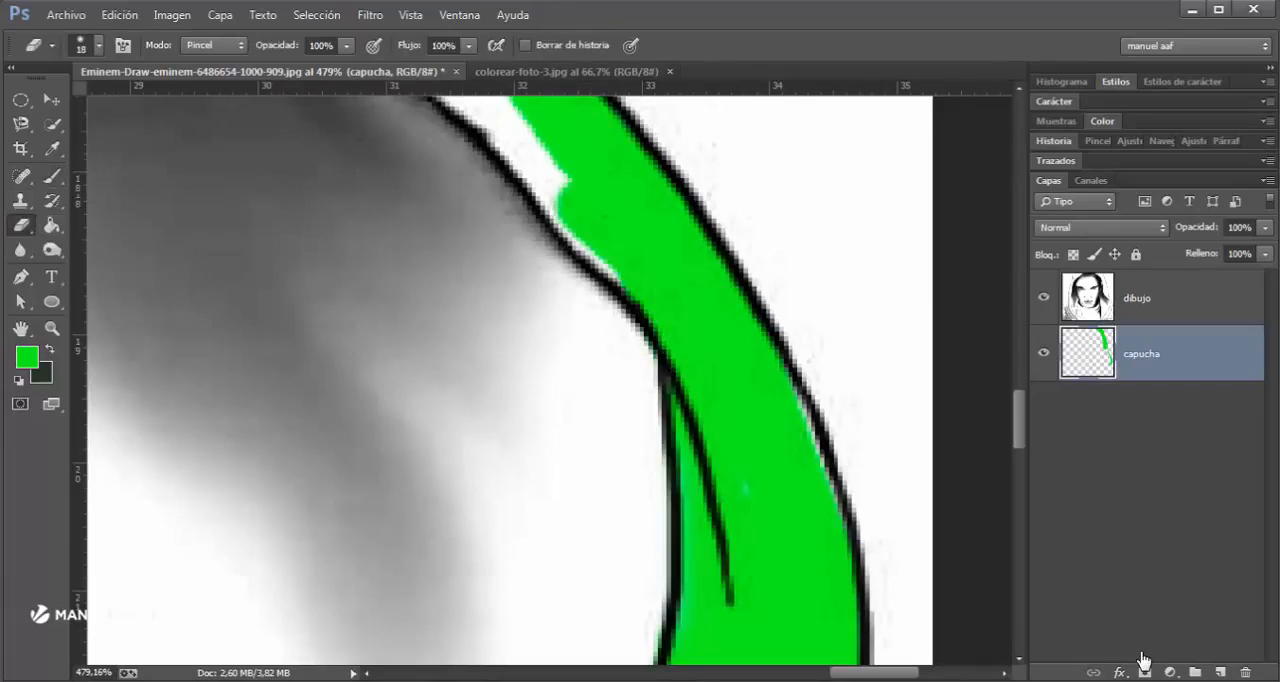
pyautogui.click(52, 177)
pyautogui.click(21, 225)
pyautogui.click(52, 177)
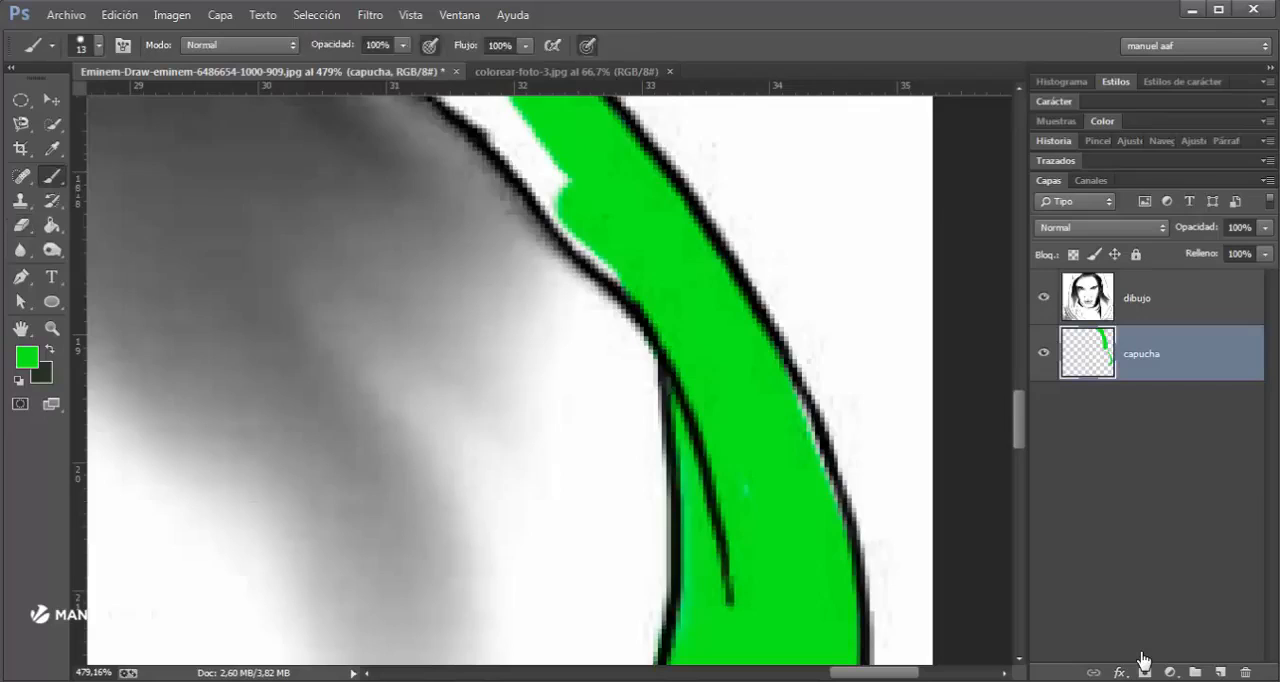
pyautogui.click(21, 225)
pyautogui.click(52, 177)
pyautogui.moveTo(580, 260)
pyautogui.mouseDown()
pyautogui.moveTo(647, 388)
pyautogui.moveTo(575, 245)
pyautogui.mouseUp()
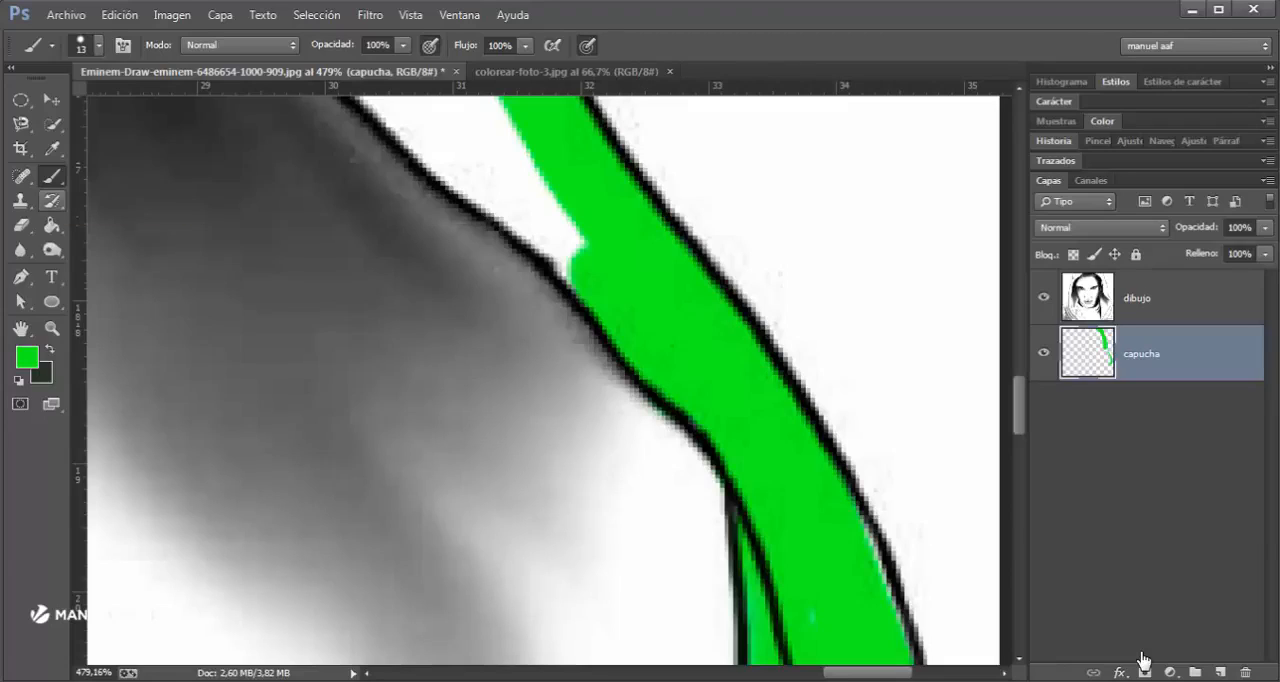
pyautogui.press('e')
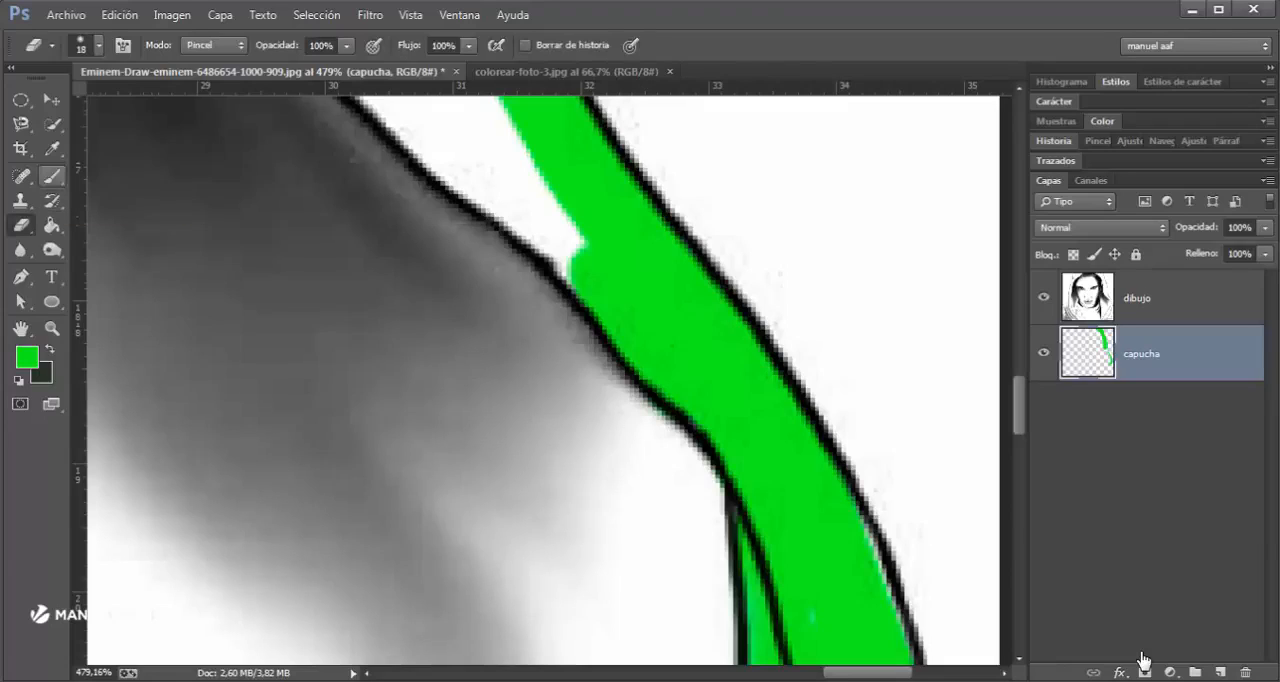
pyautogui.press('b')
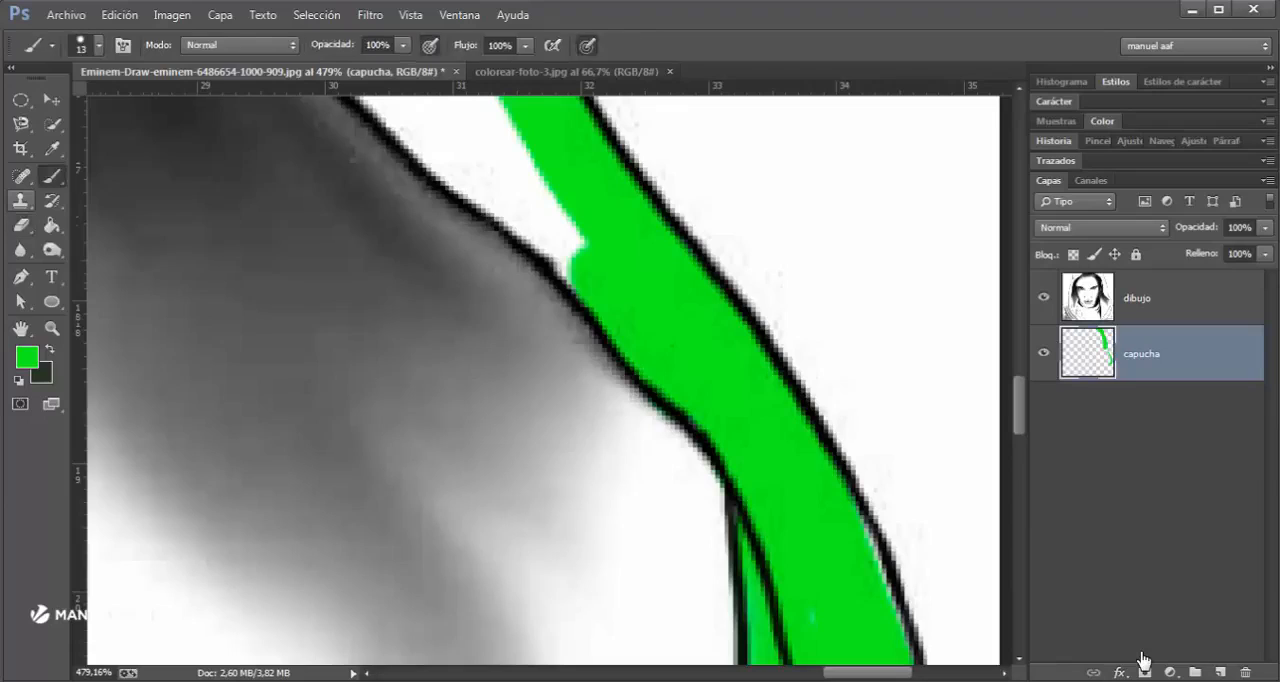
pyautogui.press('e')
pyautogui.press('b')
pyautogui.press('e')
pyautogui.press('b')
# - Paint green up along the hood's inner outline from above the fold to the large green area beside the face, undoing the stray dab
pyautogui.click(511, 212)
pyautogui.hotkey('ctrl', 'z')
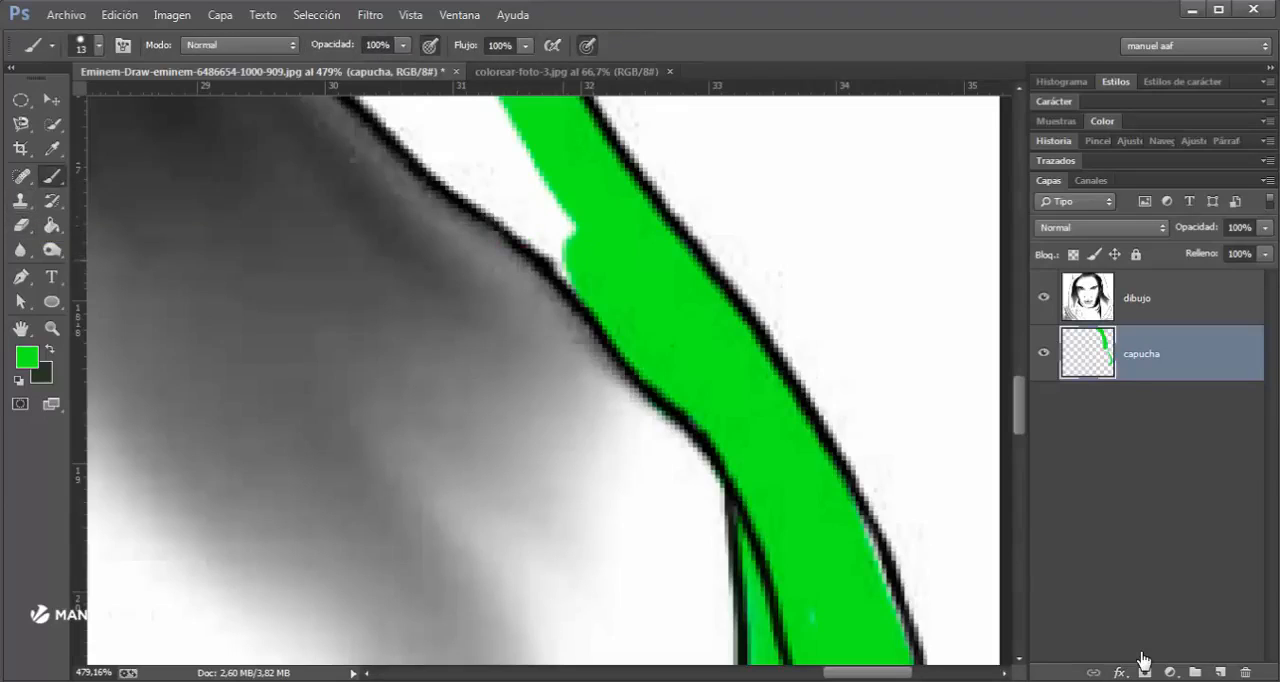
pyautogui.click(564, 259)
pyautogui.keyDown('shift'); pyautogui.click(456, 161); pyautogui.keyUp('shift')
pyautogui.moveTo(456, 175); pyautogui.dragTo(606, 350)
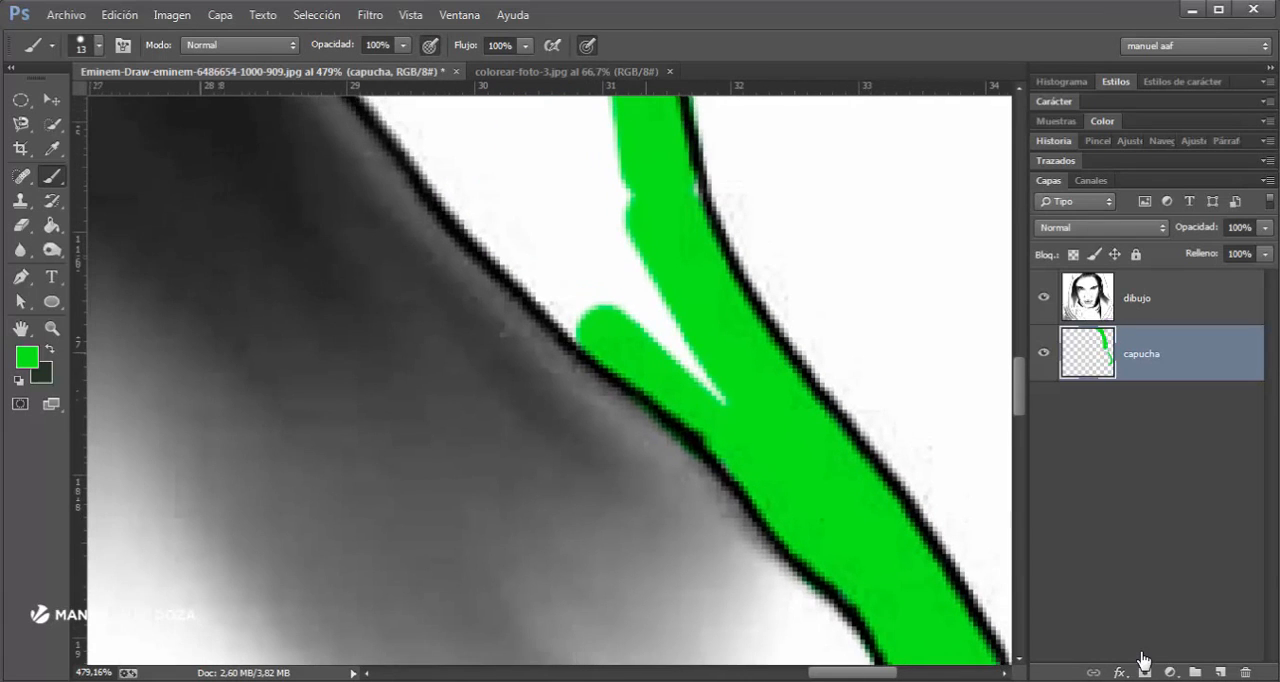
pyautogui.keyDown('shift'); pyautogui.click(465, 182); pyautogui.keyUp('shift')
pyautogui.moveTo(465, 190); pyautogui.dragTo(748, 516)
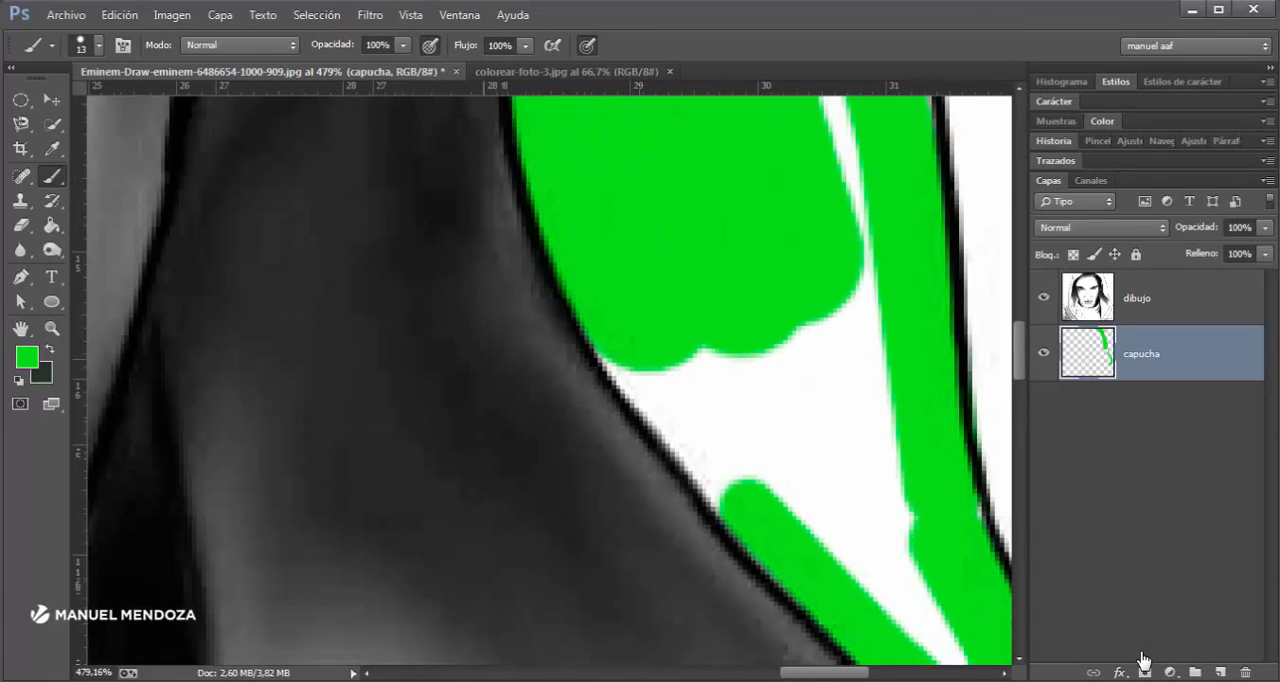
pyautogui.keyDown('shift'); pyautogui.click(638, 364); pyautogui.keyUp('shift')
pyautogui.moveTo(710, 348); pyautogui.dragTo(794, 472)
# - Set the brush to 15 px and fill the remaining white gaps inside the hood's side band with green
pyautogui.scroll(-3, 788, 405)
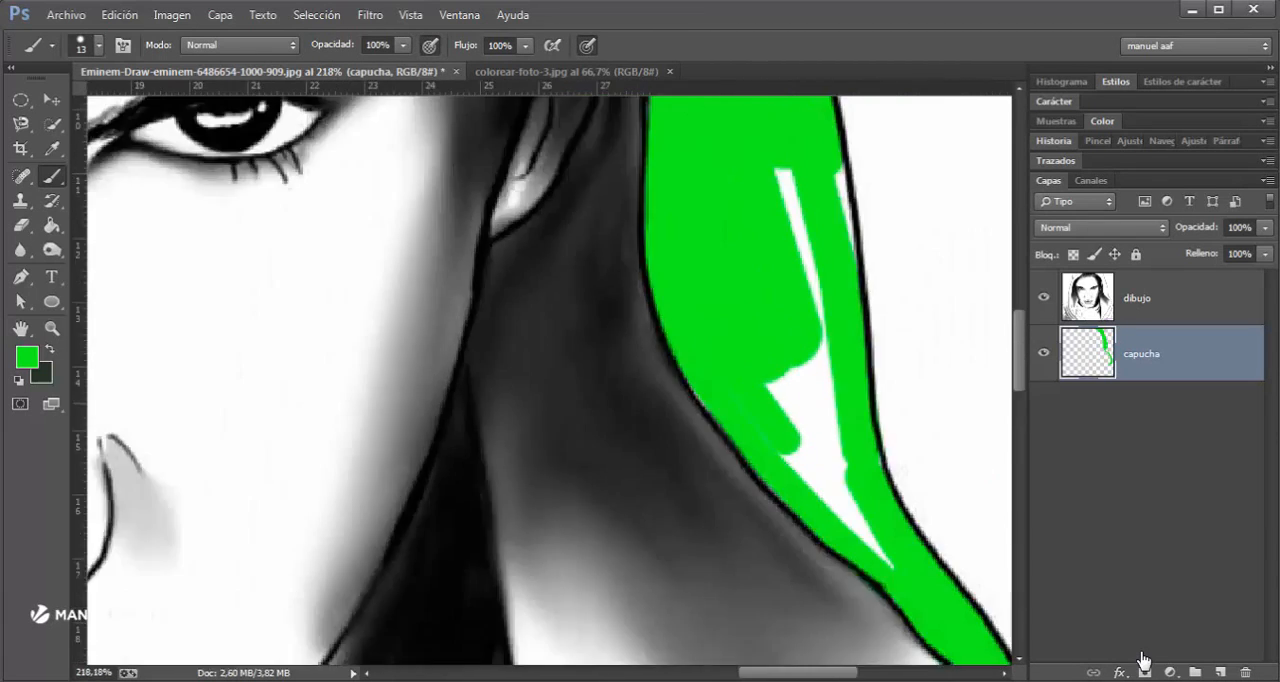
pyautogui.keyDown('alt'); pyautogui.rightClick(788, 407); pyautogui.keyUp('alt')
pyautogui.moveTo(785, 392); pyautogui.dragTo(820, 408)
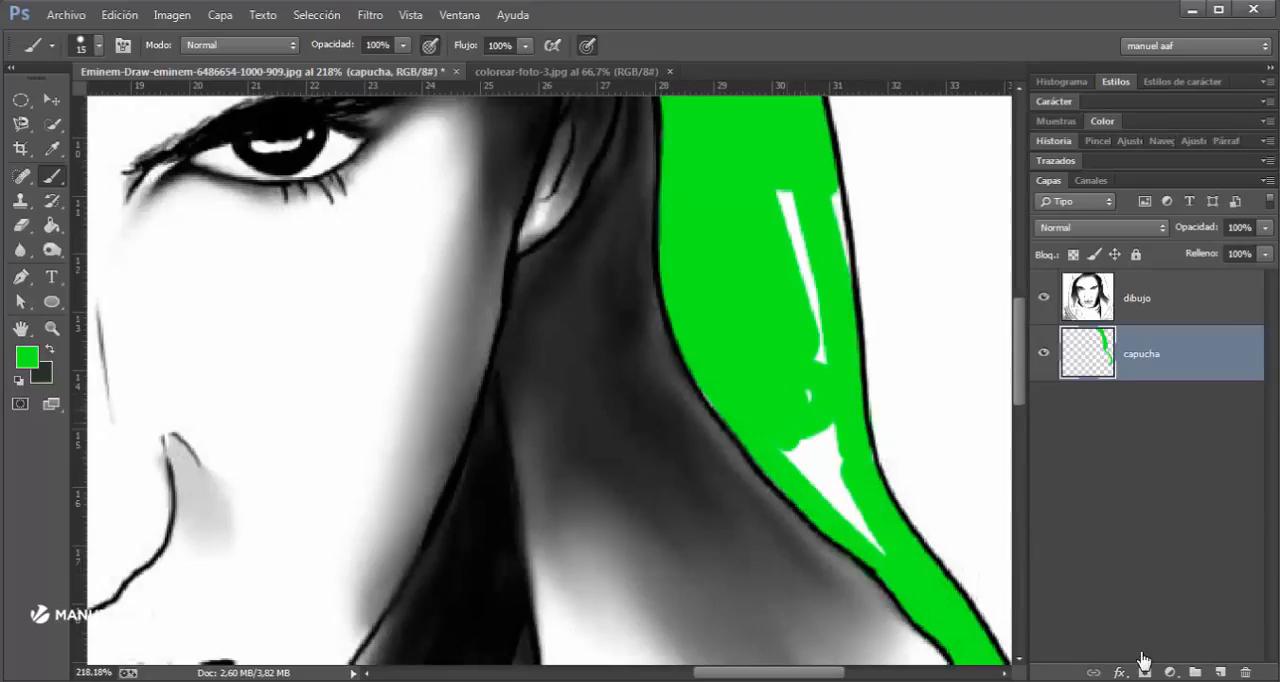
pyautogui.moveTo(803, 262); pyautogui.dragTo(791, 204)
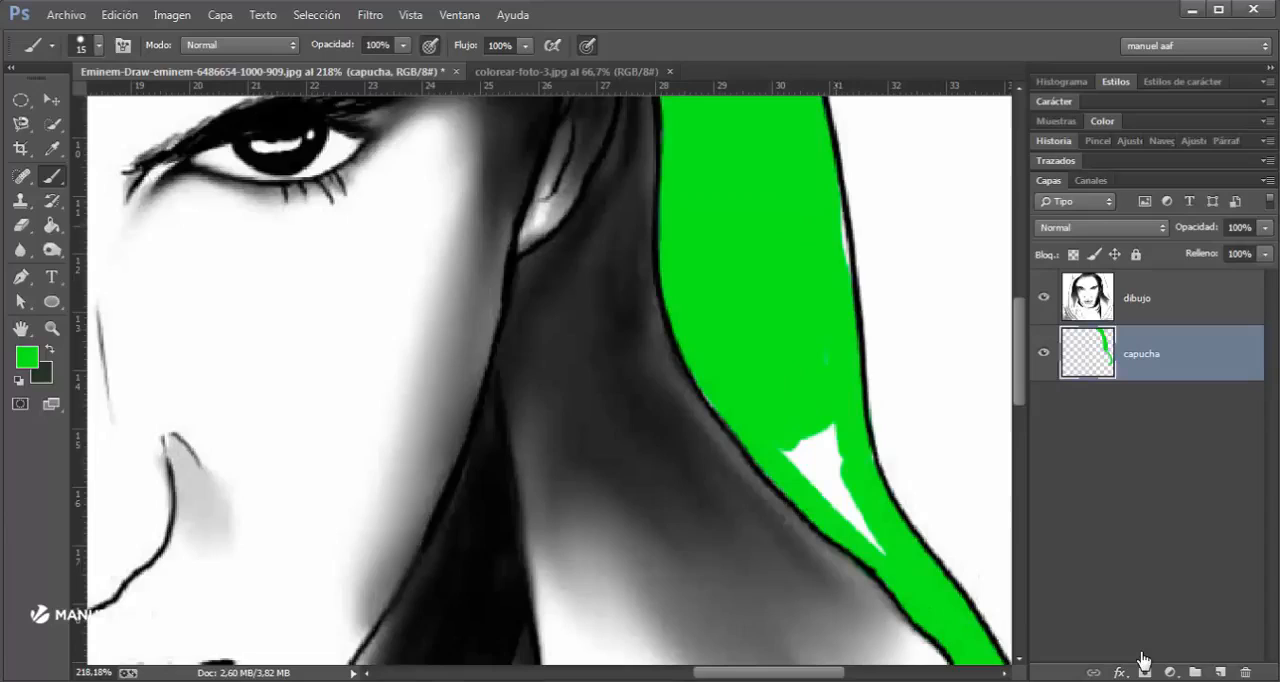
pyautogui.moveTo(817, 436); pyautogui.dragTo(849, 497)
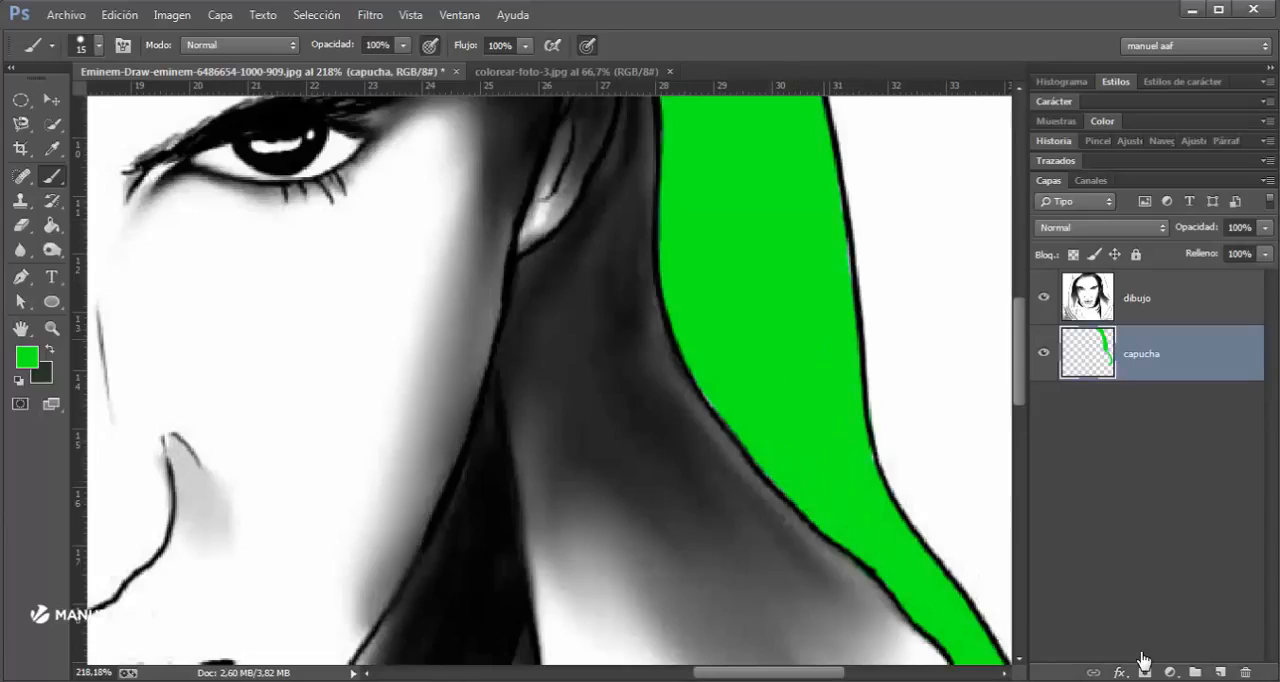
# - Enlarge the brush to 40 px and paint green down the middle of the hood's lower band to the canvas edge
pyautogui.moveTo(600, 105)
pyautogui.mouseDown()
pyautogui.moveTo(668, 660)
pyautogui.moveTo(520, 207)
pyautogui.mouseUp()
pyautogui.moveTo(640, 590); pyautogui.dragTo(525, 158)
pyautogui.moveTo(600, 500)
pyautogui.mouseDown()
pyautogui.moveTo(591, 340)
pyautogui.moveTo(617, 183)
pyautogui.mouseUp()
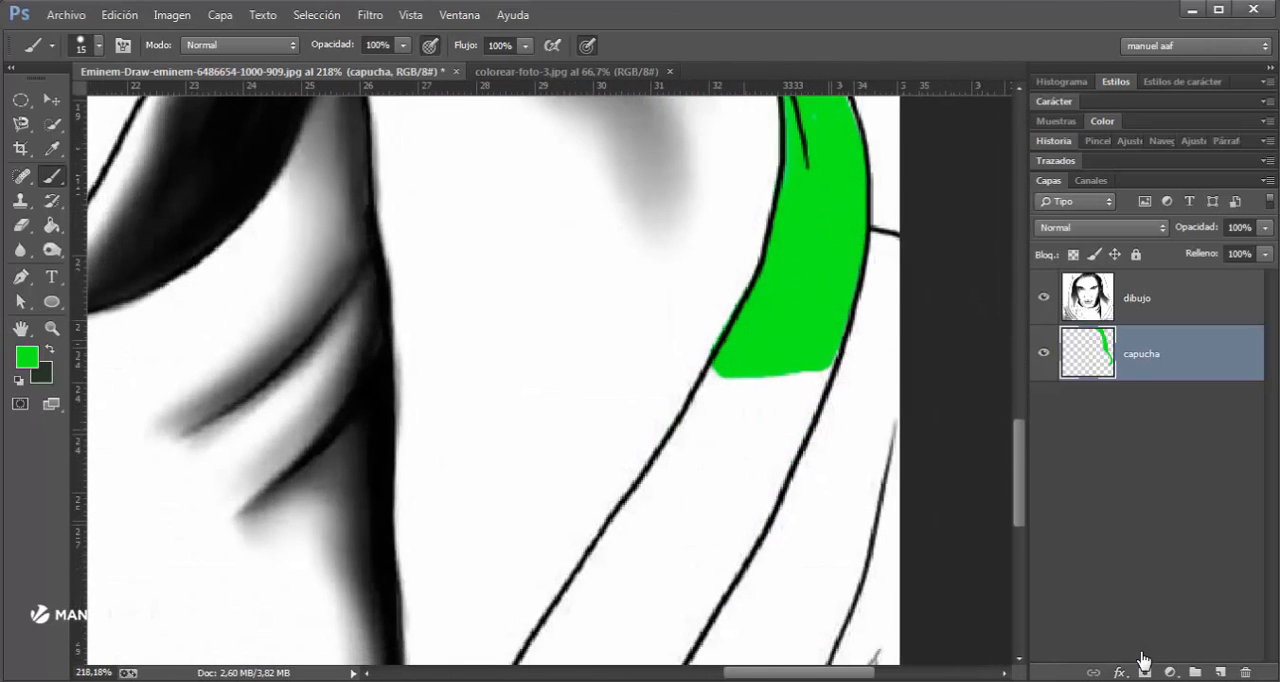
pyautogui.press(']')
pyautogui.press(']')
pyautogui.press(']')
pyautogui.press(']')
pyautogui.press(']')
pyautogui.click(788, 380)
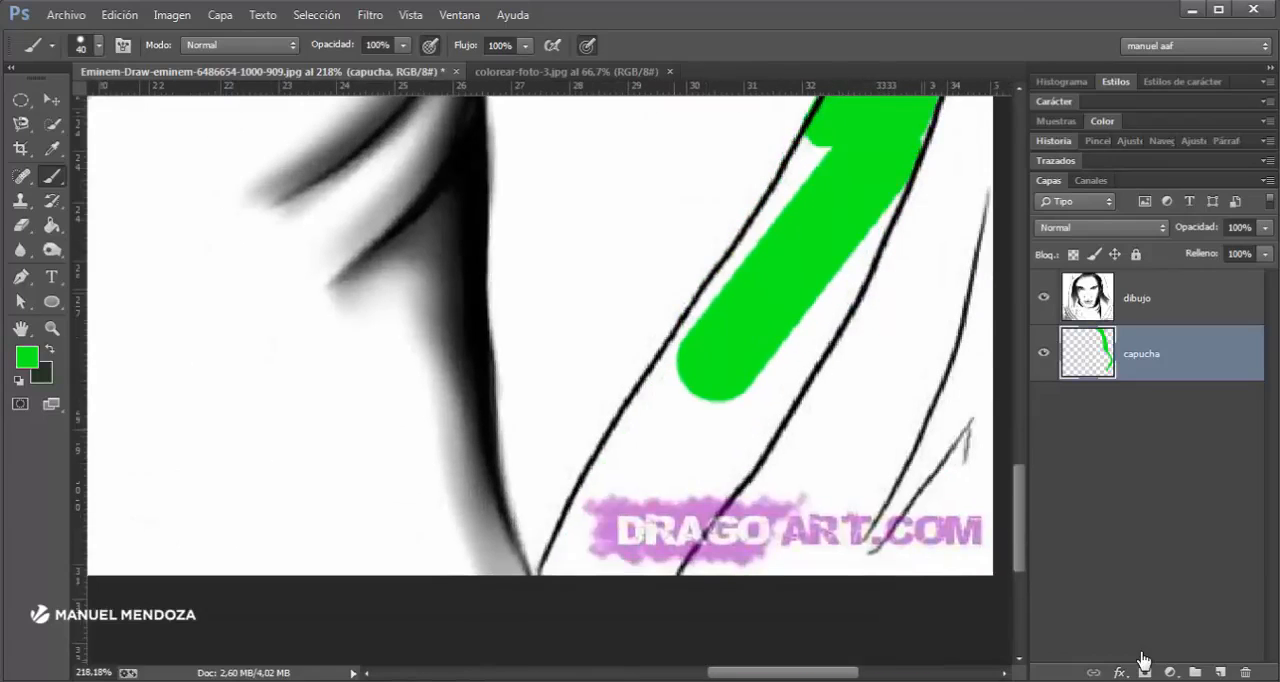
pyautogui.moveTo(685, 425)
pyautogui.mouseDown()
pyautogui.moveTo(630, 521)
pyautogui.moveTo(575, 558)
pyautogui.mouseUp()
pyautogui.moveTo(705, 410); pyautogui.dragTo(565, 540)
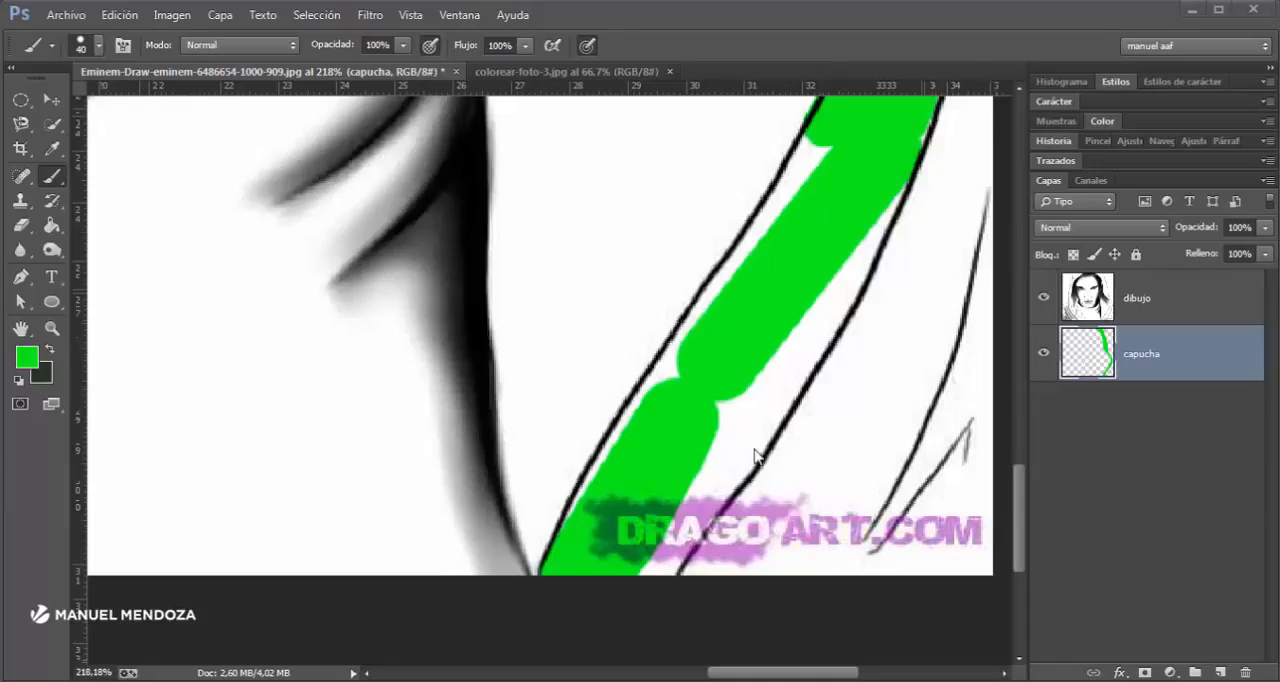
pyautogui.moveTo(720, 420); pyautogui.dragTo(637, 553)
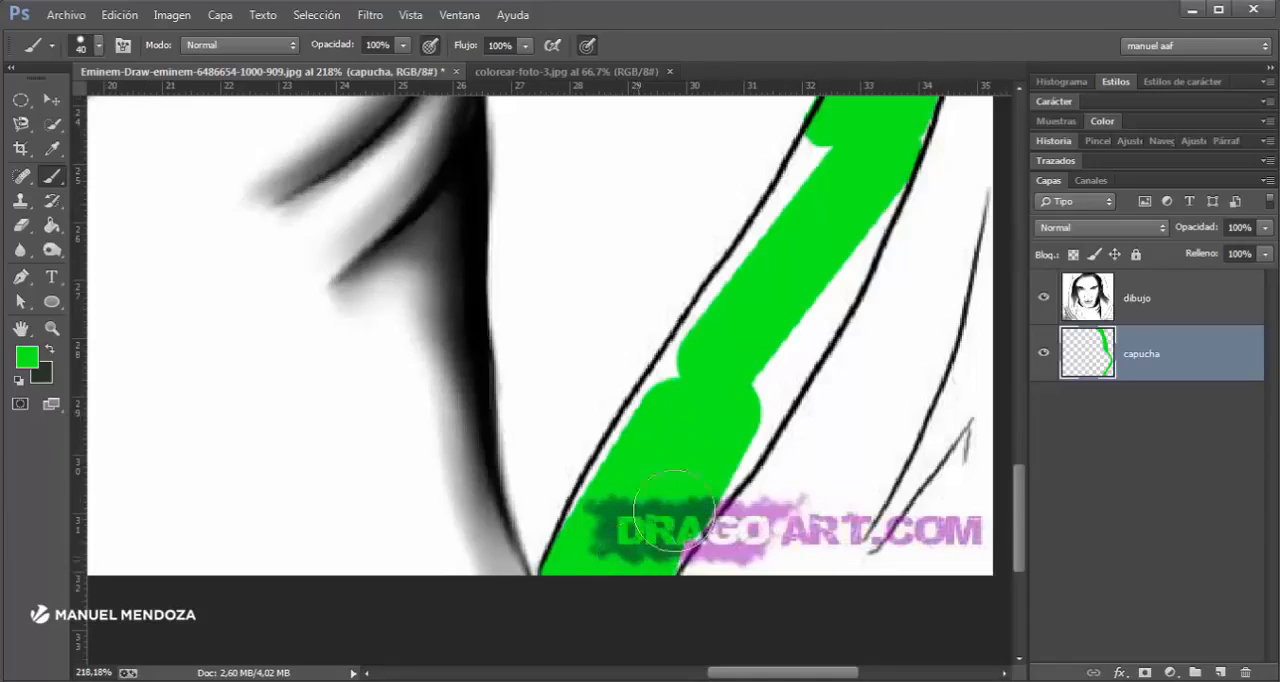
# - Fill the white gaps along both outlines of the lower band with green, reducing the brush to 19 px for the outer edge
pyautogui.moveTo(820, 274)
pyautogui.mouseDown()
pyautogui.moveTo(852, 217)
pyautogui.moveTo(803, 297)
pyautogui.mouseUp()
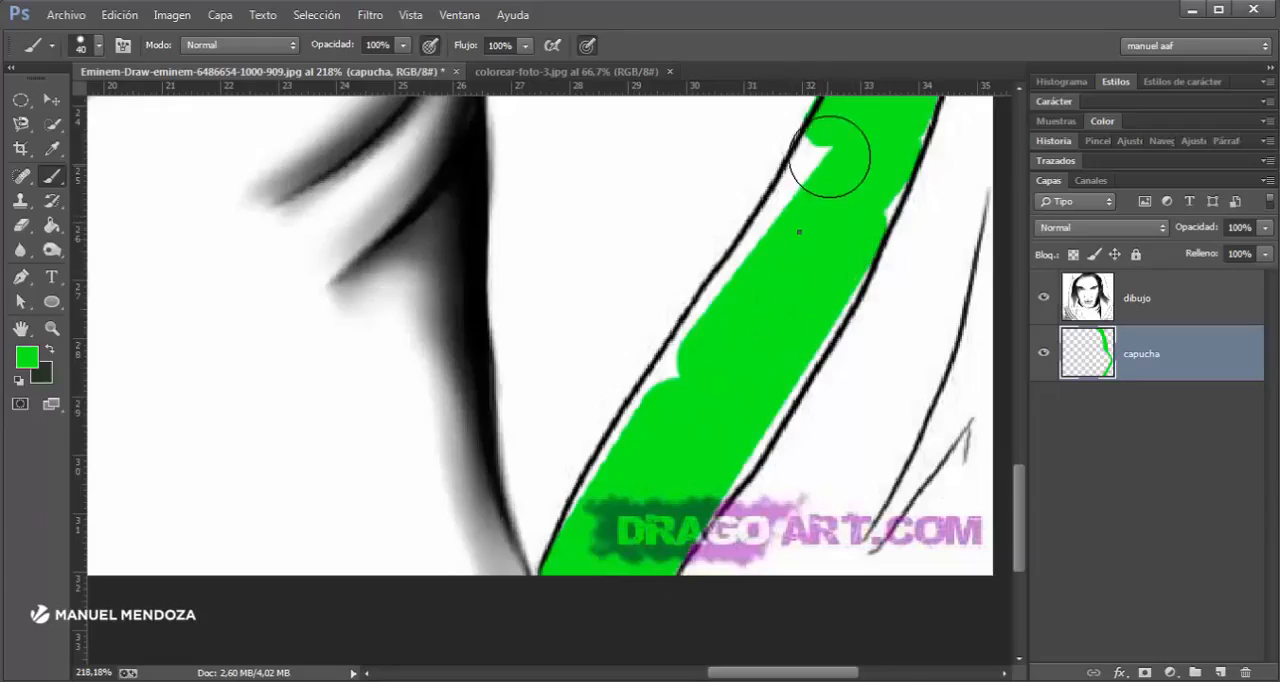
pyautogui.rightClick(702, 365)
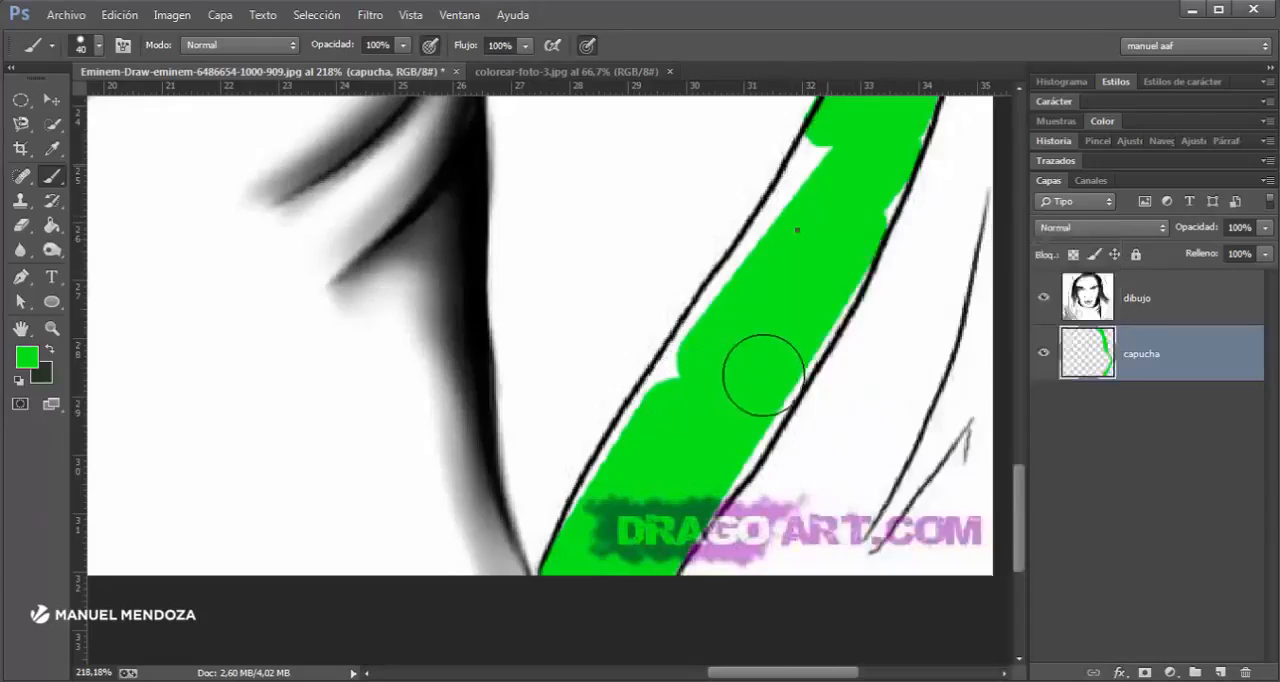
pyautogui.moveTo(812, 192)
pyautogui.mouseDown()
pyautogui.moveTo(671, 431)
pyautogui.moveTo(624, 484)
pyautogui.moveTo(602, 541)
pyautogui.mouseUp()
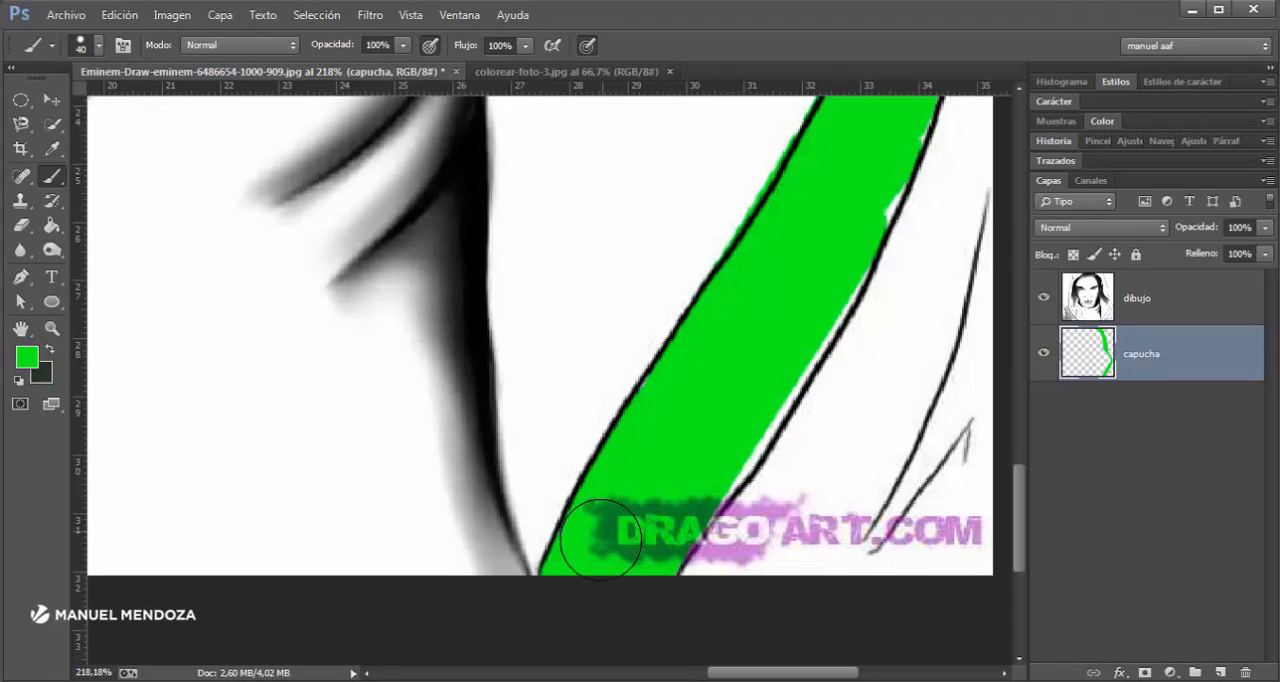
pyautogui.moveTo(681, 479)
pyautogui.mouseDown()
pyautogui.moveTo(645, 477)
pyautogui.moveTo(700, 473)
pyautogui.mouseUp()
pyautogui.moveTo(787, 371); pyautogui.dragTo(858, 254)
pyautogui.moveTo(883, 187); pyautogui.dragTo(775, 400)
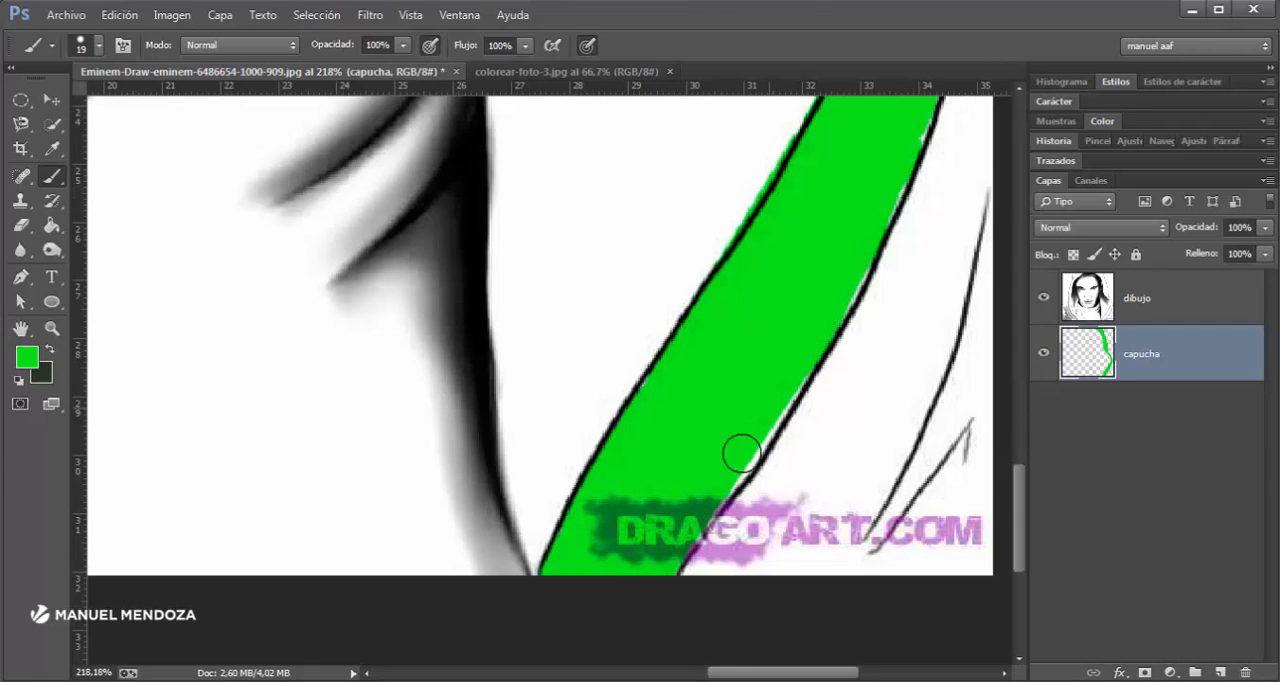
pyautogui.moveTo(741, 453); pyautogui.dragTo(720, 487)
pyautogui.moveTo(805, 279); pyautogui.dragTo(674, 543)
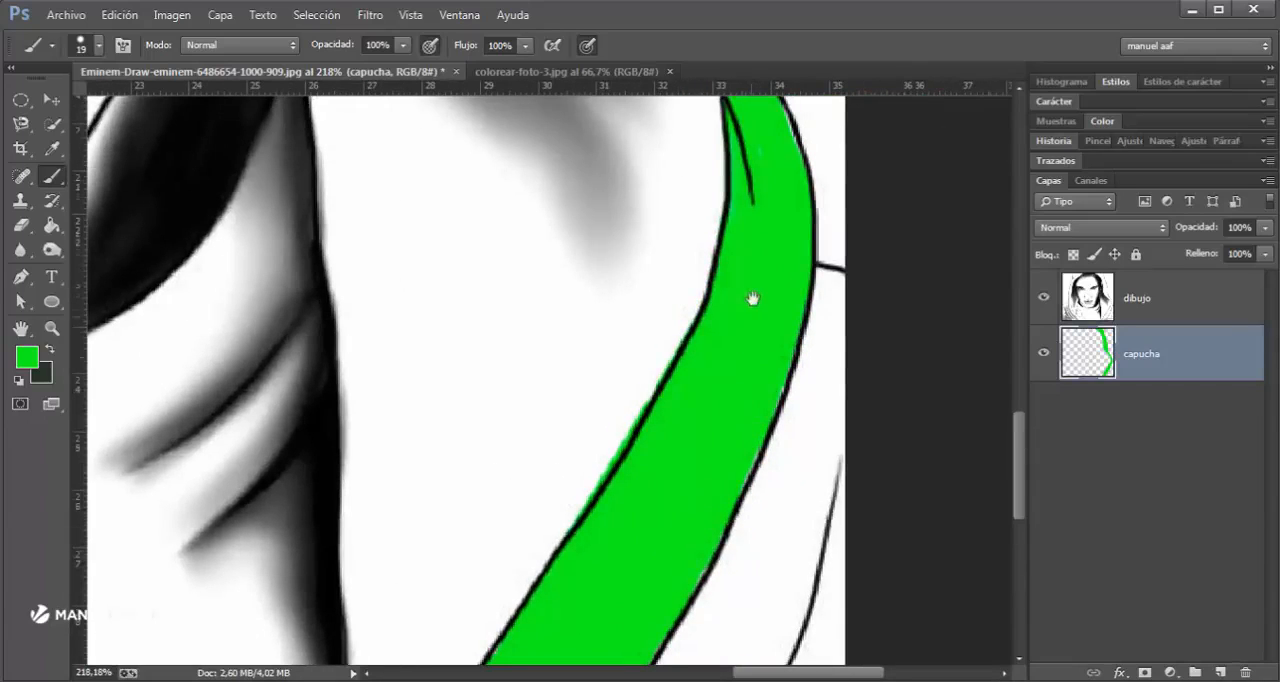
# - Set the brush to 61 px and paint green over the hood's top section on the other side of the forehead
pyautogui.moveTo(752, 298); pyautogui.dragTo(733, 443)
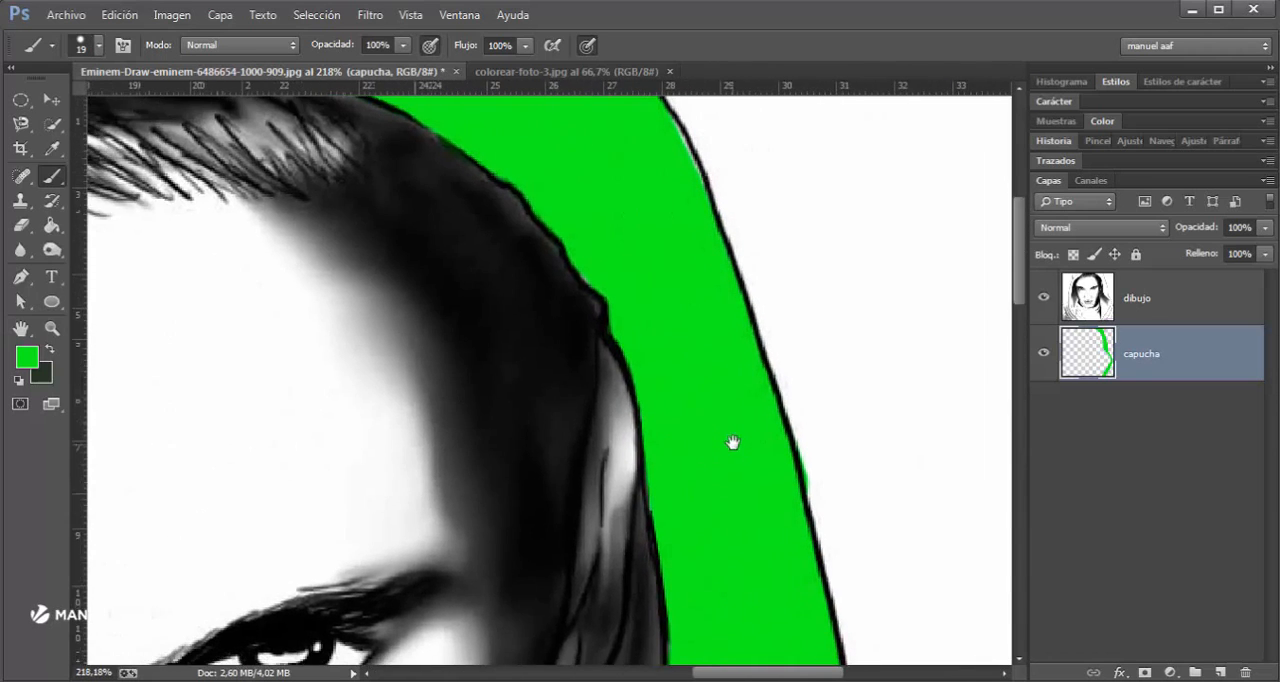
pyautogui.scroll(-8, 709, 406)
pyautogui.moveTo(267, 286)
pyautogui.mouseDown()
pyautogui.moveTo(568, 291)
pyautogui.moveTo(551, 296)
pyautogui.mouseUp()
pyautogui.scroll(4, 508, 260)
pyautogui.moveTo(598, 232)
pyautogui.mouseDown()
pyautogui.moveTo(492, 322)
pyautogui.moveTo(483, 300)
pyautogui.moveTo(500, 239)
pyautogui.moveTo(449, 342)
pyautogui.moveTo(439, 263)
pyautogui.moveTo(434, 318)
pyautogui.mouseUp()
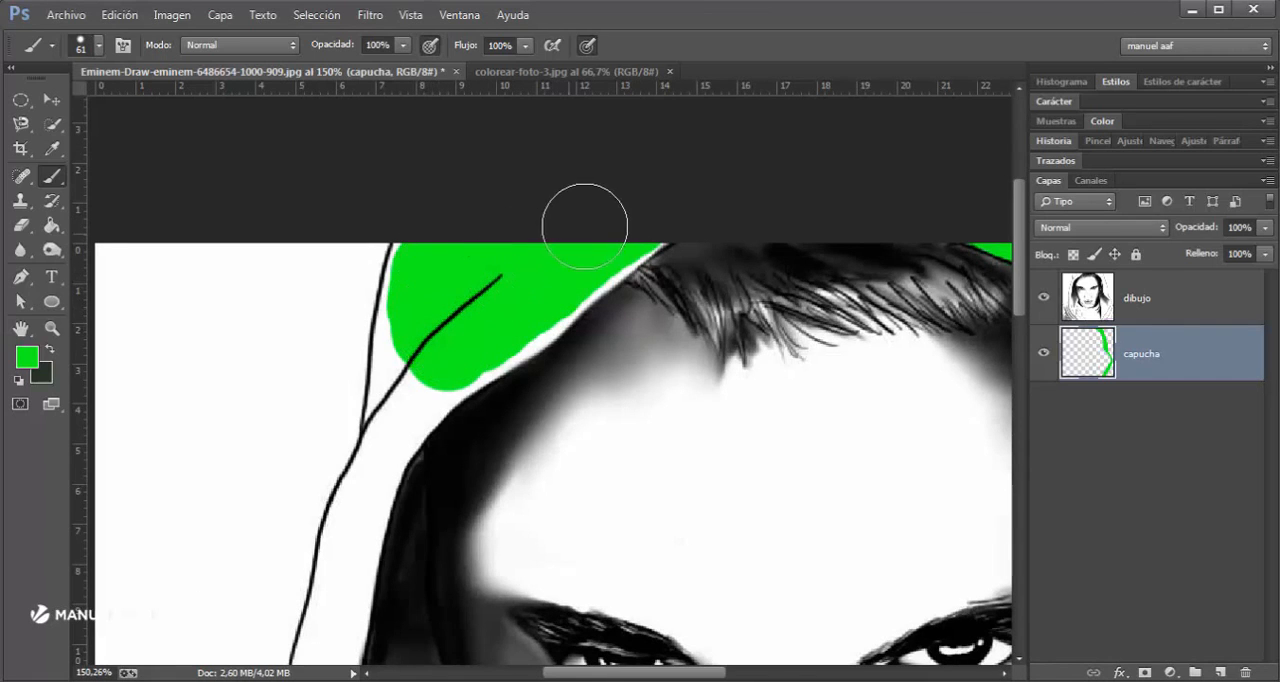
# - Reduce the brush to 28 px and paint green along the inner outline and down the narrow hood band beside the face
pyautogui.moveTo(430, 405); pyautogui.dragTo(504, 238)
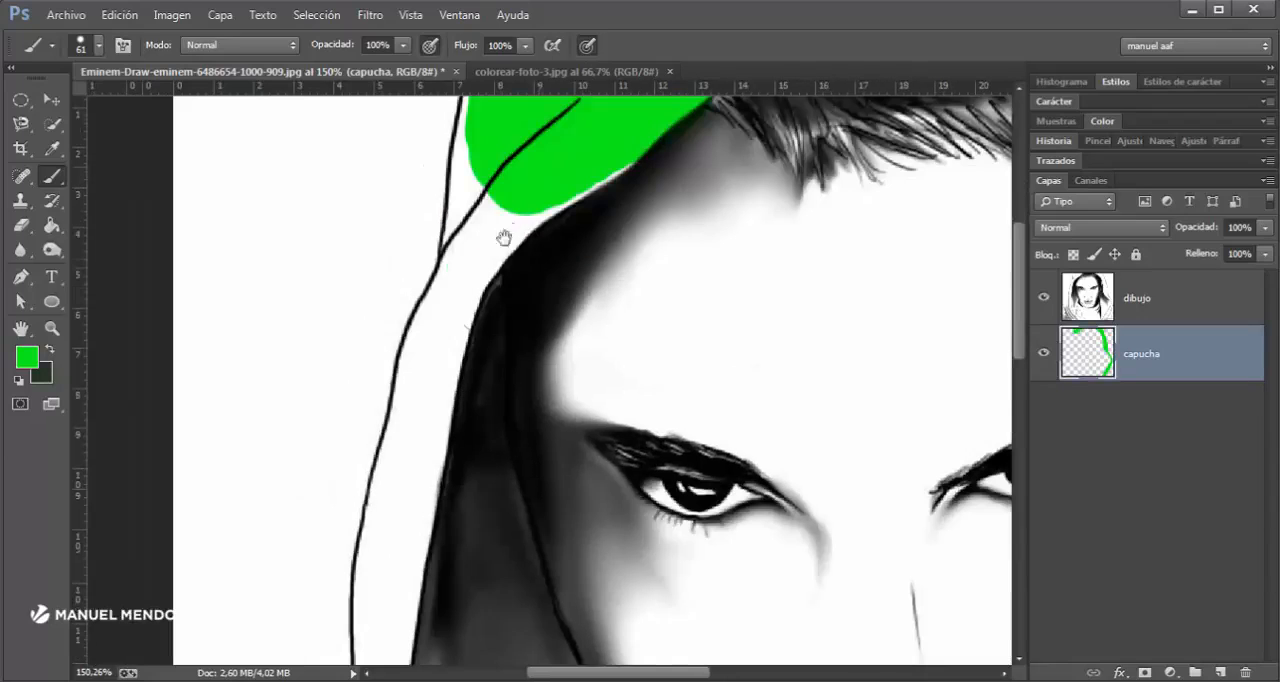
pyautogui.moveTo(483, 278); pyautogui.dragTo(457, 280)
pyautogui.keyDown('shift'); pyautogui.click(490, 241); pyautogui.keyUp('shift')
pyautogui.keyDown('shift'); pyautogui.click(442, 349); pyautogui.keyUp('shift')
pyautogui.moveTo(418, 551); pyautogui.dragTo(459, 295)
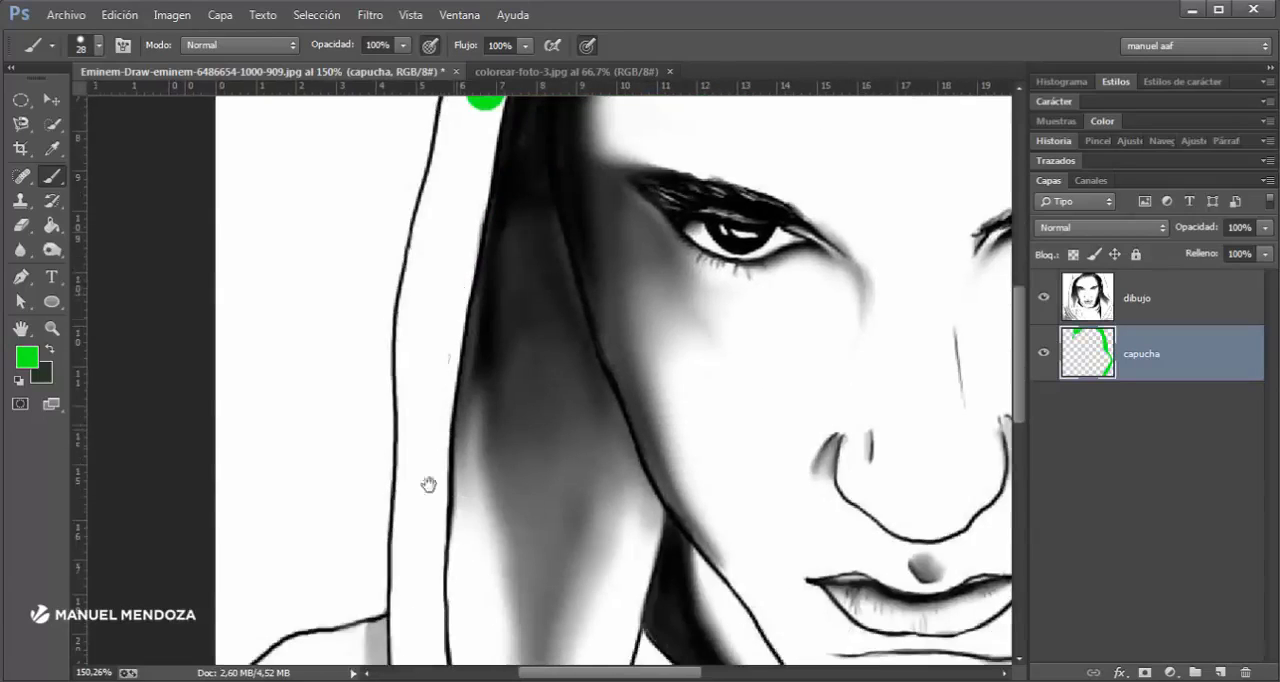
# - Enlarge the brush to 139 px and paint green broadly over the shirt, lower shoulder and lower inner hood
pyautogui.scroll(-1, 418, 507)
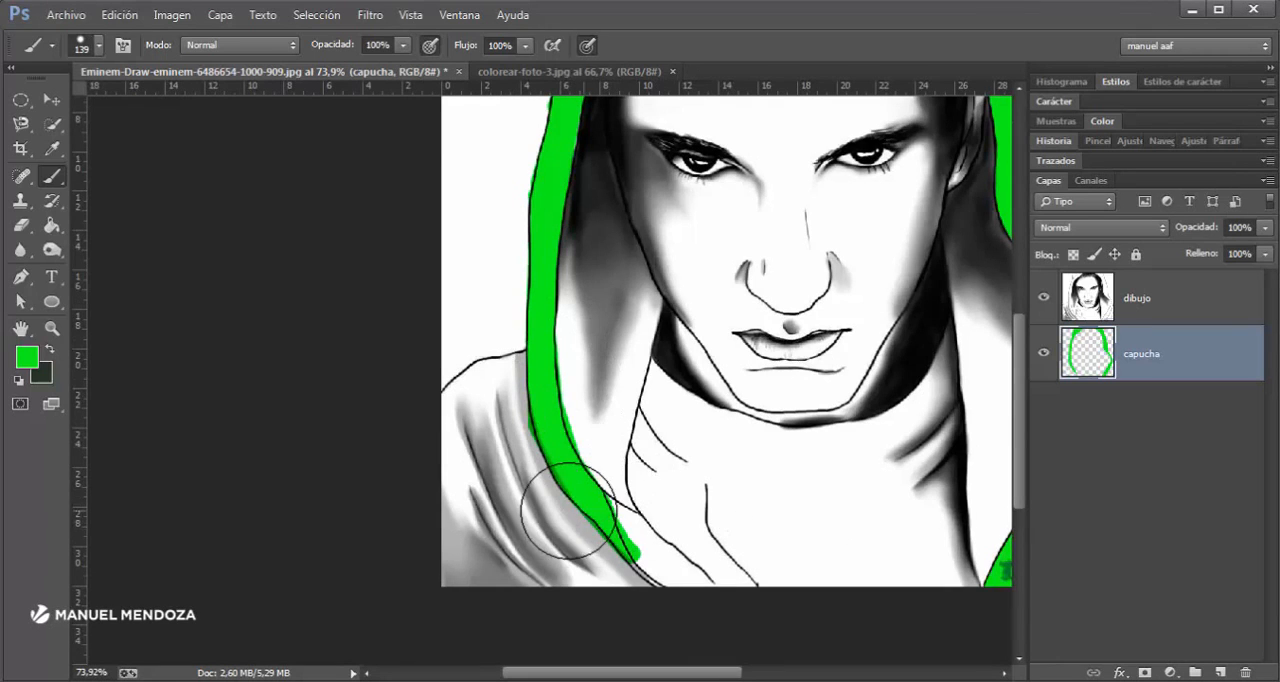
pyautogui.moveTo(557, 557)
pyautogui.mouseDown()
pyautogui.moveTo(630, 547)
pyautogui.moveTo(496, 544)
pyautogui.moveTo(555, 532)
pyautogui.moveTo(595, 442)
pyautogui.moveTo(491, 520)
pyautogui.moveTo(473, 490)
pyautogui.moveTo(551, 546)
pyautogui.moveTo(790, 553)
pyautogui.moveTo(864, 531)
pyautogui.moveTo(631, 460)
pyautogui.moveTo(947, 534)
pyautogui.moveTo(916, 583)
pyautogui.moveTo(955, 560)
pyautogui.mouseUp()
pyautogui.moveTo(927, 472); pyautogui.dragTo(686, 527)
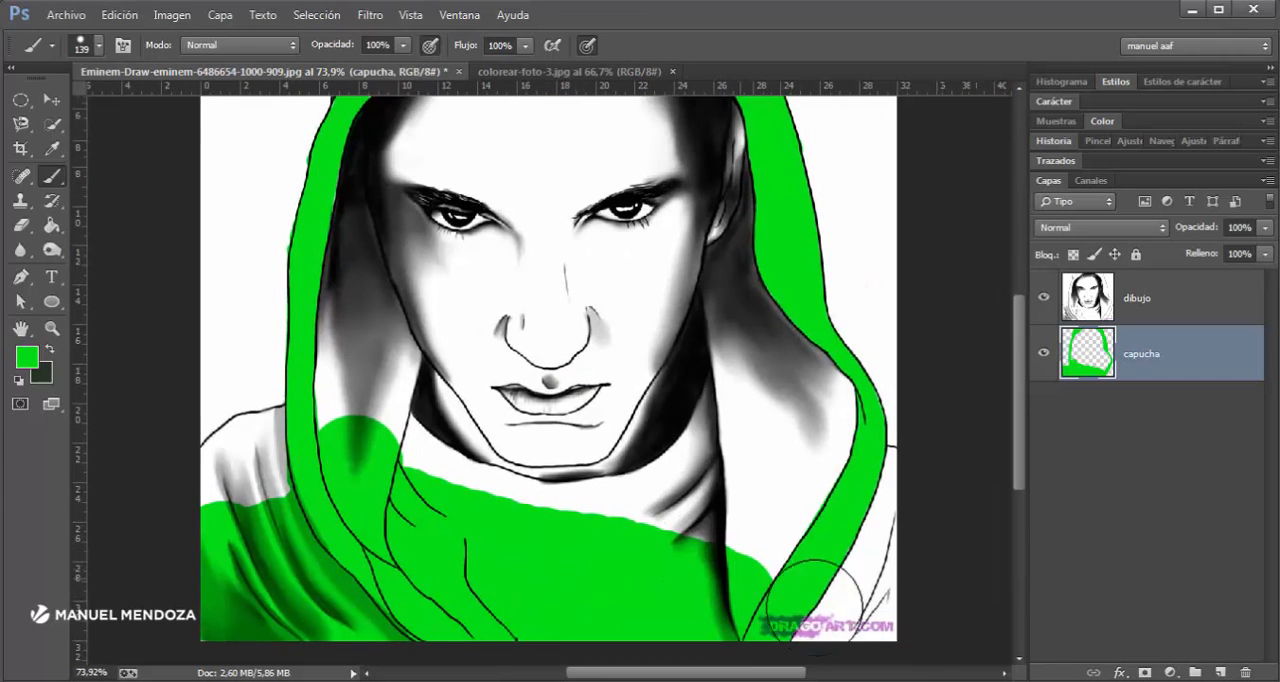
pyautogui.moveTo(800, 603)
pyautogui.mouseDown()
pyautogui.moveTo(870, 560)
pyautogui.moveTo(820, 477)
pyautogui.moveTo(725, 545)
pyautogui.moveTo(684, 538)
pyautogui.moveTo(691, 505)
pyautogui.moveTo(641, 533)
pyautogui.moveTo(563, 537)
pyautogui.moveTo(475, 525)
pyautogui.moveTo(378, 447)
pyautogui.mouseUp()
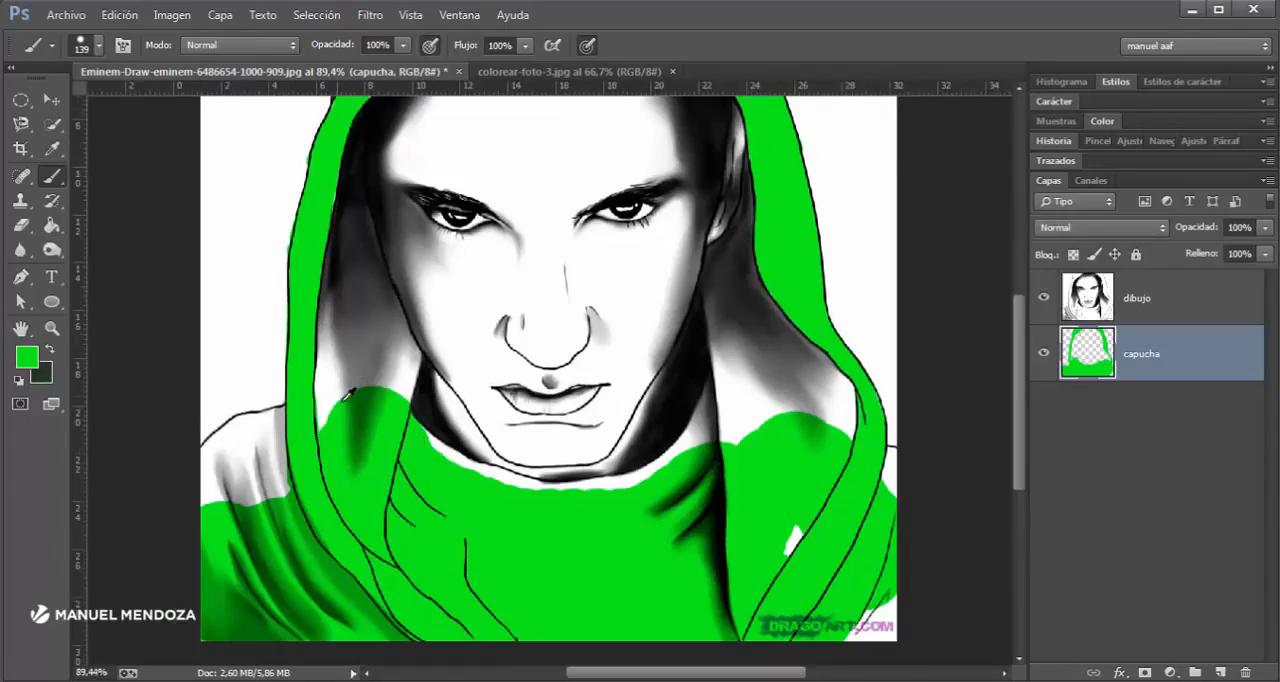
# - Set the brush to 46 px and paint green over the shaded inner hood on the face's left side and the adjoining shoulder
pyautogui.scroll(3, 340, 400)
pyautogui.moveTo(329, 423)
pyautogui.mouseDown()
pyautogui.moveTo(341, 275)
pyautogui.moveTo(383, 454)
pyautogui.moveTo(423, 334)
pyautogui.moveTo(432, 417)
pyautogui.moveTo(454, 338)
pyautogui.moveTo(409, 276)
pyautogui.mouseUp()
pyautogui.moveTo(403, 319)
pyautogui.mouseDown()
pyautogui.moveTo(372, 350)
pyautogui.moveTo(336, 485)
pyautogui.moveTo(326, 285)
pyautogui.moveTo(358, 275)
pyautogui.moveTo(338, 426)
pyautogui.moveTo(407, 445)
pyautogui.moveTo(448, 435)
pyautogui.moveTo(394, 331)
pyautogui.moveTo(378, 240)
pyautogui.moveTo(355, 257)
pyautogui.moveTo(299, 446)
pyautogui.mouseUp()
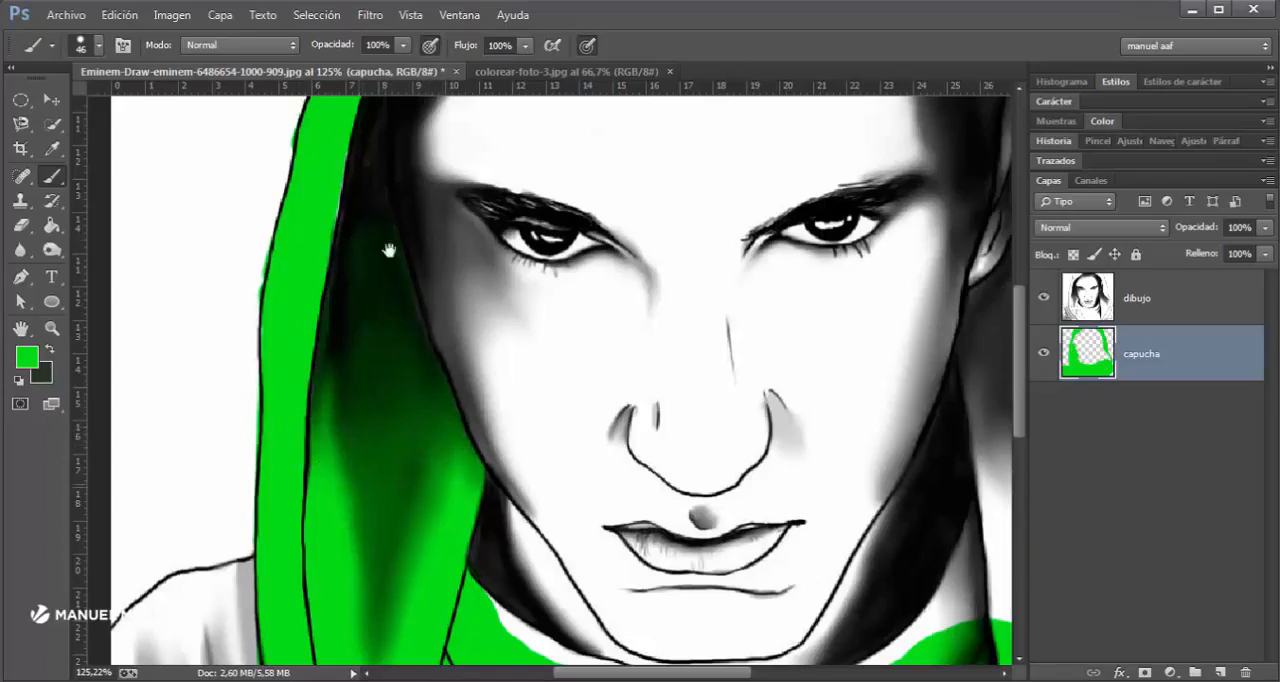
pyautogui.moveTo(389, 250); pyautogui.dragTo(391, 226)
pyautogui.moveTo(292, 257)
pyautogui.mouseDown()
pyautogui.moveTo(309, 242)
pyautogui.moveTo(198, 271)
pyautogui.moveTo(198, 223)
pyautogui.moveTo(240, 174)
pyautogui.moveTo(330, 147)
pyautogui.mouseUp()
pyautogui.moveTo(267, 252); pyautogui.dragTo(400, 206)
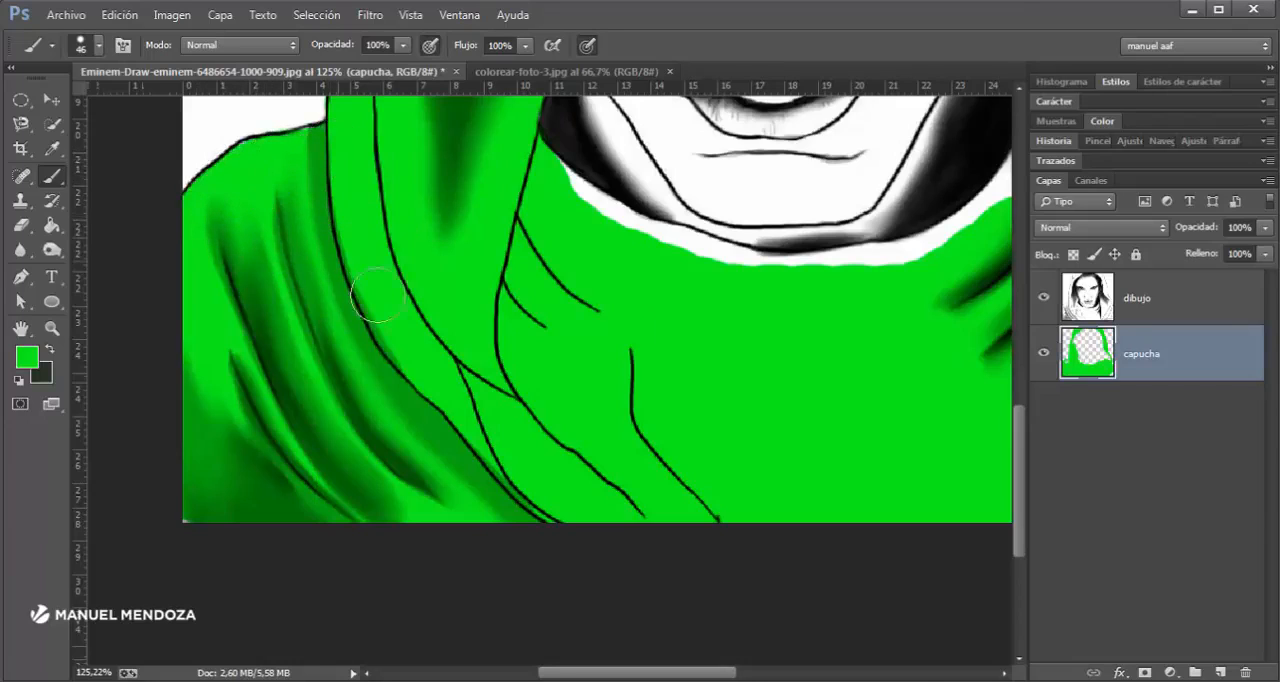
# - Reduce the brush to 26 px and paint green up to the neckline beneath the chin, undoing the stroke that crosses the line
pyautogui.moveTo(808, 350); pyautogui.dragTo(705, 425)
pyautogui.scroll(3, 469, 270)
pyautogui.moveTo(468, 267)
pyautogui.mouseDown()
pyautogui.moveTo(443, 234)
pyautogui.moveTo(549, 291)
pyautogui.moveTo(554, 314)
pyautogui.moveTo(656, 356)
pyautogui.moveTo(809, 380)
pyautogui.mouseUp()
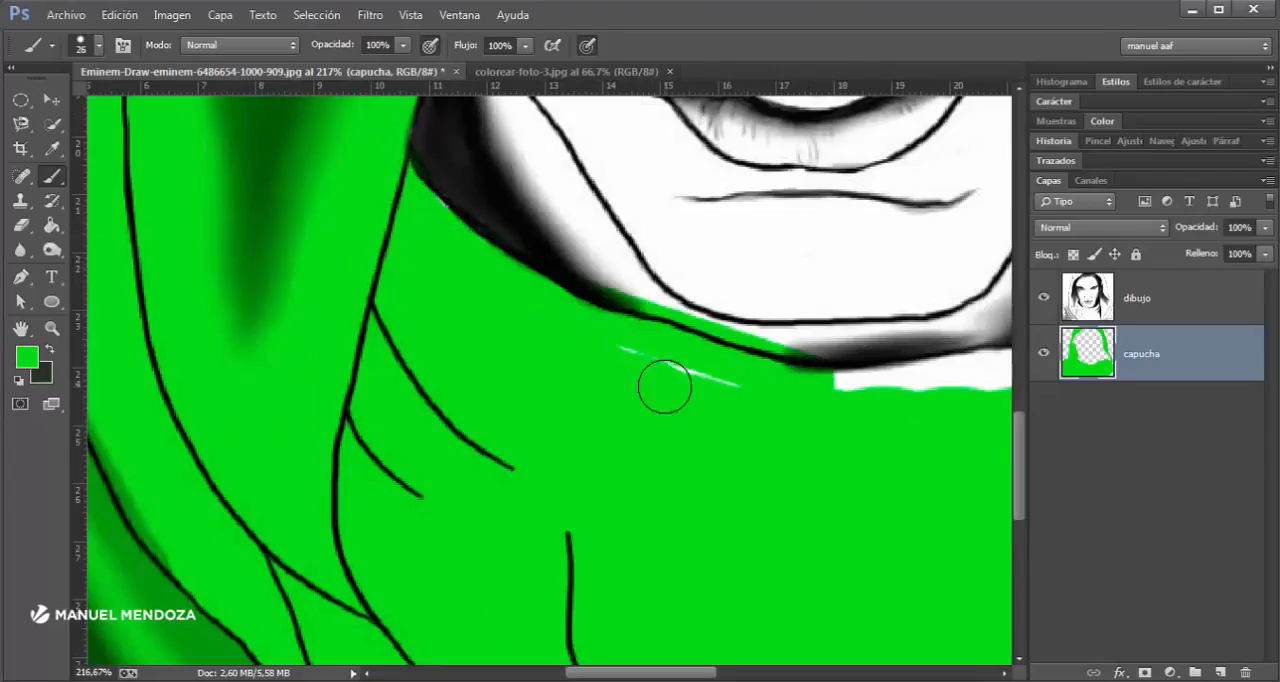
pyautogui.hotkey('ctrl', 'z')
pyautogui.moveTo(563, 323); pyautogui.dragTo(809, 389)
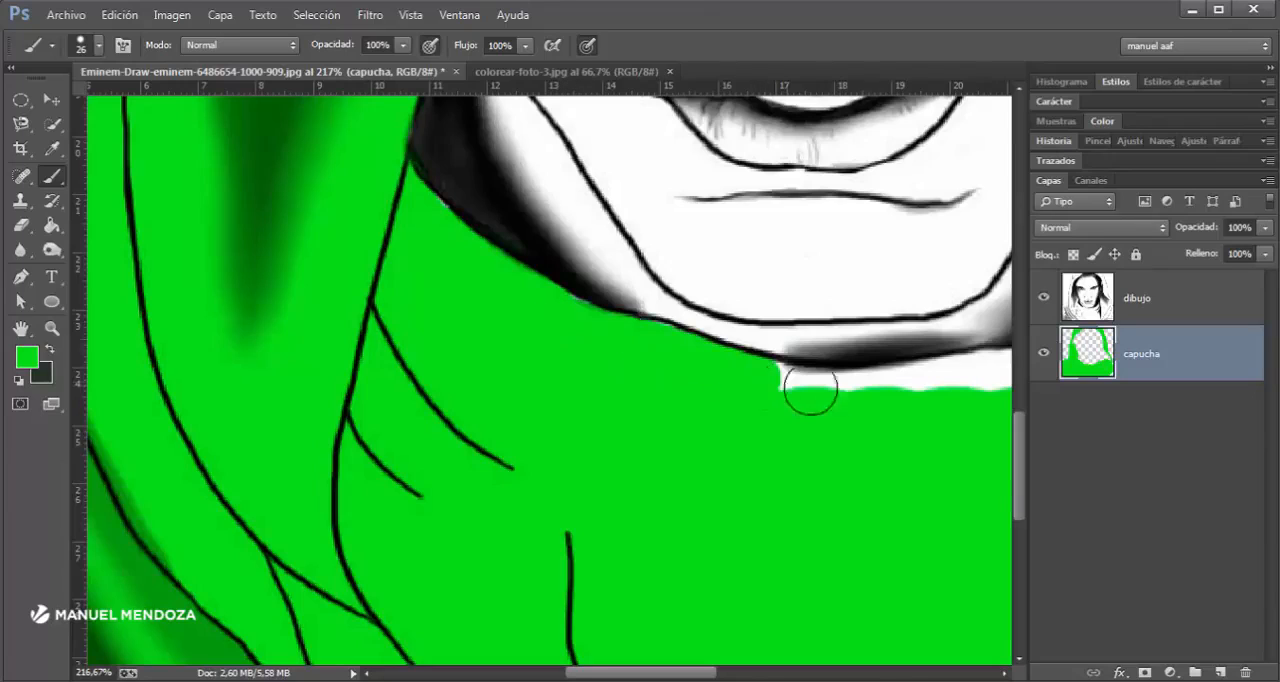
pyautogui.keyDown('shift'); pyautogui.click(887, 393); pyautogui.keyUp('shift')
pyautogui.moveTo(889, 406); pyautogui.dragTo(394, 463)
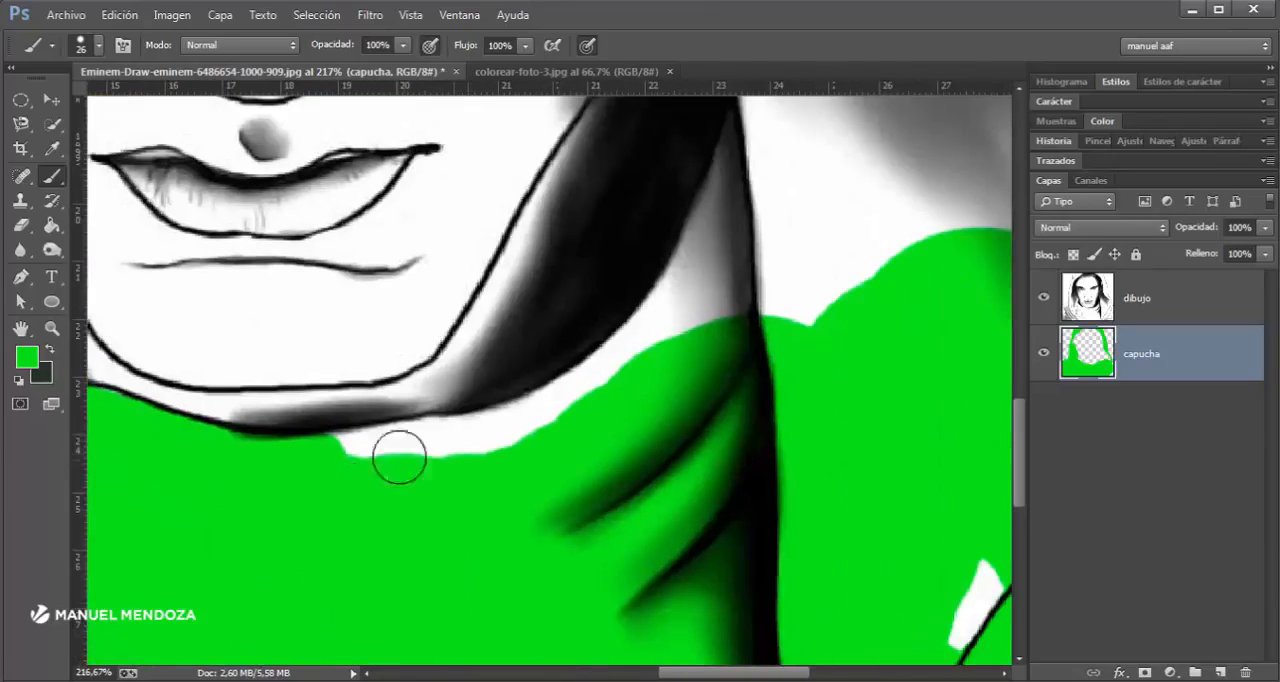
# - Paint green along the neckline beneath the jaw and up the narrow shaded fold between the neck and the hood's inner edge
pyautogui.keyDown('shift'); pyautogui.click(510, 429); pyautogui.keyUp('shift')
pyautogui.moveTo(597, 391)
pyautogui.mouseDown()
pyautogui.moveTo(703, 276)
pyautogui.moveTo(726, 206)
pyautogui.mouseUp()
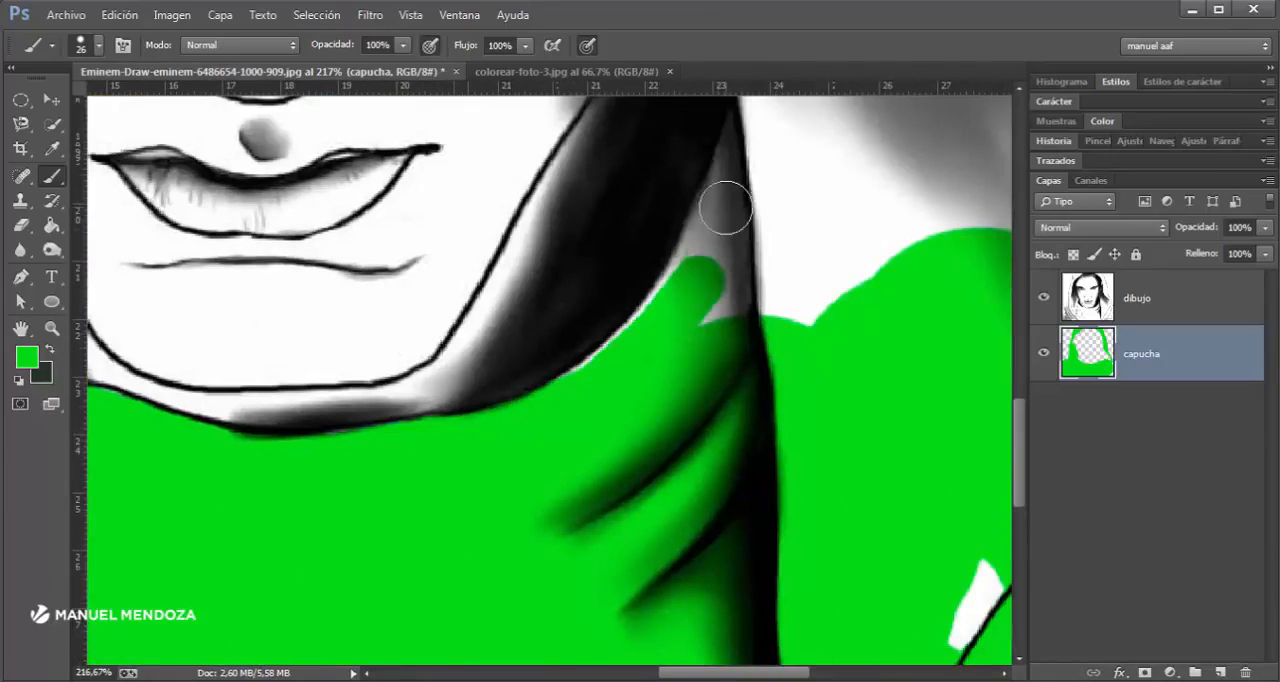
pyautogui.moveTo(717, 268); pyautogui.dragTo(672, 389)
pyautogui.click(706, 258)
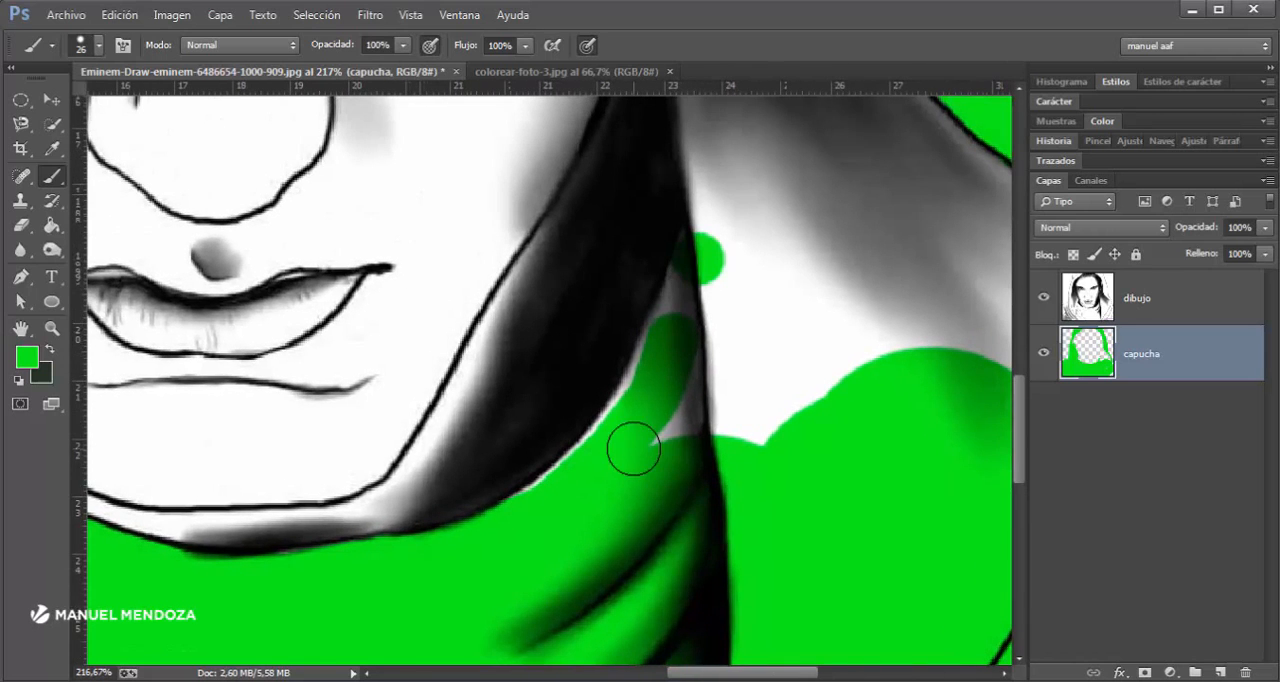
pyautogui.keyDown('shift'); pyautogui.click(622, 443); pyautogui.keyUp('shift')
pyautogui.click(654, 360)
pyautogui.keyDown('shift'); pyautogui.click(626, 419); pyautogui.keyUp('shift')
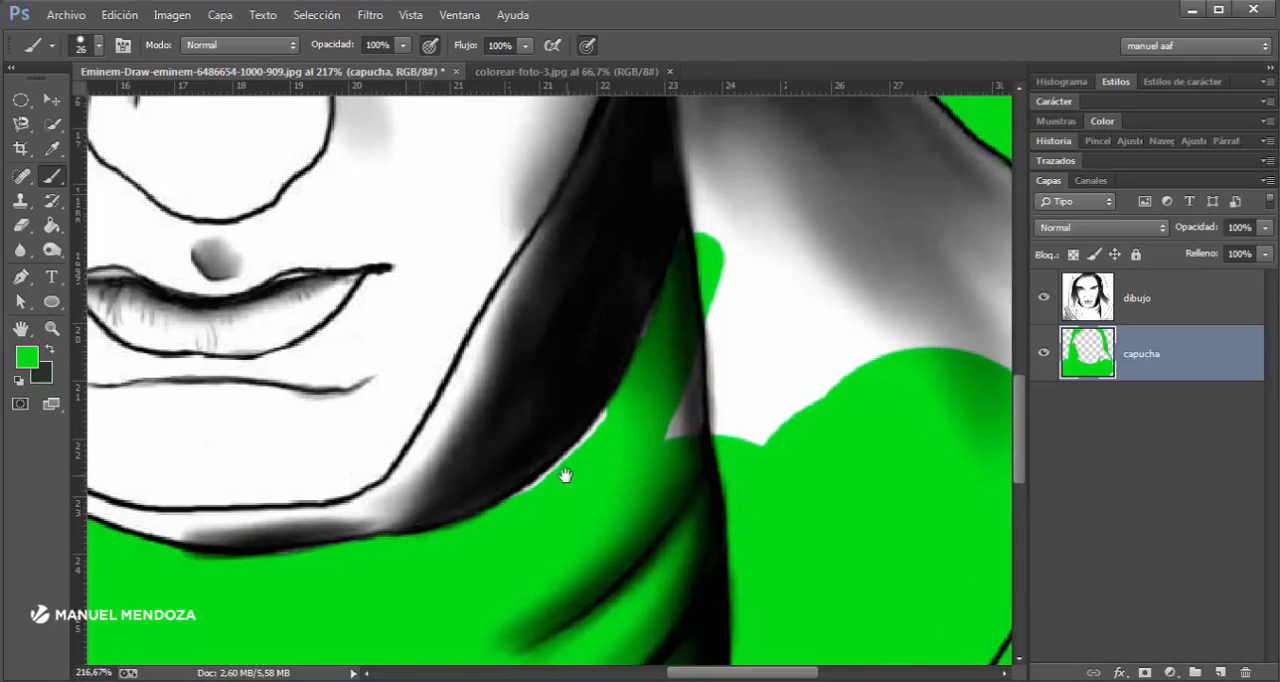
pyautogui.moveTo(594, 331)
pyautogui.mouseDown()
pyautogui.moveTo(383, 232)
pyautogui.moveTo(609, 309)
pyautogui.moveTo(550, 279)
pyautogui.mouseUp()
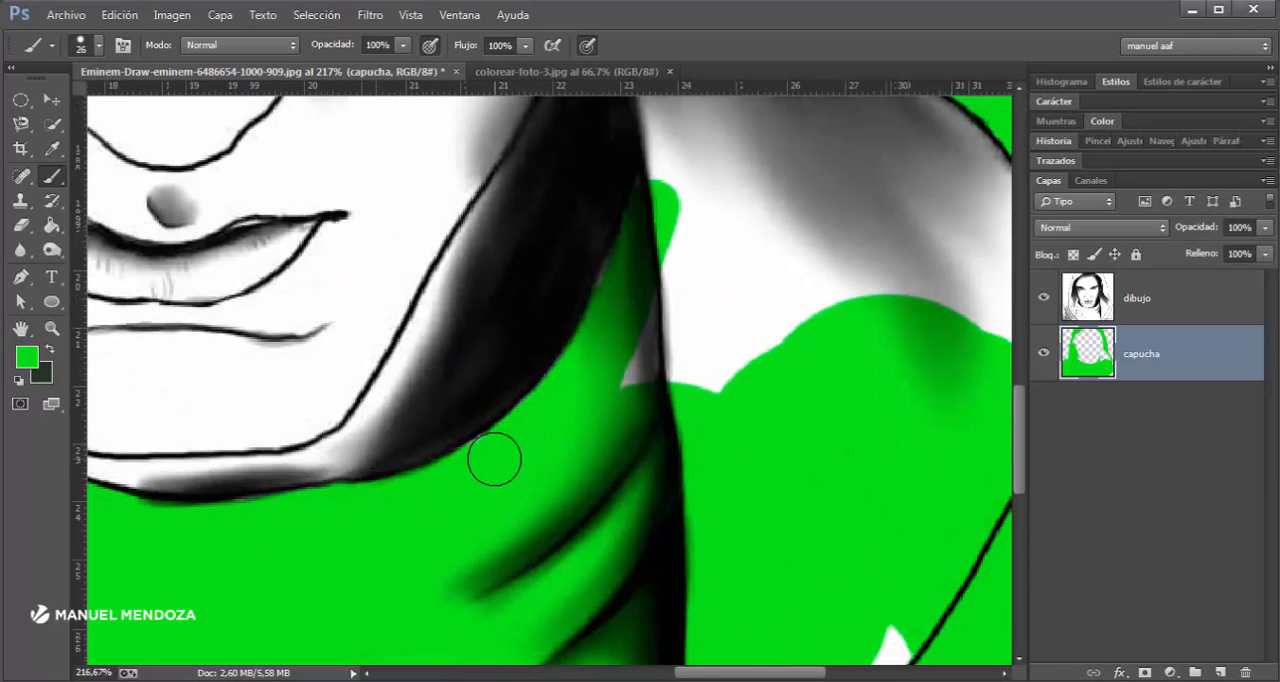
# - Paint green strokes beside the fold line into the lower white area of the inner hood on the image's right side
pyautogui.moveTo(749, 371); pyautogui.dragTo(388, 604)
pyautogui.keyDown('shift'); pyautogui.click(338, 402); pyautogui.keyUp('shift')
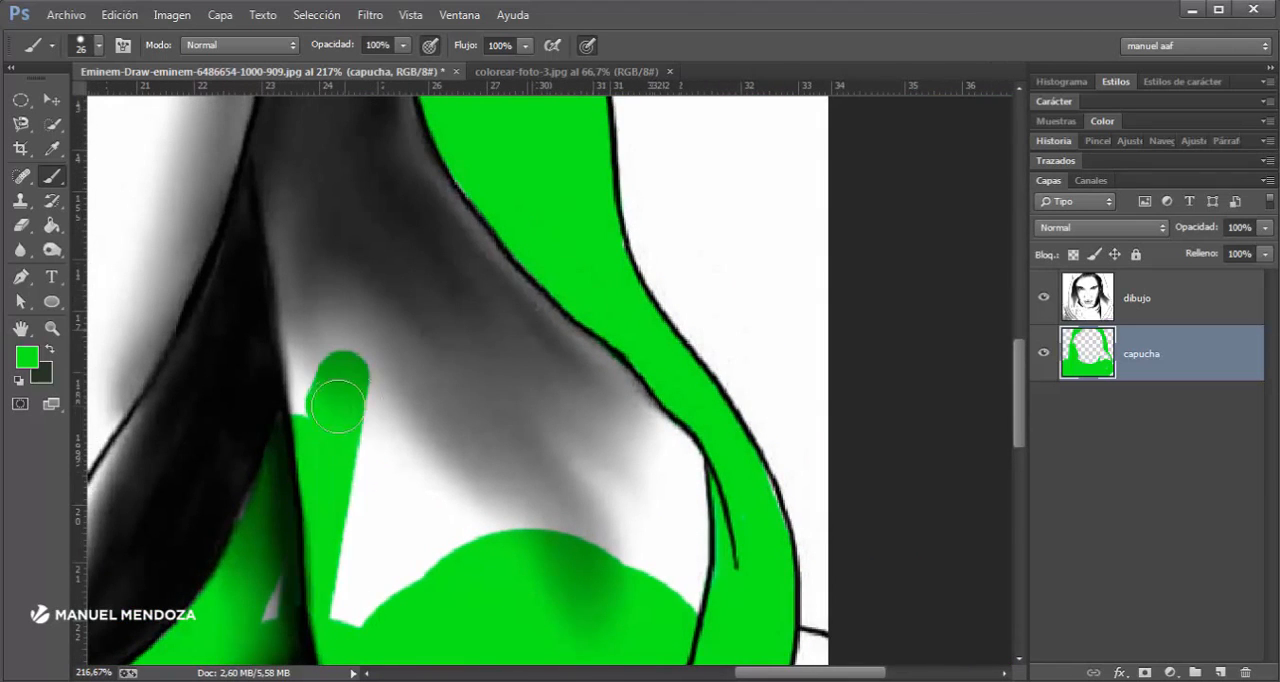
pyautogui.moveTo(434, 188)
pyautogui.mouseDown()
pyautogui.moveTo(397, 517)
pyautogui.moveTo(419, 245)
pyautogui.mouseUp()
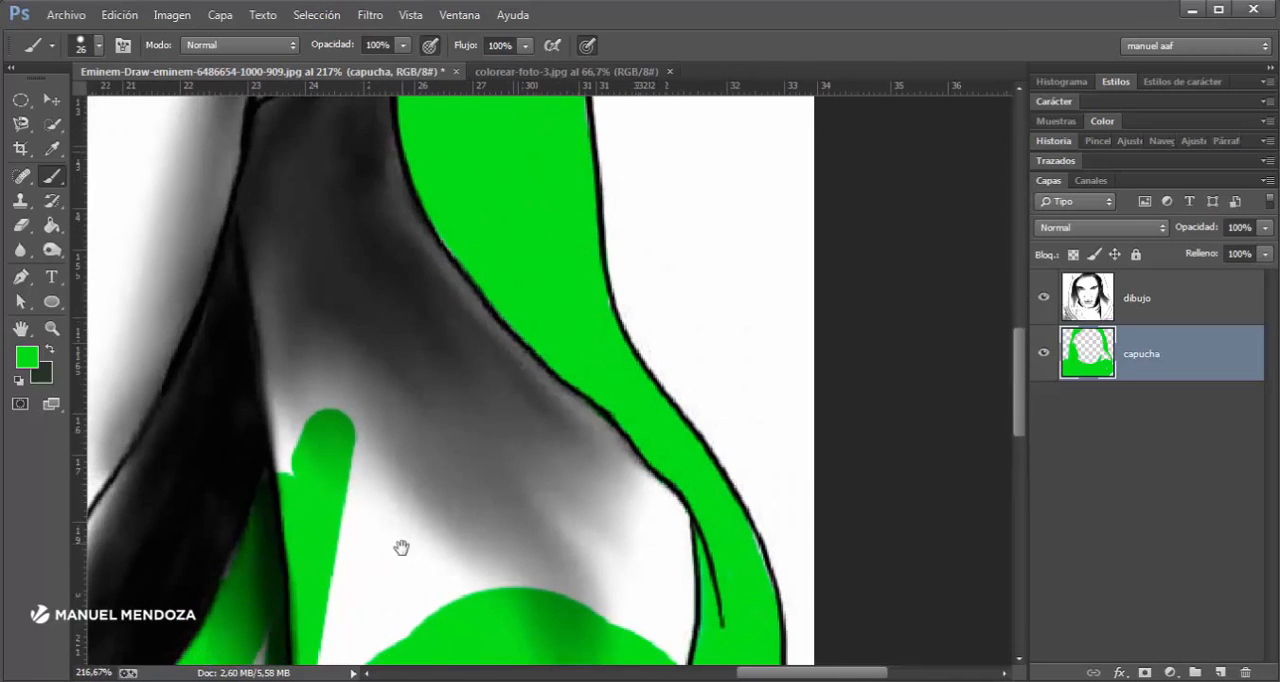
pyautogui.moveTo(400, 549); pyautogui.dragTo(408, 297)
pyautogui.moveTo(286, 417)
pyautogui.mouseDown()
pyautogui.moveTo(357, 517)
pyautogui.moveTo(422, 437)
pyautogui.mouseUp()
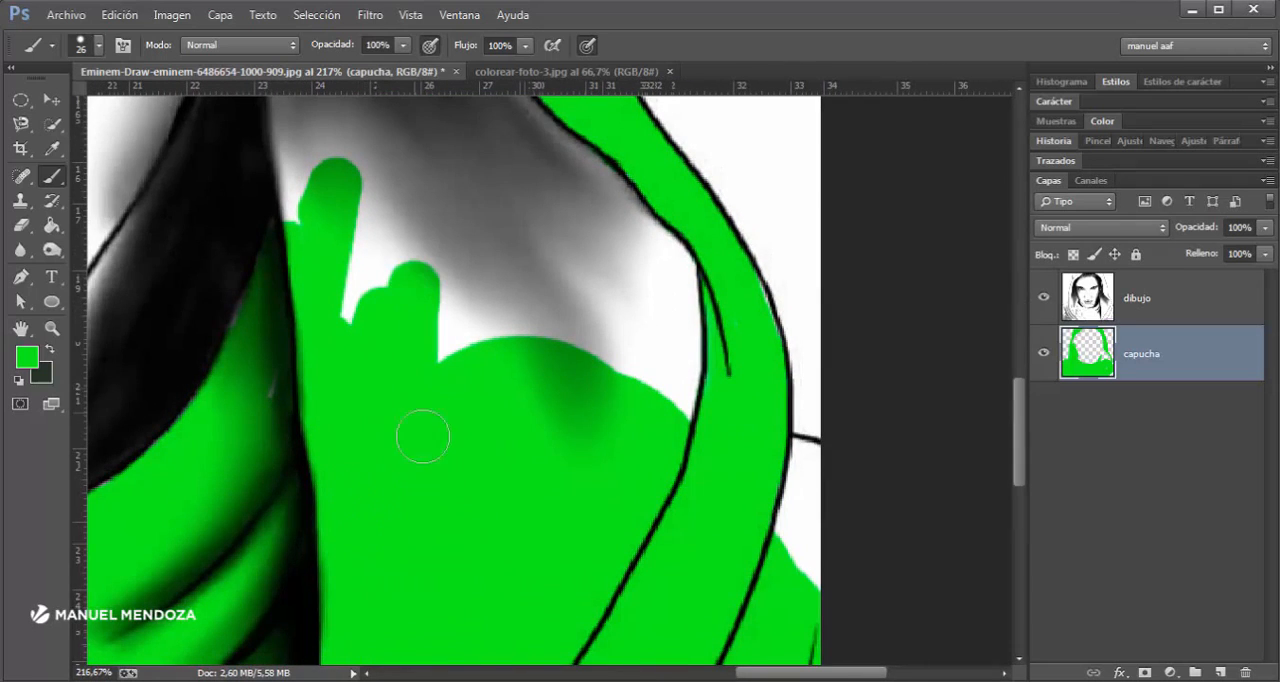
# - Enlarge the brush to 114 px and paint green over the shaded inner hood on the image's right side, up toward the ear
pyautogui.keyDown('alt'); pyautogui.rightClick(560, 416); pyautogui.keyUp('alt')
pyautogui.moveTo(590, 300)
pyautogui.mouseDown()
pyautogui.moveTo(586, 286)
pyautogui.moveTo(457, 366)
pyautogui.moveTo(430, 247)
pyautogui.moveTo(511, 403)
pyautogui.moveTo(491, 386)
pyautogui.moveTo(491, 451)
pyautogui.moveTo(477, 378)
pyautogui.mouseUp()
pyautogui.moveTo(553, 355); pyautogui.dragTo(577, 343)
pyautogui.moveTo(519, 381); pyautogui.dragTo(577, 506)
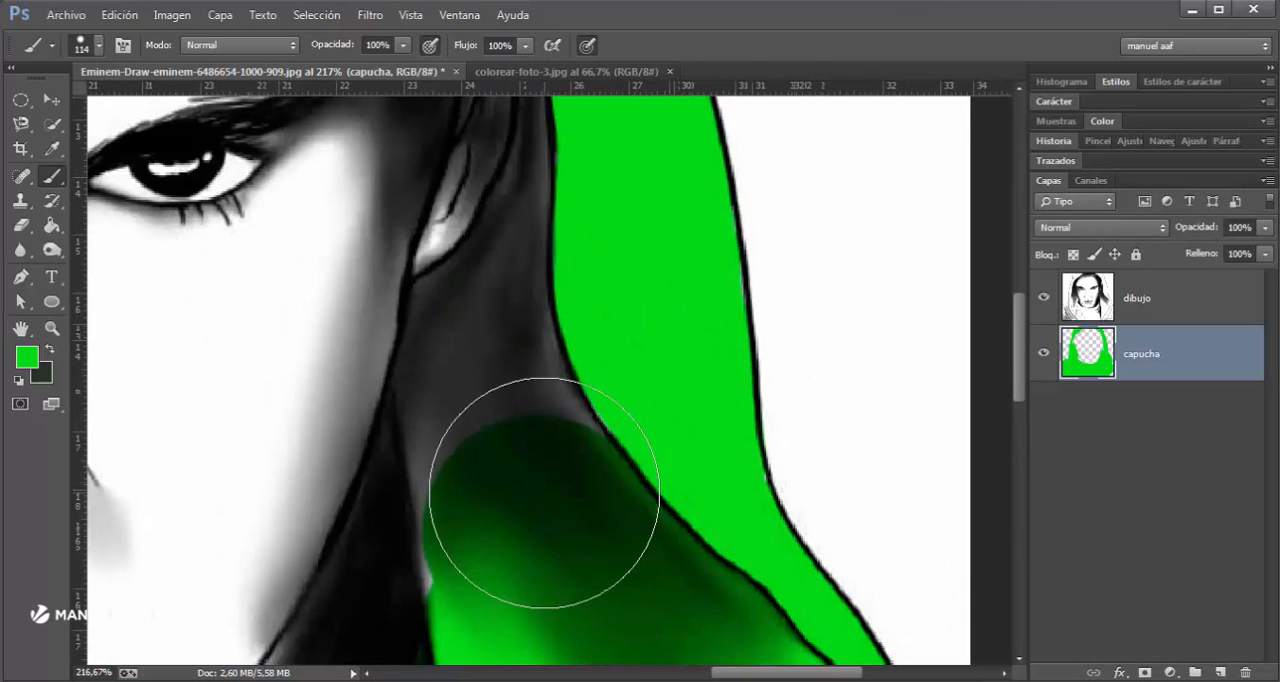
pyautogui.moveTo(507, 377)
pyautogui.mouseDown()
pyautogui.moveTo(534, 543)
pyautogui.moveTo(571, 294)
pyautogui.moveTo(535, 537)
pyautogui.moveTo(560, 491)
pyautogui.mouseUp()
# - Fill the leftover white gaps in the hood's lower fold and the shoulder near the image's lower-right corner with green
pyautogui.scroll(-3, 562, 453)
pyautogui.moveTo(541, 440); pyautogui.dragTo(711, 347)
pyautogui.scroll(-5, 649, 390)
pyautogui.scroll(-2, 748, 528)
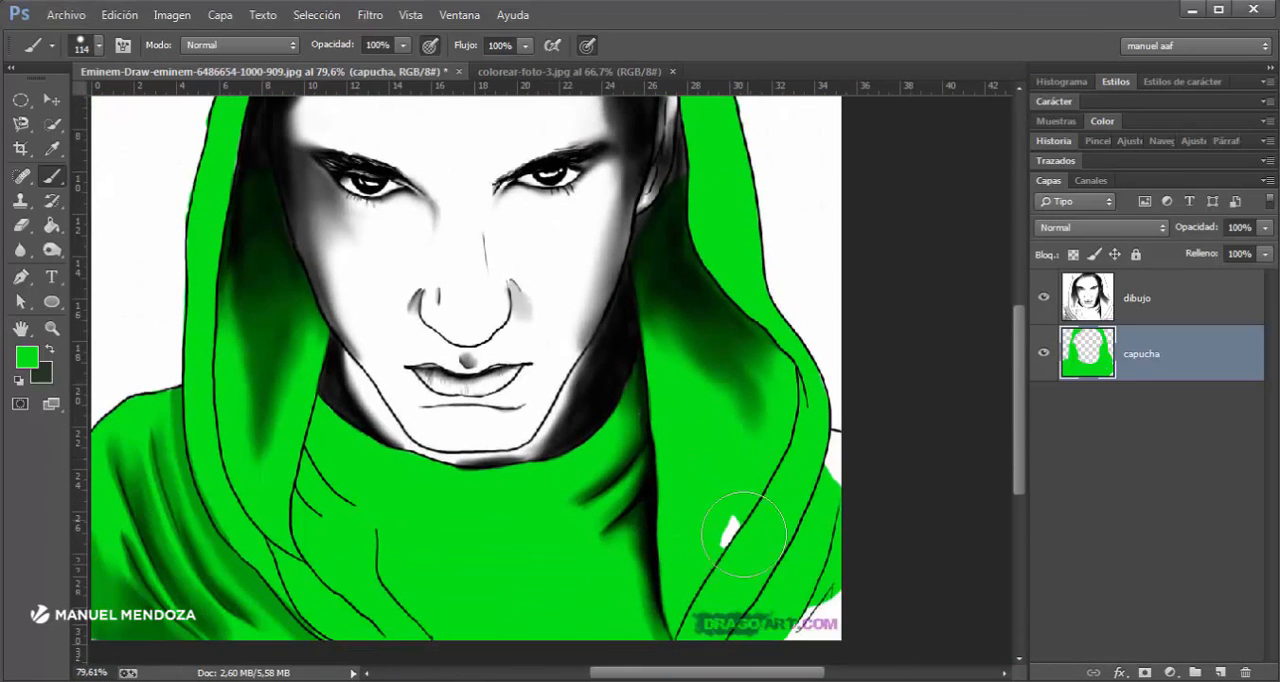
pyautogui.moveTo(805, 624)
pyautogui.mouseDown()
pyautogui.moveTo(829, 520)
pyautogui.moveTo(824, 470)
pyautogui.mouseUp()
# - Change the foreground color to a light skin tone, hex fce294
pyautogui.scroll(2, 326, 393)
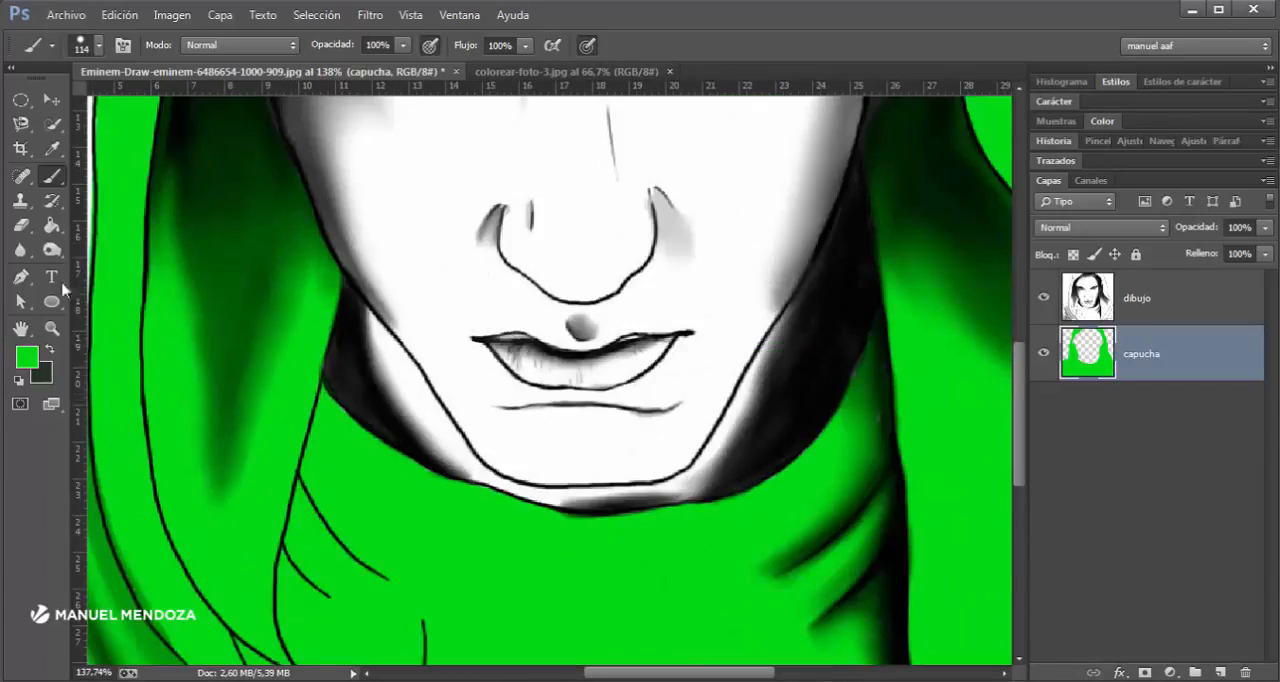
pyautogui.moveTo(745, 402); pyautogui.dragTo(695, 526)
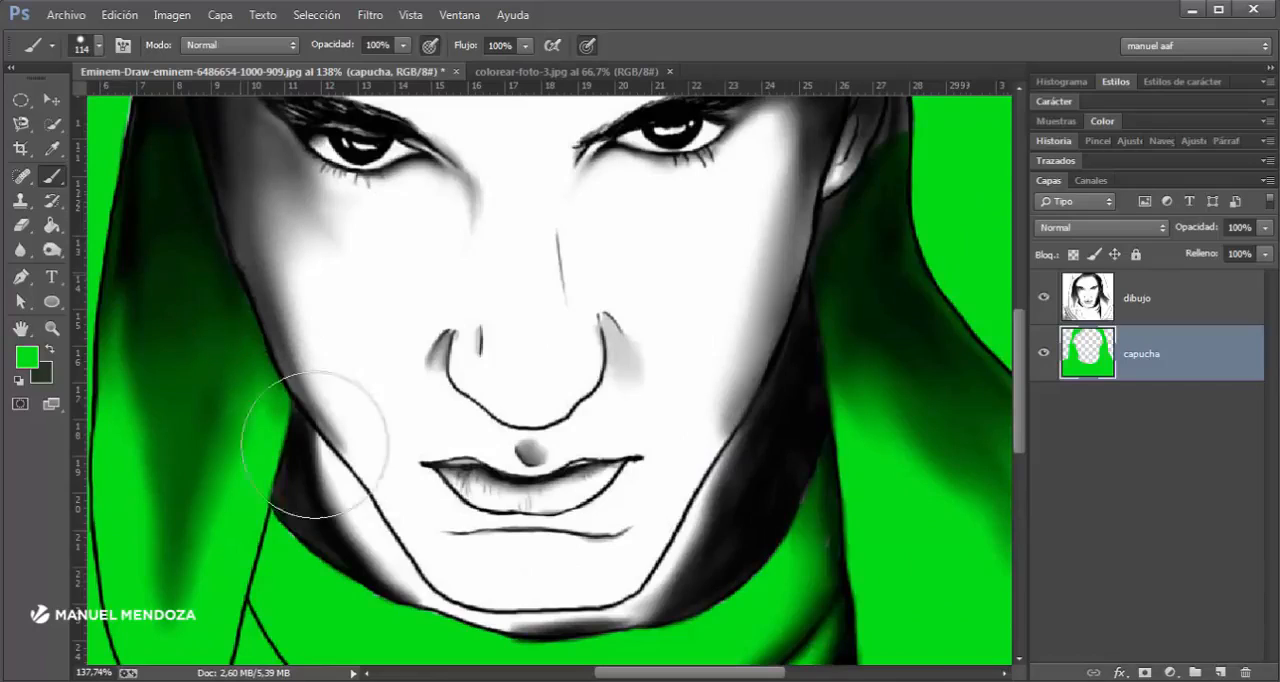
pyautogui.moveTo(481, 450); pyautogui.dragTo(477, 566)
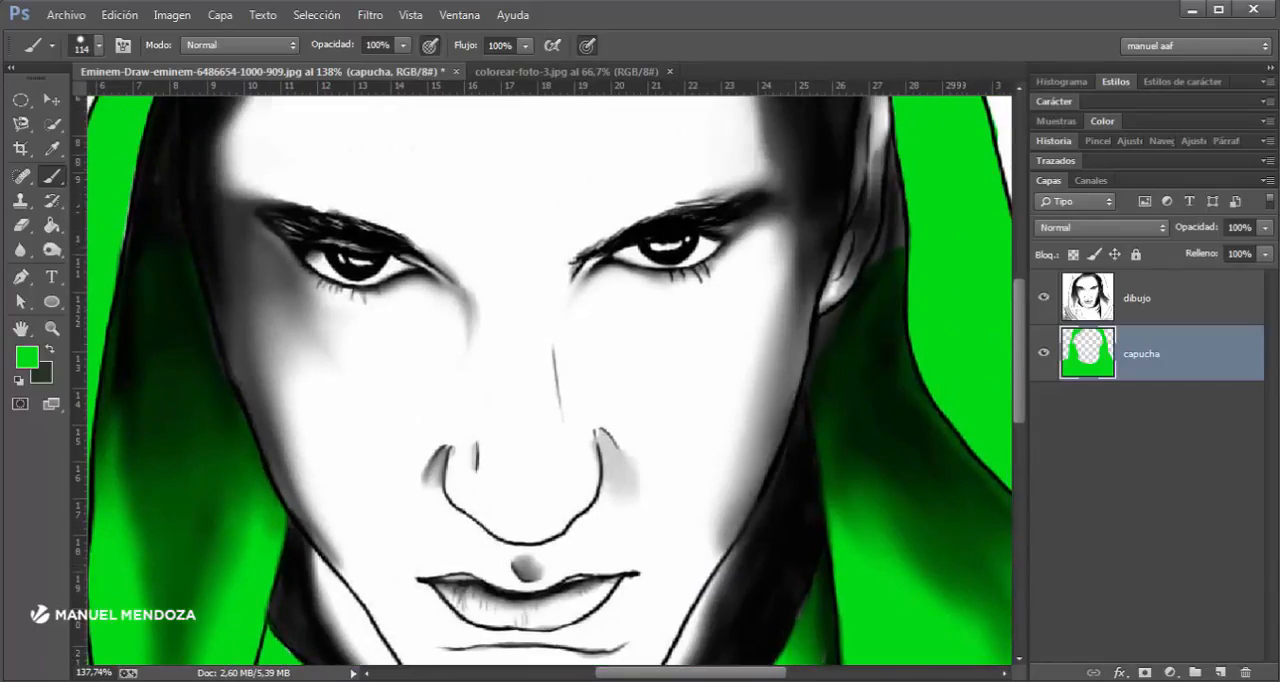
pyautogui.click(27, 356)
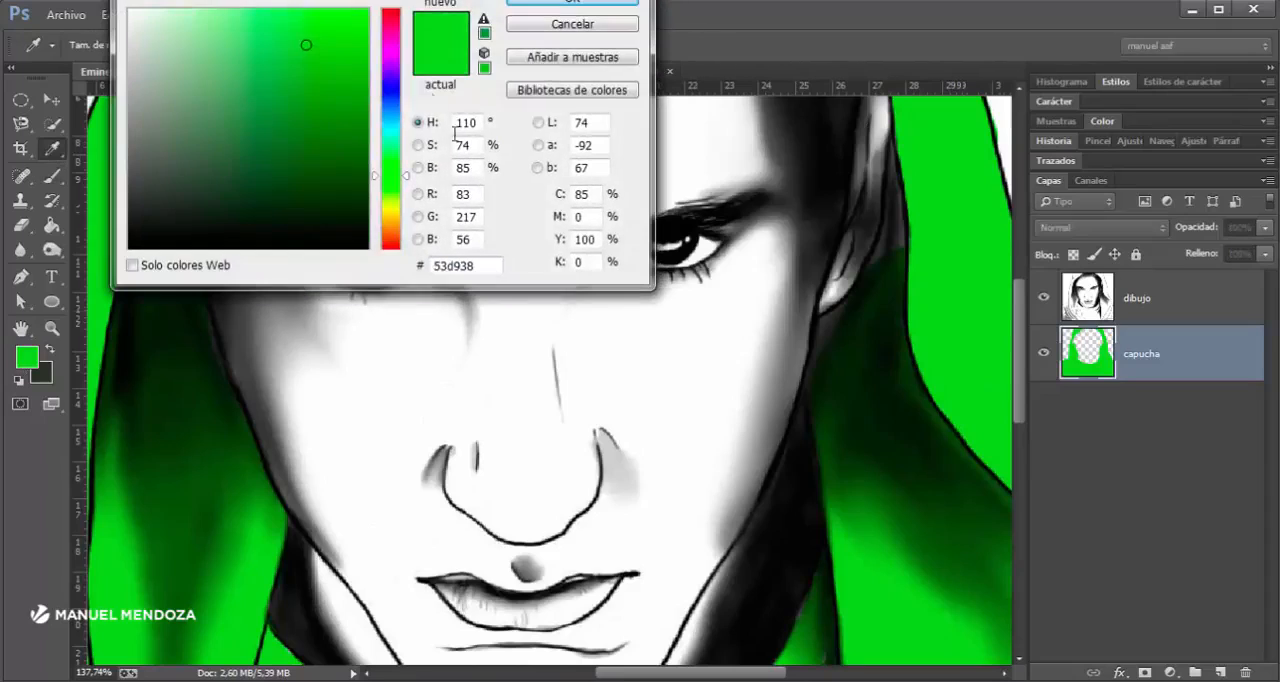
pyautogui.click(390, 210)
pyautogui.moveTo(309, 49); pyautogui.dragTo(268, 43)
pyautogui.moveTo(390, 211); pyautogui.dragTo(390, 219)
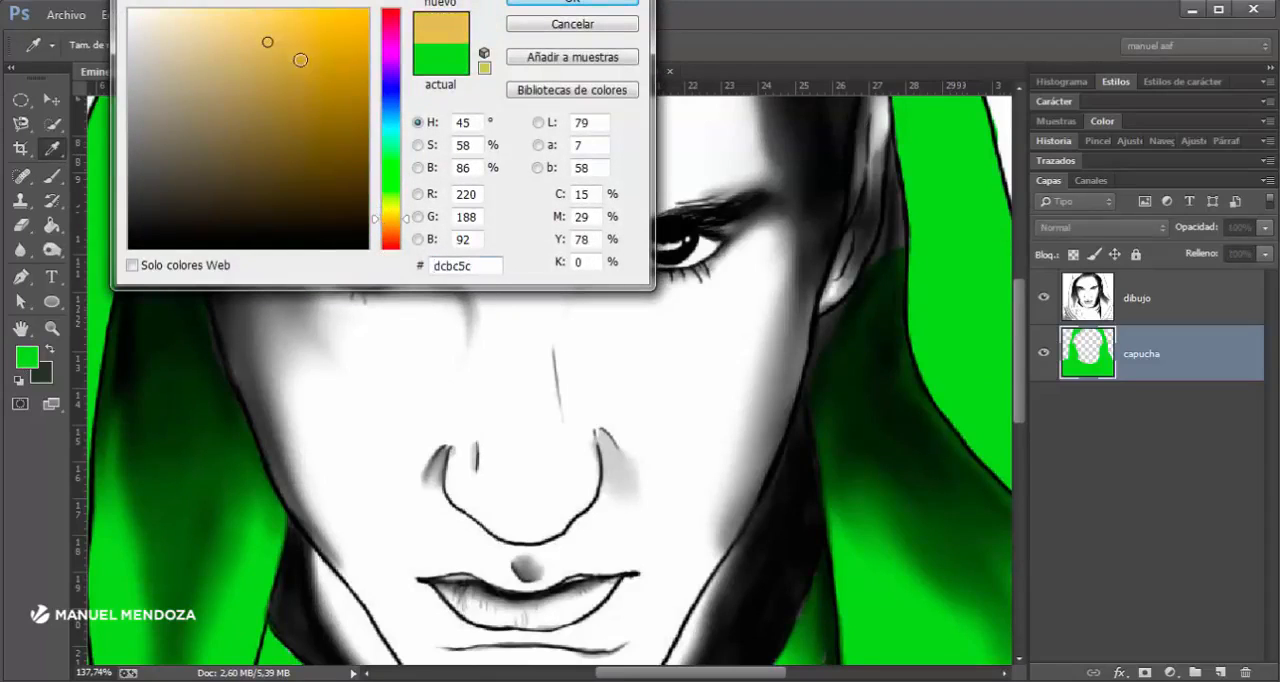
pyautogui.moveTo(300, 57)
pyautogui.mouseDown()
pyautogui.moveTo(262, 12)
pyautogui.moveTo(227, 12)
pyautogui.mouseUp()
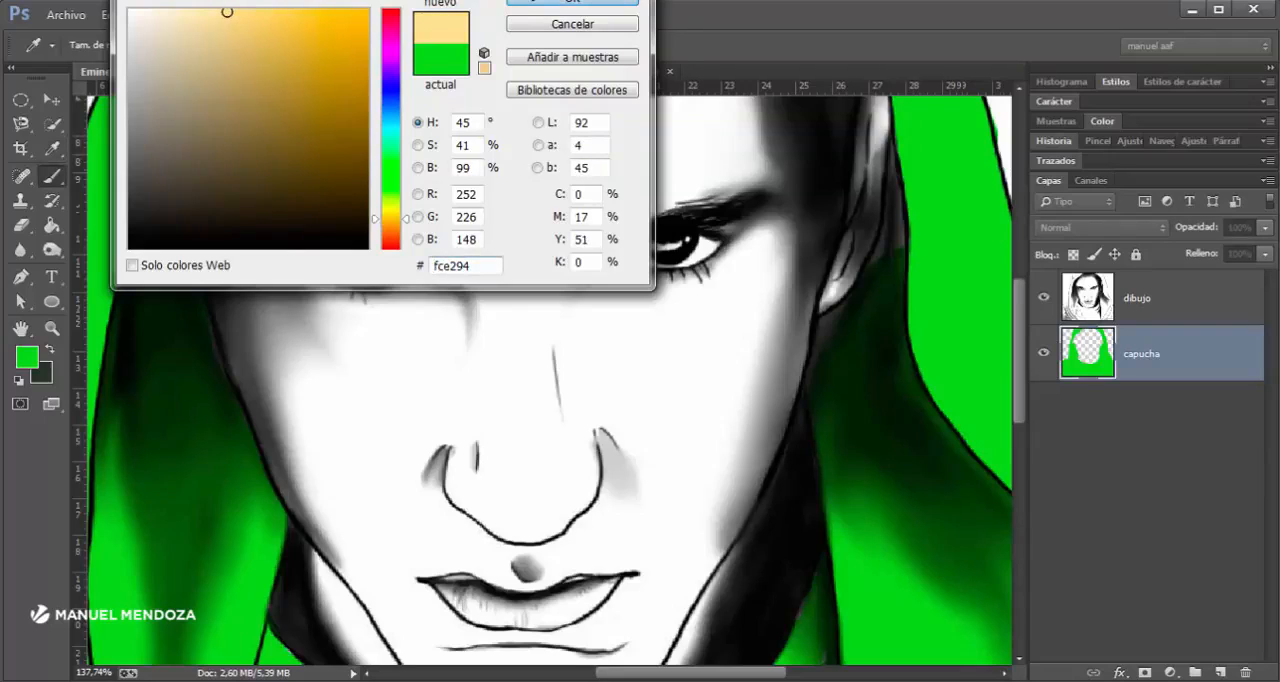
pyautogui.press('Return')
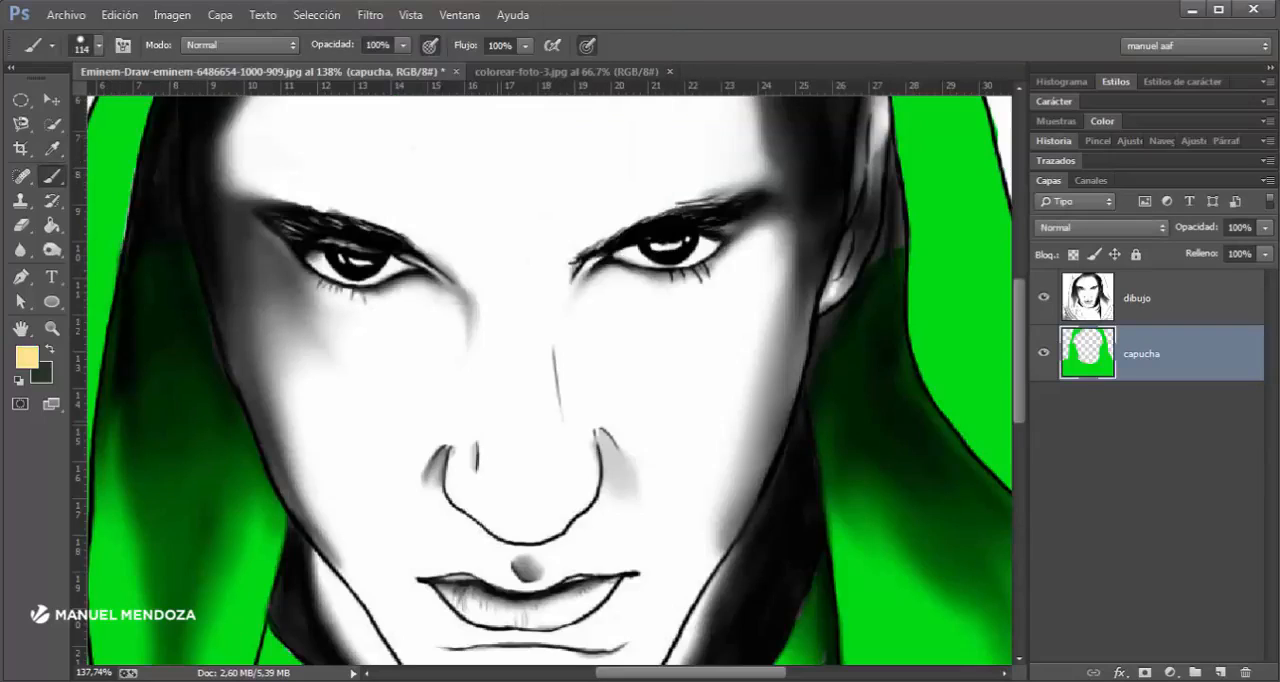
# - Undo the skin-tone stroke made on the capucha layer and add a new layer named rostro directly above it
pyautogui.moveTo(497, 421); pyautogui.dragTo(600, 378)
pyautogui.hotkey('ctrl', 'z')
pyautogui.click(1220, 672)
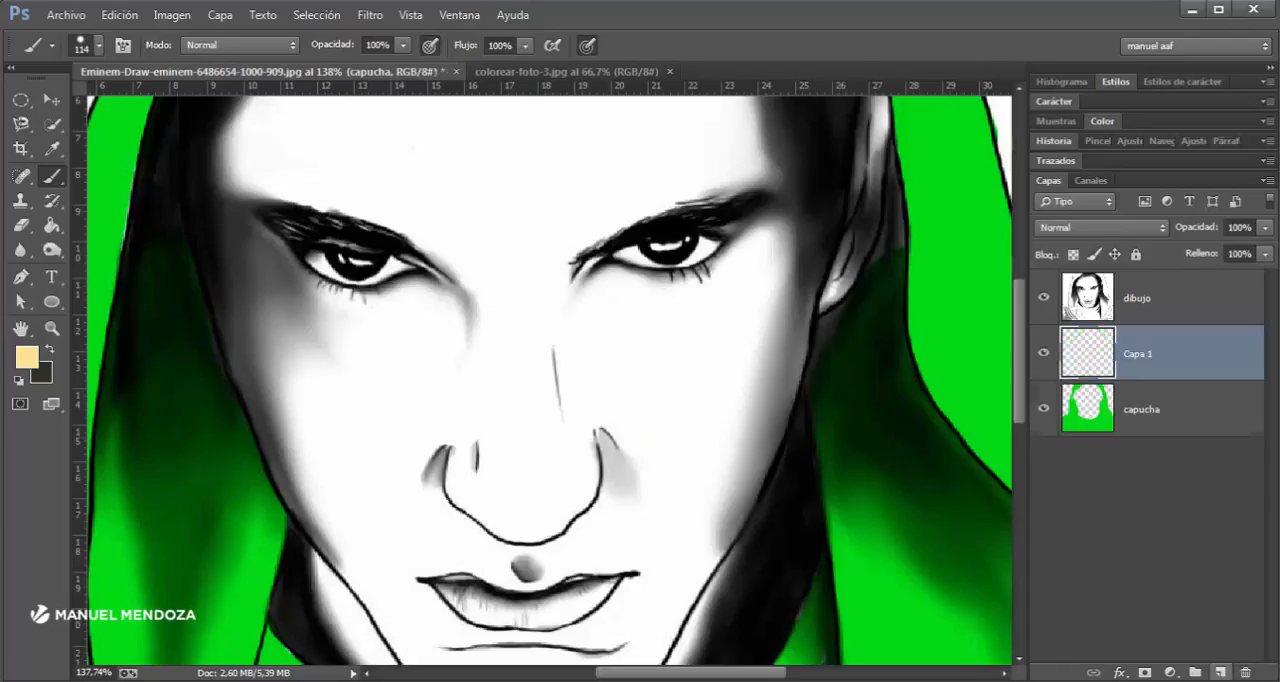
pyautogui.doubleClick(1138, 354)
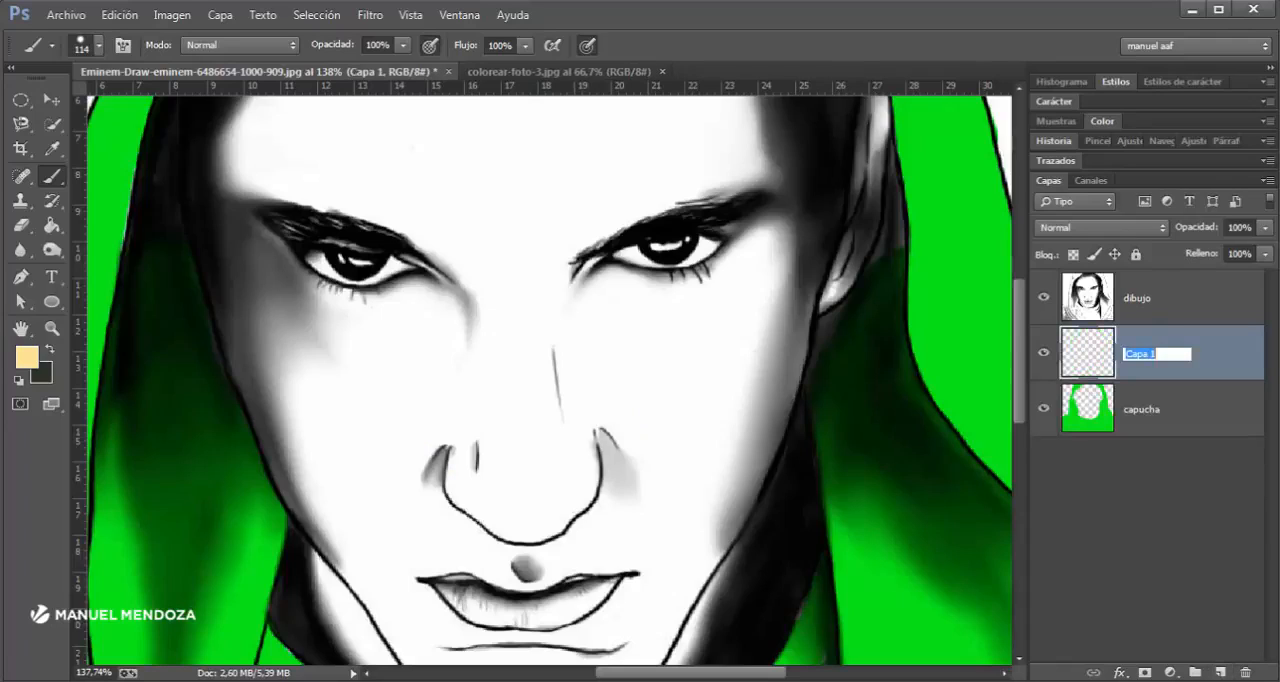
pyautogui.write('rostro')
pyautogui.press('Return')
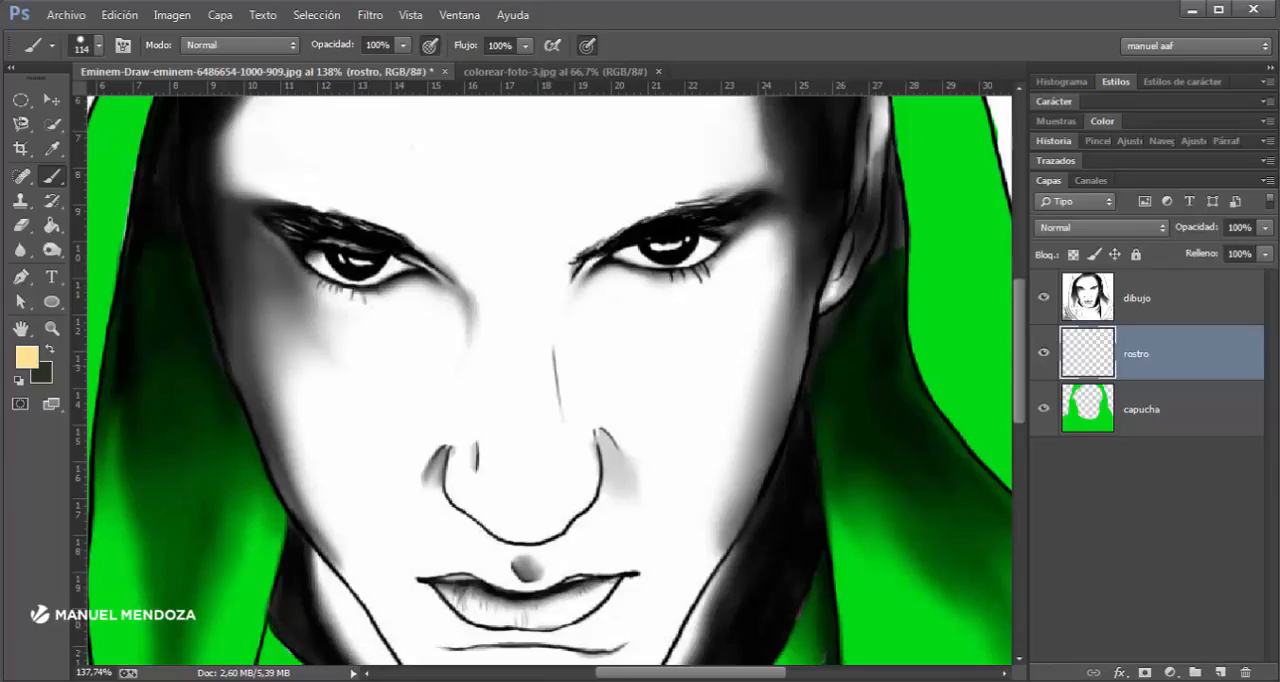
# - Paint the skin tone on the rostro layer over the nose, mouth, chin, cheeks and the eye on the image's left side
pyautogui.moveTo(636, 345); pyautogui.dragTo(572, 377)
pyautogui.scroll(-2, 563, 367)
pyautogui.moveTo(500, 270)
pyautogui.mouseDown()
pyautogui.moveTo(504, 403)
pyautogui.moveTo(445, 489)
pyautogui.moveTo(380, 390)
pyautogui.moveTo(430, 543)
pyautogui.moveTo(404, 506)
pyautogui.moveTo(530, 600)
pyautogui.moveTo(620, 570)
pyautogui.moveTo(650, 470)
pyautogui.moveTo(620, 630)
pyautogui.mouseUp()
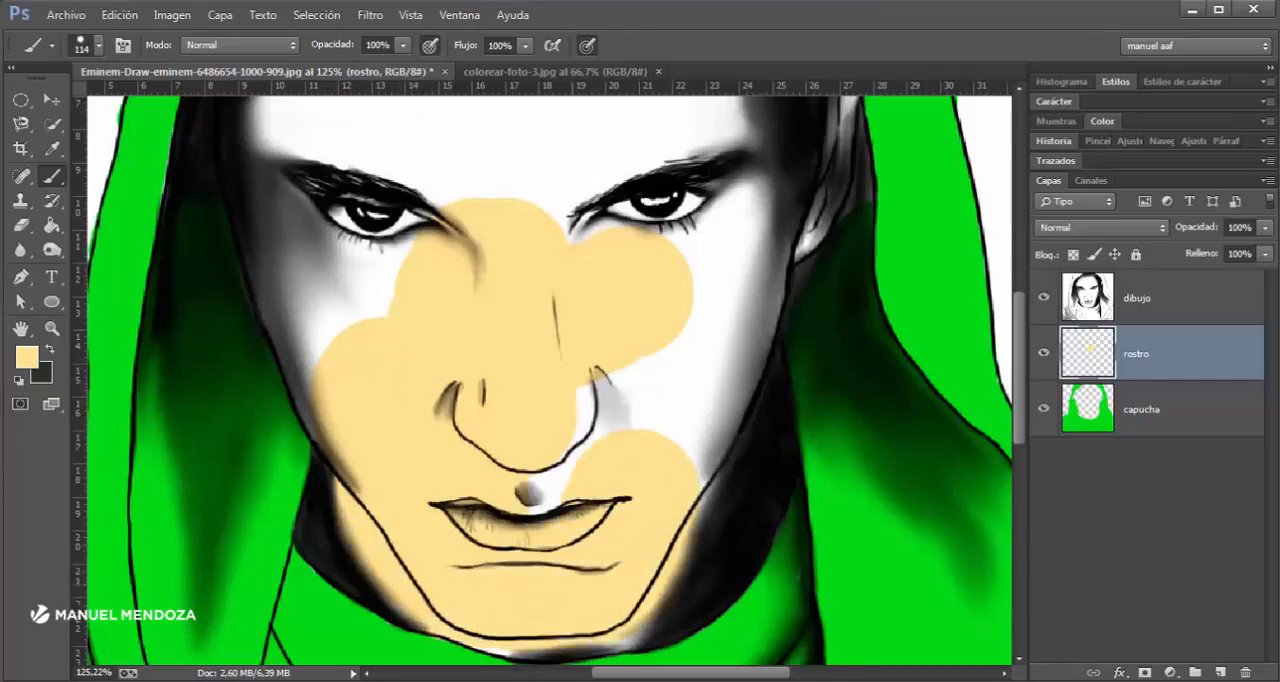
pyautogui.moveTo(510, 588)
pyautogui.mouseDown()
pyautogui.moveTo(606, 578)
pyautogui.moveTo(668, 474)
pyautogui.moveTo(600, 442)
pyautogui.moveTo(618, 430)
pyautogui.mouseUp()
pyautogui.moveTo(448, 290)
pyautogui.mouseDown()
pyautogui.moveTo(366, 310)
pyautogui.moveTo(343, 263)
pyautogui.moveTo(398, 395)
pyautogui.mouseUp()
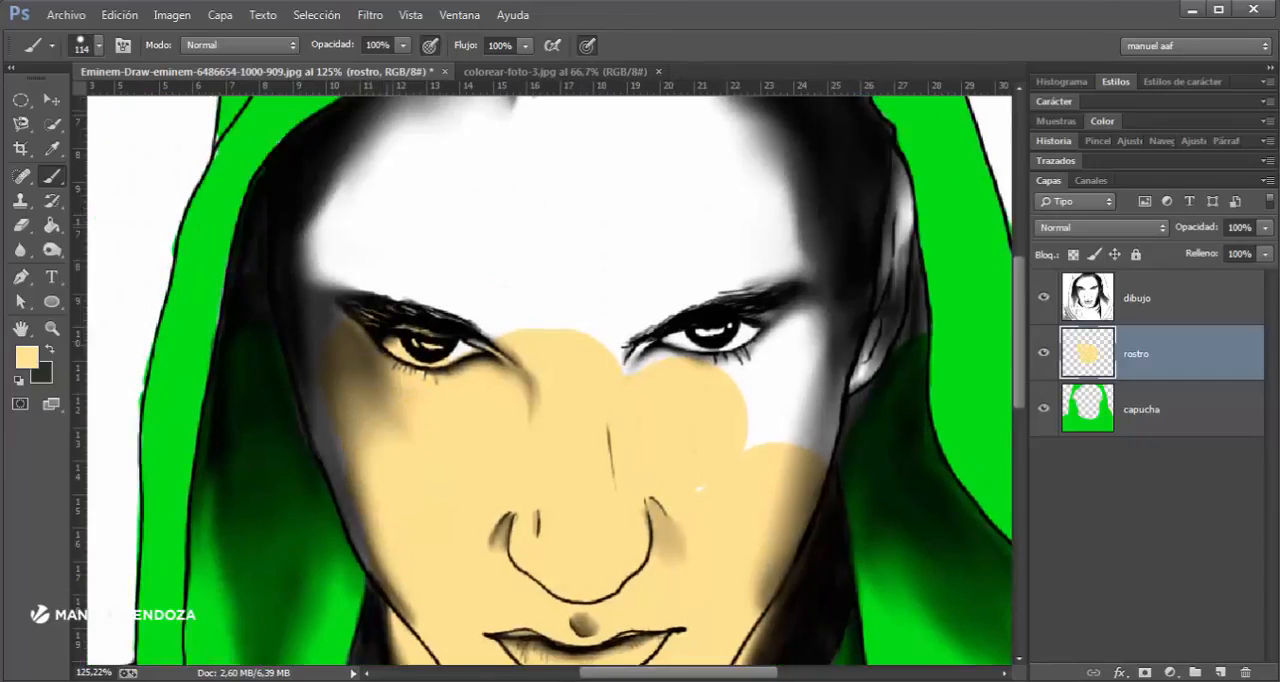
pyautogui.moveTo(396, 345); pyautogui.dragTo(381, 275)
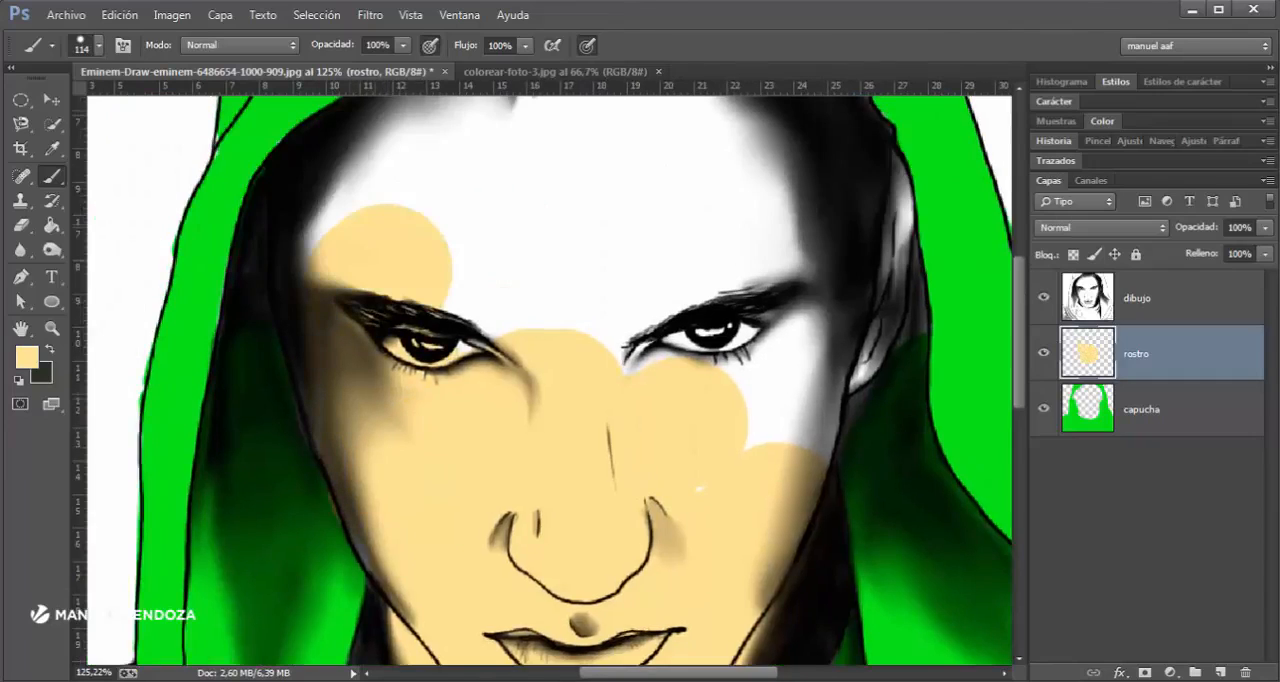
# - Paint the skin tone over the forehead, the eye on the image's right side and the adjoining cheek
pyautogui.moveTo(348, 208); pyautogui.dragTo(440, 150)
pyautogui.moveTo(500, 200)
pyautogui.mouseDown()
pyautogui.moveTo(780, 400)
pyautogui.moveTo(760, 200)
pyautogui.moveTo(580, 130)
pyautogui.mouseUp()
pyautogui.moveTo(660, 215); pyautogui.dragTo(688, 229)
pyautogui.moveTo(768, 415); pyautogui.dragTo(774, 443)
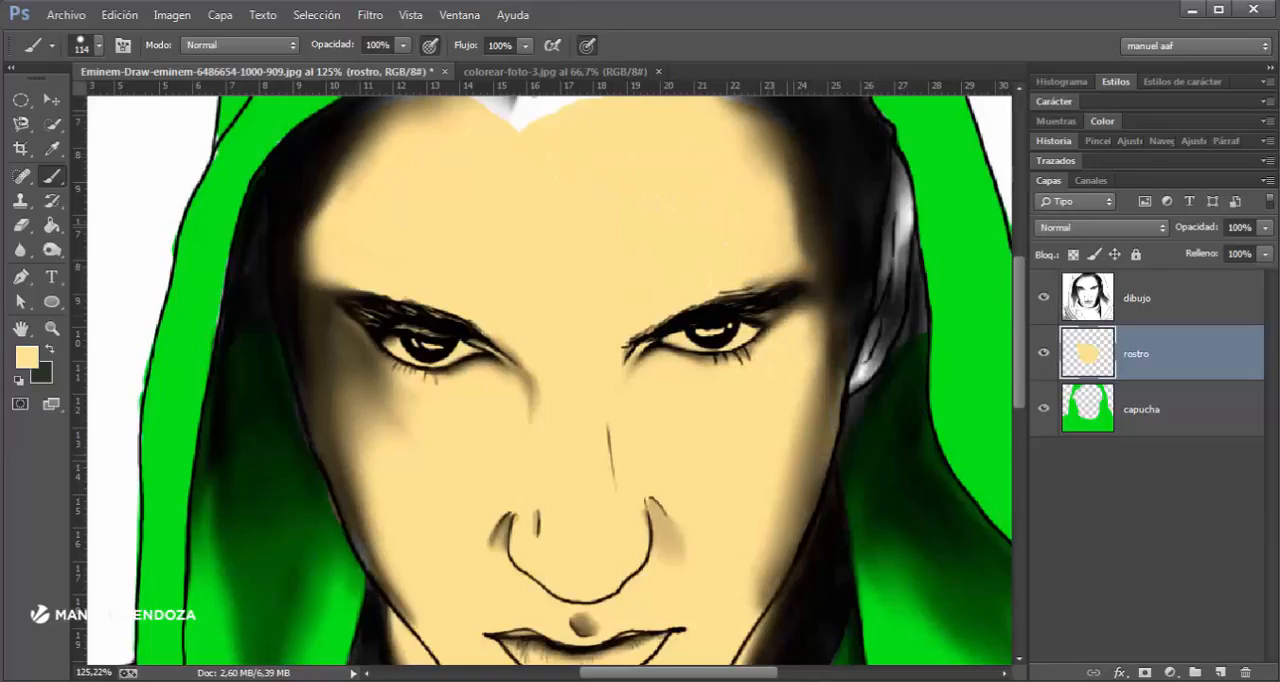
pyautogui.moveTo(815, 300)
pyautogui.mouseDown()
pyautogui.moveTo(826, 262)
pyautogui.moveTo(812, 370)
pyautogui.mouseUp()
pyautogui.moveTo(700, 250); pyautogui.dragTo(712, 404)
pyautogui.moveTo(575, 304)
pyautogui.mouseDown()
pyautogui.moveTo(462, 267)
pyautogui.moveTo(575, 299)
pyautogui.moveTo(587, 283)
pyautogui.mouseUp()
# - Reduce the brush to 79 px, lower its hardness for a soft edge and paint the skin tone up to the hairline
pyautogui.scroll(5, 574, 287)
pyautogui.moveTo(583, 216); pyautogui.dragTo(690, 198)
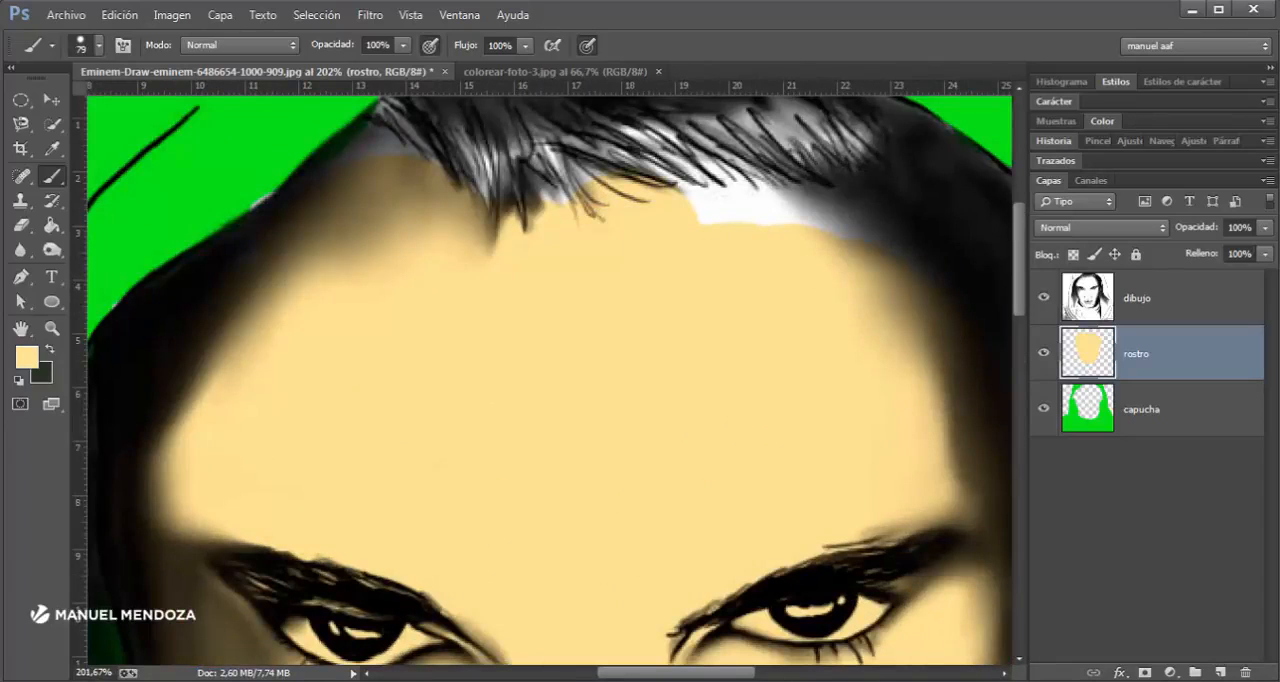
pyautogui.click(86, 44)
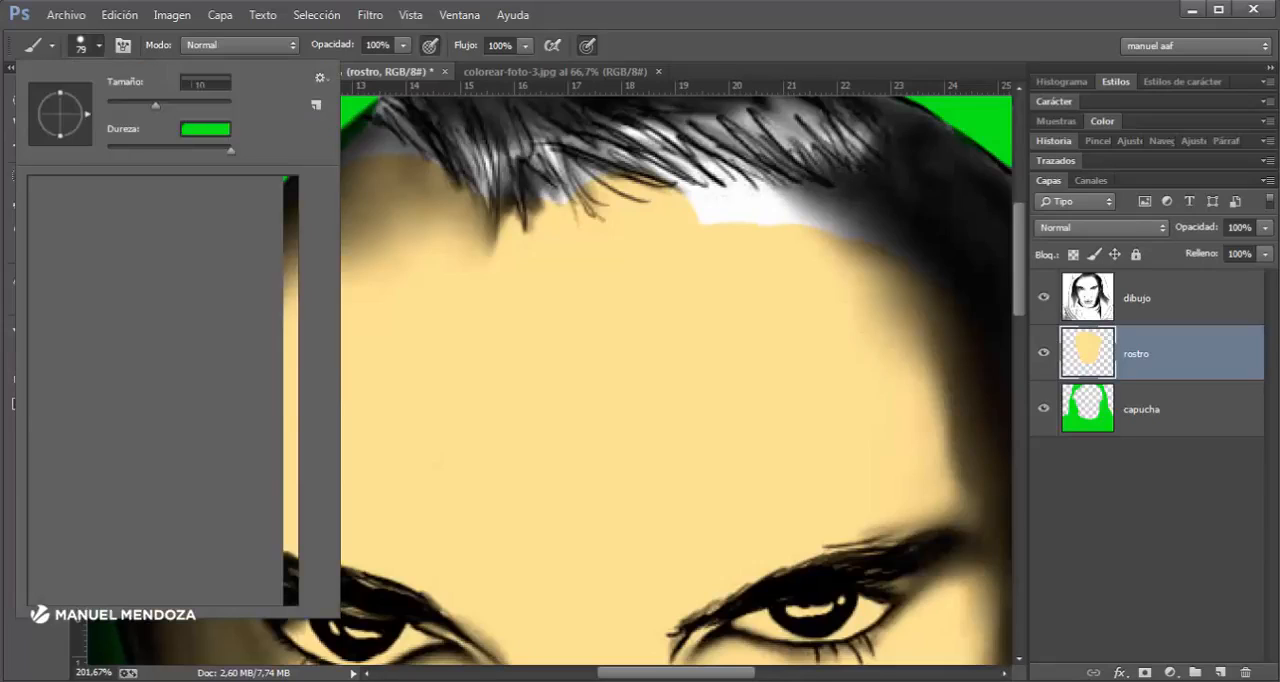
pyautogui.click(98, 46)
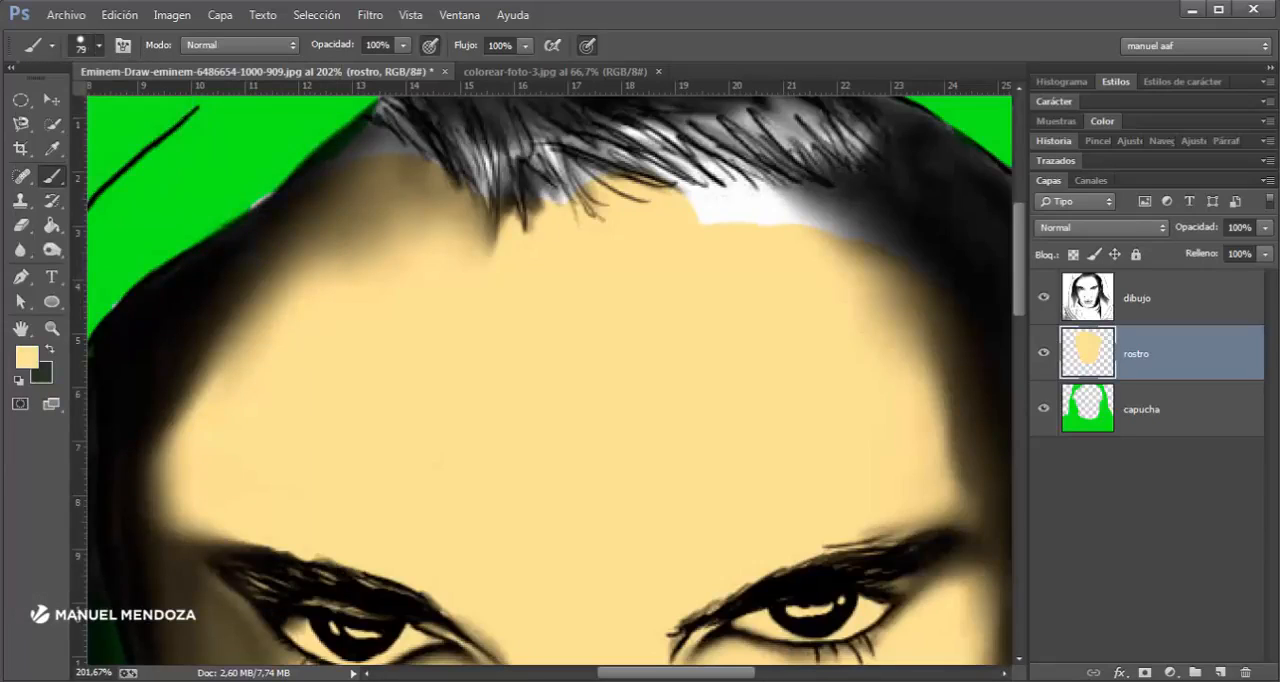
pyautogui.click(98, 45)
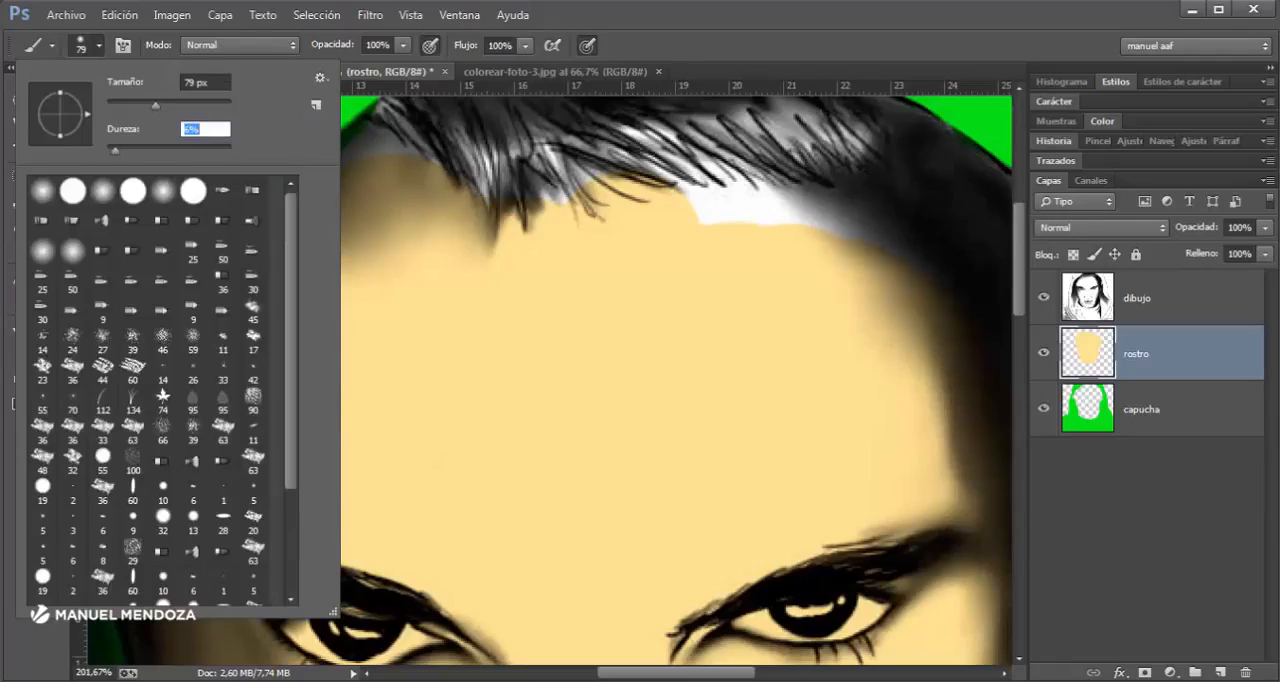
pyautogui.moveTo(704, 240); pyautogui.dragTo(760, 256)
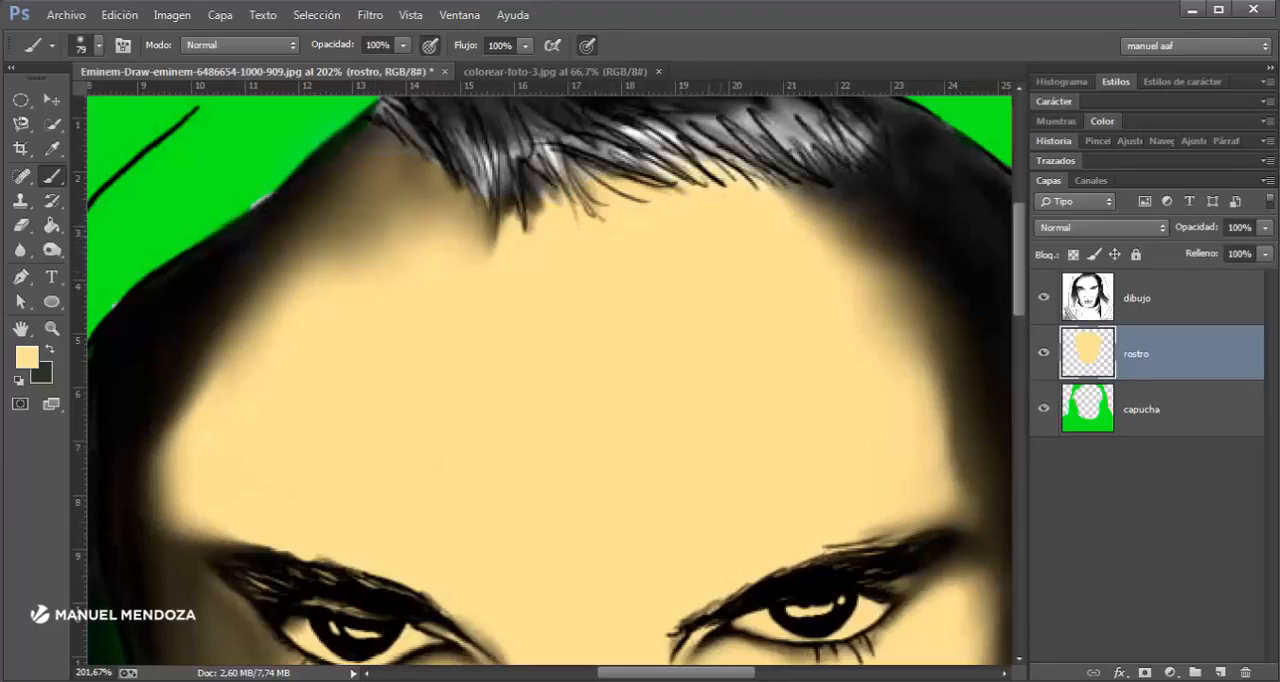
# - Paint the skin tone over the remaining white upper part of the ear
pyautogui.moveTo(660, 310); pyautogui.dragTo(680, 336)
pyautogui.scroll(-2, 668, 336)
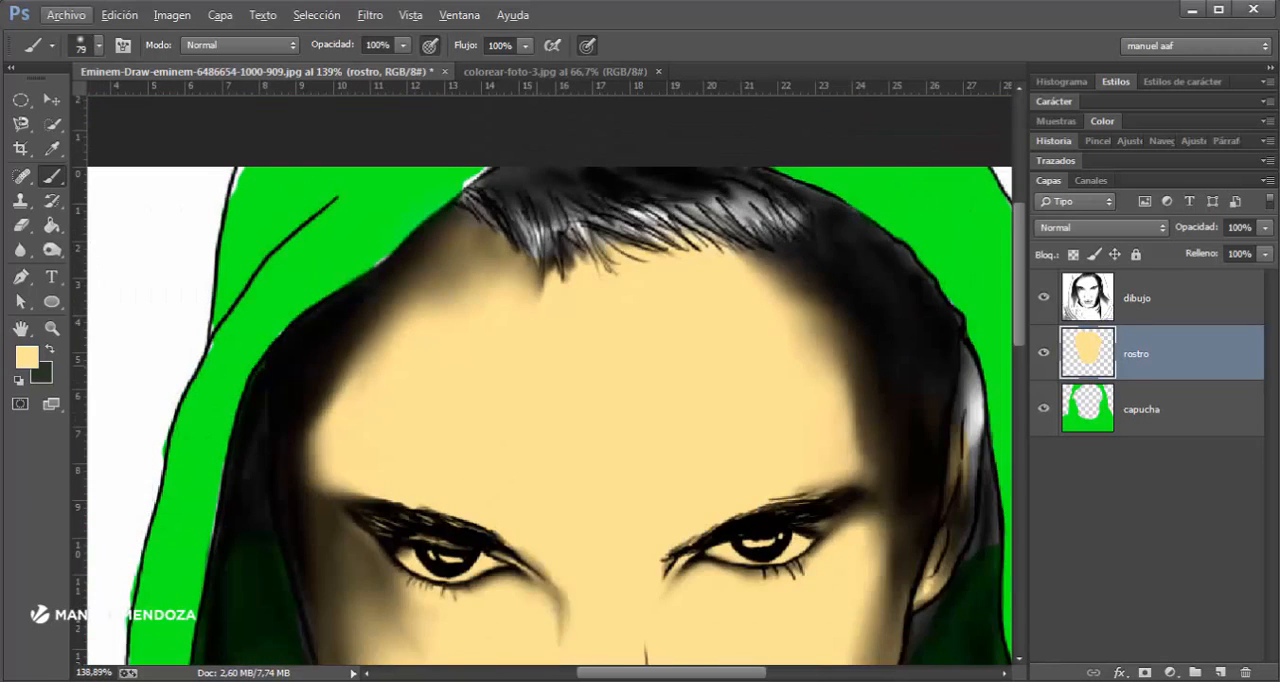
pyautogui.moveTo(438, 280); pyautogui.dragTo(453, 433)
pyautogui.moveTo(804, 567); pyautogui.dragTo(762, 351)
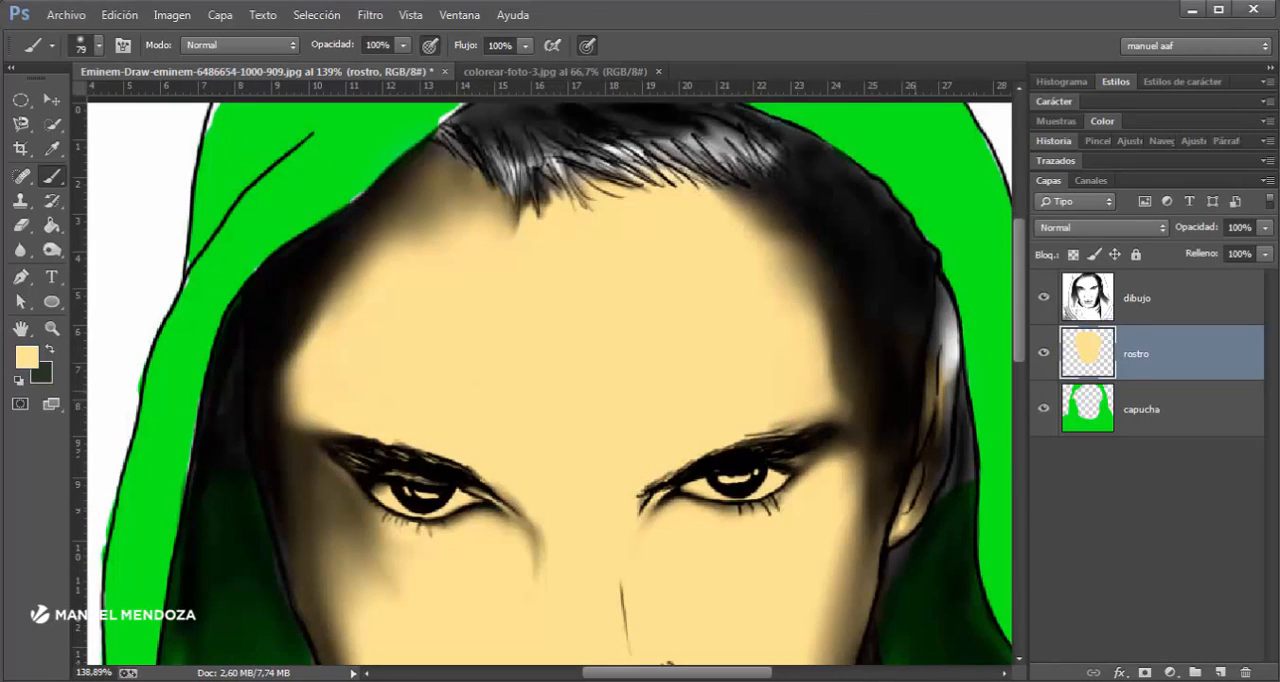
pyautogui.moveTo(948, 366); pyautogui.dragTo(957, 352)
pyautogui.moveTo(860, 460); pyautogui.dragTo(863, 299)
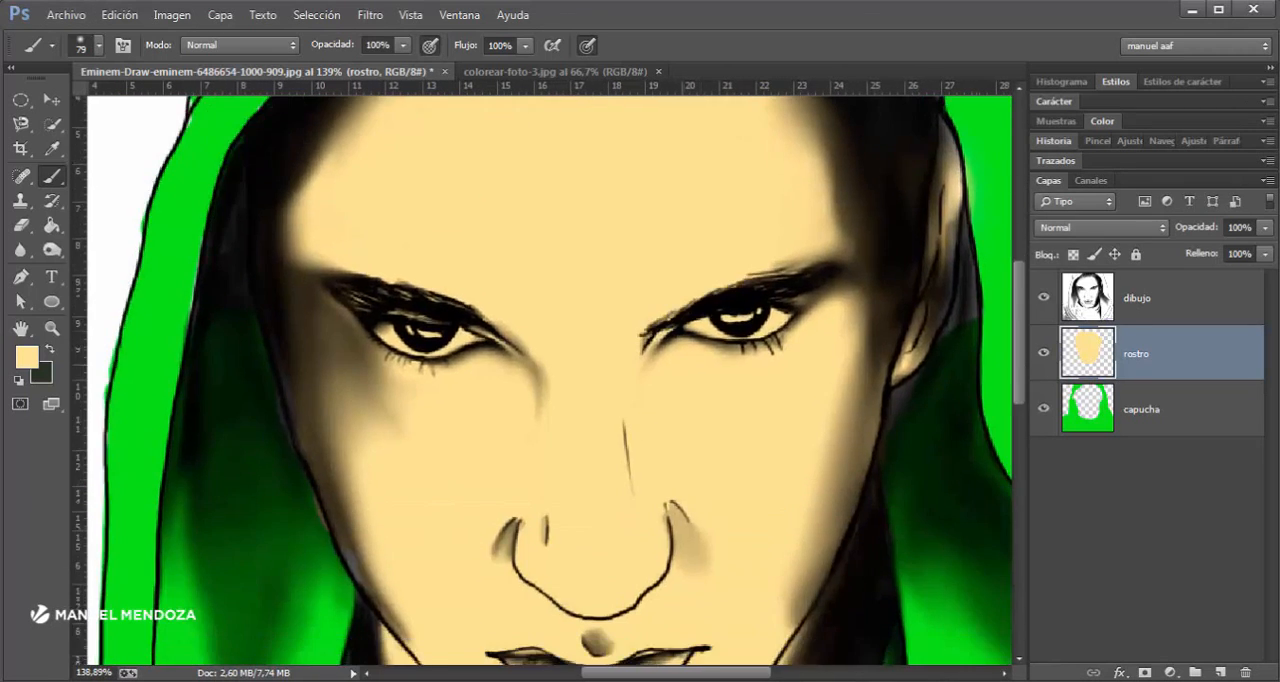
# - Create a new layer above the rostro layer and rename it ojos
pyautogui.scroll(3, 365, 310)
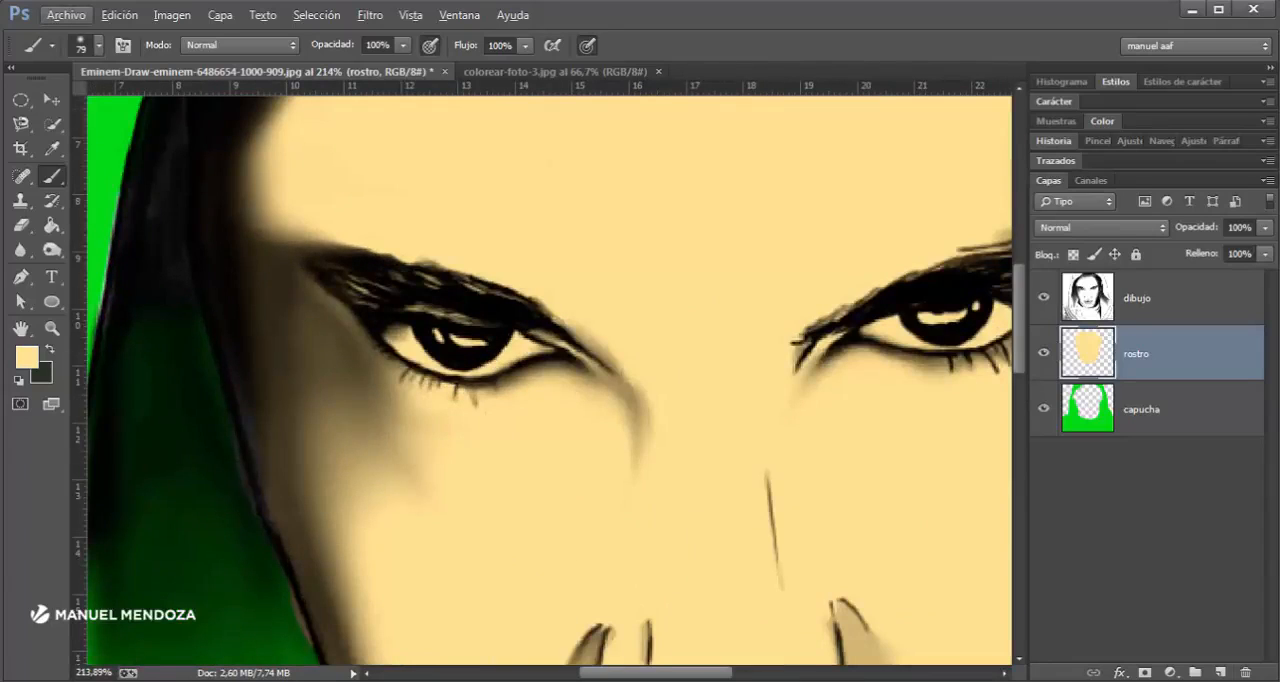
pyautogui.click(1221, 672)
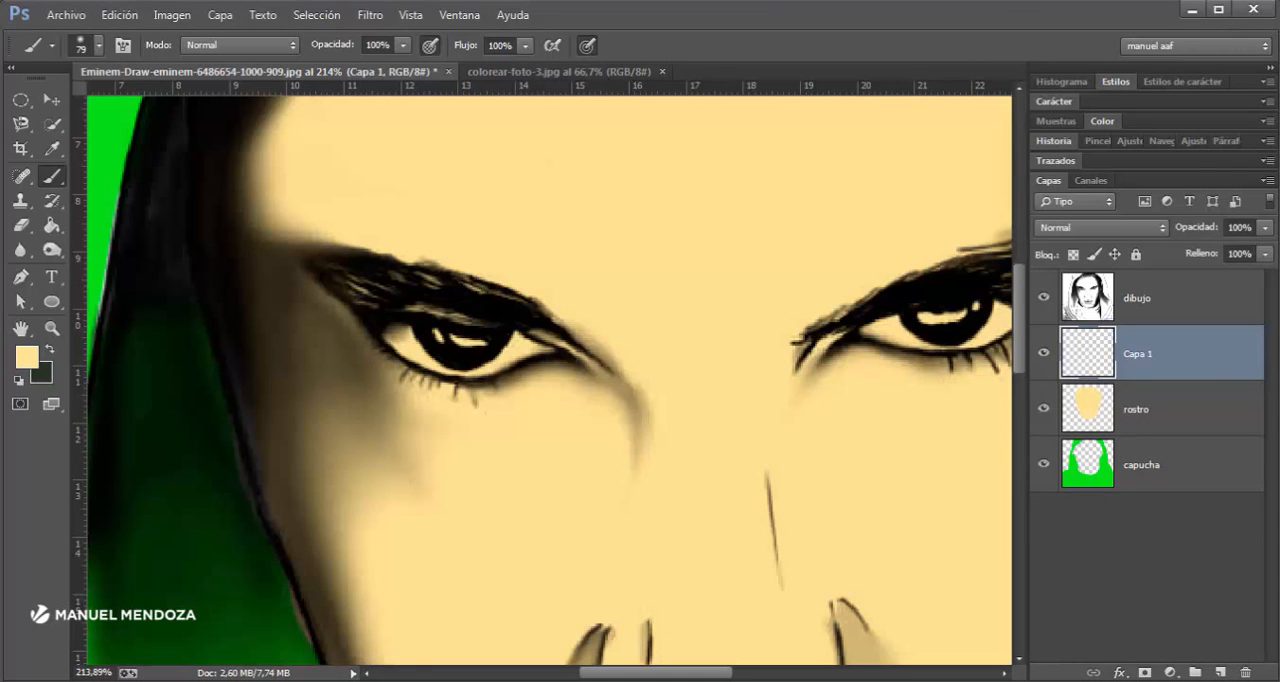
pyautogui.doubleClick(1180, 354)
pyautogui.press('Escape')
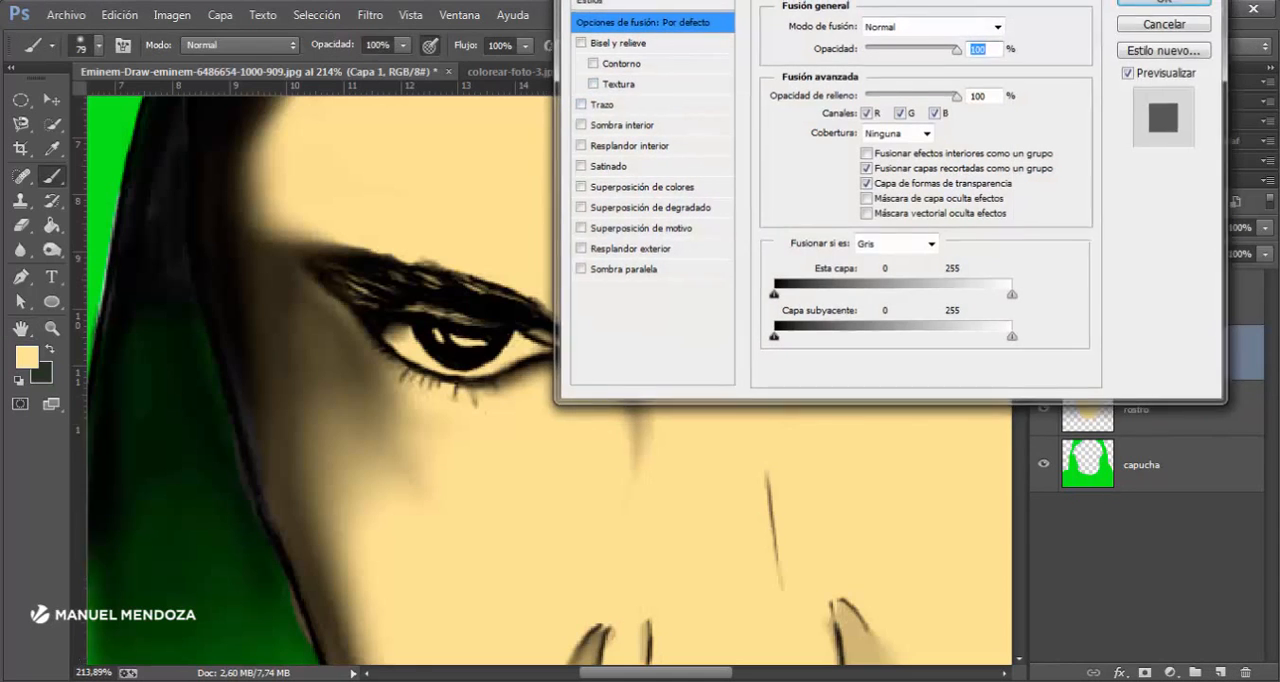
pyautogui.doubleClick(1138, 354)
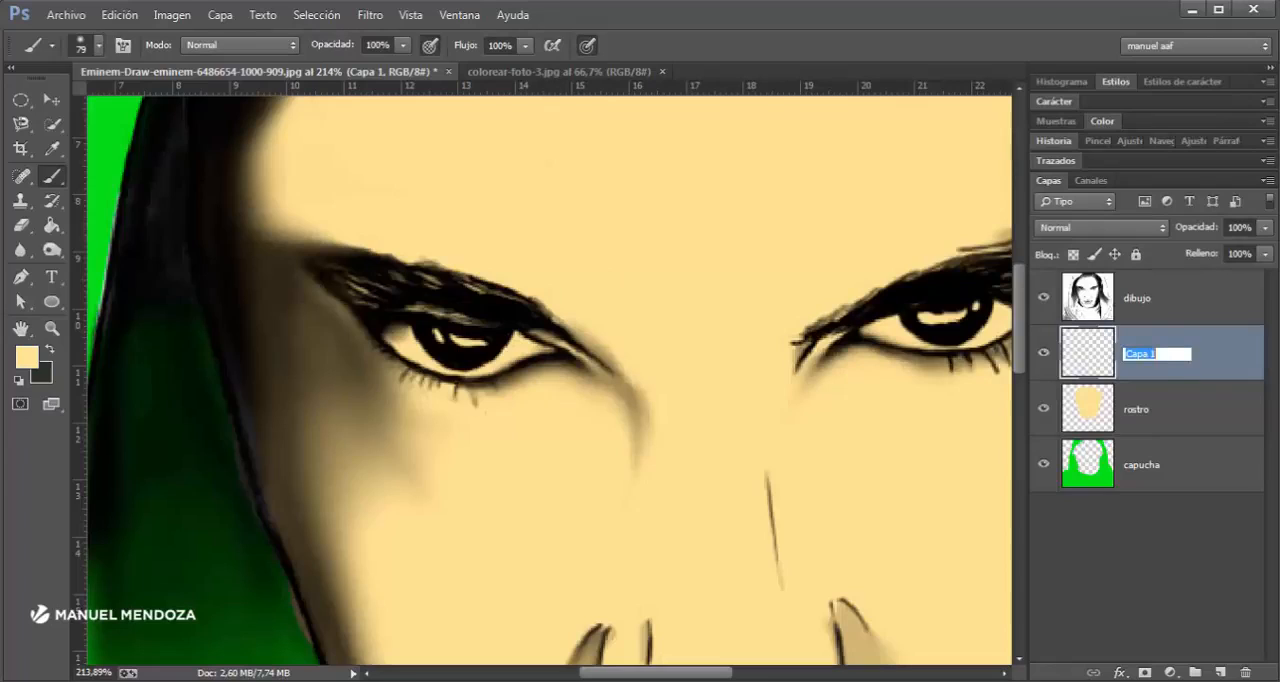
pyautogui.write('ojos')
pyautogui.press('Return')
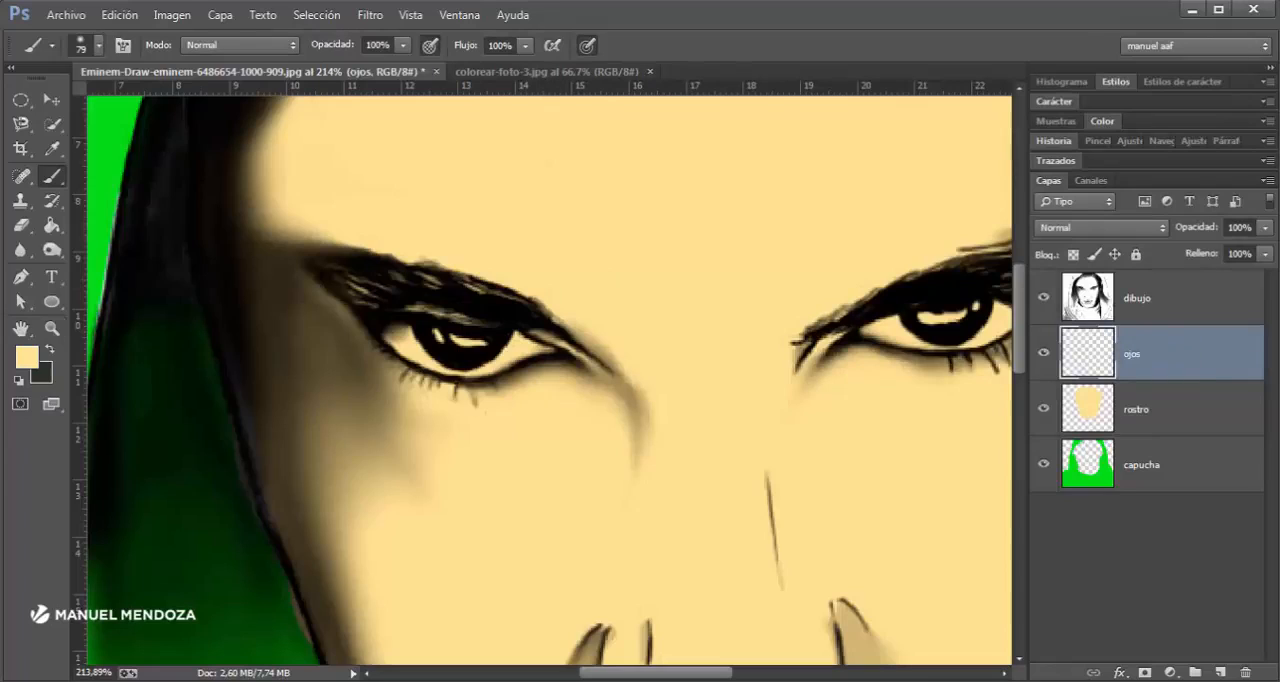
# - Set the foreground color to white and paint the whites of both eyes with a 20 px brush on the ojos layer
pyautogui.click(27, 357)
pyautogui.moveTo(138, 13); pyautogui.dragTo(131, 8)
pyautogui.click(571, 2)
pyautogui.moveTo(467, 328)
pyautogui.mouseDown()
pyautogui.moveTo(412, 346)
pyautogui.moveTo(498, 366)
pyautogui.moveTo(528, 347)
pyautogui.mouseUp()
pyautogui.moveTo(890, 332)
pyautogui.mouseDown()
pyautogui.moveTo(950, 322)
pyautogui.moveTo(785, 358)
pyautogui.mouseUp()
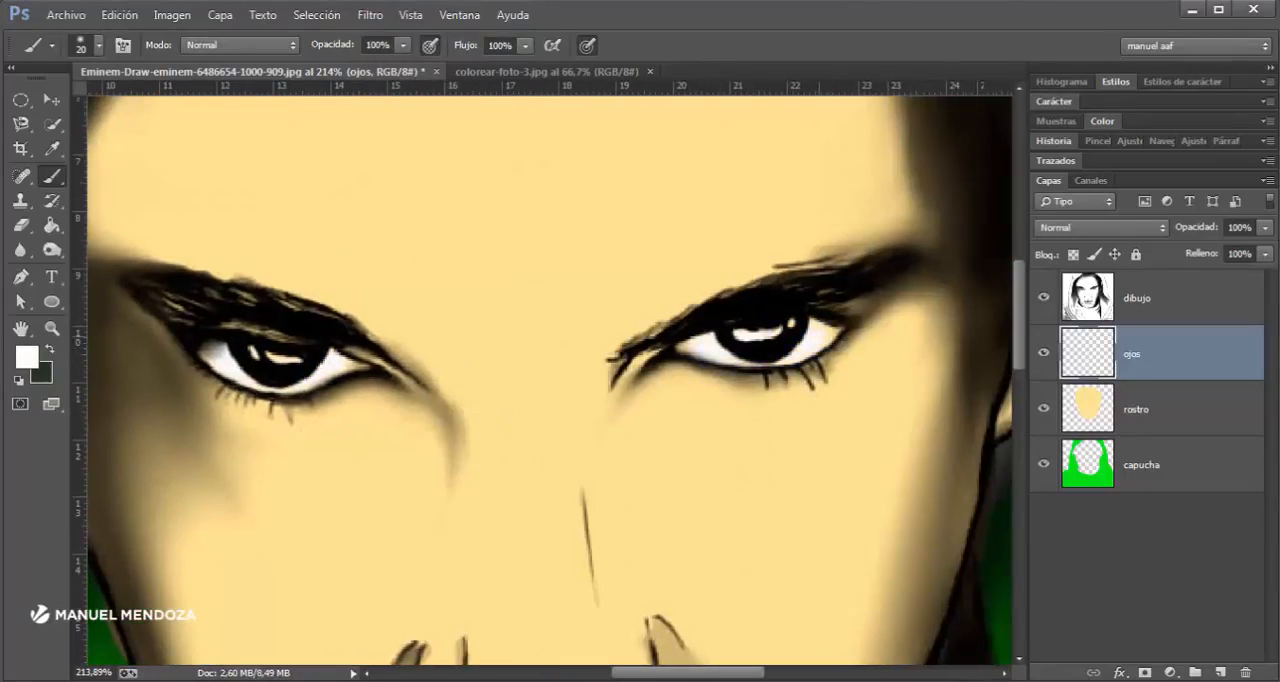
pyautogui.scroll(-3, 688, 370)
pyautogui.scroll(-3, 690, 368)
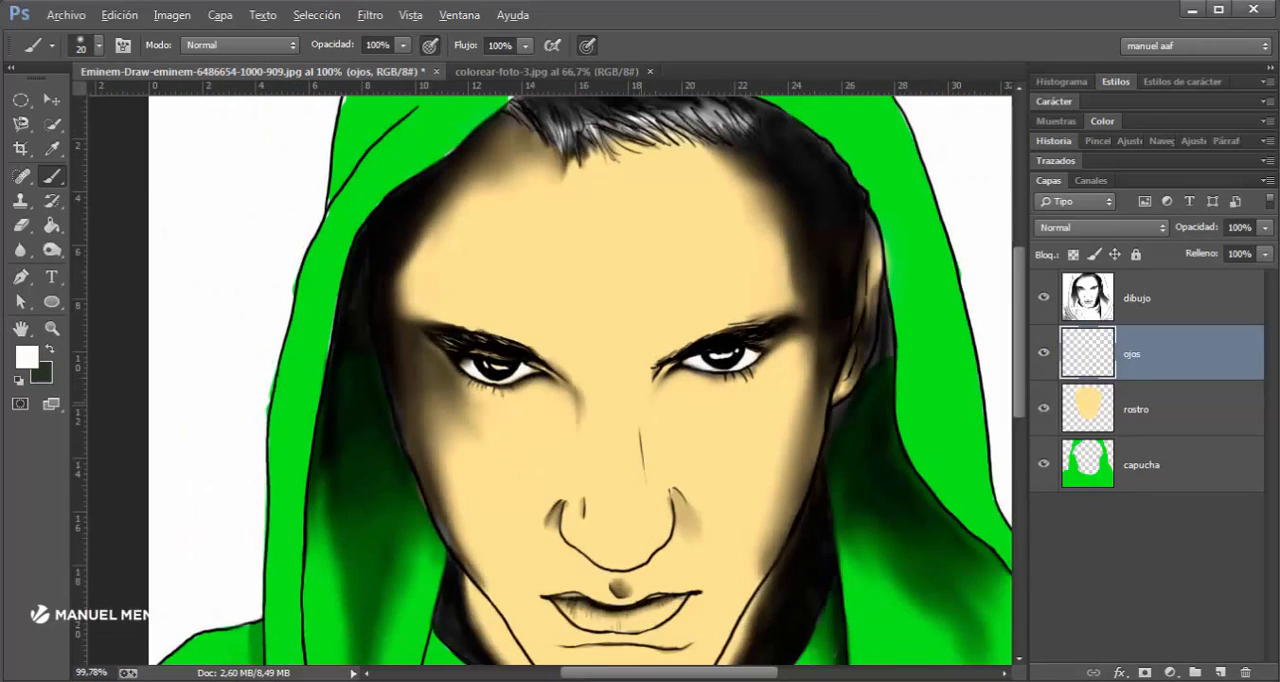
pyautogui.moveTo(690, 368); pyautogui.dragTo(659, 179)
pyautogui.scroll(3, 420, 305)
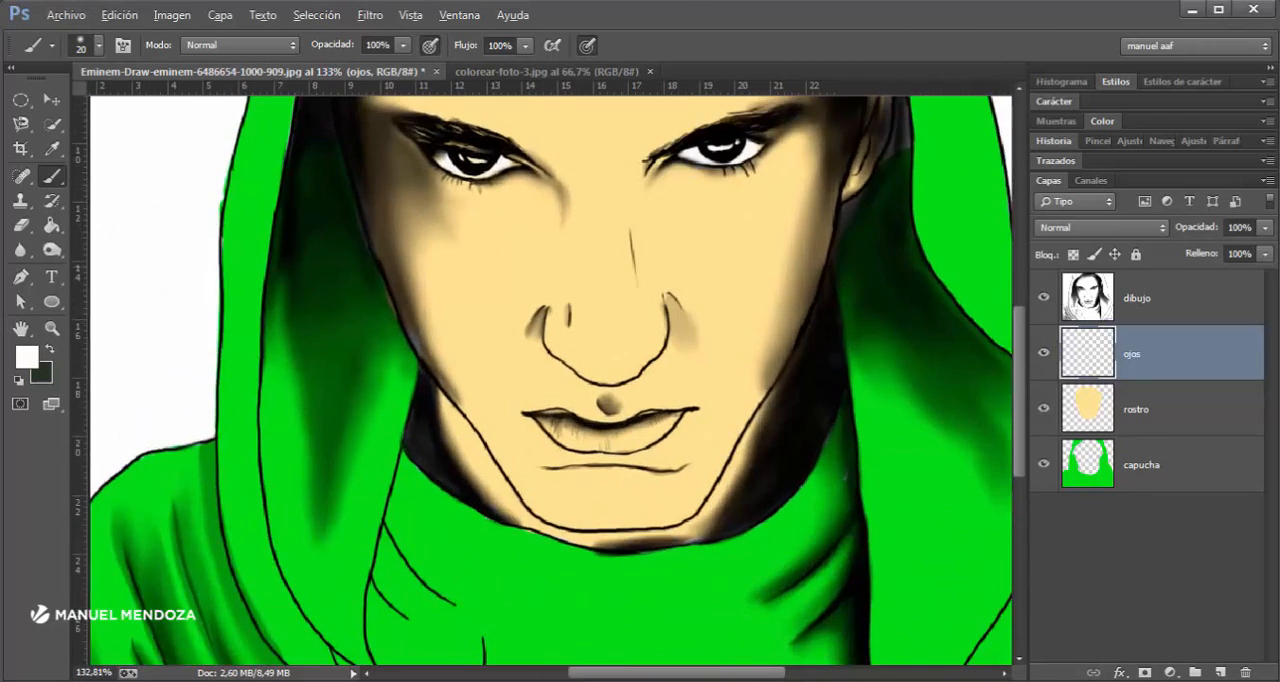
pyautogui.moveTo(420, 305); pyautogui.dragTo(442, 480)
pyautogui.scroll(-1, 820, 520)
pyautogui.moveTo(820, 520); pyautogui.dragTo(706, 402)
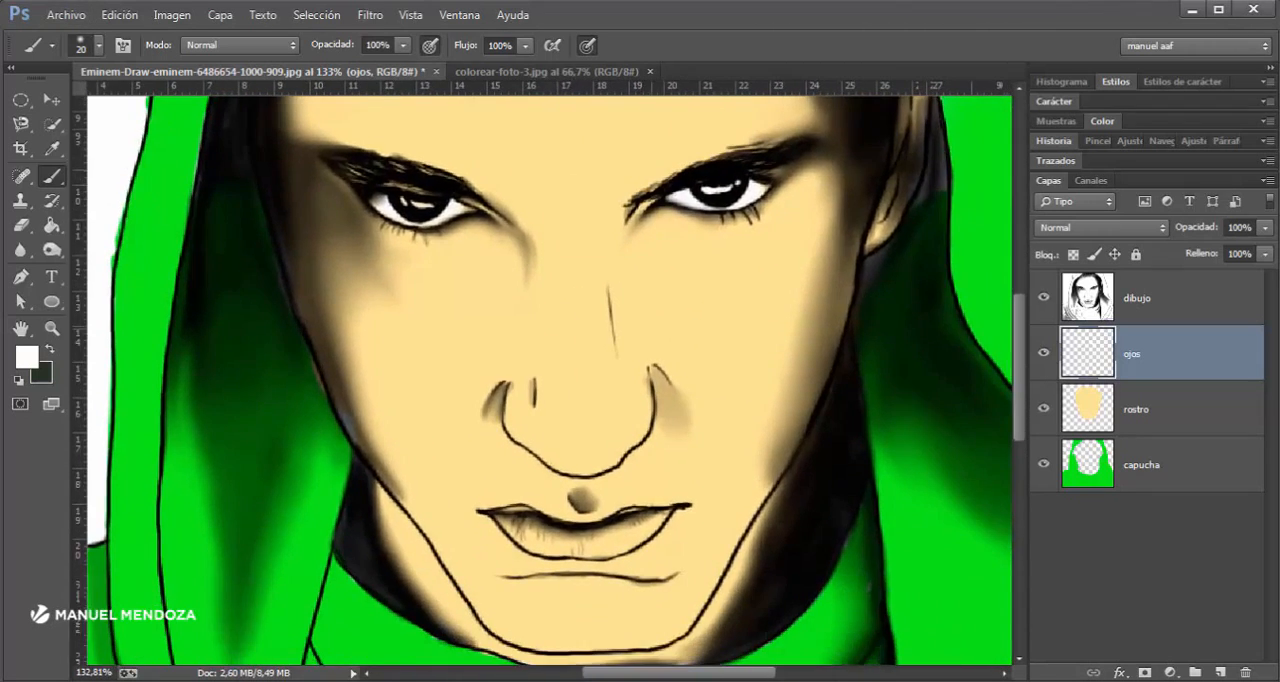
pyautogui.scroll(-3, 706, 402)
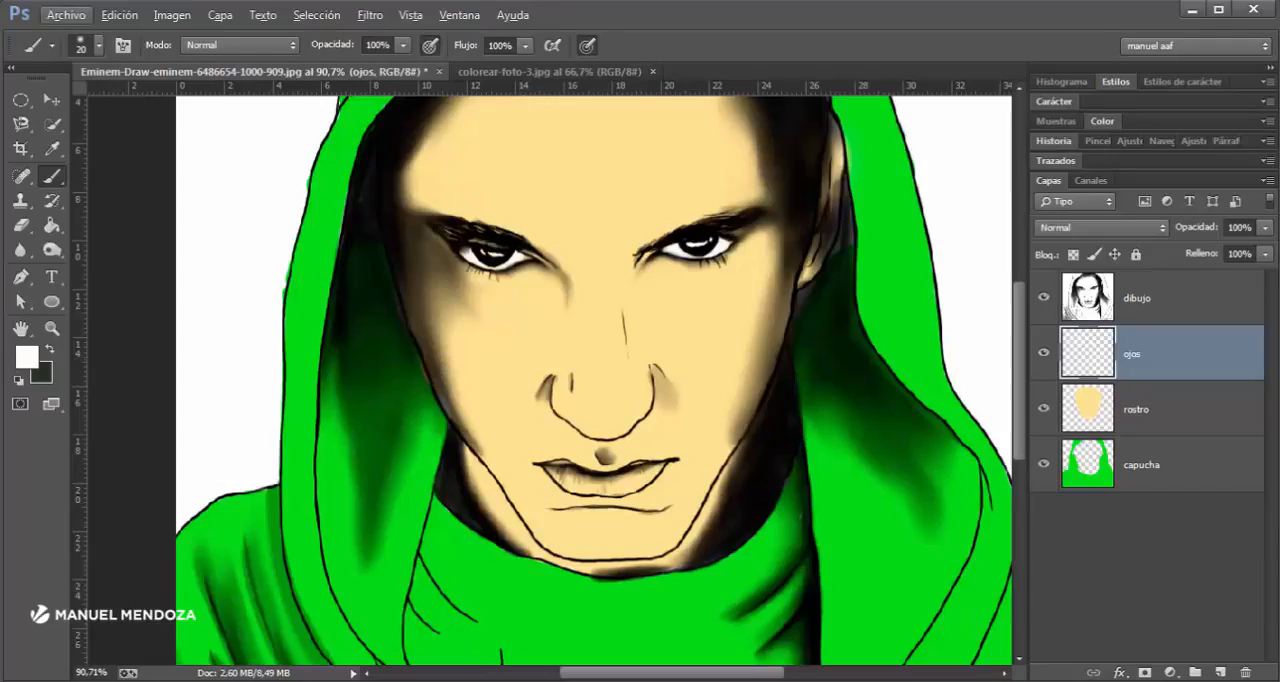
# - Adjust the capucha layer's hue/saturation to Tono +5, Saturación +7 and Luminosidad +3
pyautogui.click(1140, 464)
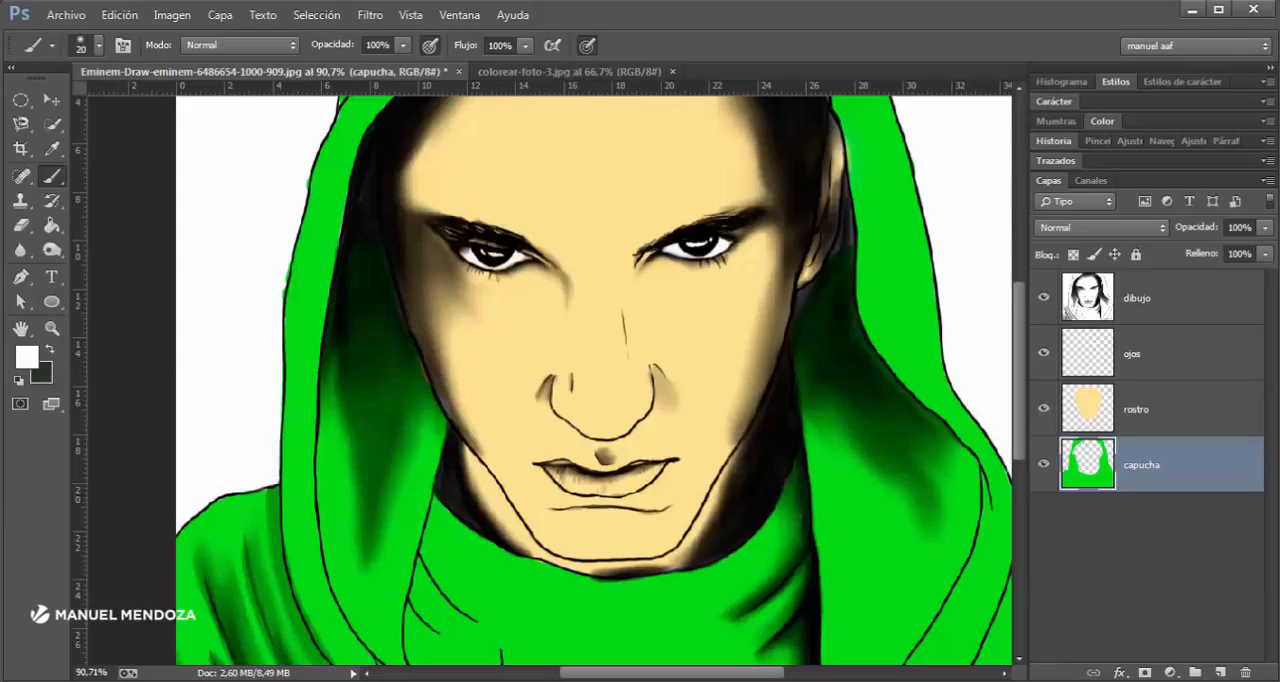
pyautogui.click(172, 15)
pyautogui.moveTo(183, 62)
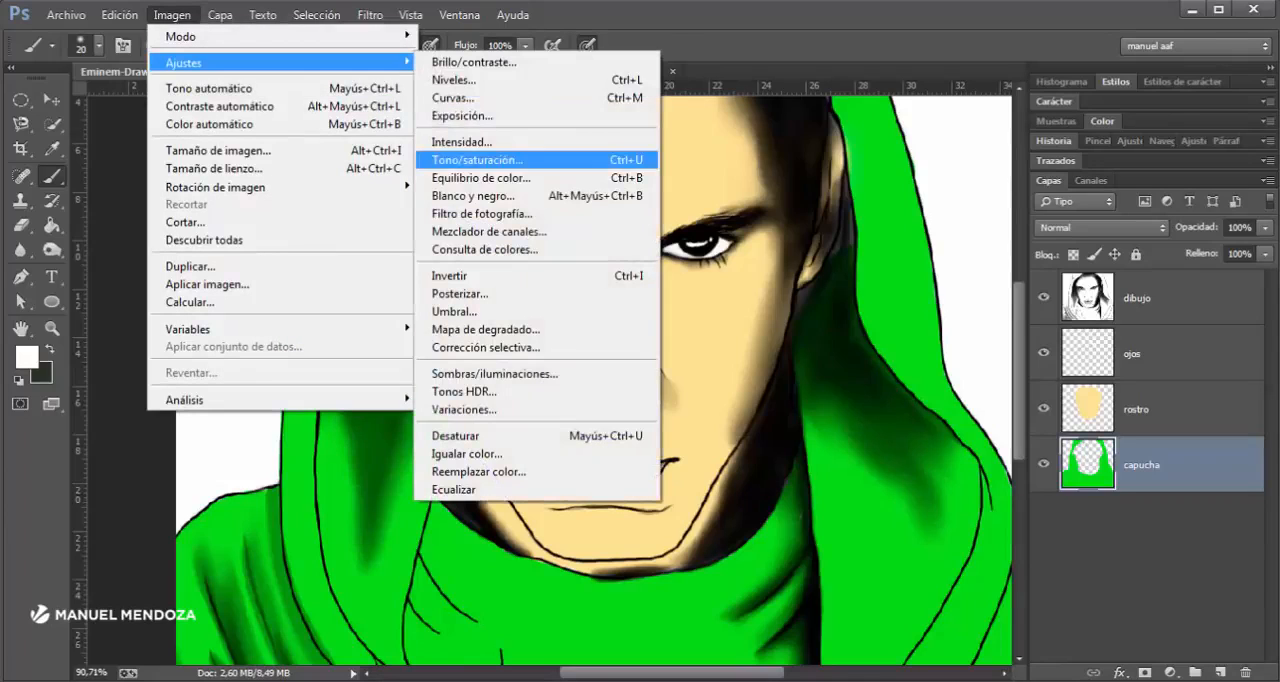
pyautogui.click(476, 160)
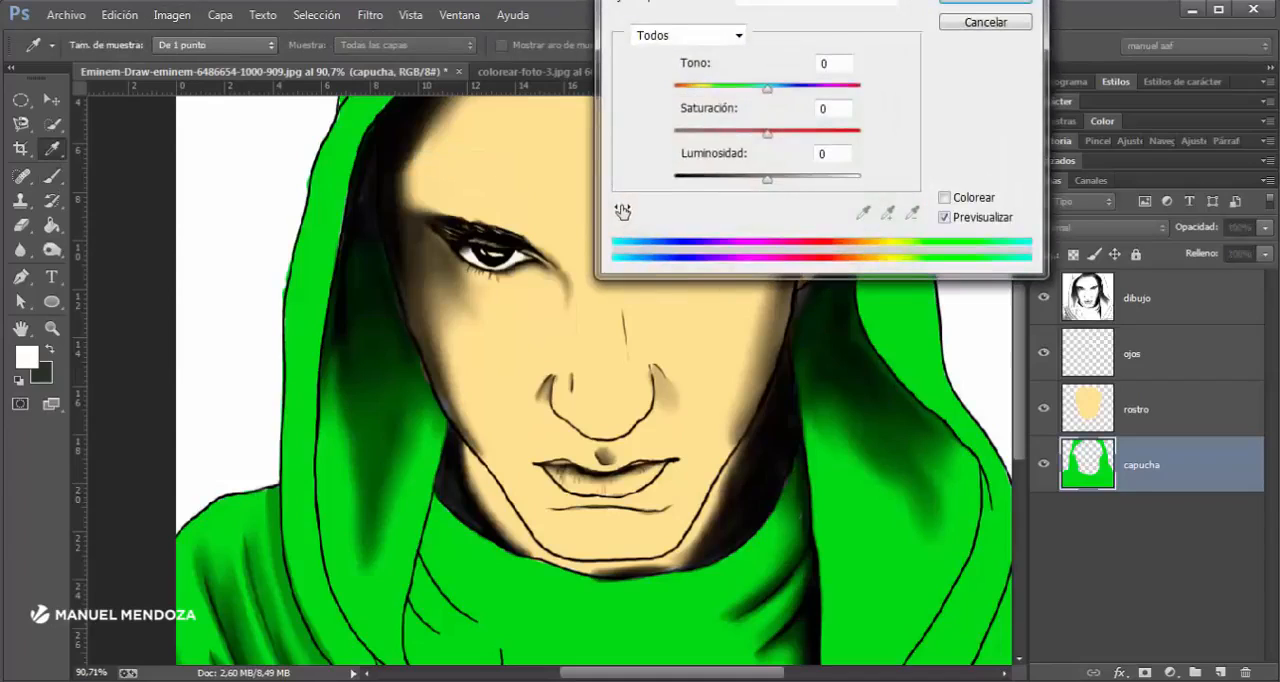
pyautogui.moveTo(800, 2); pyautogui.dragTo(1114, 70)
pyautogui.moveTo(1081, 196)
pyautogui.mouseDown()
pyautogui.moveTo(1021, 196)
pyautogui.moveTo(1086, 196)
pyautogui.mouseUp()
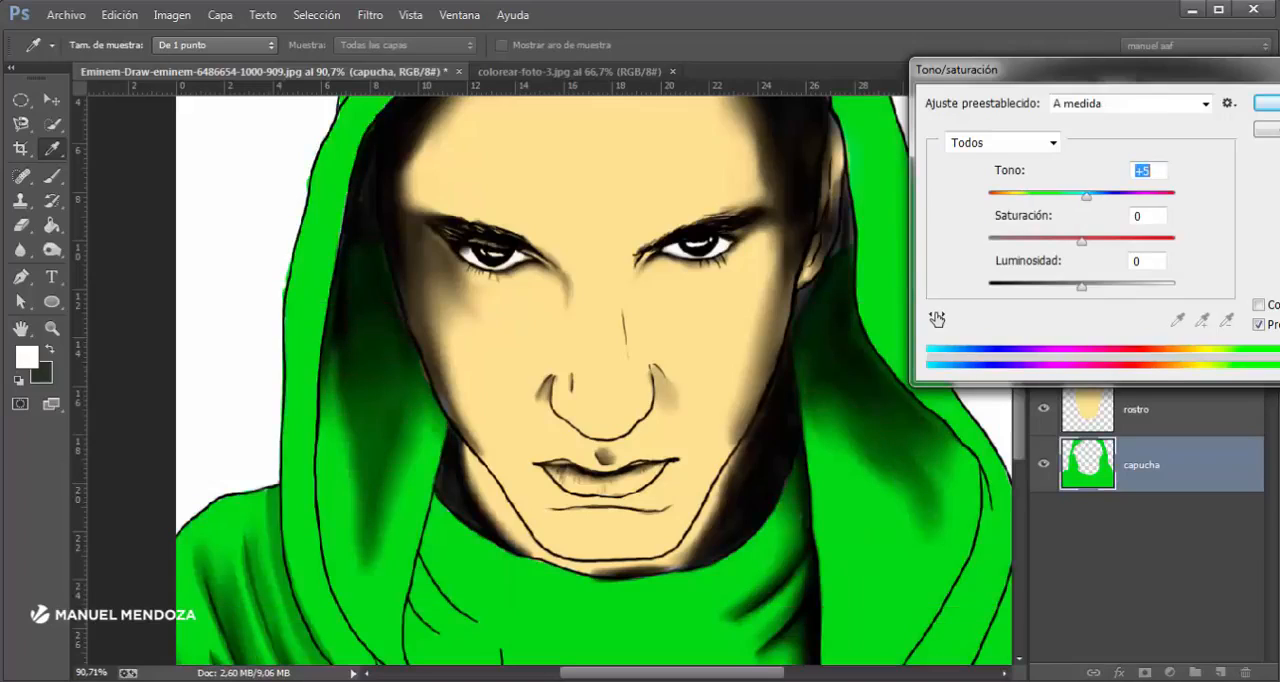
pyautogui.moveTo(1081, 241); pyautogui.dragTo(988, 241)
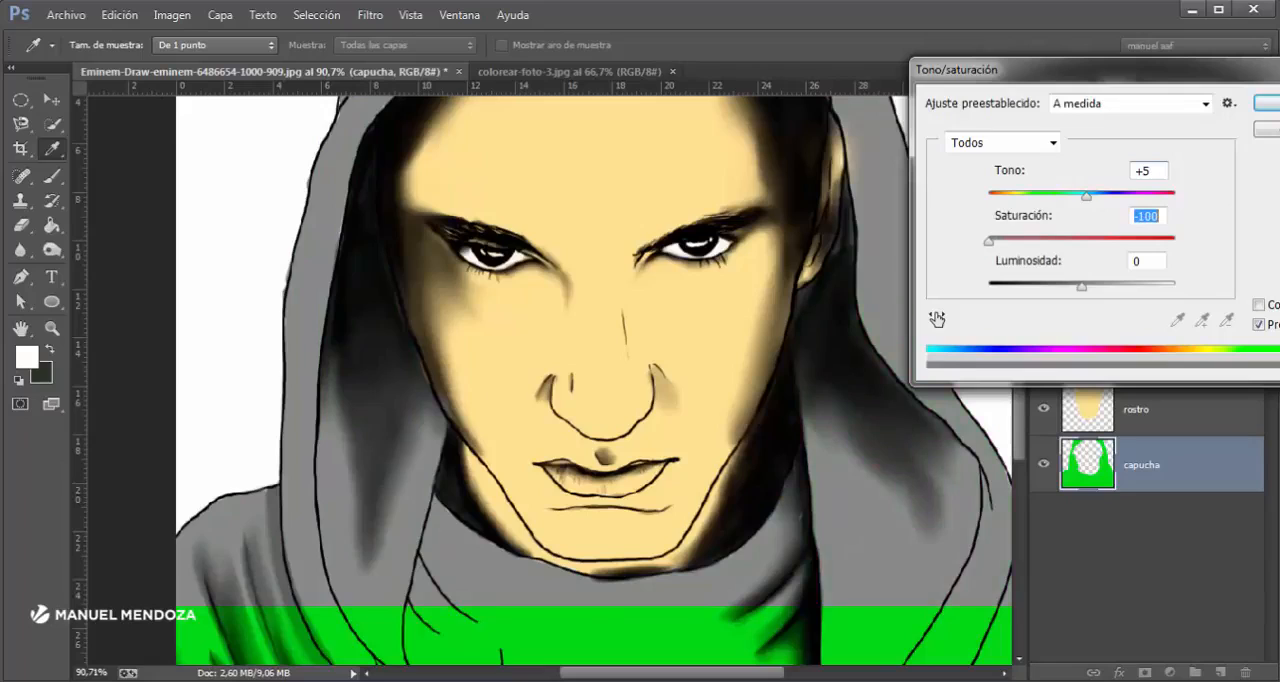
pyautogui.moveTo(988, 241); pyautogui.dragTo(1088, 241)
pyautogui.moveTo(1081, 285)
pyautogui.mouseDown()
pyautogui.moveTo(1137, 286)
pyautogui.moveTo(1084, 286)
pyautogui.mouseUp()
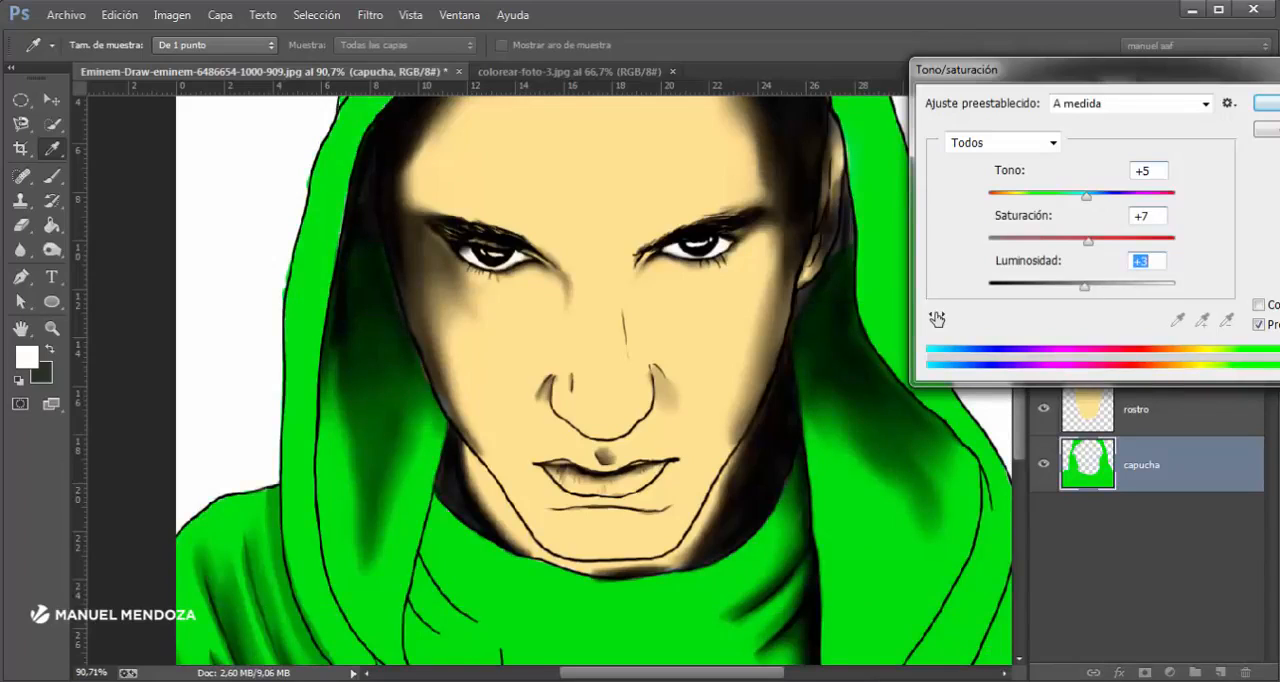
pyautogui.press('Return')
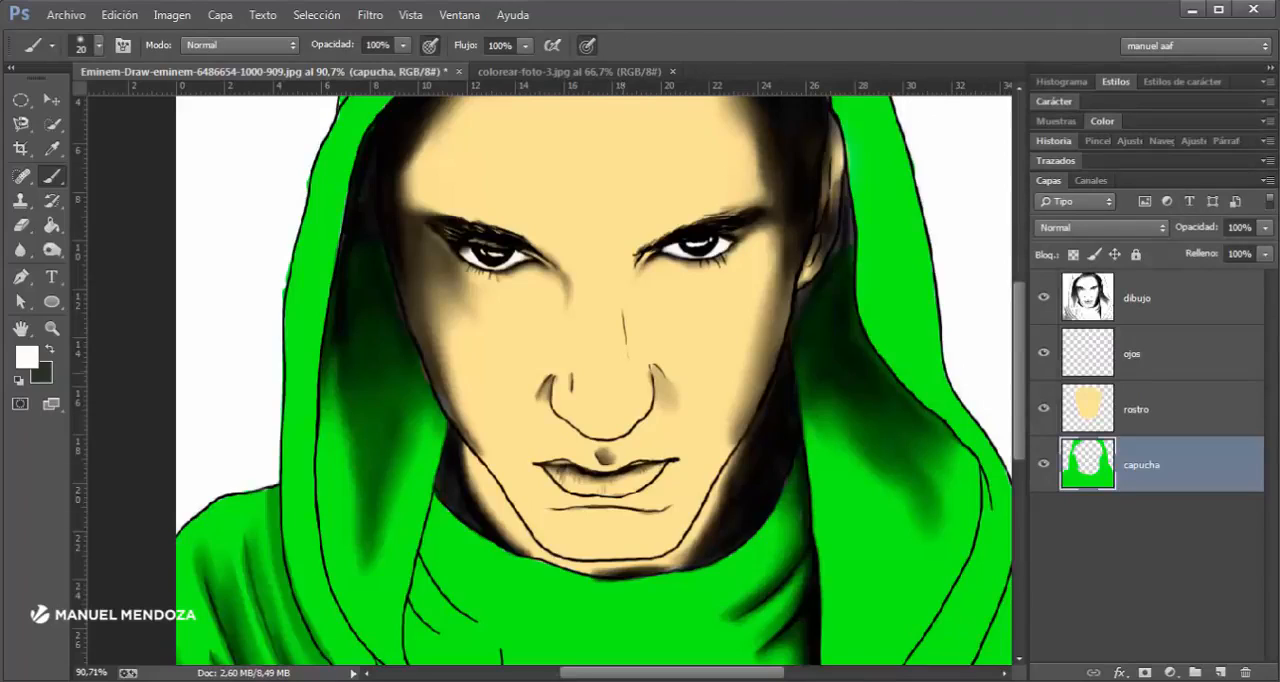
# - Erase a thin strip of skin tone from the cheek on the image's left side on the rostro layer, using an 18 px eraser
pyautogui.click(1150, 409)
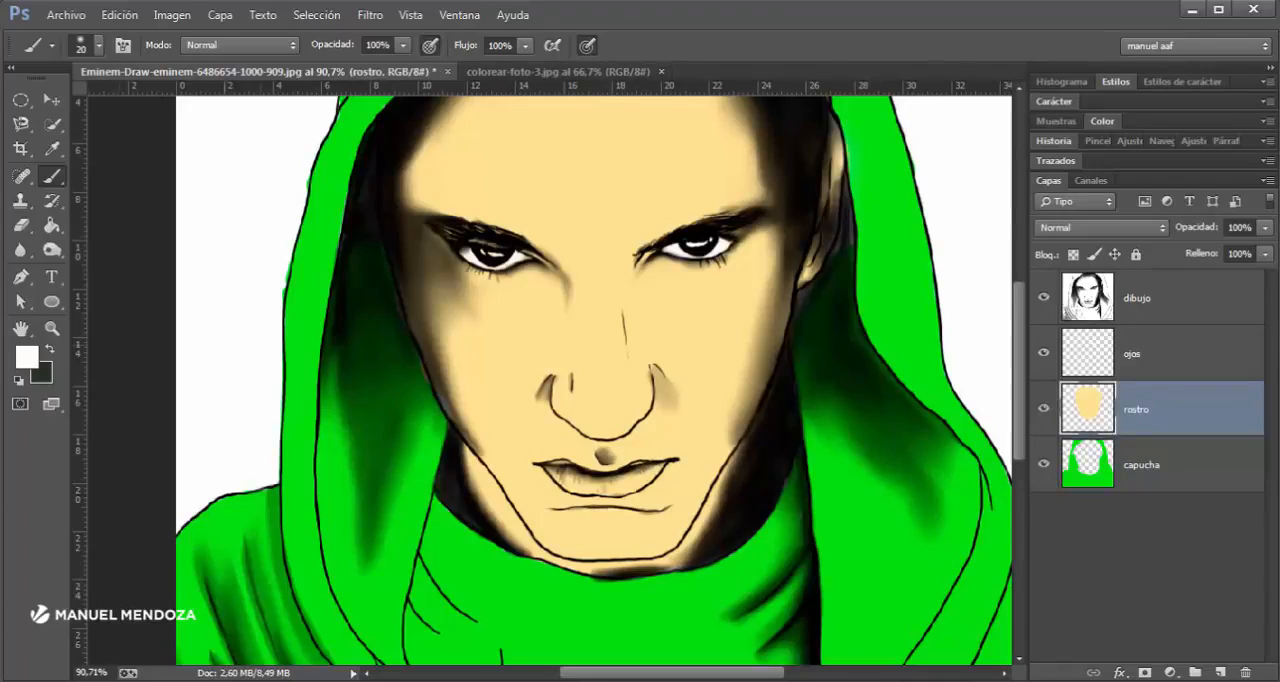
pyautogui.press('e')
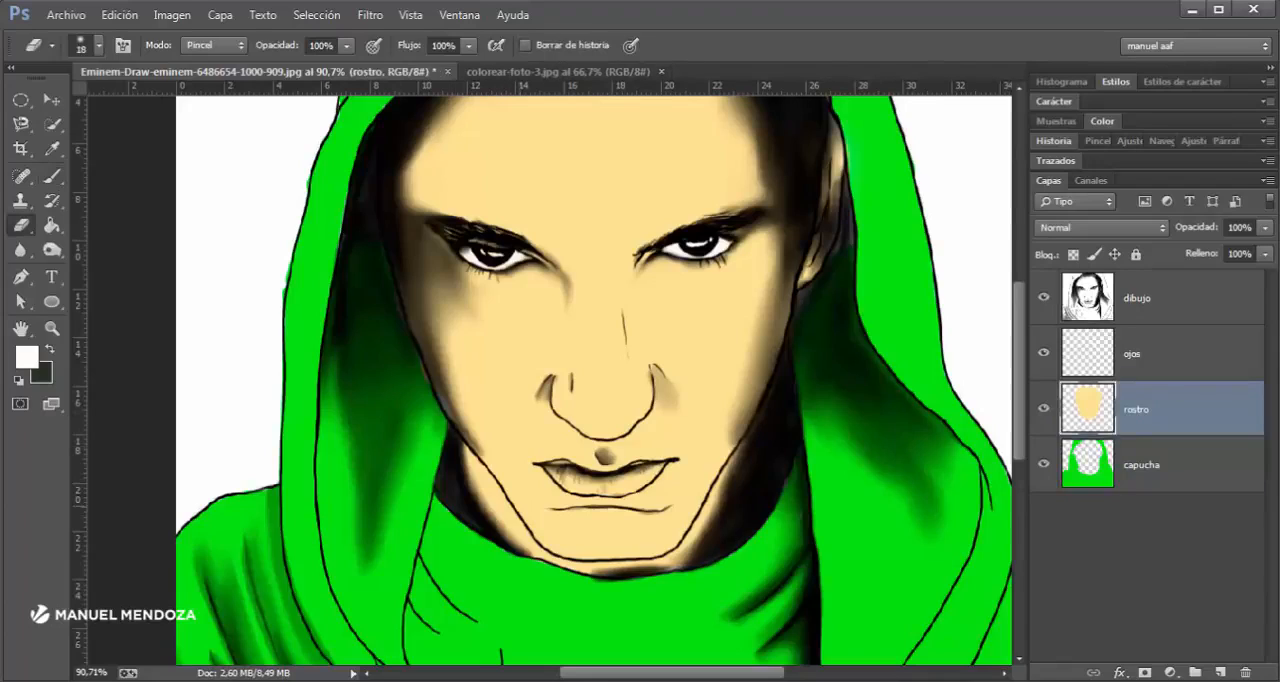
pyautogui.moveTo(520, 503); pyautogui.dragTo(470, 352)
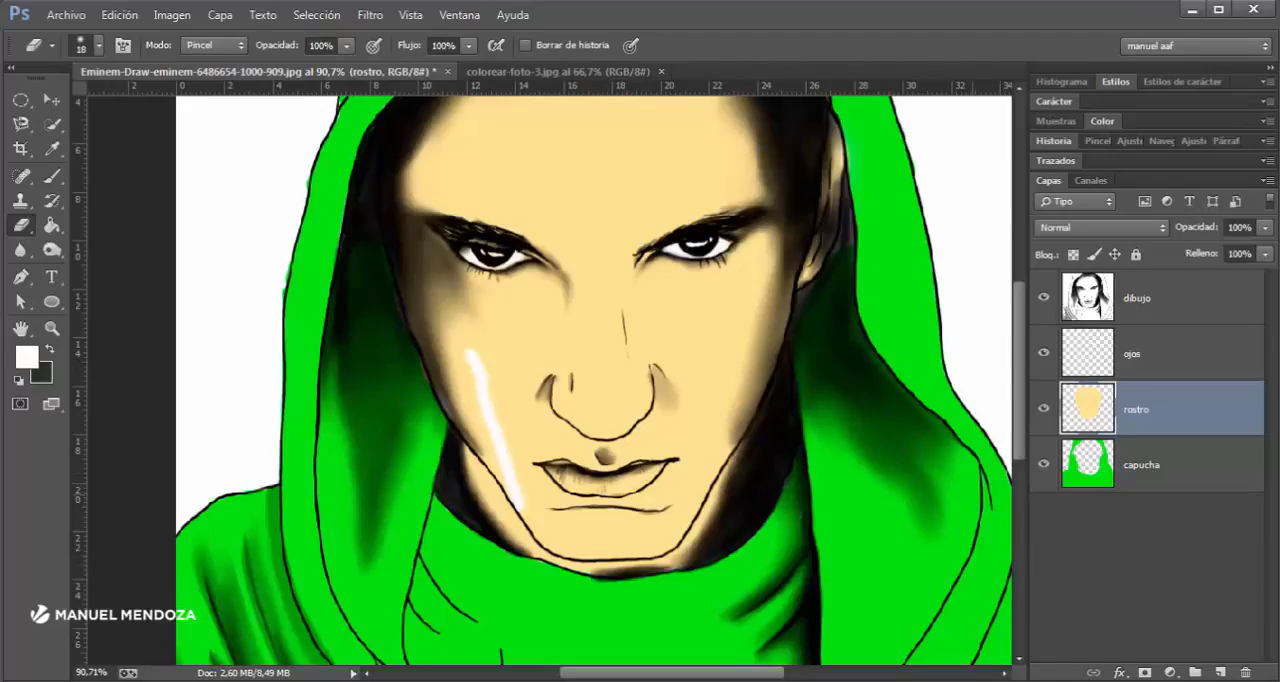
# - Sample the skin tone from the face and paint over the erased cheek strip with a 20 px brush on the capucha layer
pyautogui.click(1141, 465)
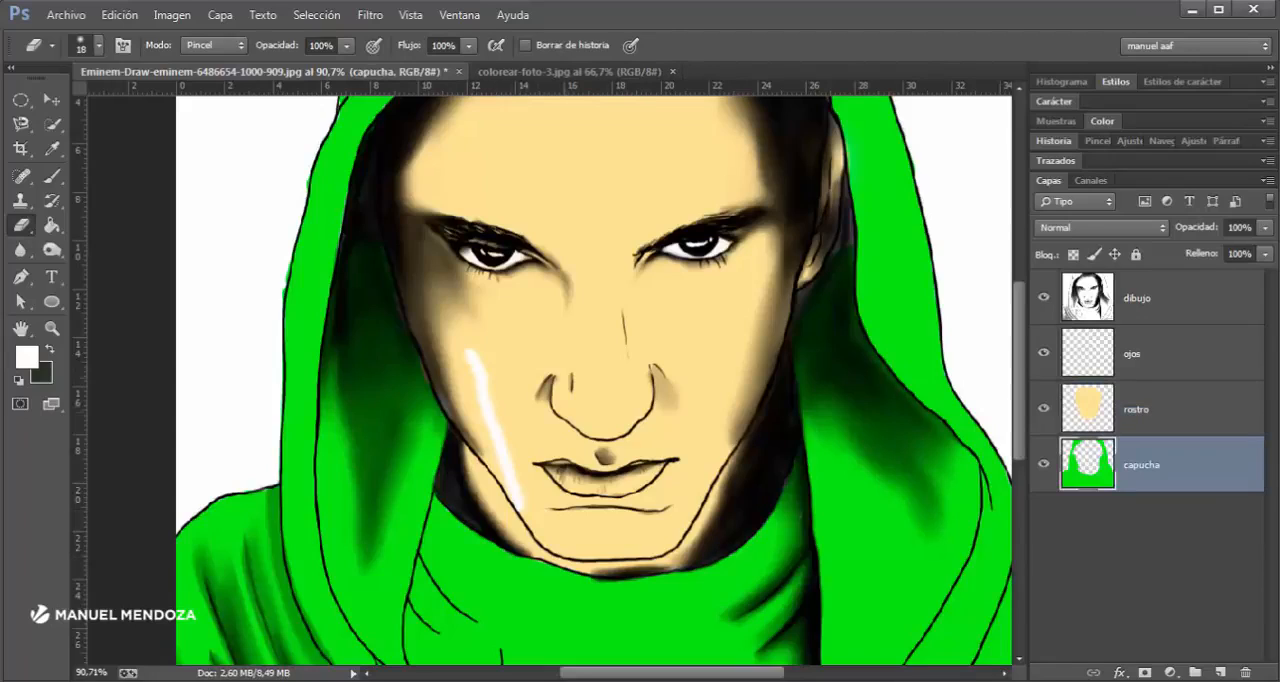
pyautogui.scroll(4, 499, 394)
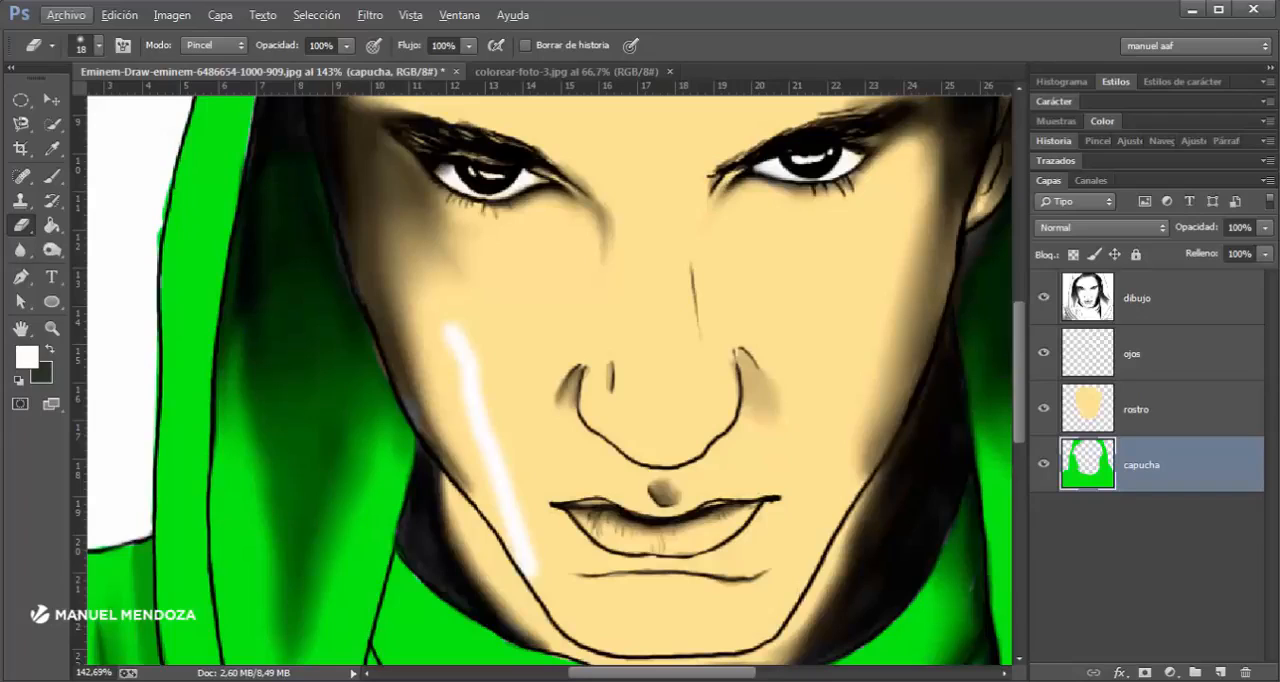
pyautogui.click(52, 175)
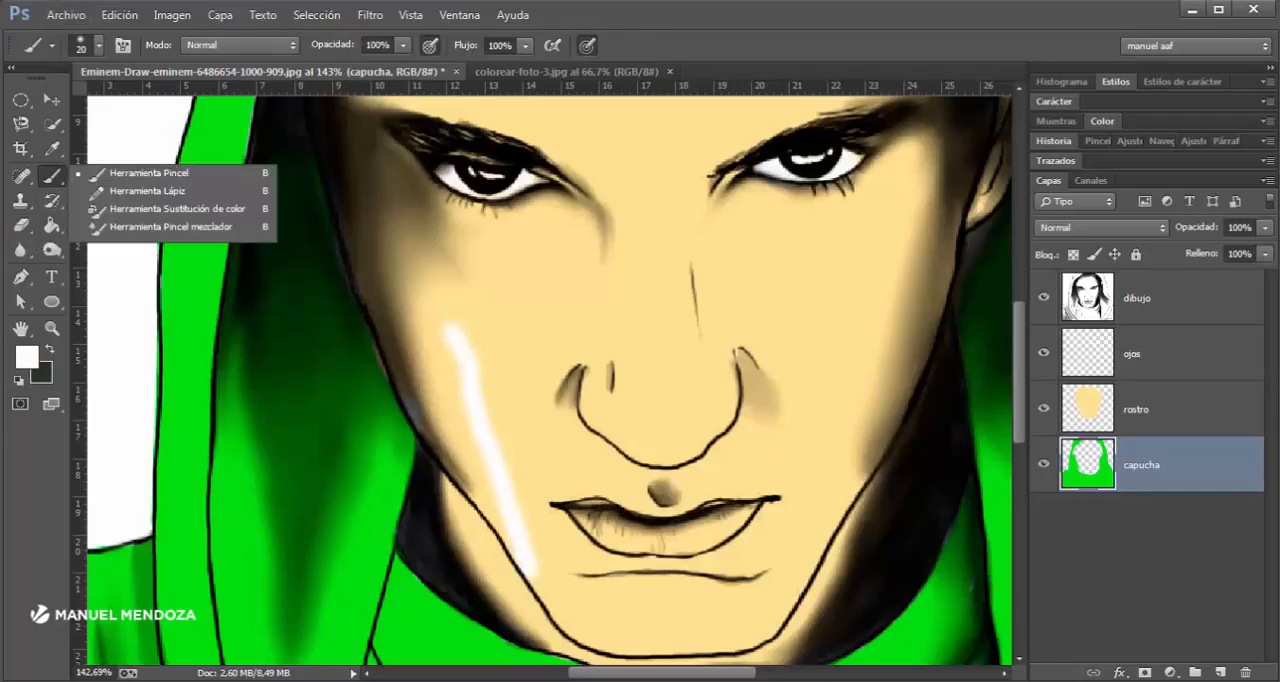
pyautogui.click(52, 148)
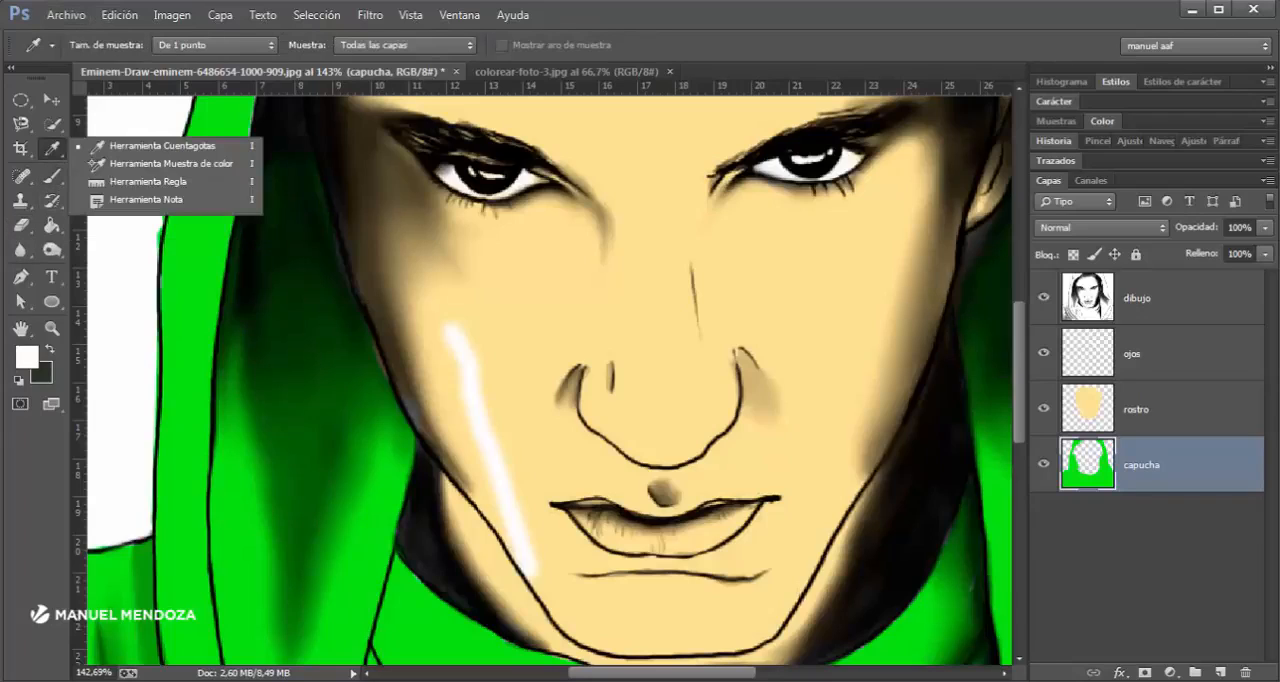
pyautogui.click(162, 146)
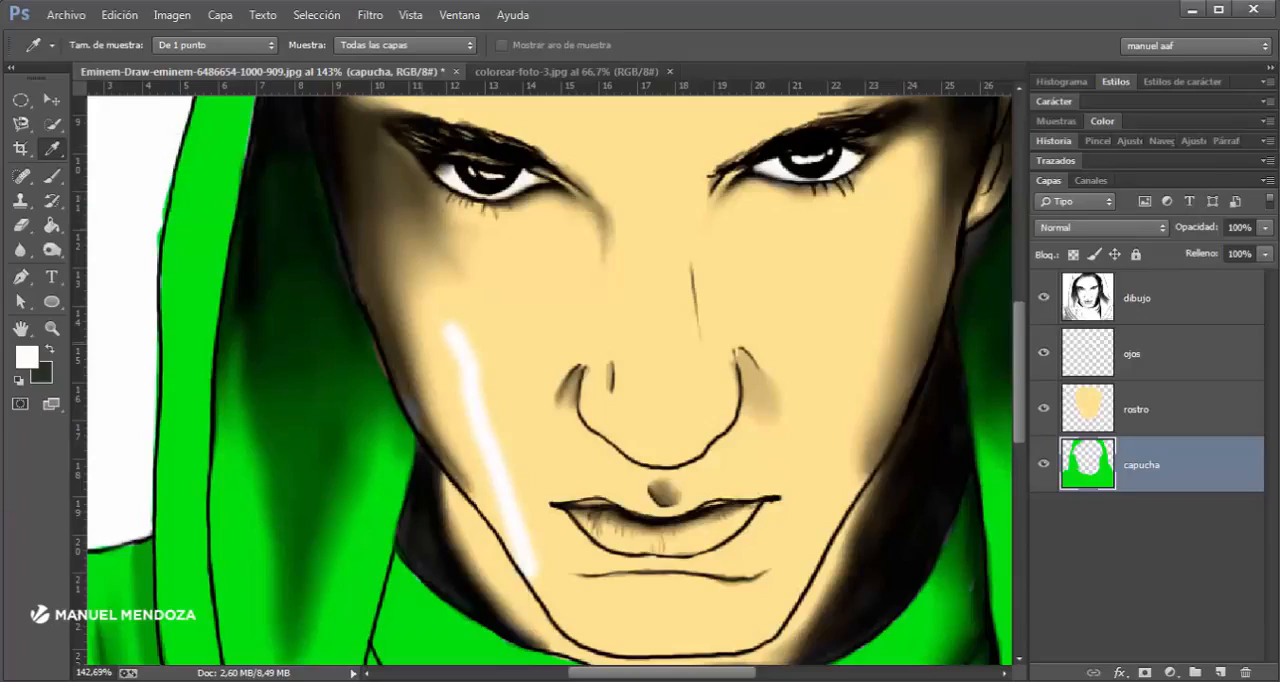
pyautogui.click(527, 308)
pyautogui.click(188, 330)
pyautogui.click(441, 556)
pyautogui.click(519, 335)
pyautogui.press('b')
pyautogui.moveTo(470, 405)
pyautogui.mouseDown()
pyautogui.moveTo(452, 330)
pyautogui.moveTo(508, 538)
pyautogui.moveTo(535, 575)
pyautogui.moveTo(505, 460)
pyautogui.mouseUp()
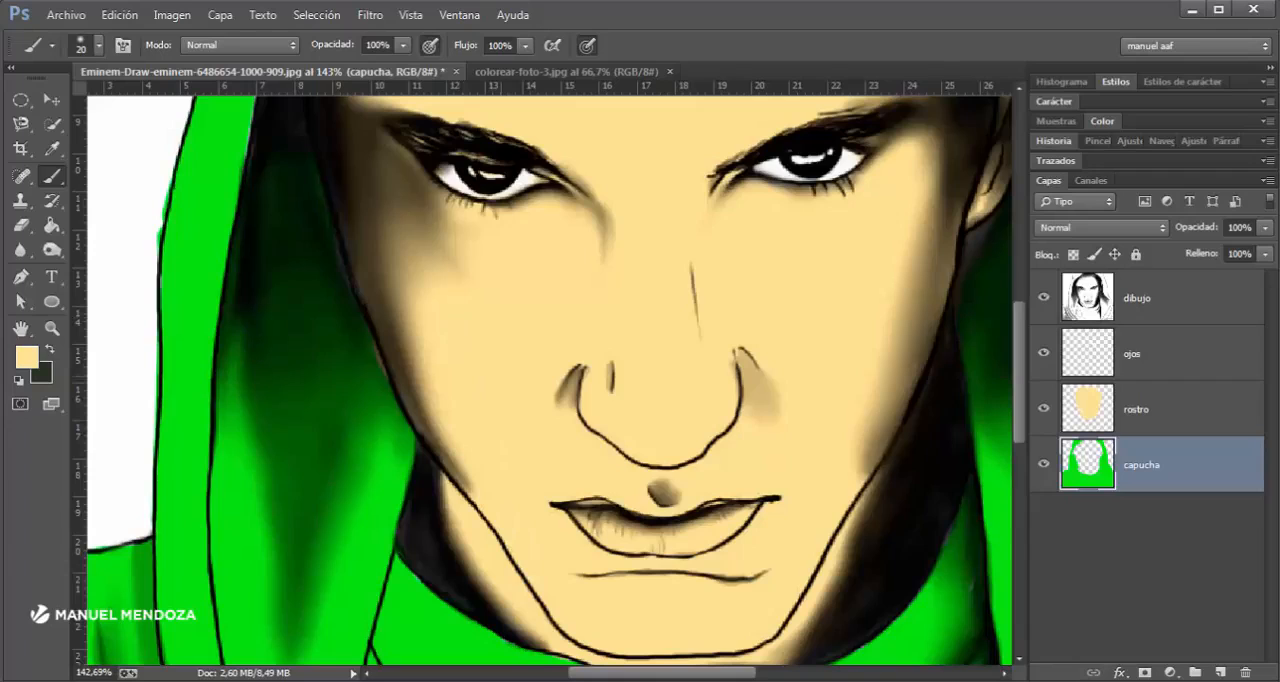
# - Step through the rostro, dibujo and capucha layers and make ojos the active layer
pyautogui.click(1150, 409)
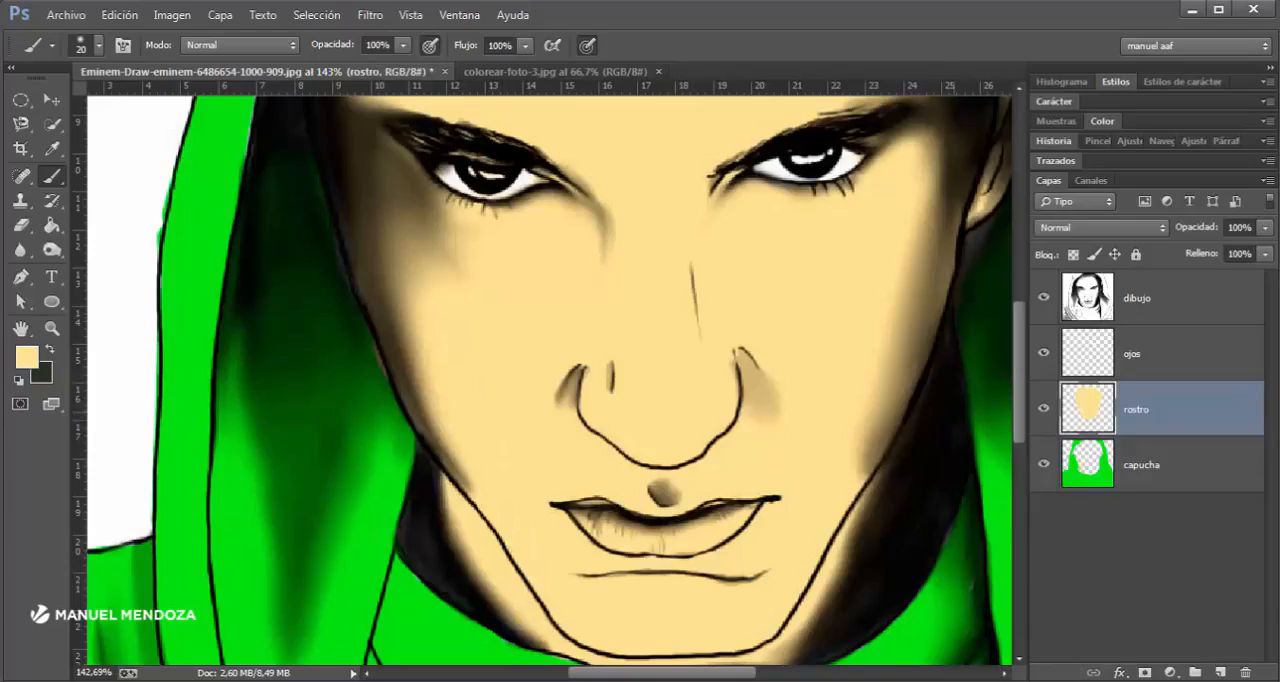
pyautogui.scroll(2, 721, 473)
pyautogui.scroll(-5, 721, 473)
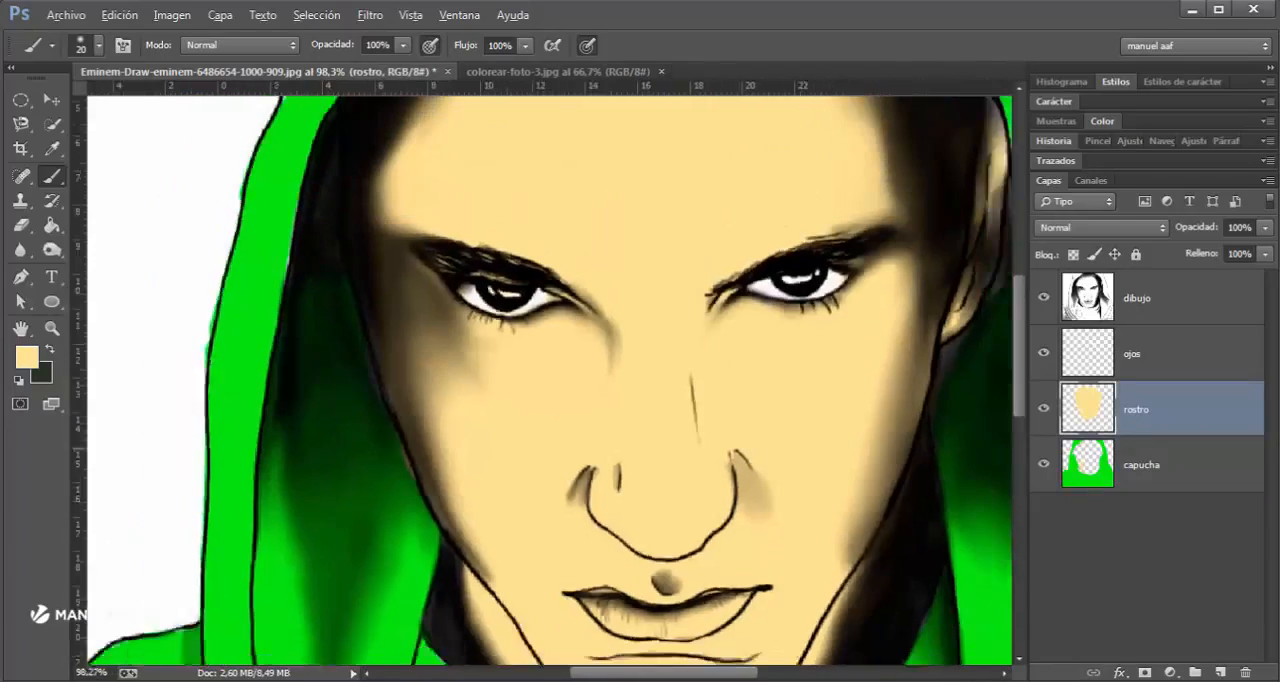
pyautogui.click(1150, 298)
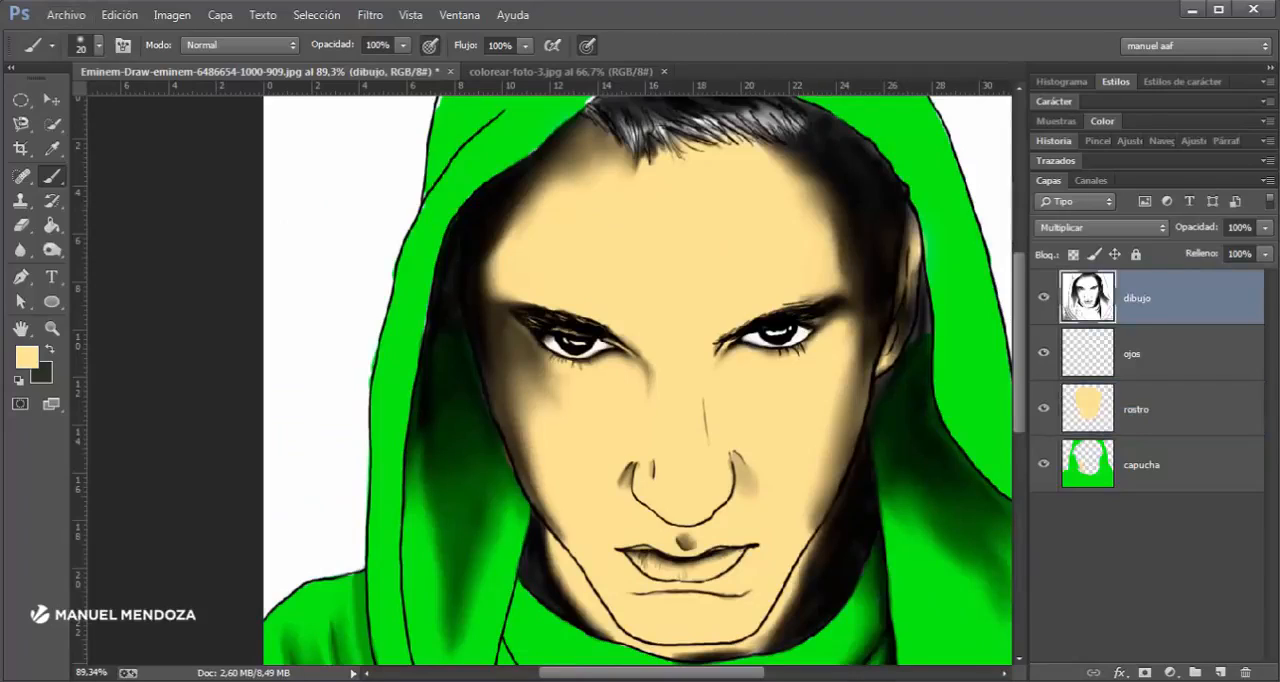
pyautogui.hotkey('alt', '[')
pyautogui.hotkey('alt', '[')
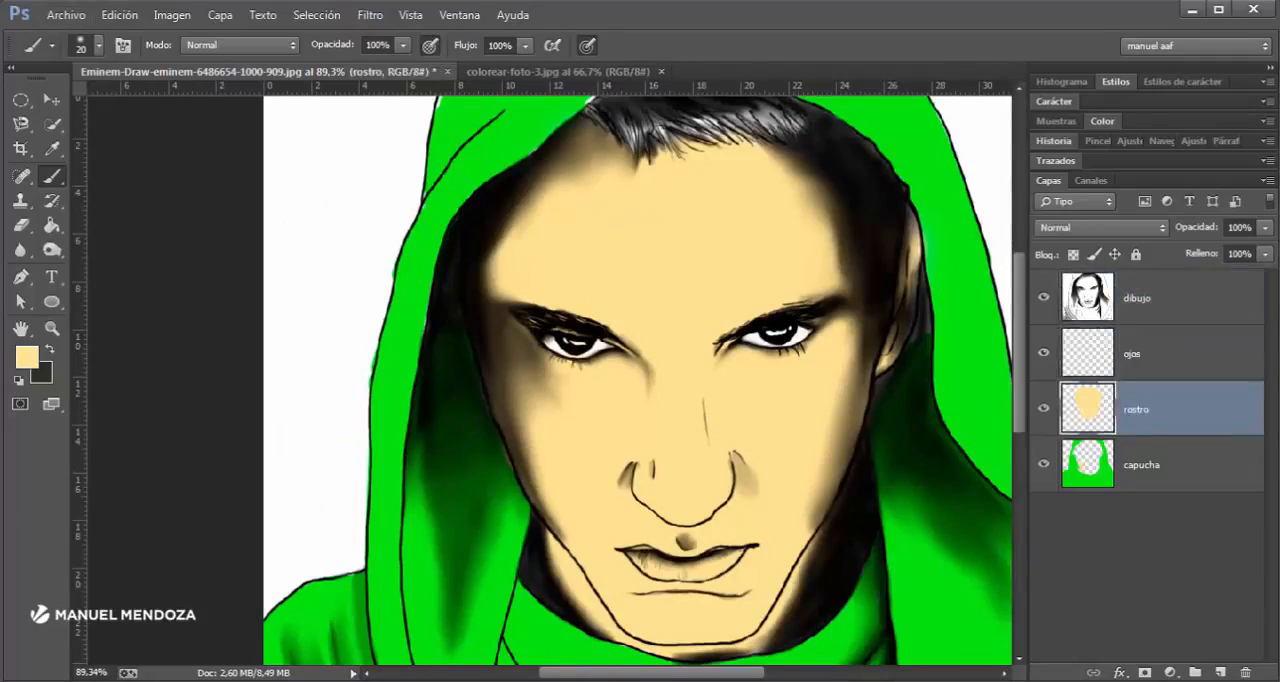
pyautogui.hotkey('alt', '[')
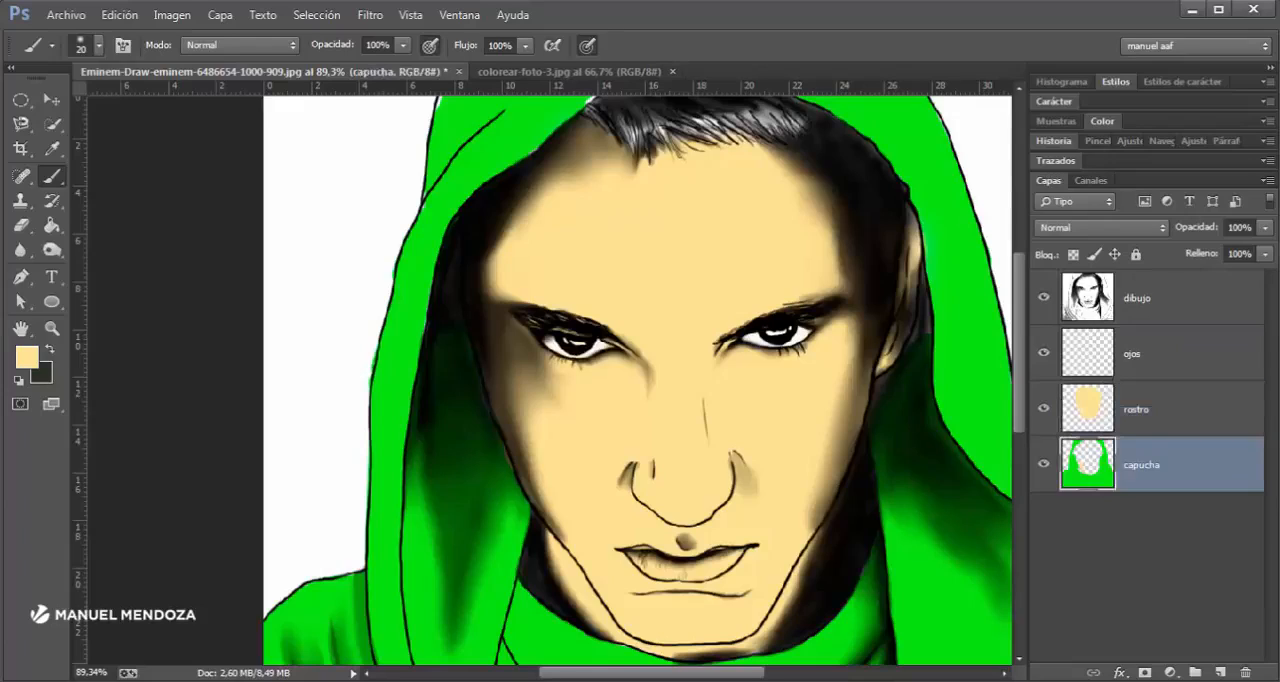
pyautogui.hotkey('alt', ']')
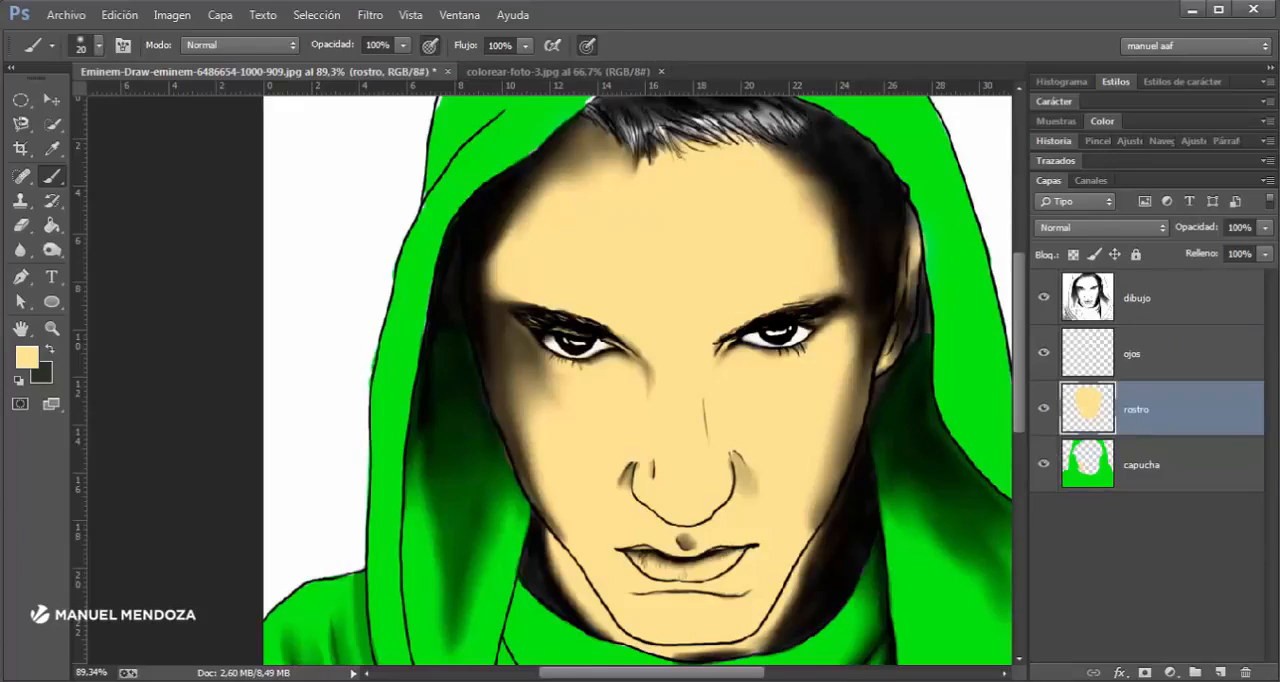
pyautogui.hotkey('alt', ']')
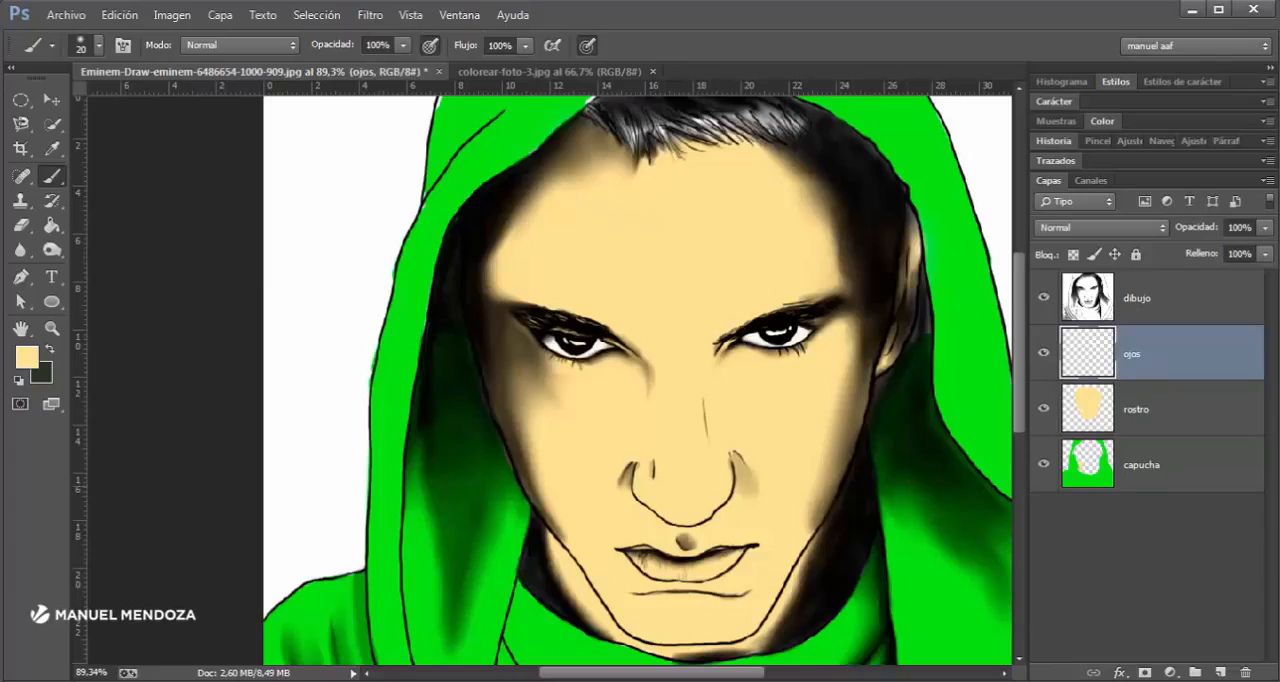
# - Examine the colors of the finished reference image colorear-foto-3.jpg and return to the drawing being colored
pyautogui.click(549, 72)
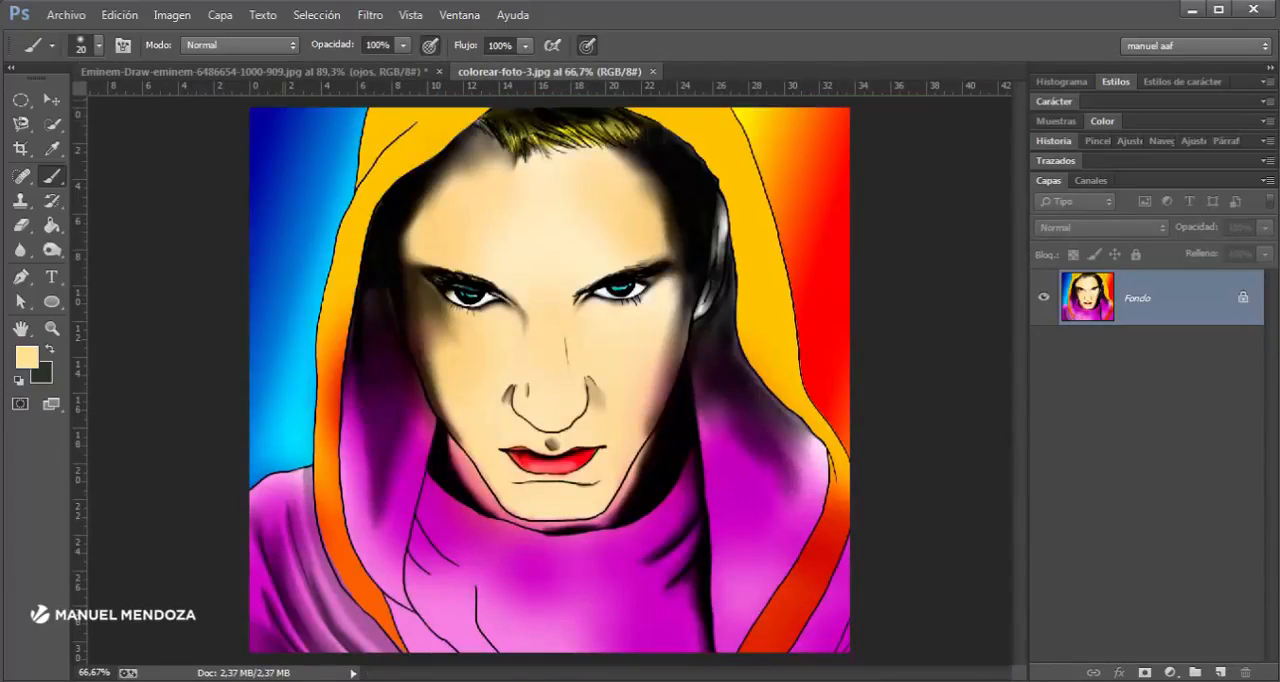
pyautogui.click(255, 72)
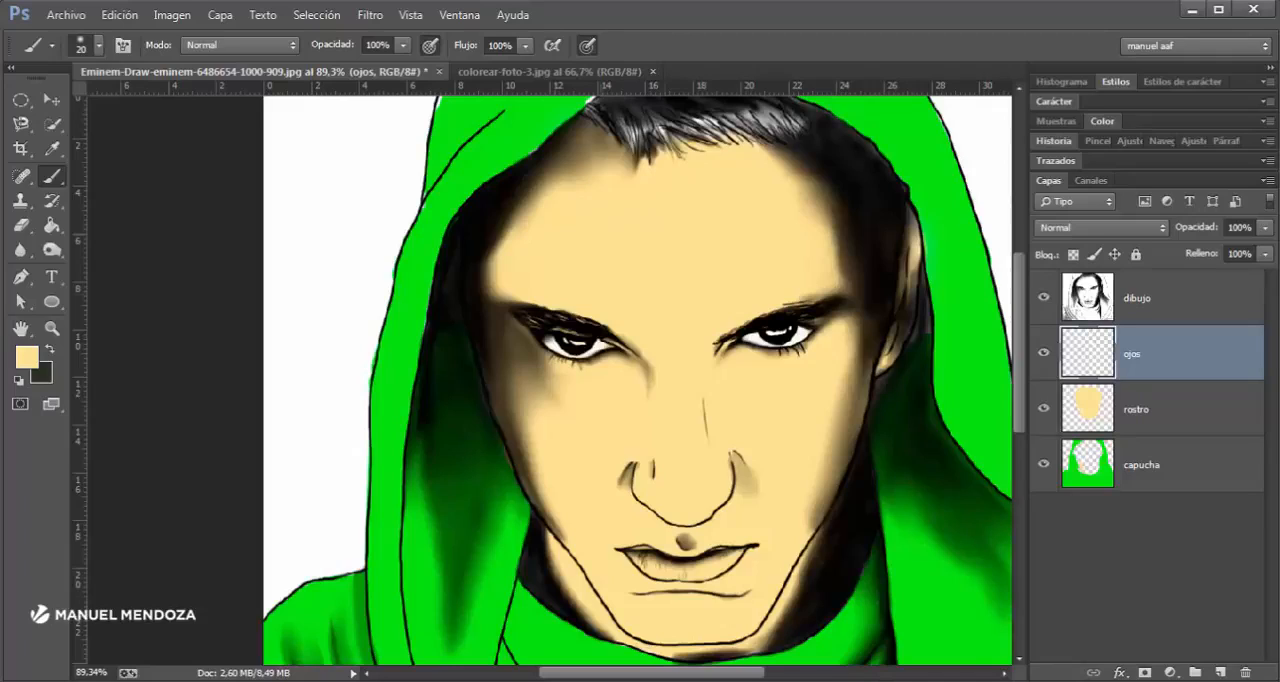
# - Make the capucha layer active and choose the Burn tool (Subexponer) for shading the hood
pyautogui.click(1160, 465)
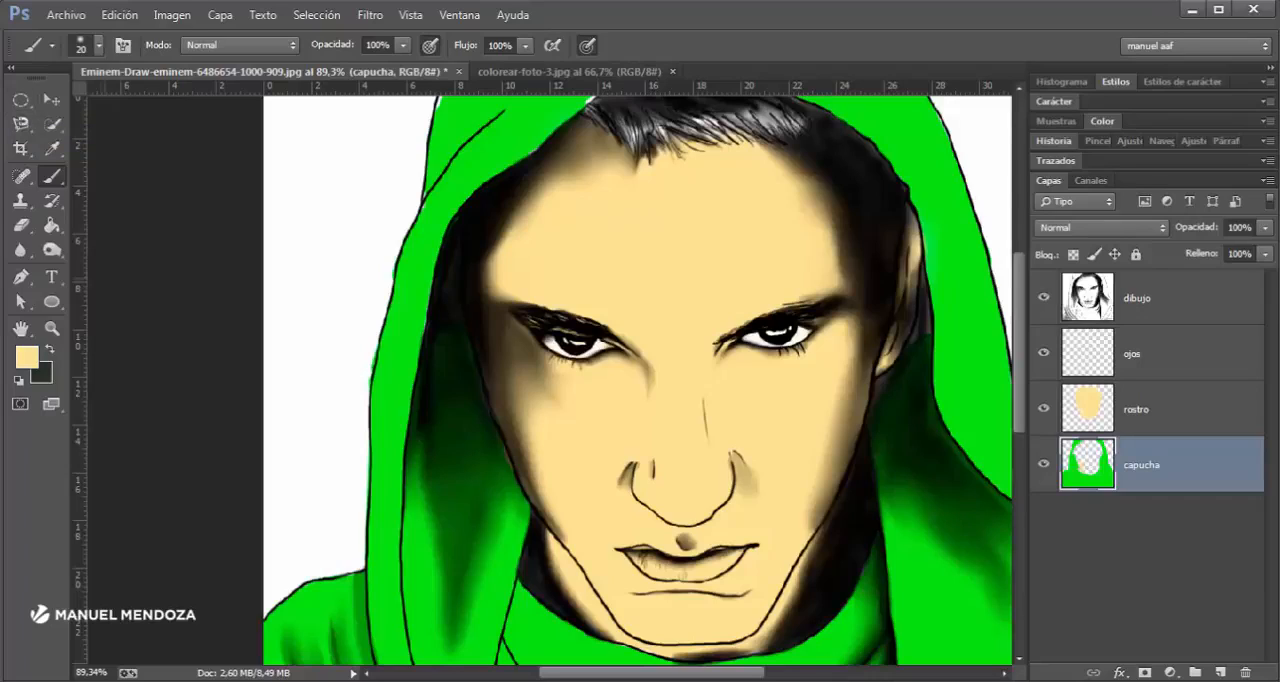
pyautogui.hscroll(2, 550, 380)
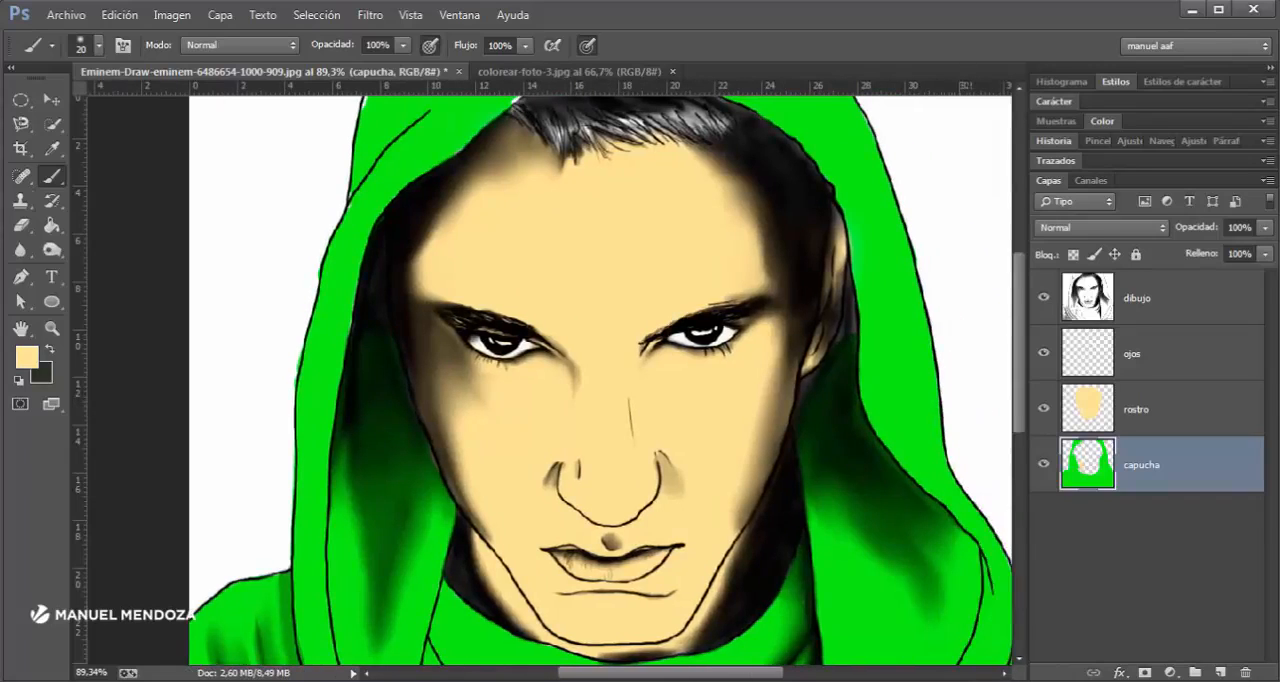
pyautogui.click(52, 250)
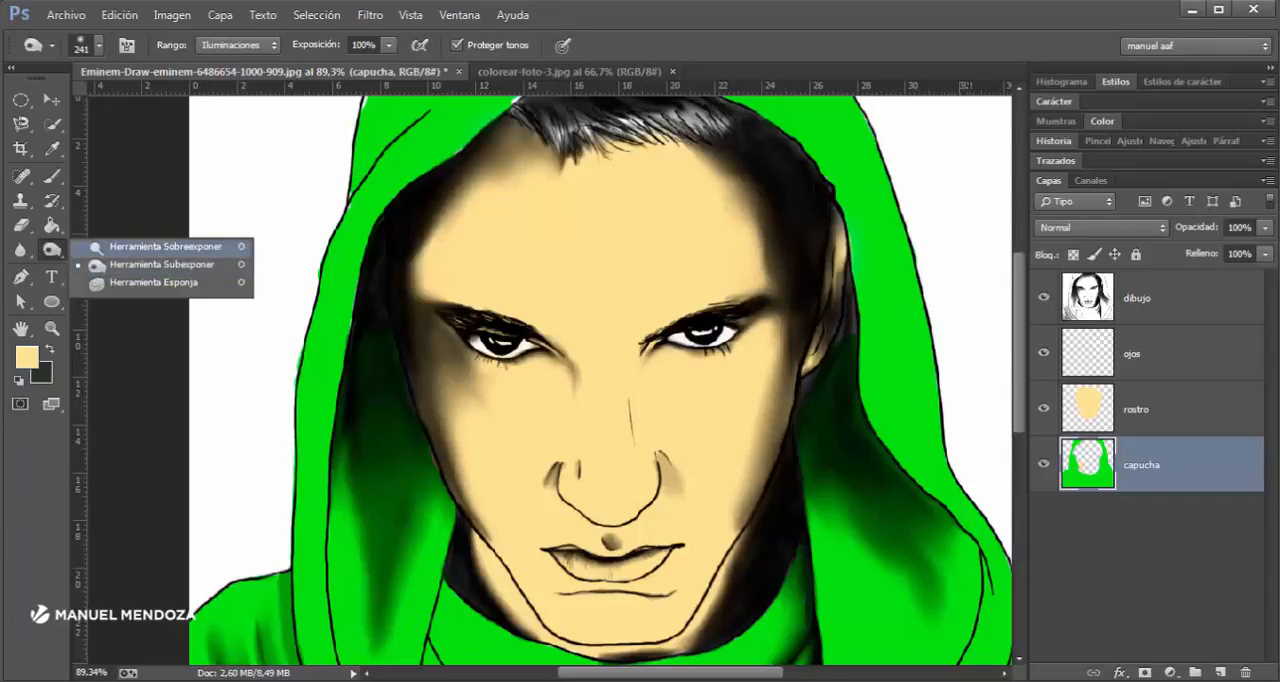
pyautogui.click(160, 246)
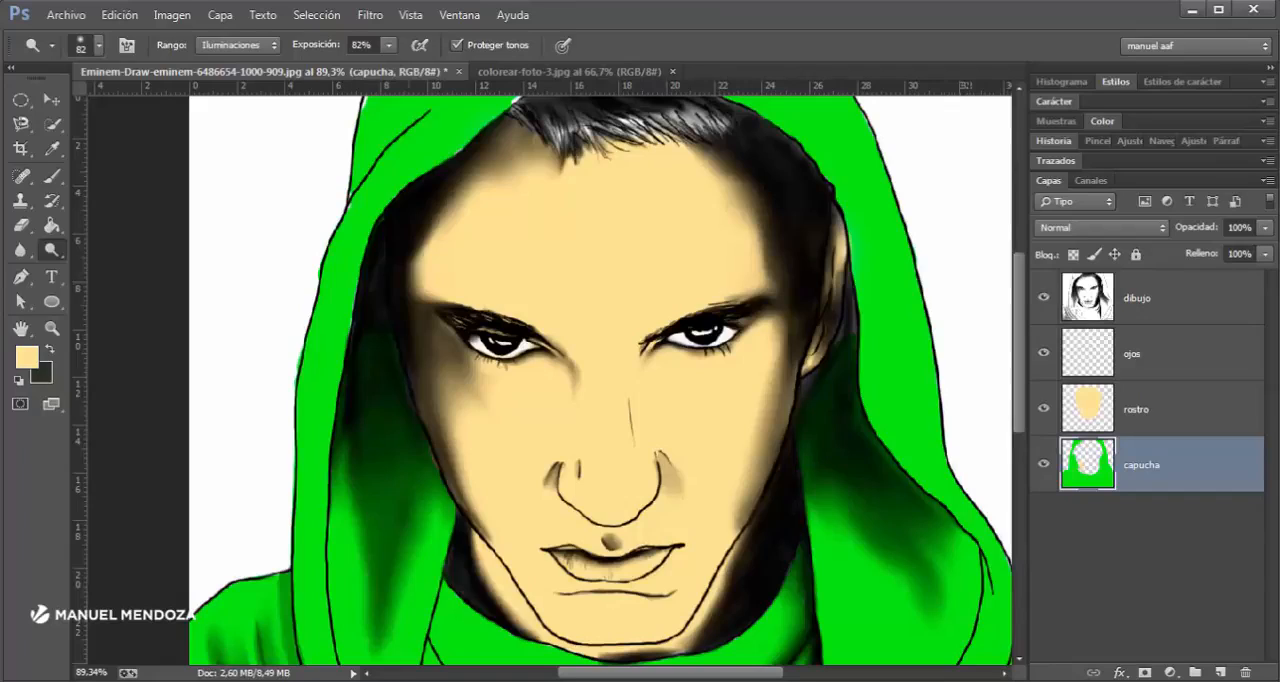
pyautogui.moveTo(52, 249)
pyautogui.mouseDown()
pyautogui.moveTo(100, 250)
pyautogui.moveTo(130, 269)
pyautogui.mouseUp()
pyautogui.click(266, 46)
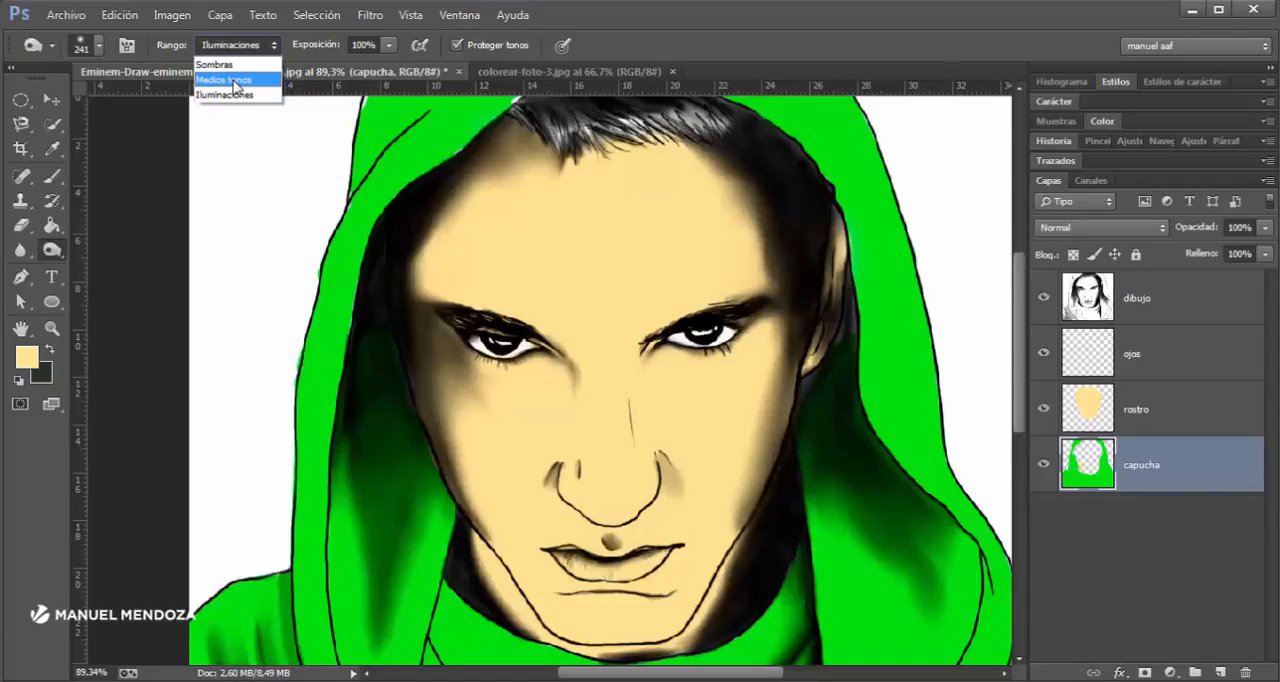
pyautogui.click(236, 82)
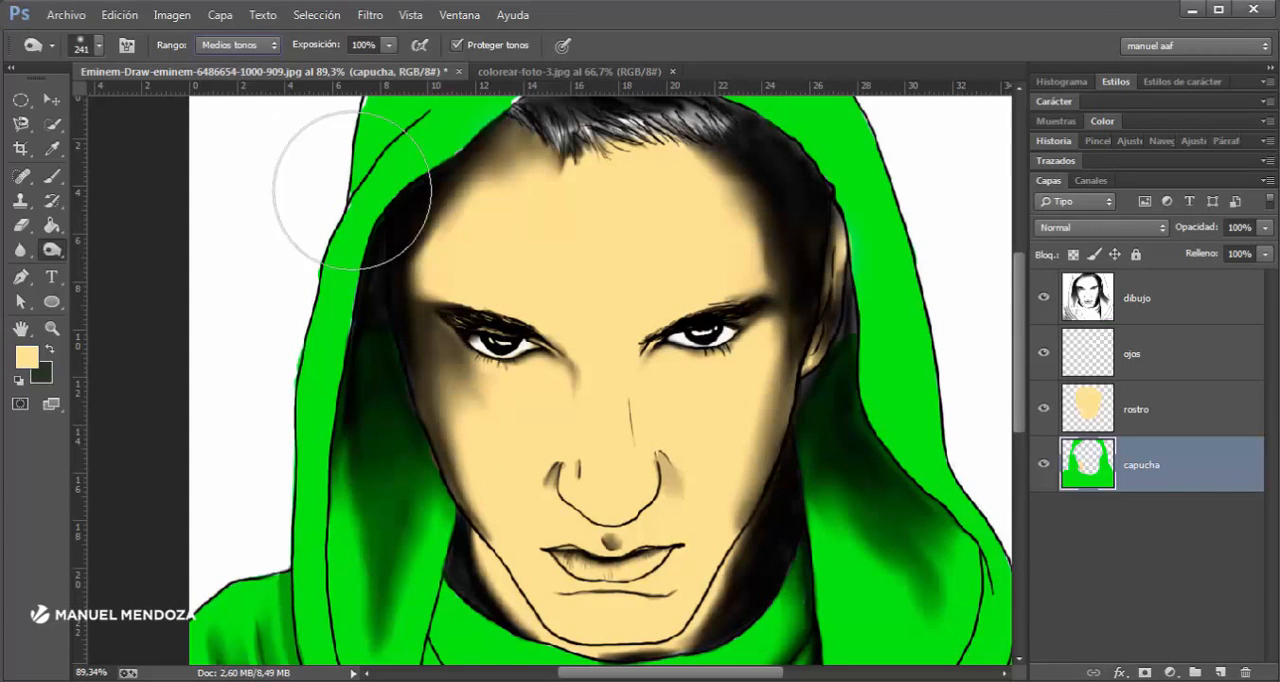
pyautogui.click(245, 45)
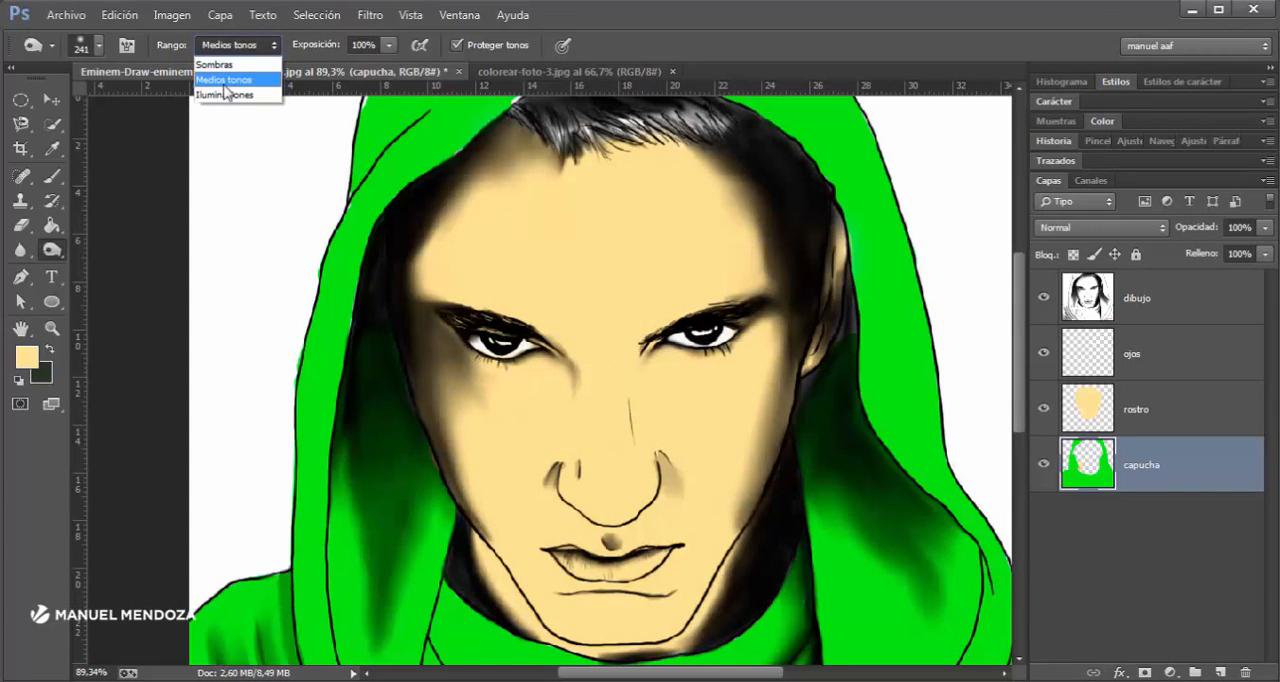
pyautogui.click(226, 94)
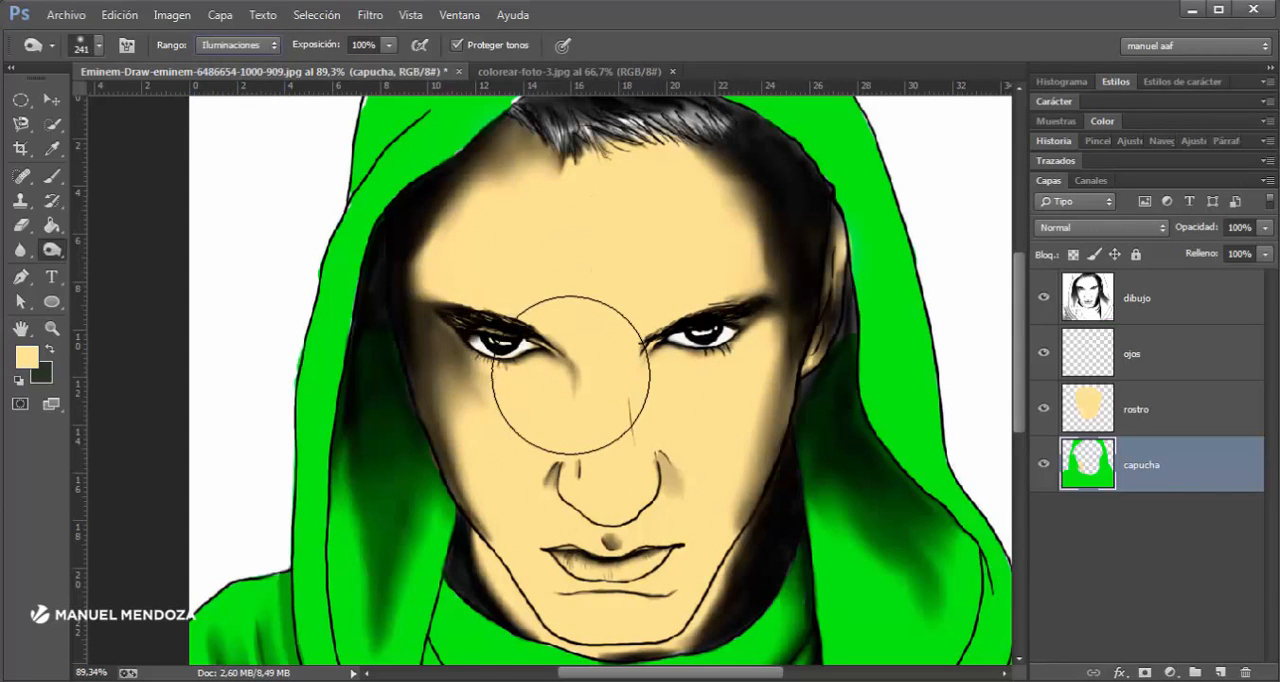
# - Set the Burn tool's brush size to 197 px and open its brush size and hardness settings
pyautogui.moveTo(664, 414); pyautogui.dragTo(617, 408)
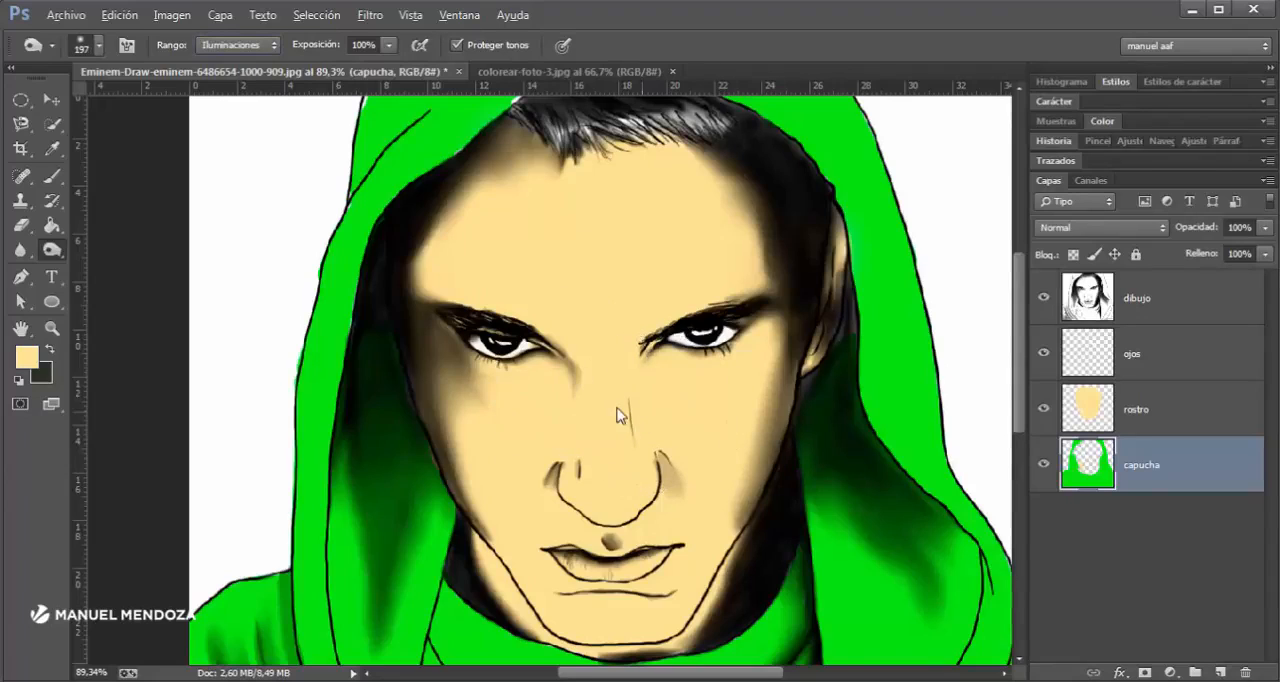
pyautogui.rightClick(609, 405)
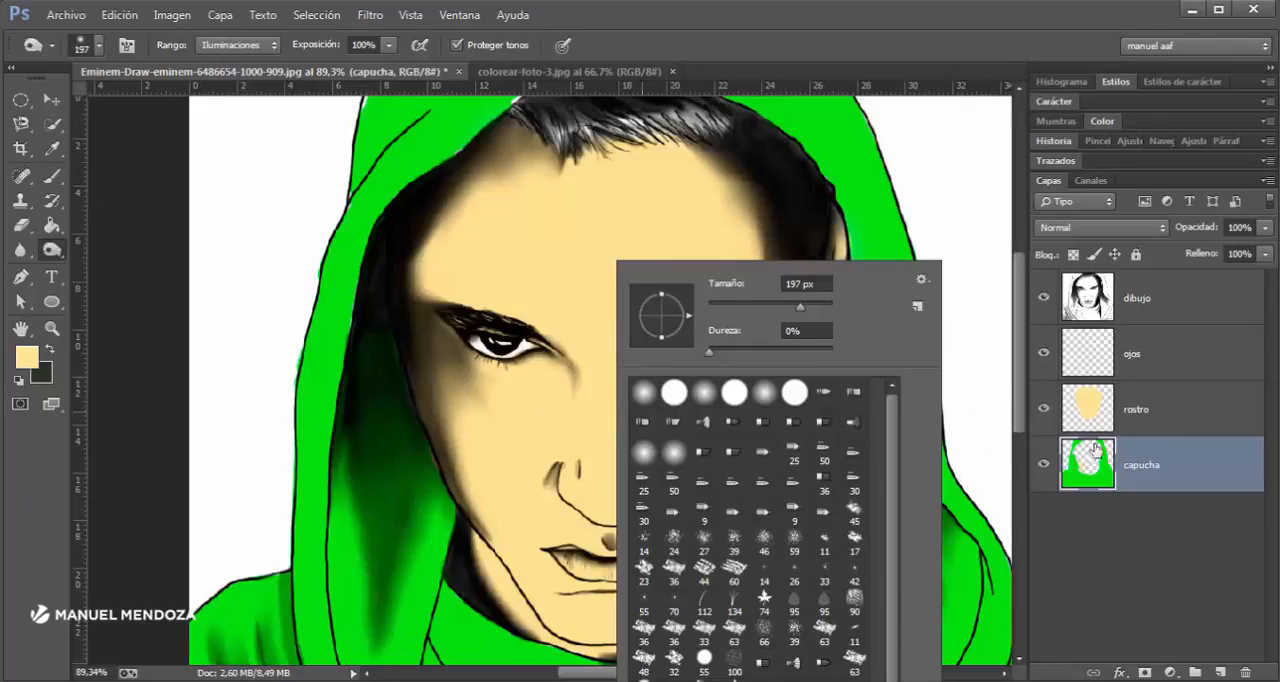
# - Make the rostro layer active and choose the Dodge tool (Sobreexponer) with its range set to Iluminaciones
pyautogui.click(1143, 408)
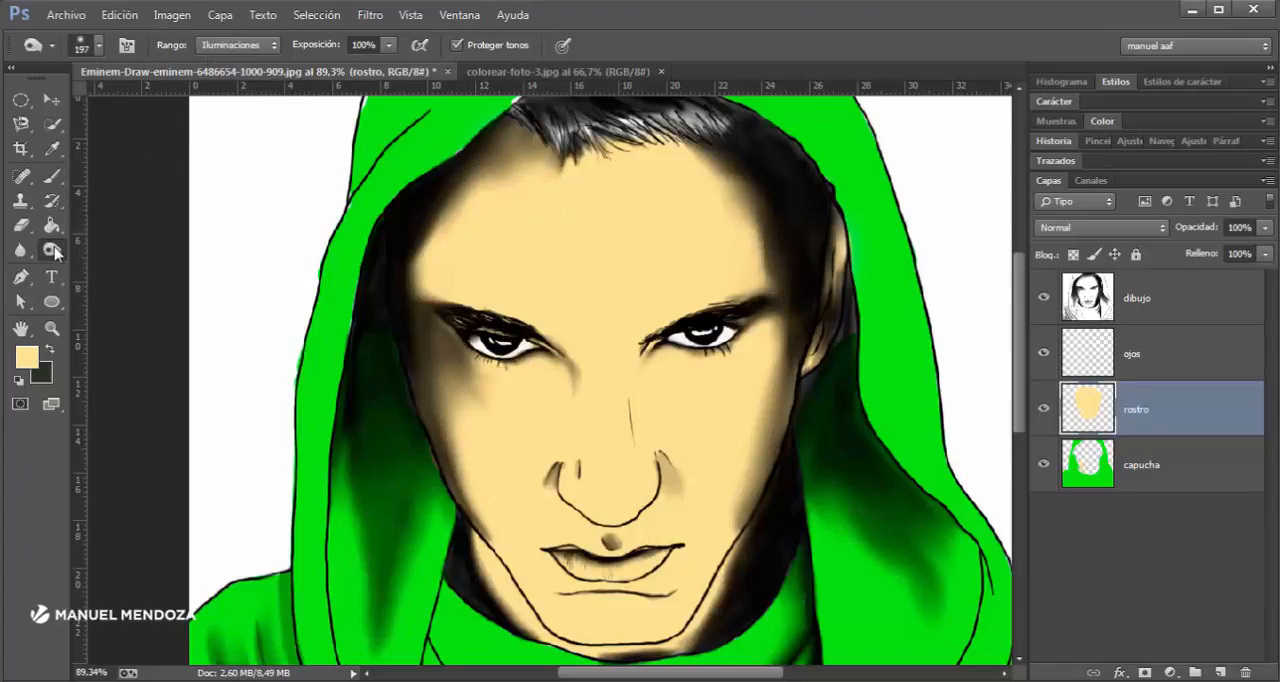
pyautogui.moveTo(55, 252)
pyautogui.mouseDown()
pyautogui.moveTo(95, 264)
pyautogui.moveTo(100, 246)
pyautogui.mouseUp()
pyautogui.moveTo(389, 45); pyautogui.dragTo(415, 72)
pyautogui.click(272, 45)
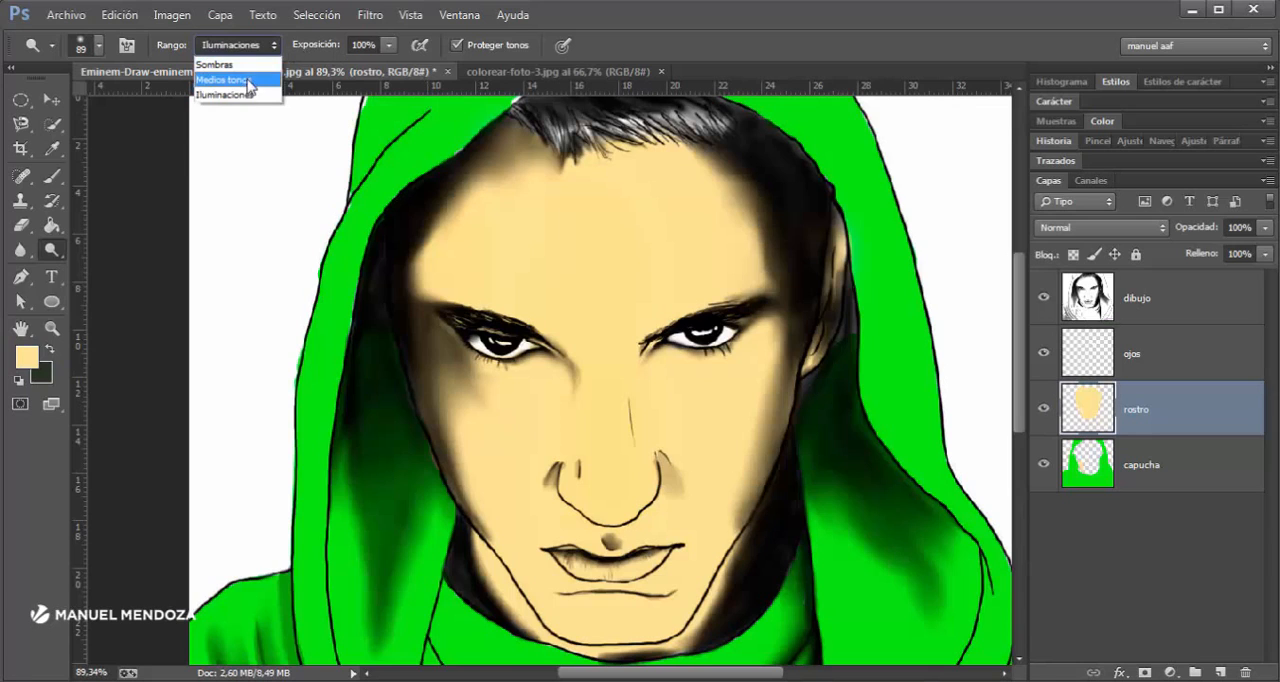
pyautogui.click(238, 94)
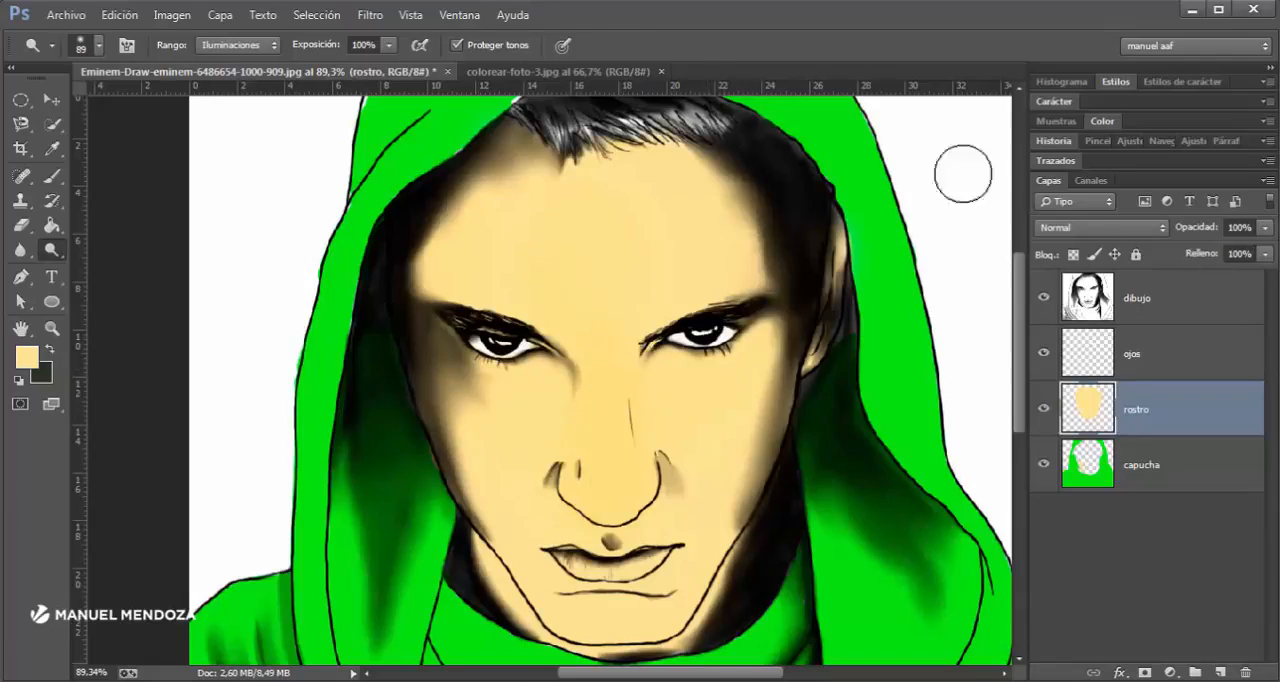
# - Compare the Dodge tool's Sombras and Medios tonos ranges with test strokes on the forehead, and settle on Medios tonos
pyautogui.click(226, 45)
pyautogui.click(230, 63)
pyautogui.click(220, 47)
pyautogui.click(230, 79)
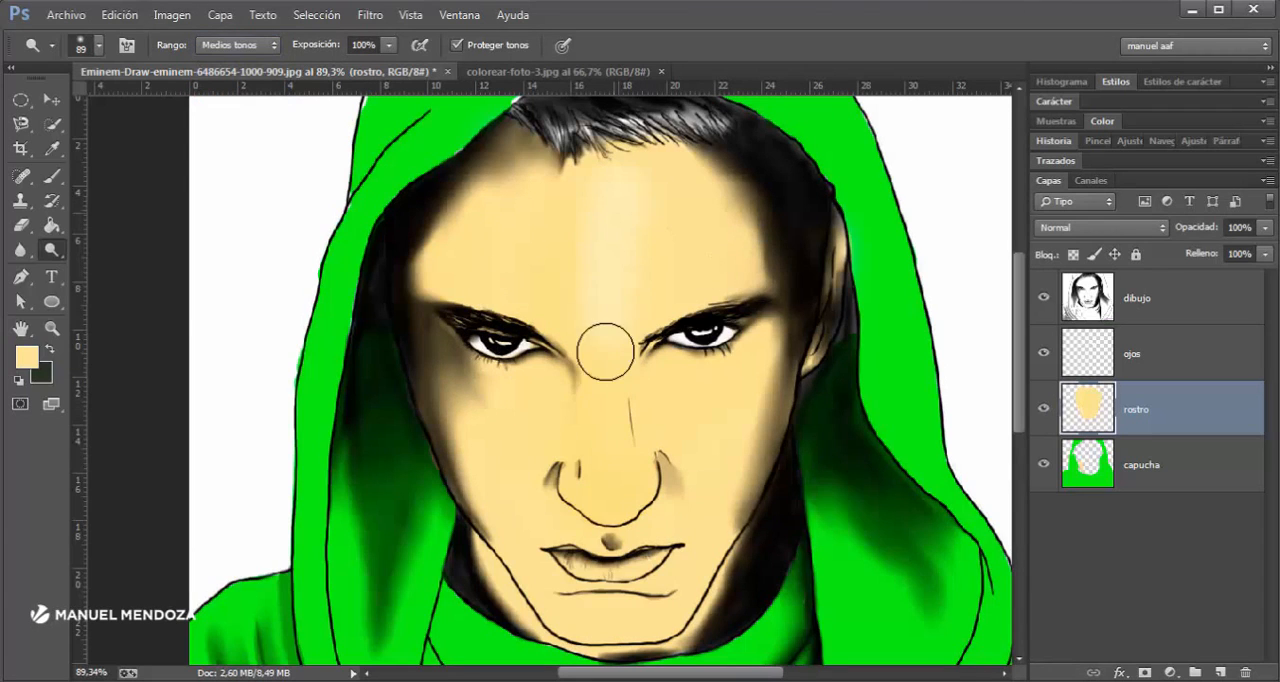
pyautogui.click(235, 45)
pyautogui.click(250, 80)
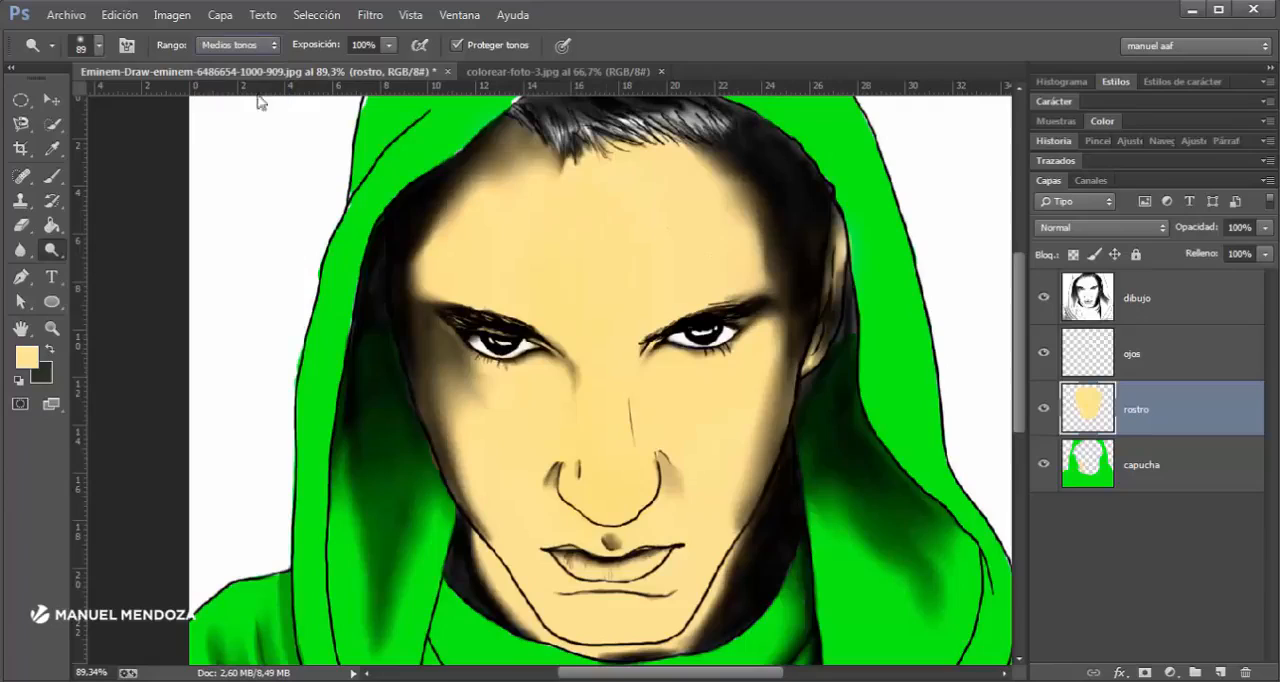
pyautogui.moveTo(596, 290); pyautogui.dragTo(628, 310)
pyautogui.click(232, 47)
pyautogui.click(235, 80)
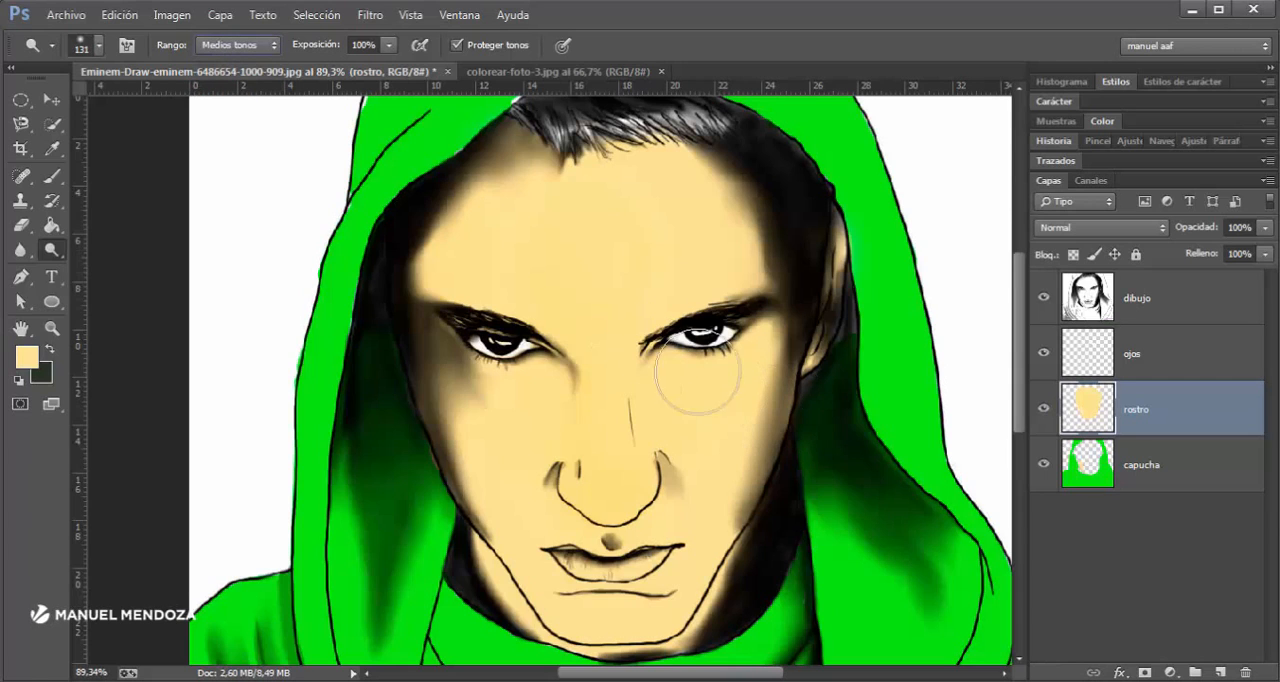
# - Enlarge the Dodge brush to 174 px and lighten the forehead and the area below the eyes in Medios tonos
pyautogui.moveTo(584, 292)
pyautogui.mouseDown()
pyautogui.moveTo(598, 306)
pyautogui.moveTo(617, 273)
pyautogui.mouseUp()
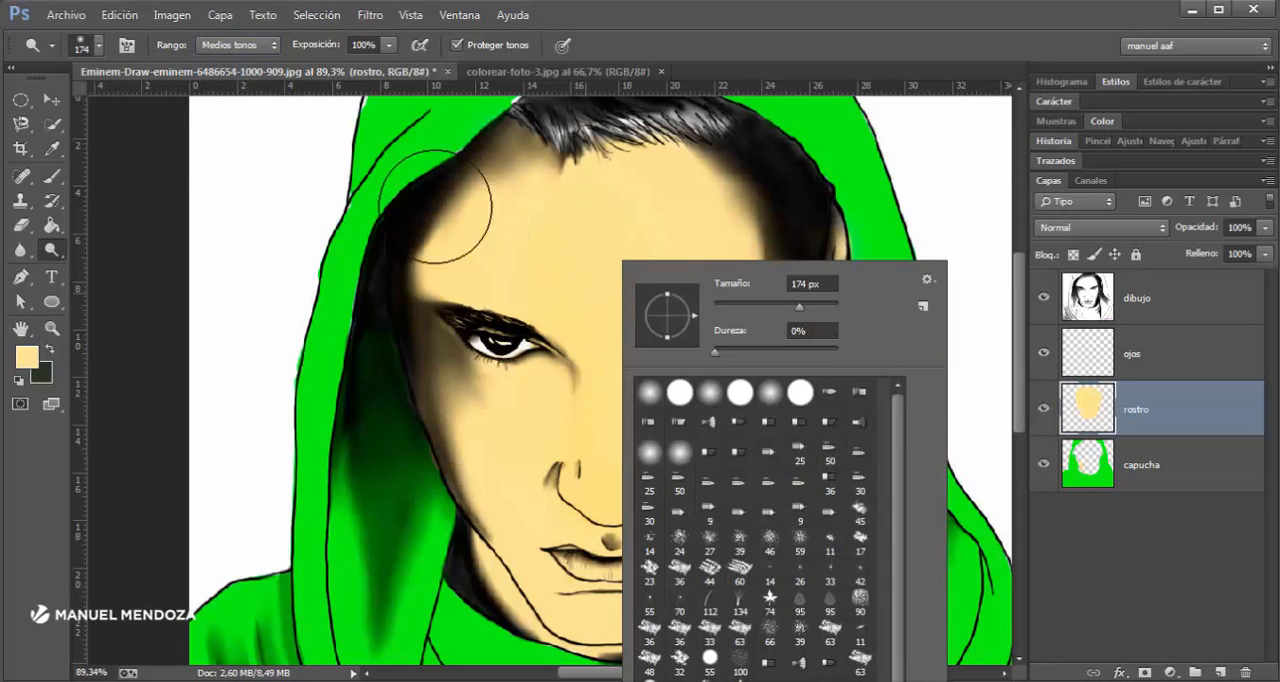
pyautogui.click(238, 45)
pyautogui.click(236, 74)
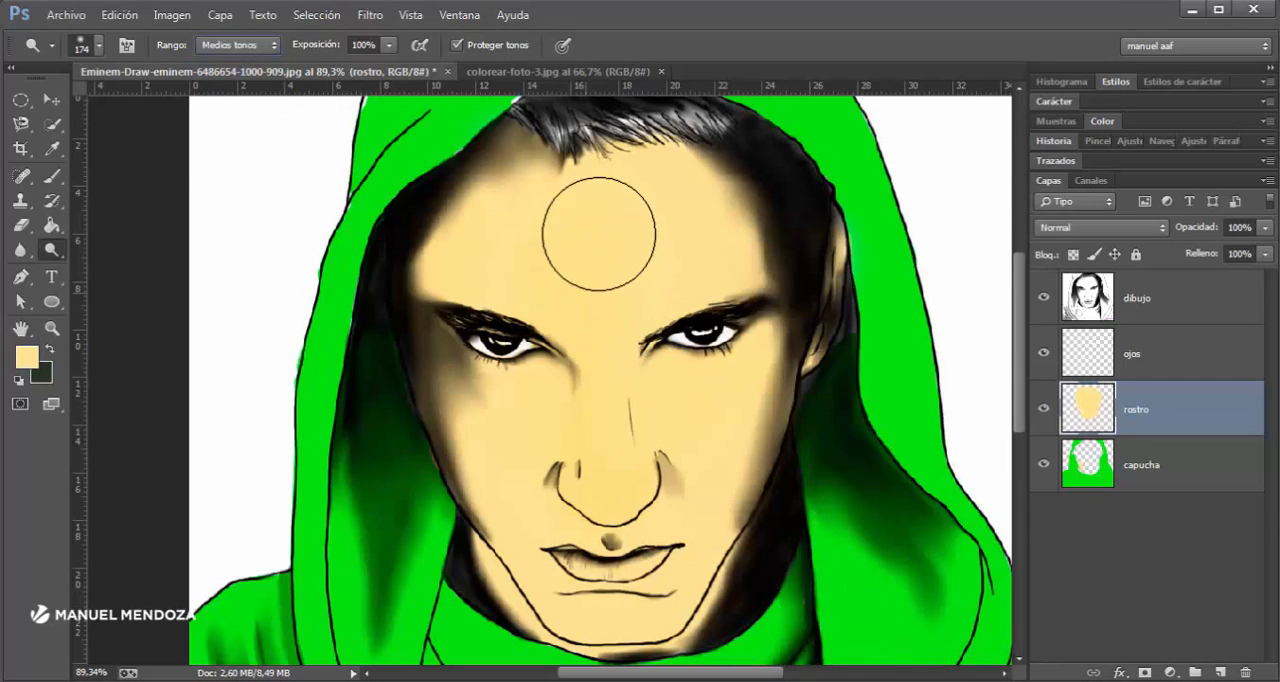
pyautogui.moveTo(597, 228)
pyautogui.mouseDown()
pyautogui.moveTo(603, 338)
pyautogui.moveTo(598, 192)
pyautogui.moveTo(609, 437)
pyautogui.moveTo(640, 251)
pyautogui.moveTo(540, 269)
pyautogui.moveTo(571, 428)
pyautogui.moveTo(561, 449)
pyautogui.moveTo(507, 424)
pyautogui.mouseUp()
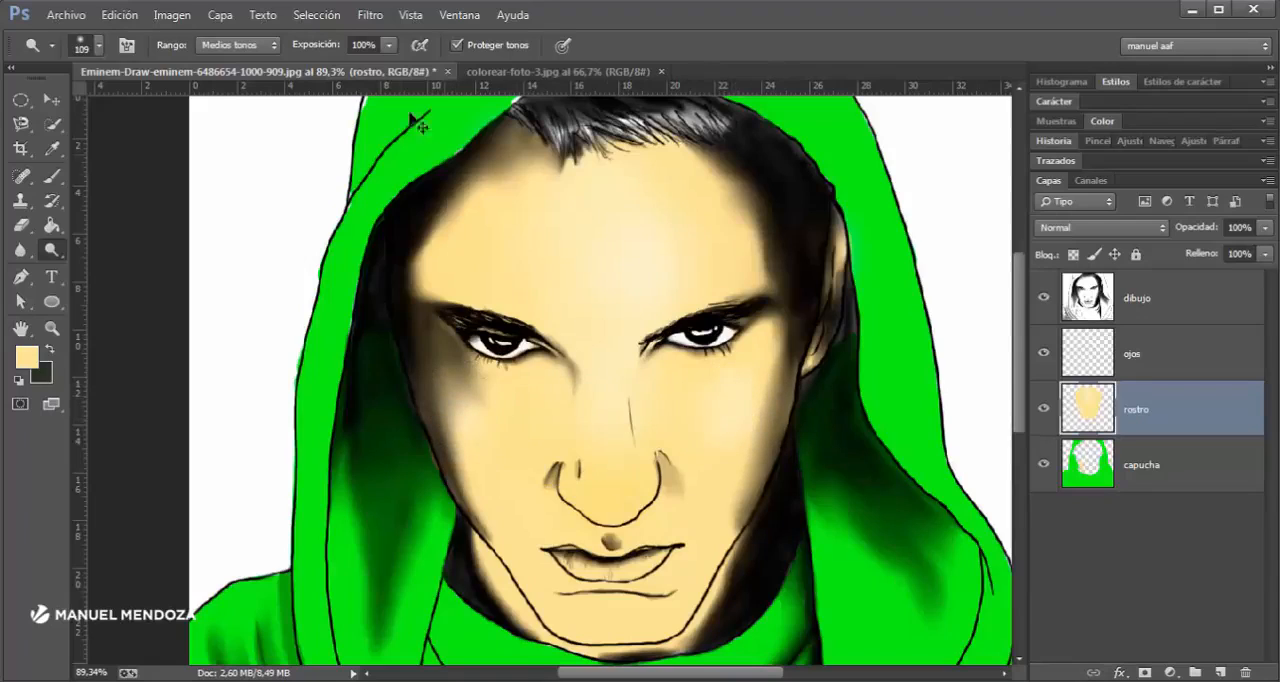
# - Lower the Dodge tool's exposure to 41% and lighten the cheek to the right of the nose
pyautogui.click(390, 47)
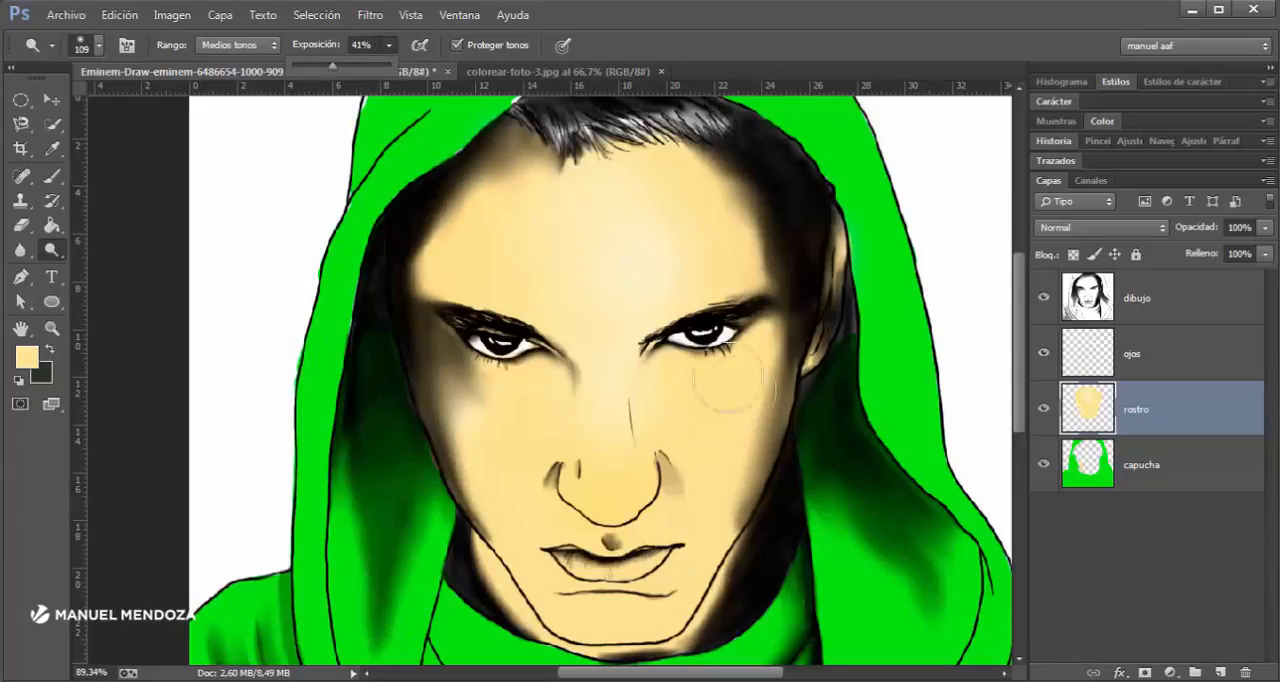
pyautogui.moveTo(737, 409); pyautogui.dragTo(721, 453)
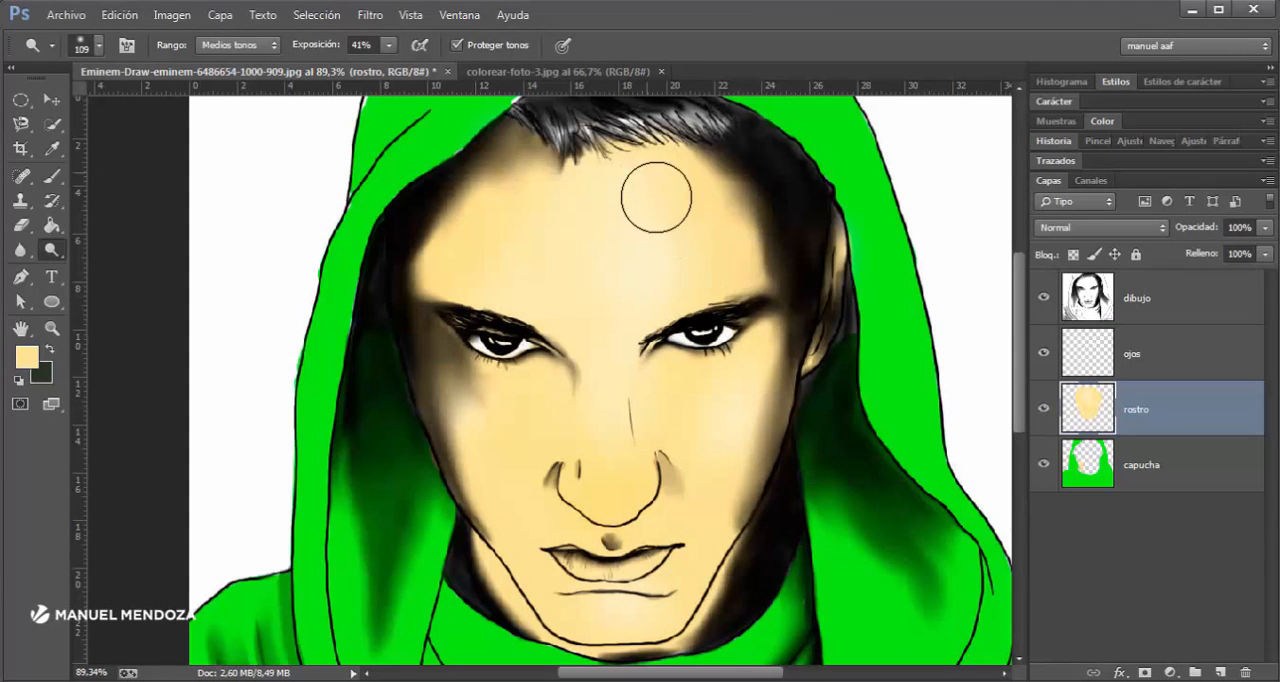
pyautogui.scroll(-3, 600, 551)
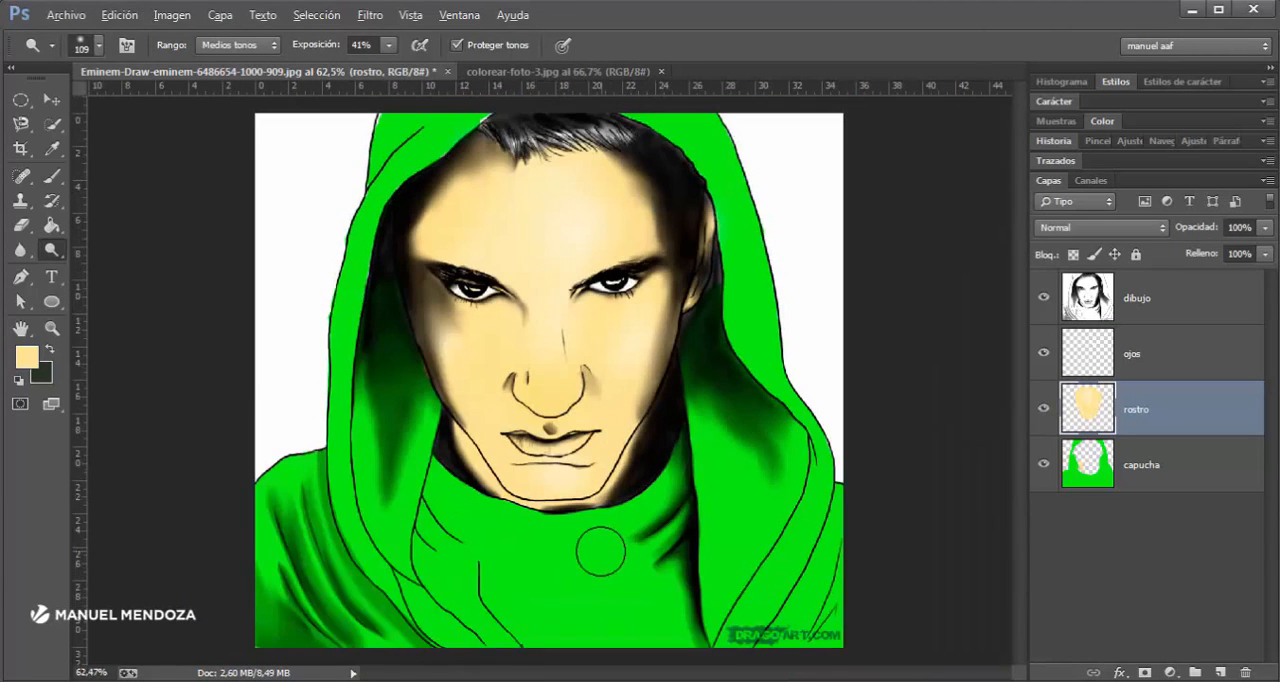
pyautogui.scroll(3, 522, 497)
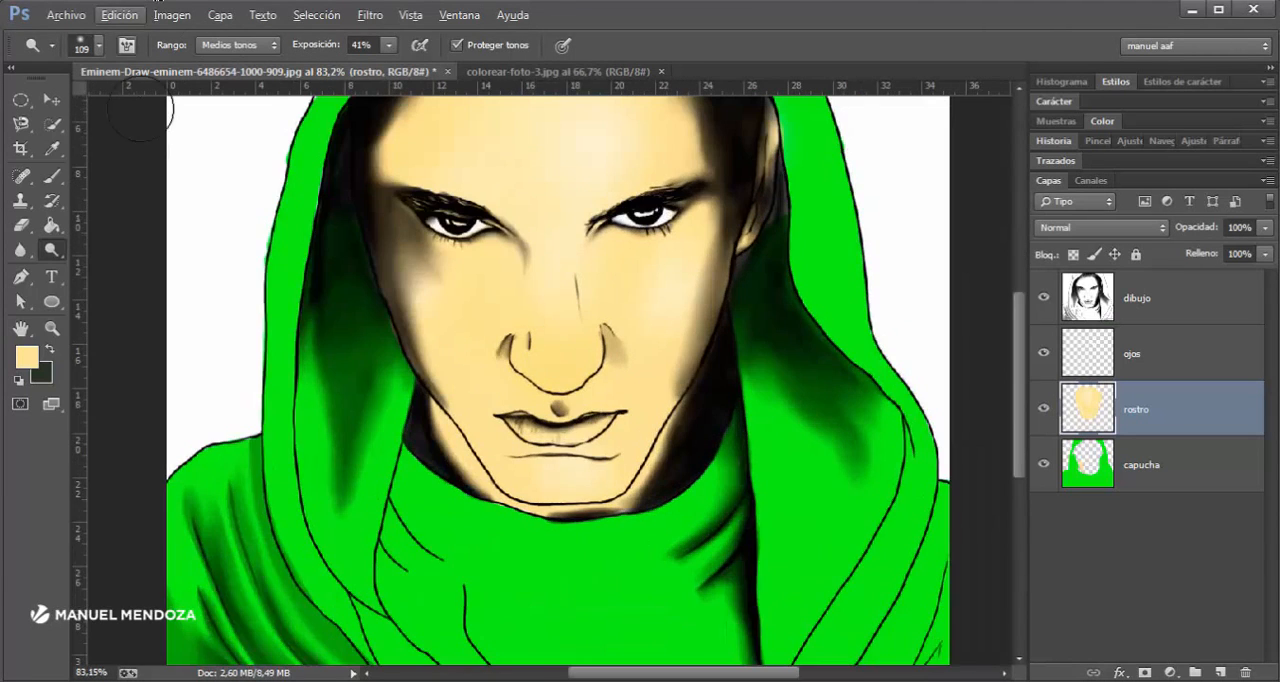
# - Switch to the Burn tool (Subexponer) at 127 px and darken the jaw, outer cheek and forehead edges on the rostro layer
pyautogui.click(50, 250)
pyautogui.click(150, 268)
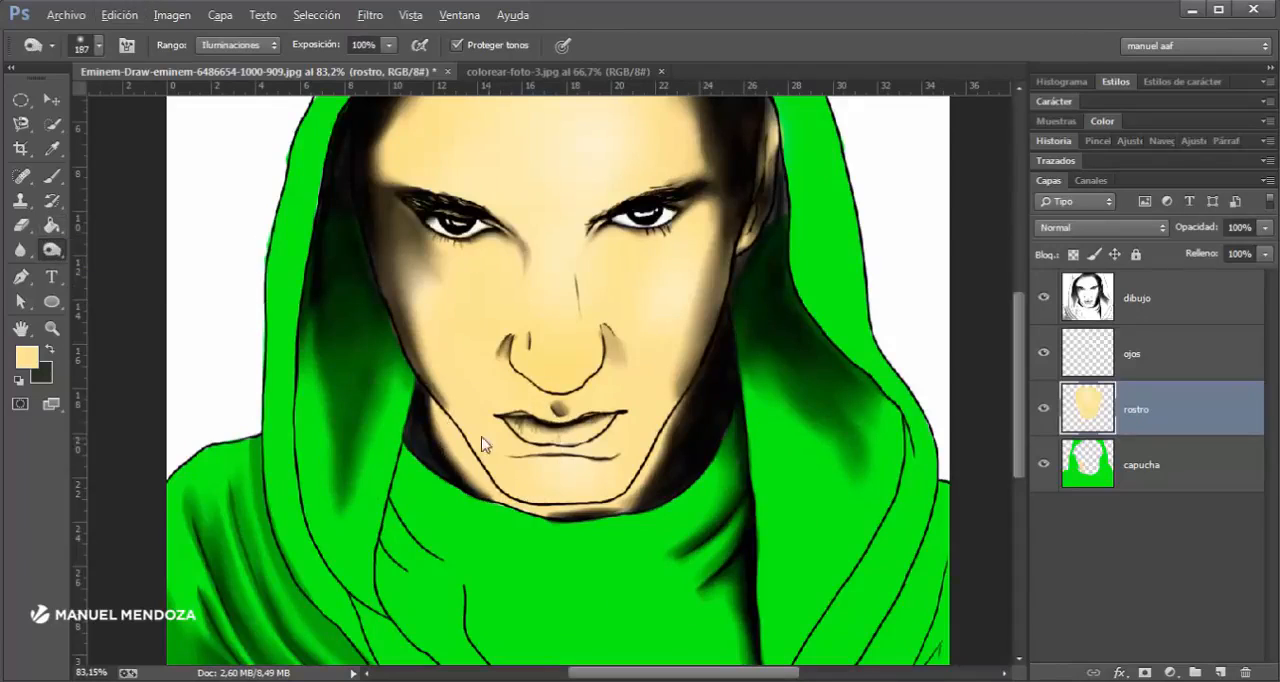
pyautogui.moveTo(485, 439); pyautogui.dragTo(465, 439)
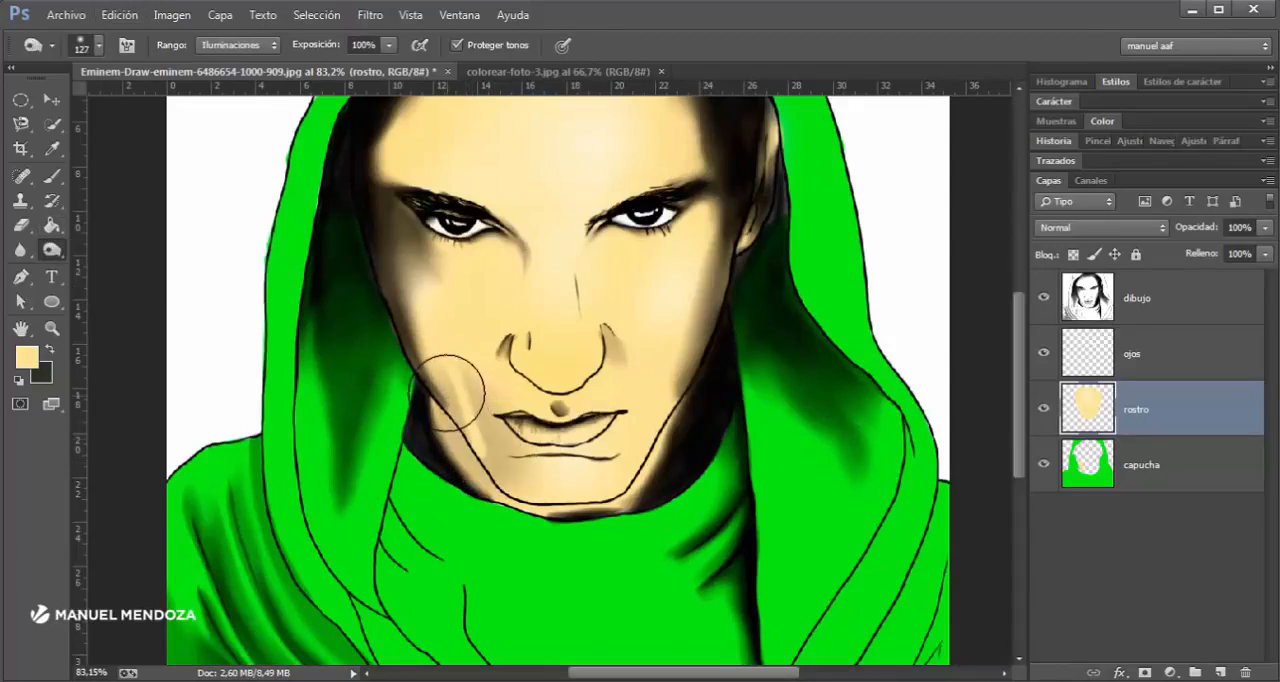
pyautogui.moveTo(638, 442)
pyautogui.mouseDown()
pyautogui.moveTo(696, 364)
pyautogui.moveTo(651, 465)
pyautogui.moveTo(660, 424)
pyautogui.mouseUp()
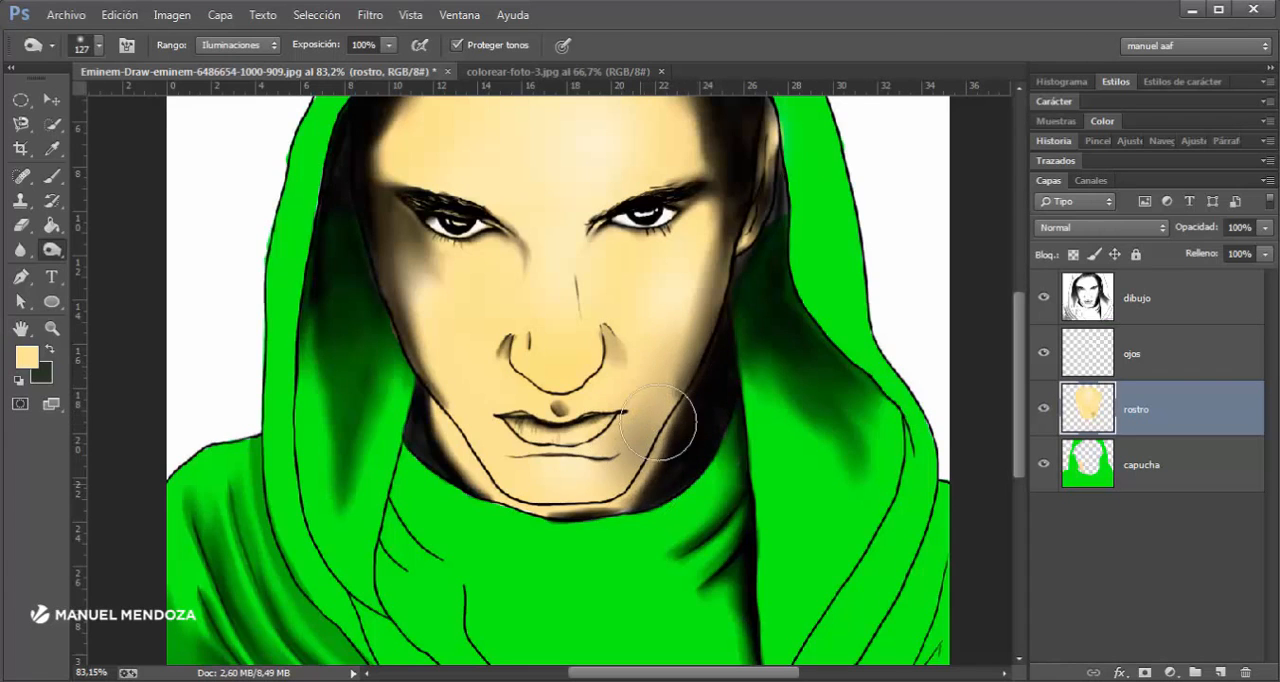
pyautogui.moveTo(691, 151)
pyautogui.mouseDown()
pyautogui.moveTo(694, 291)
pyautogui.moveTo(687, 228)
pyautogui.moveTo(616, 153)
pyautogui.moveTo(474, 225)
pyautogui.moveTo(404, 300)
pyautogui.moveTo(429, 238)
pyautogui.moveTo(488, 172)
pyautogui.moveTo(541, 155)
pyautogui.moveTo(663, 196)
pyautogui.moveTo(607, 172)
pyautogui.moveTo(513, 166)
pyautogui.mouseUp()
pyautogui.moveTo(680, 275)
pyautogui.mouseDown()
pyautogui.moveTo(727, 403)
pyautogui.moveTo(654, 598)
pyautogui.moveTo(640, 503)
pyautogui.mouseUp()
pyautogui.scroll(-3, 723, 530)
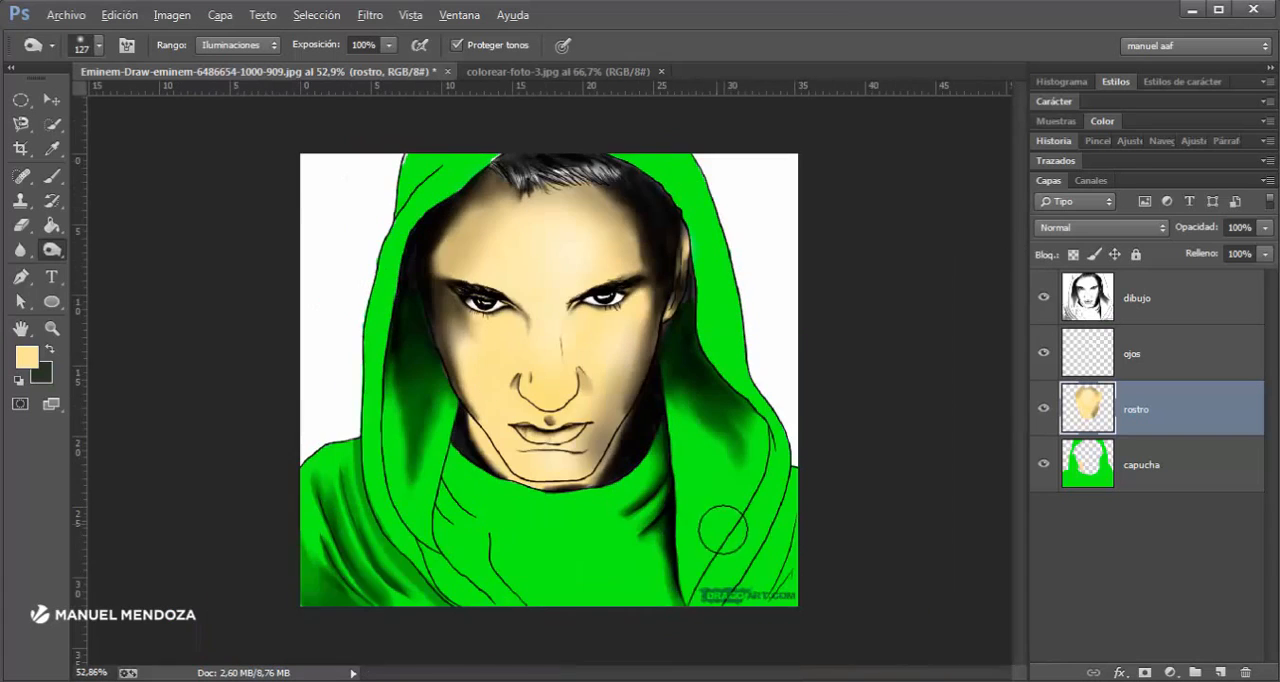
pyautogui.scroll(3, 670, 480)
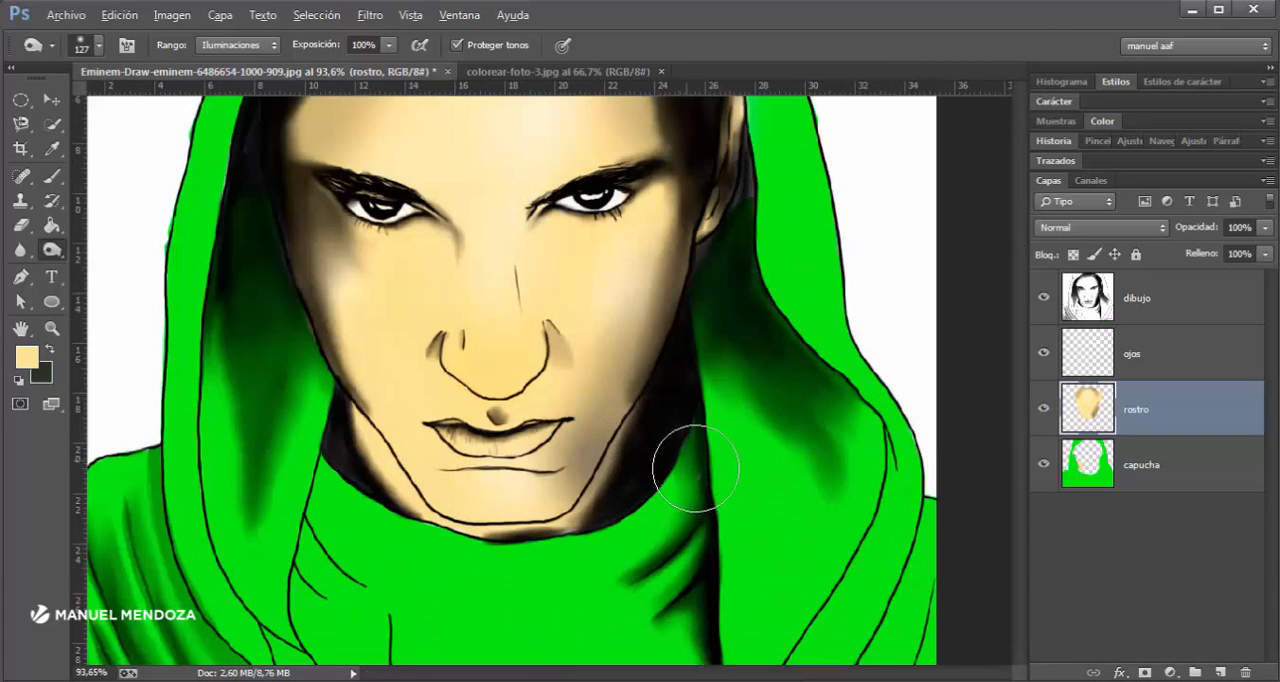
# - Make the capucha layer active and darken the hood's outer edges and the shoulders with the Burn tool
pyautogui.click(1098, 488)
pyautogui.moveTo(857, 614)
pyautogui.mouseDown()
pyautogui.moveTo(923, 556)
pyautogui.moveTo(843, 675)
pyautogui.moveTo(896, 580)
pyautogui.moveTo(918, 503)
pyautogui.moveTo(919, 449)
pyautogui.moveTo(860, 220)
pyautogui.mouseUp()
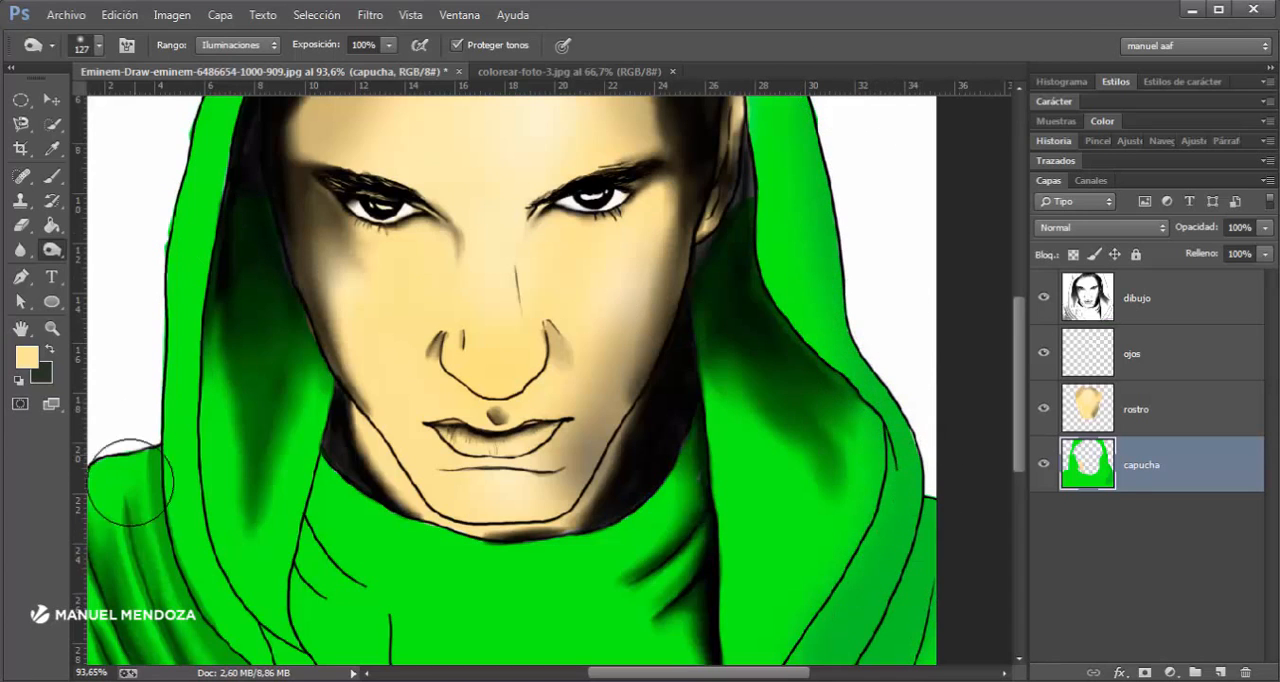
pyautogui.moveTo(130, 483)
pyautogui.mouseDown()
pyautogui.moveTo(170, 600)
pyautogui.moveTo(177, 251)
pyautogui.moveTo(220, 85)
pyautogui.moveTo(171, 129)
pyautogui.moveTo(120, 420)
pyautogui.moveTo(190, 650)
pyautogui.mouseUp()
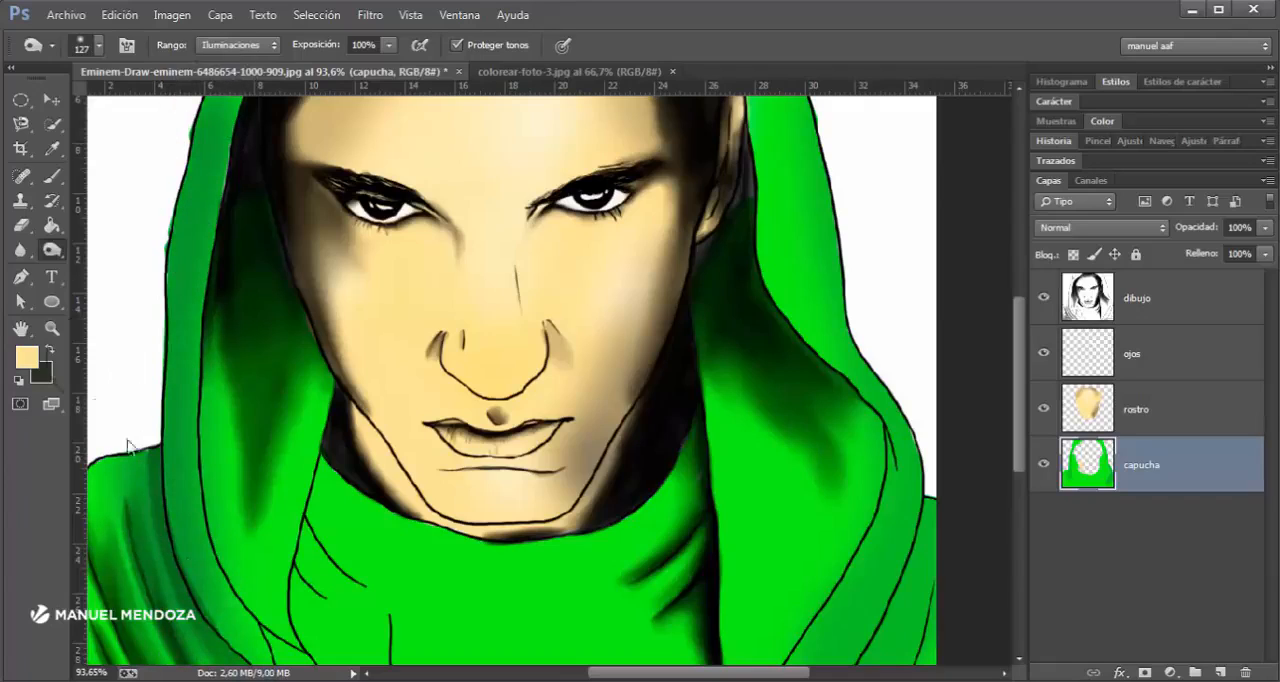
# - Switch to the Dodge tool (Sobreexponer) and lighten the hood's front folds and upper rim on the capucha layer
pyautogui.rightClick(60, 252)
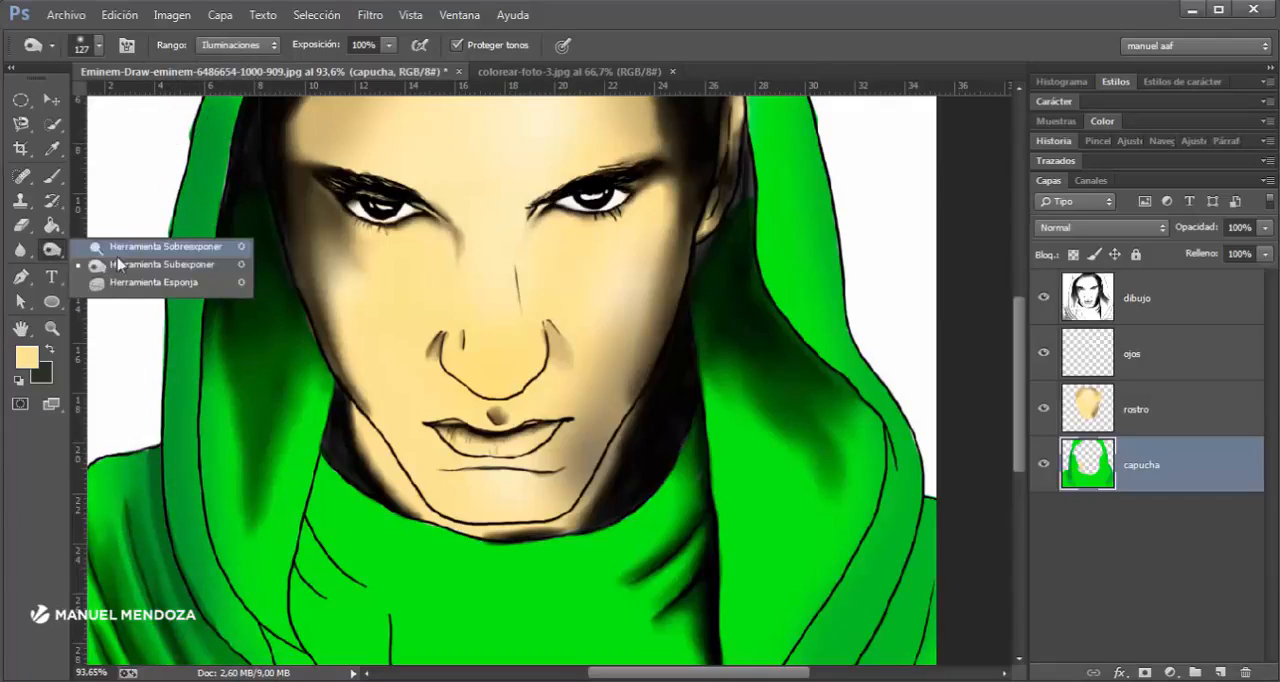
pyautogui.click(160, 251)
pyautogui.moveTo(221, 460)
pyautogui.mouseDown()
pyautogui.moveTo(254, 562)
pyautogui.moveTo(241, 499)
pyautogui.moveTo(249, 572)
pyautogui.moveTo(266, 566)
pyautogui.moveTo(278, 610)
pyautogui.moveTo(251, 580)
pyautogui.moveTo(252, 620)
pyautogui.moveTo(227, 585)
pyautogui.moveTo(251, 634)
pyautogui.moveTo(224, 523)
pyautogui.moveTo(251, 542)
pyautogui.mouseUp()
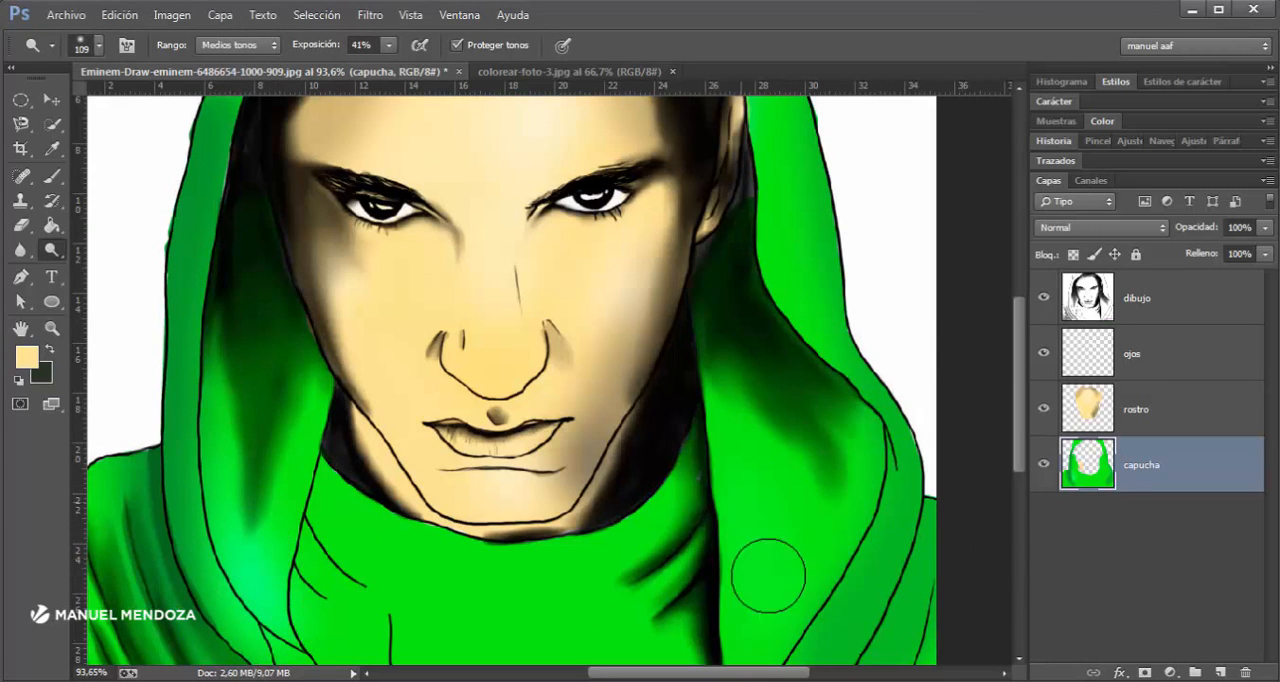
pyautogui.moveTo(740, 478)
pyautogui.mouseDown()
pyautogui.moveTo(744, 551)
pyautogui.moveTo(764, 538)
pyautogui.moveTo(749, 429)
pyautogui.mouseUp()
pyautogui.scroll(5, 808, 572)
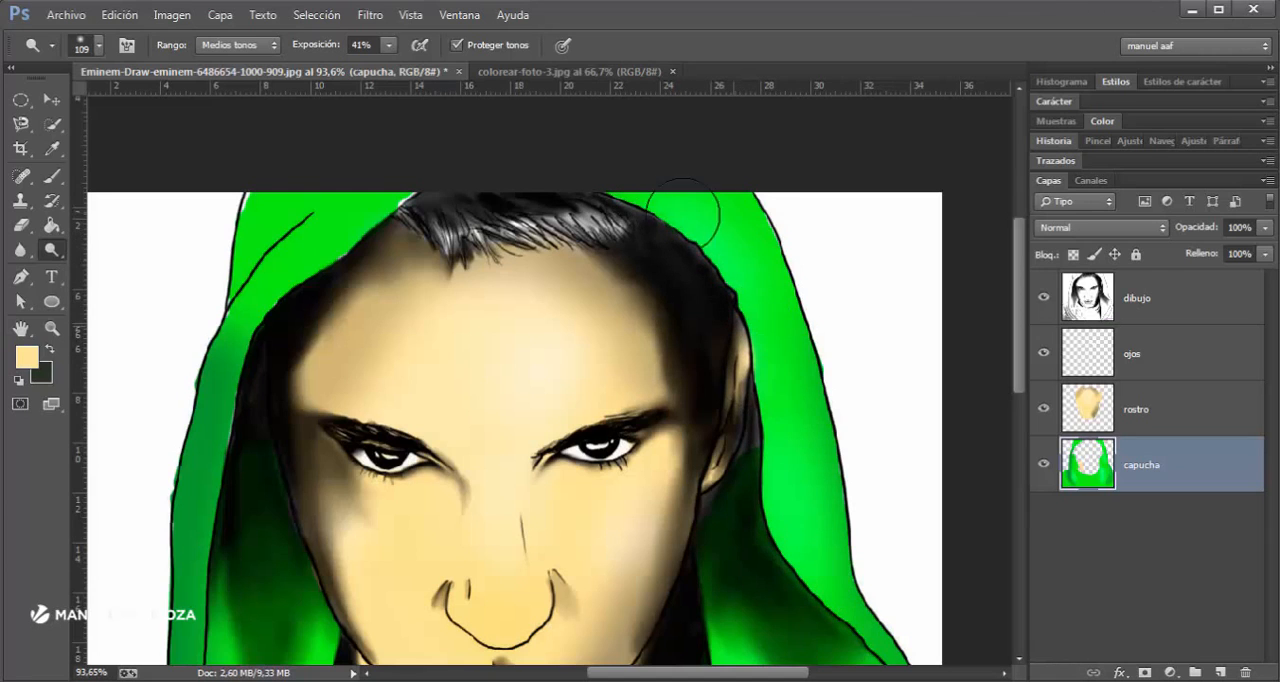
pyautogui.moveTo(429, 241); pyautogui.dragTo(319, 286)
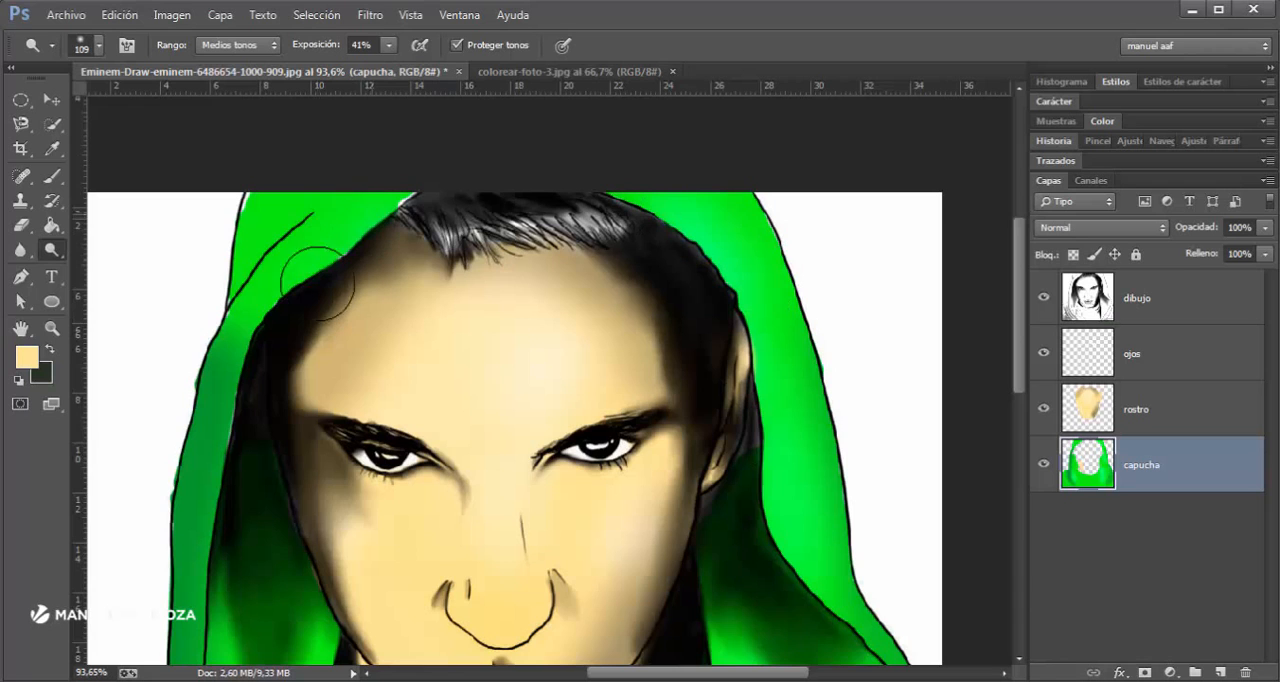
pyautogui.scroll(-5, 337, 363)
pyautogui.scroll(-3, 634, 374)
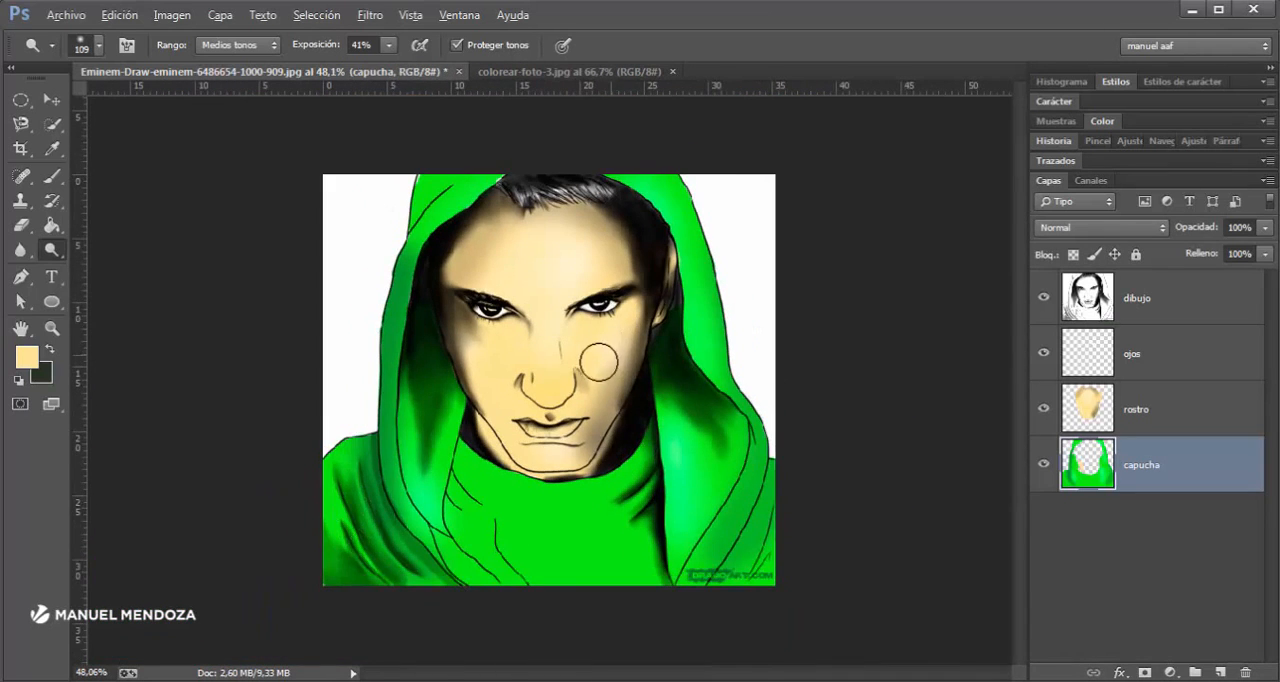
# - Add a new empty layer directly above the ojos layer
pyautogui.scroll(2, 598, 361)
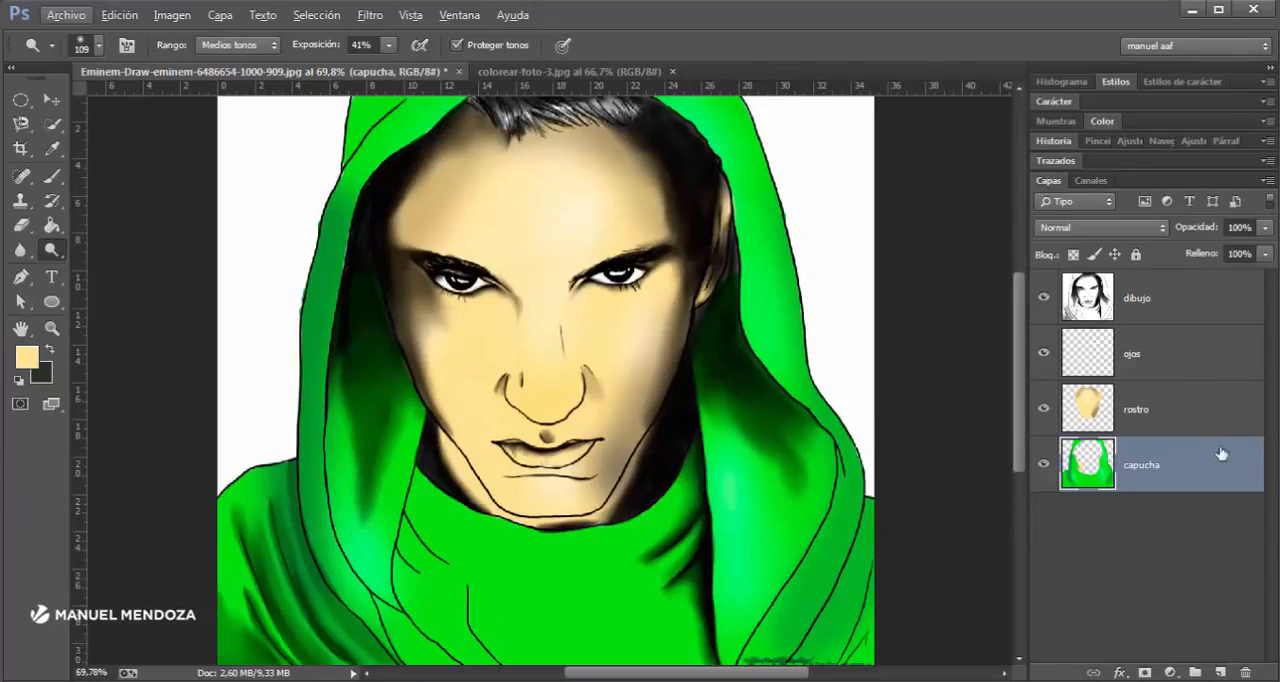
pyautogui.click(1254, 365)
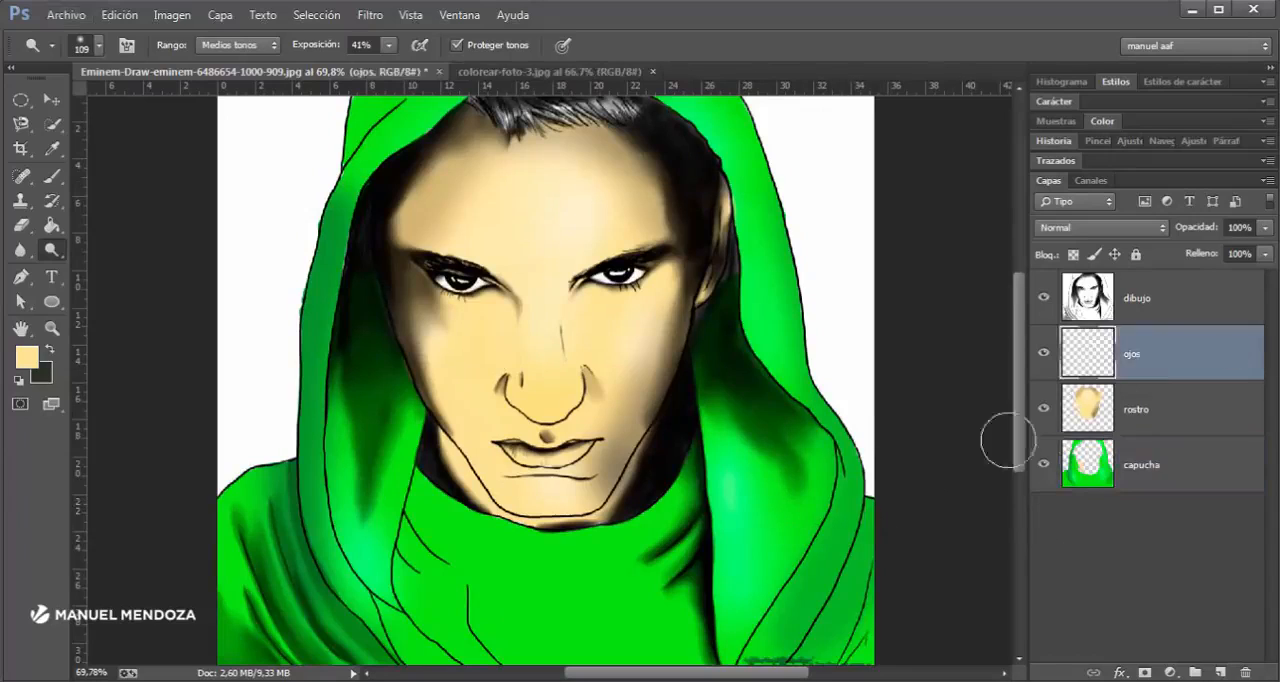
pyautogui.click(1219, 672)
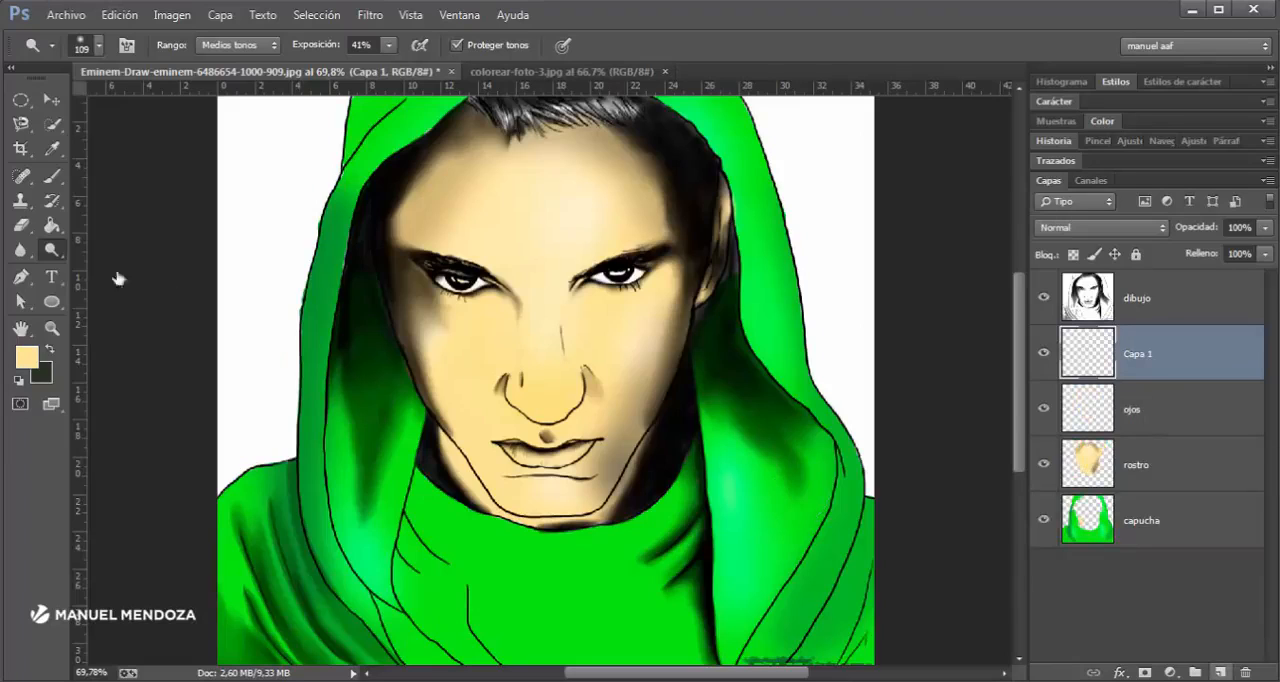
# - Set the foreground color to a fully saturated bright red
pyautogui.click(30, 357)
pyautogui.click(336, 215)
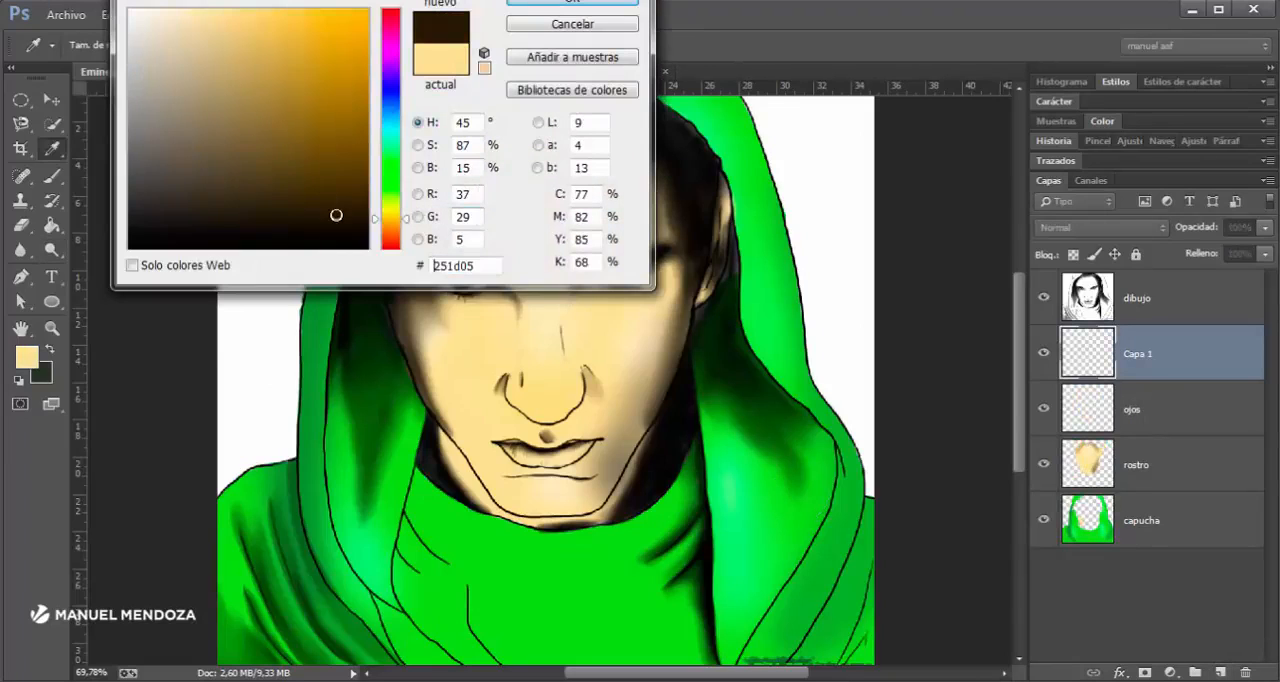
pyautogui.click(390, 247)
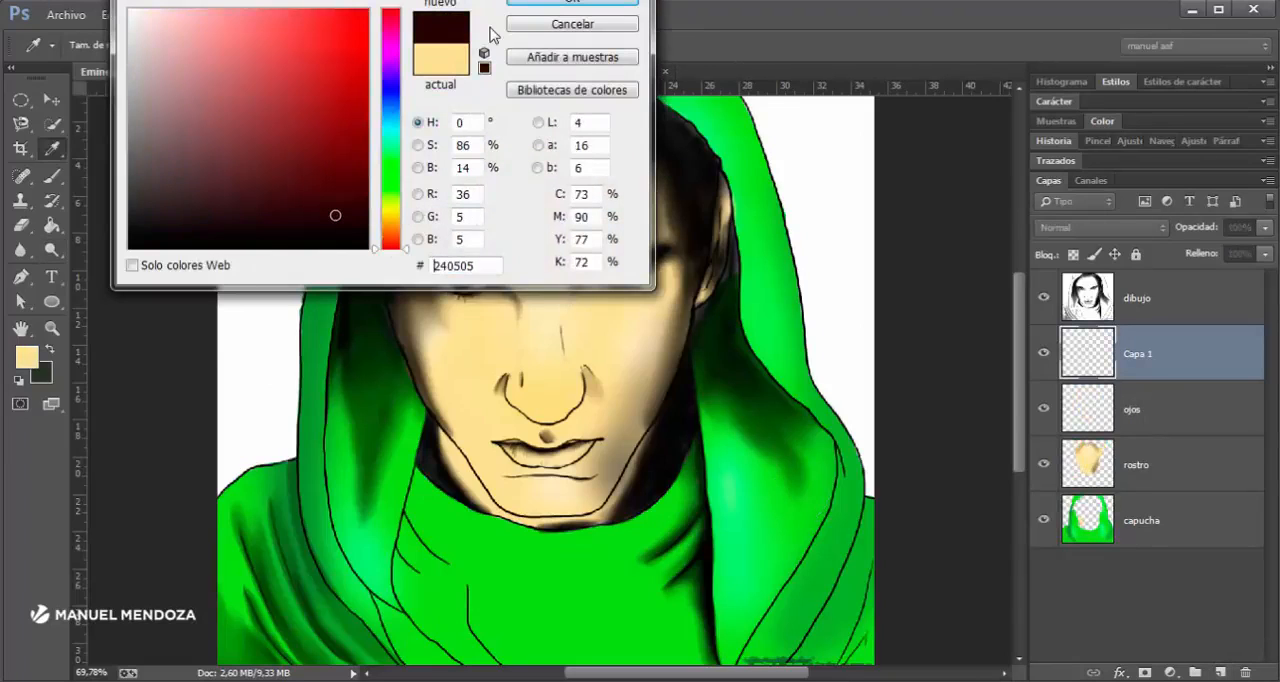
pyautogui.click(368, 9)
pyautogui.click(543, 3)
# - Rename the new layer as boca
pyautogui.scroll(5, 567, 444)
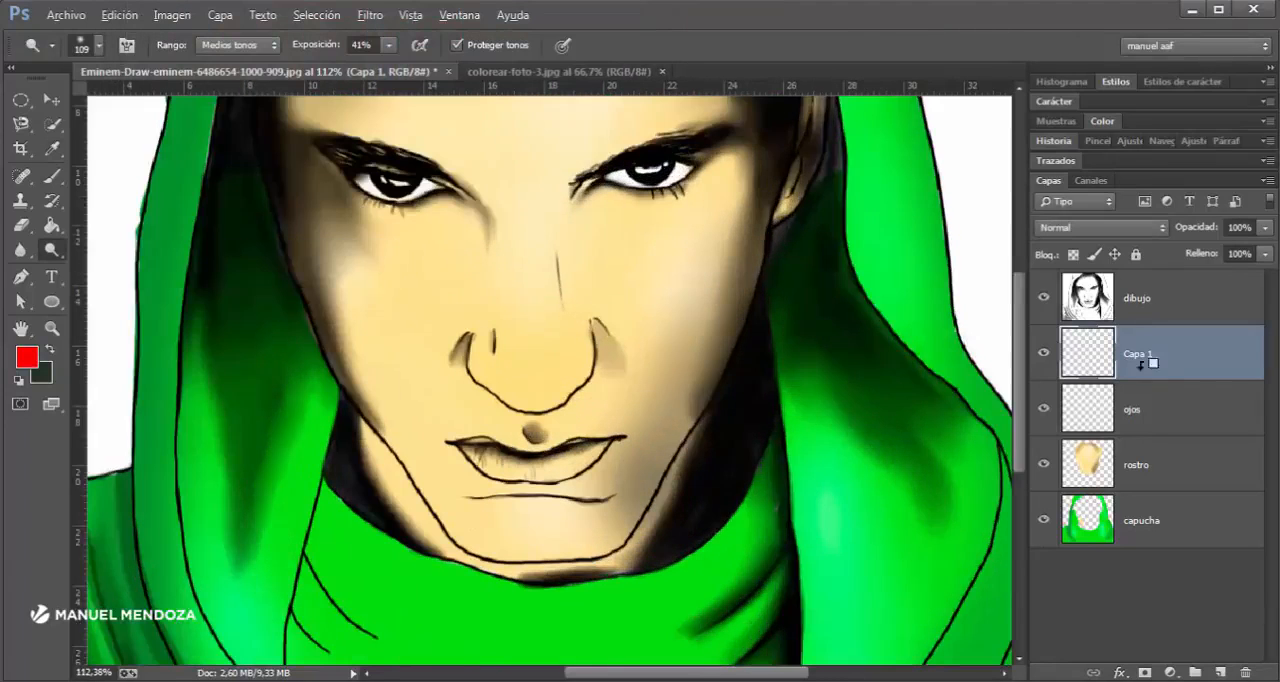
pyautogui.press('alt')
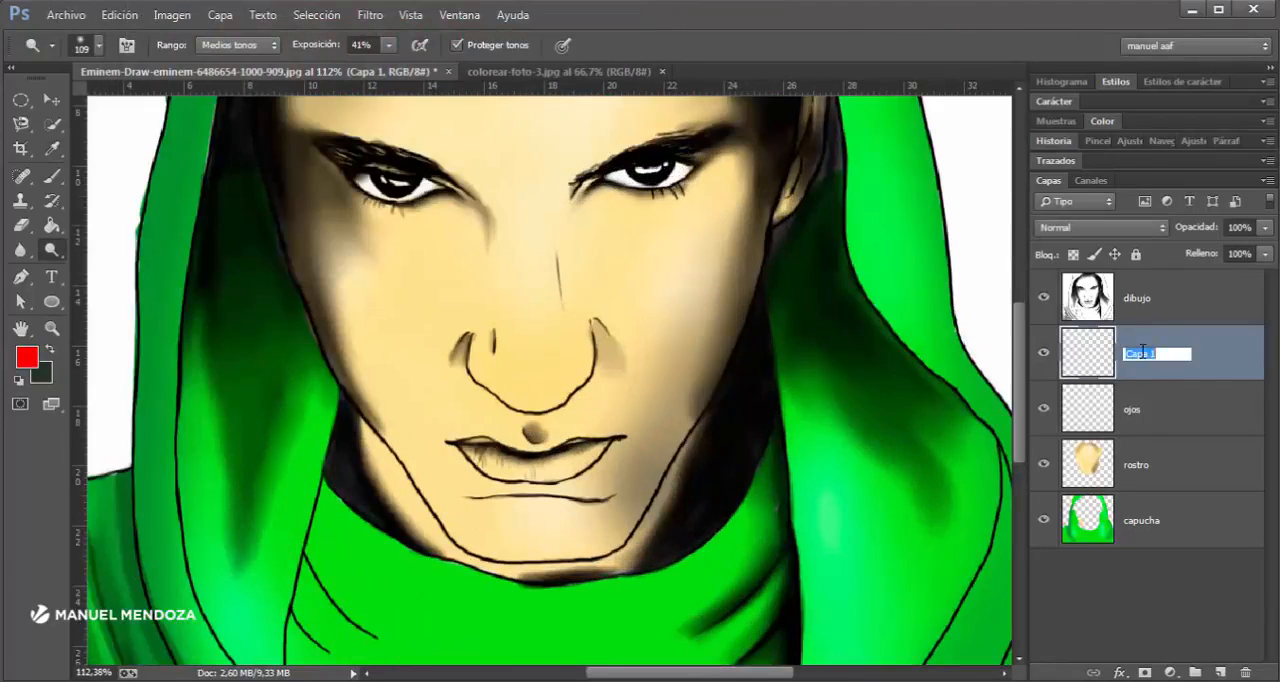
pyautogui.press('Return')
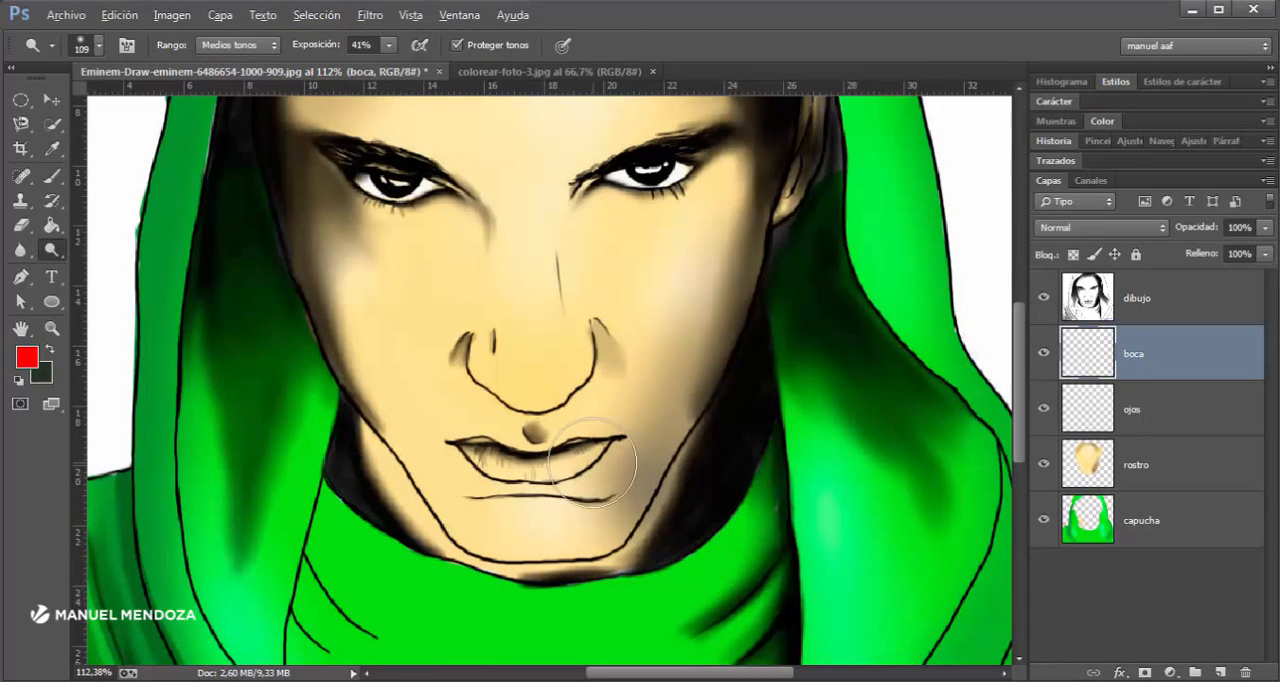
# - Paint both lips red on the boca layer with the Brush tool, filling them up to the mouth's outline
pyautogui.rightClick(517, 468)
pyautogui.hotkey('ctrl', '+')
pyautogui.hotkey('ctrl', '+')
pyautogui.press('space')
pyautogui.moveTo(667, 473); pyautogui.dragTo(655, 320)
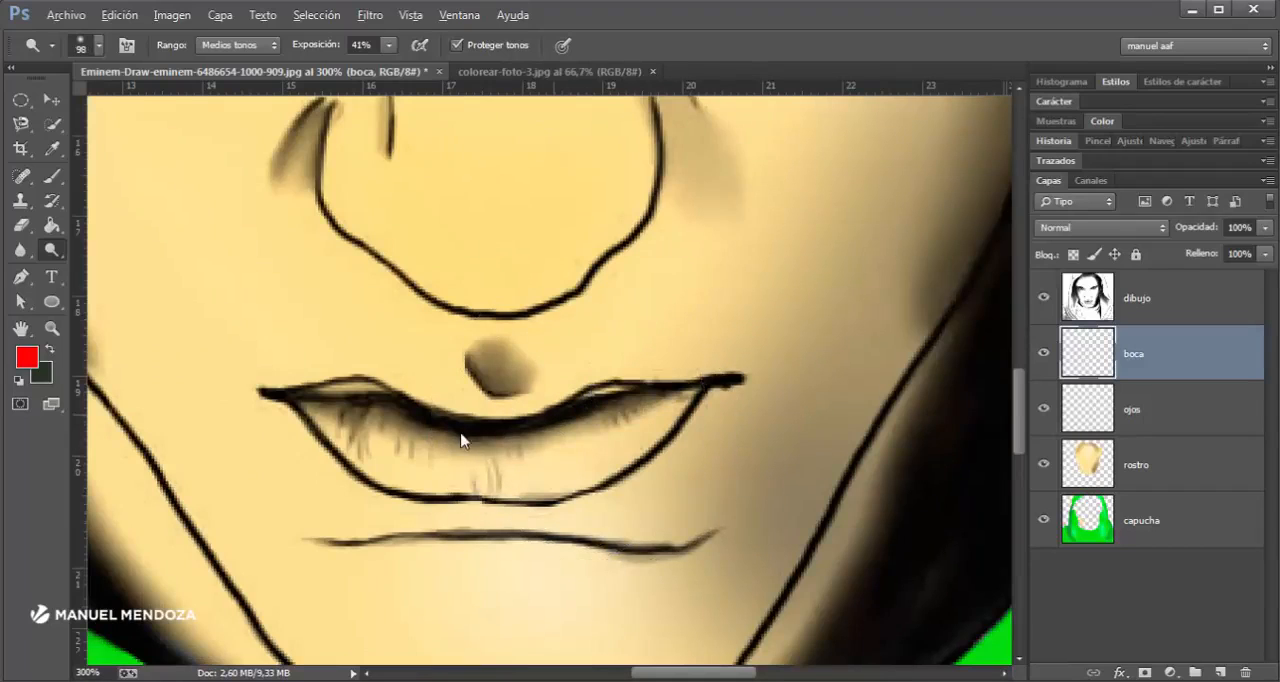
pyautogui.moveTo(326, 448); pyautogui.dragTo(305, 448)
pyautogui.moveTo(512, 433)
pyautogui.mouseDown()
pyautogui.moveTo(366, 433)
pyautogui.moveTo(420, 449)
pyautogui.mouseUp()
pyautogui.click(46, 180)
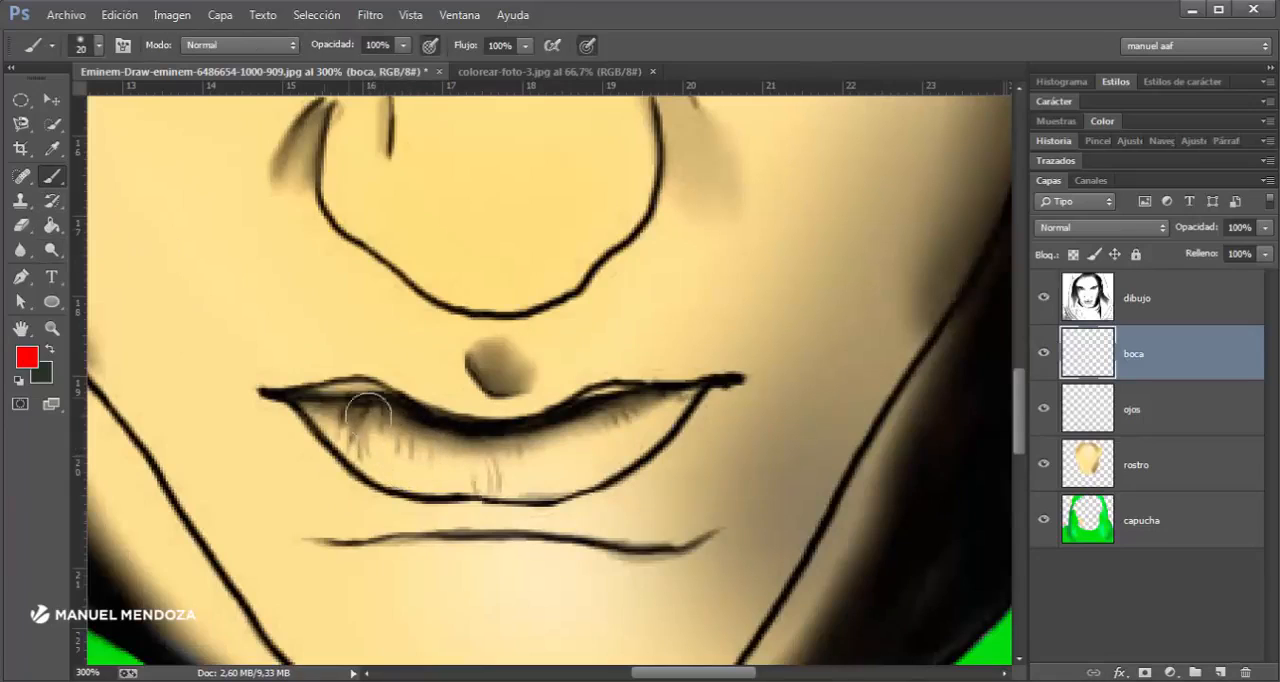
pyautogui.moveTo(357, 420)
pyautogui.mouseDown()
pyautogui.moveTo(405, 454)
pyautogui.moveTo(438, 460)
pyautogui.moveTo(336, 420)
pyautogui.moveTo(410, 460)
pyautogui.moveTo(565, 447)
pyautogui.moveTo(398, 460)
pyautogui.moveTo(423, 470)
pyautogui.moveTo(519, 472)
pyautogui.moveTo(643, 420)
pyautogui.moveTo(606, 454)
pyautogui.moveTo(532, 476)
pyautogui.moveTo(592, 430)
pyautogui.moveTo(655, 410)
pyautogui.moveTo(569, 466)
pyautogui.moveTo(316, 409)
pyautogui.moveTo(356, 401)
pyautogui.moveTo(370, 450)
pyautogui.mouseUp()
pyautogui.rightClick(350, 399)
pyautogui.press('Escape')
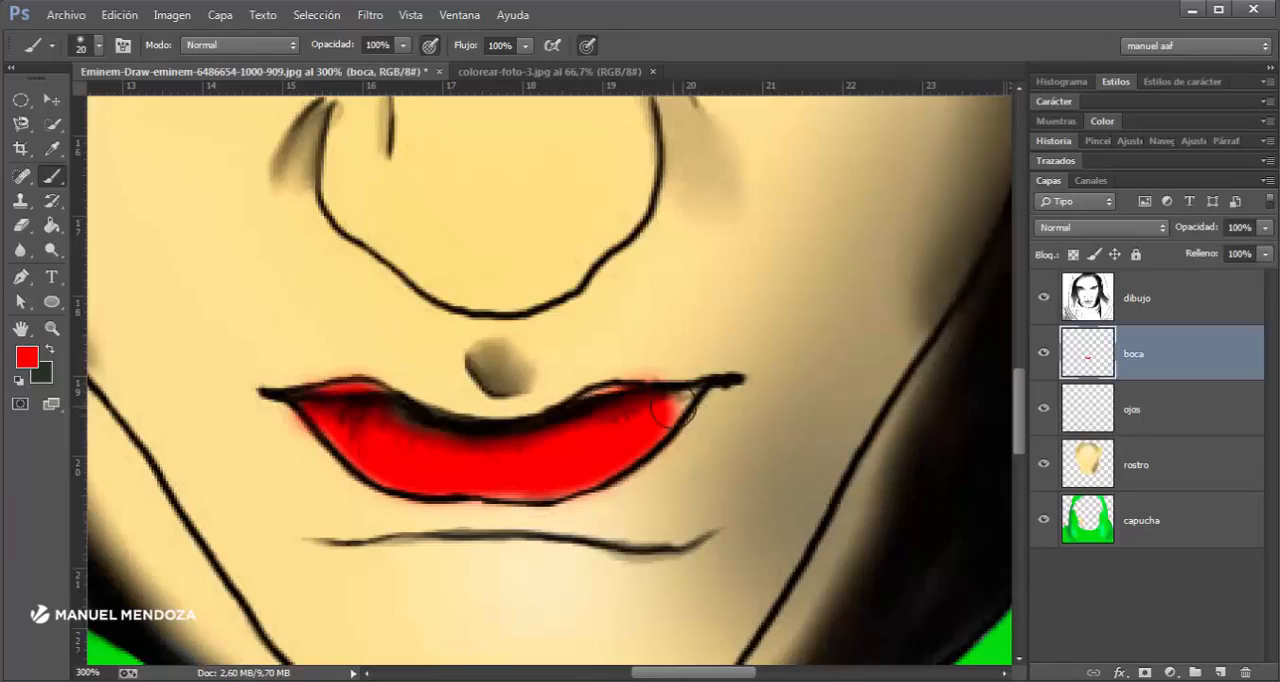
pyautogui.moveTo(657, 415); pyautogui.dragTo(643, 412)
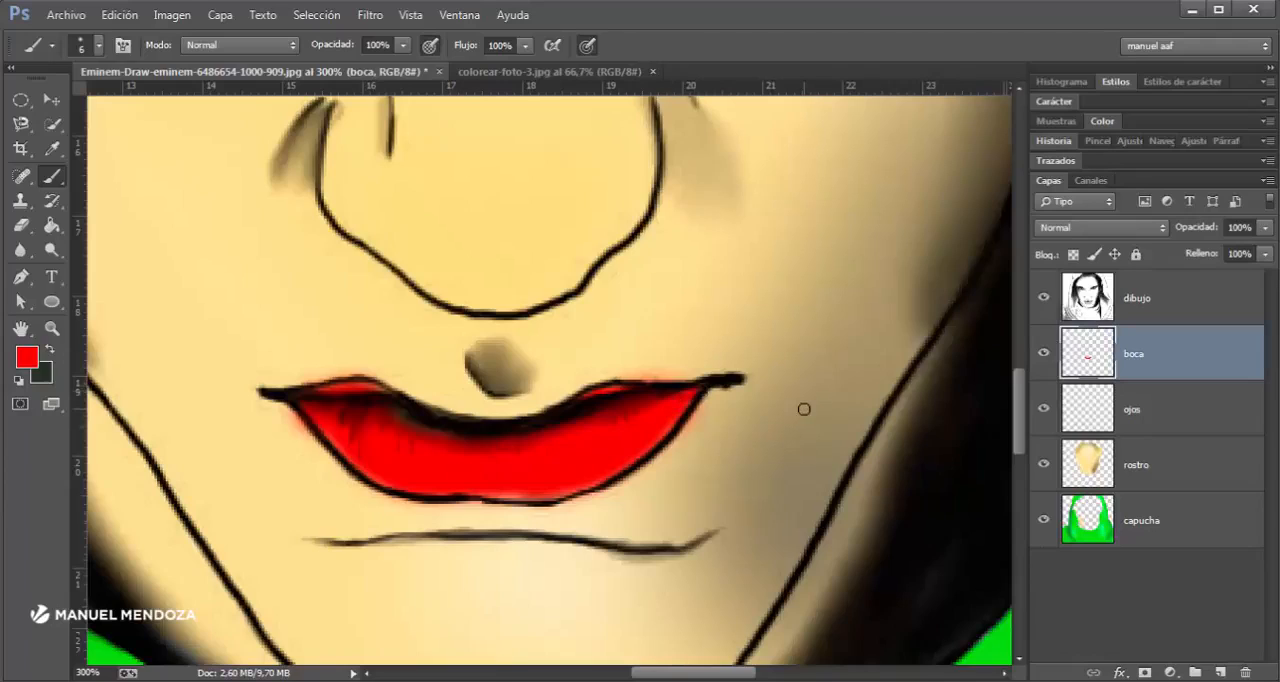
# - Add a new layer above boca, set the foreground color to black (000000) and enlarge the brush to 28 px
pyautogui.click(1217, 672)
pyautogui.click(35, 360)
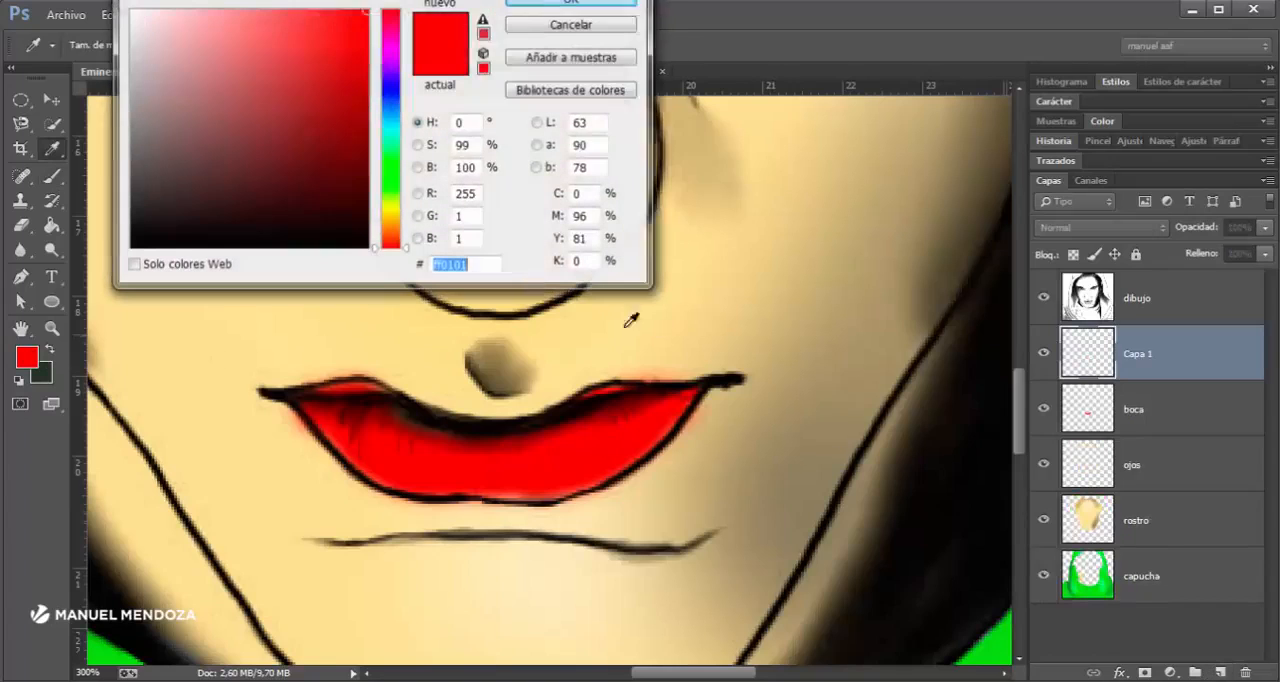
pyautogui.write('000000')
pyautogui.press('Return')
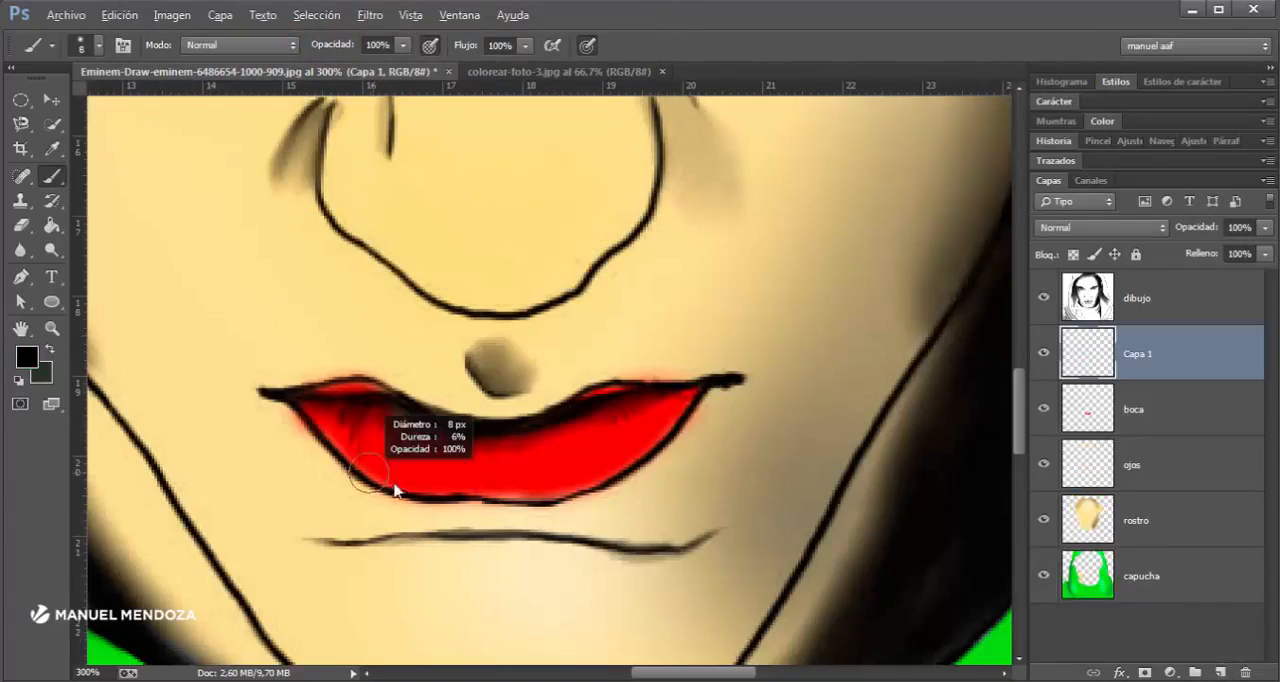
pyautogui.moveTo(368, 477)
pyautogui.mouseDown()
pyautogui.moveTo(343, 442)
pyautogui.moveTo(320, 440)
pyautogui.mouseUp()
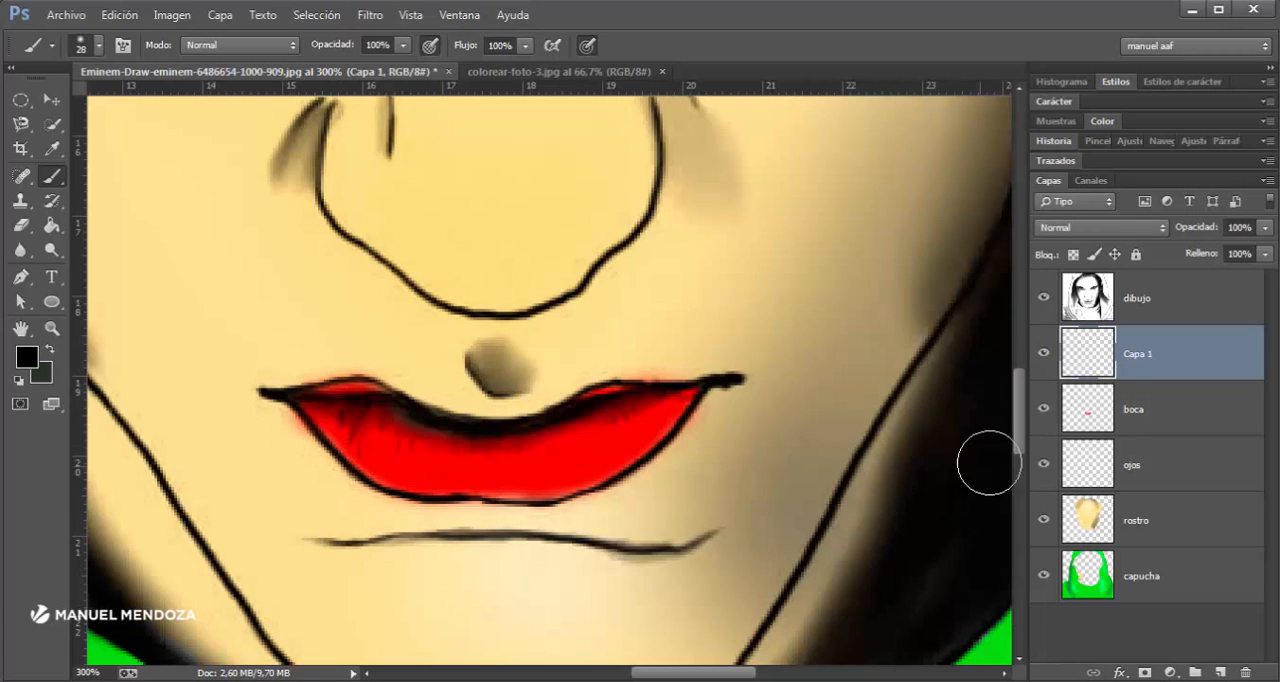
# - Load the boca layer's painted area as a selection and rename the new layer above it as sombra
pyautogui.click(1096, 418)
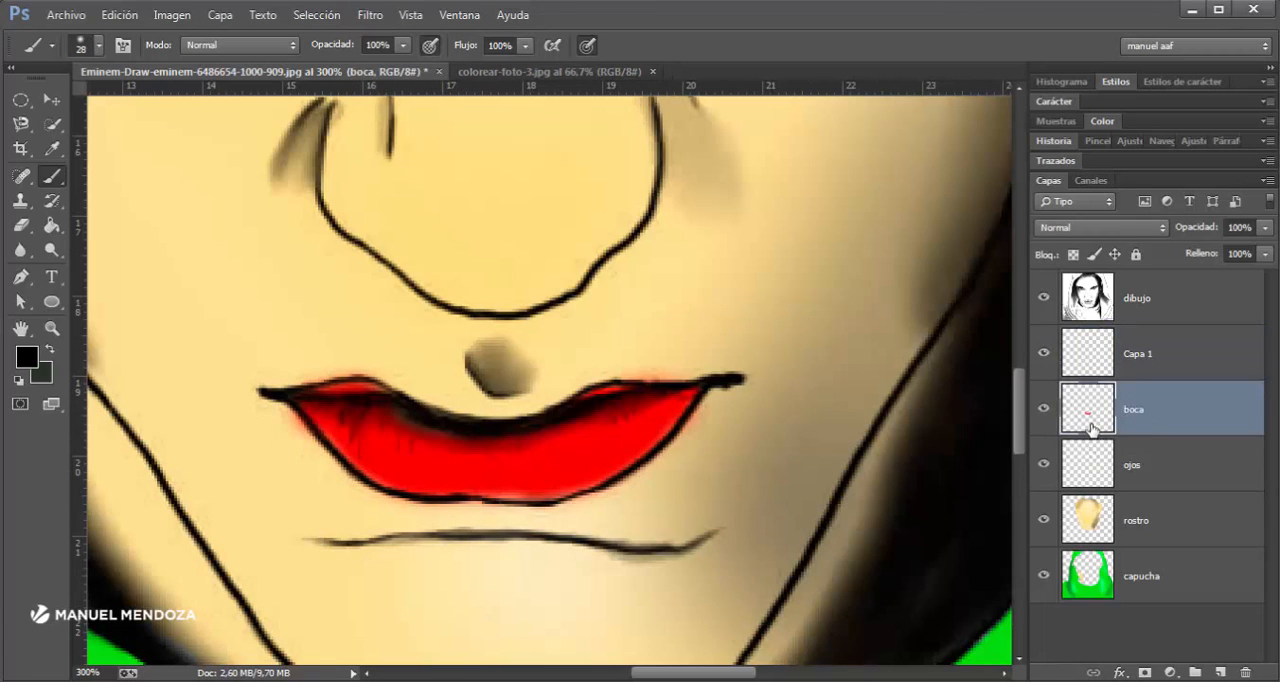
pyautogui.keyDown('ctrl'); pyautogui.click(1089, 420); pyautogui.keyUp('ctrl')
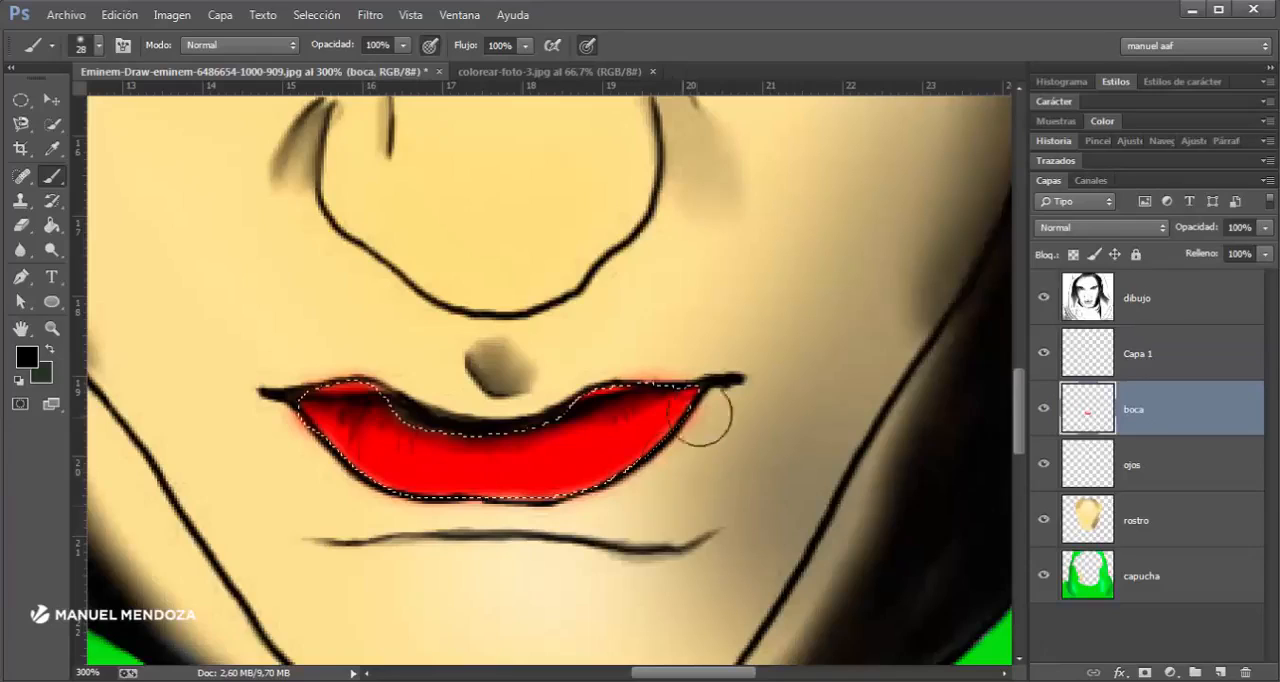
pyautogui.click(1145, 362)
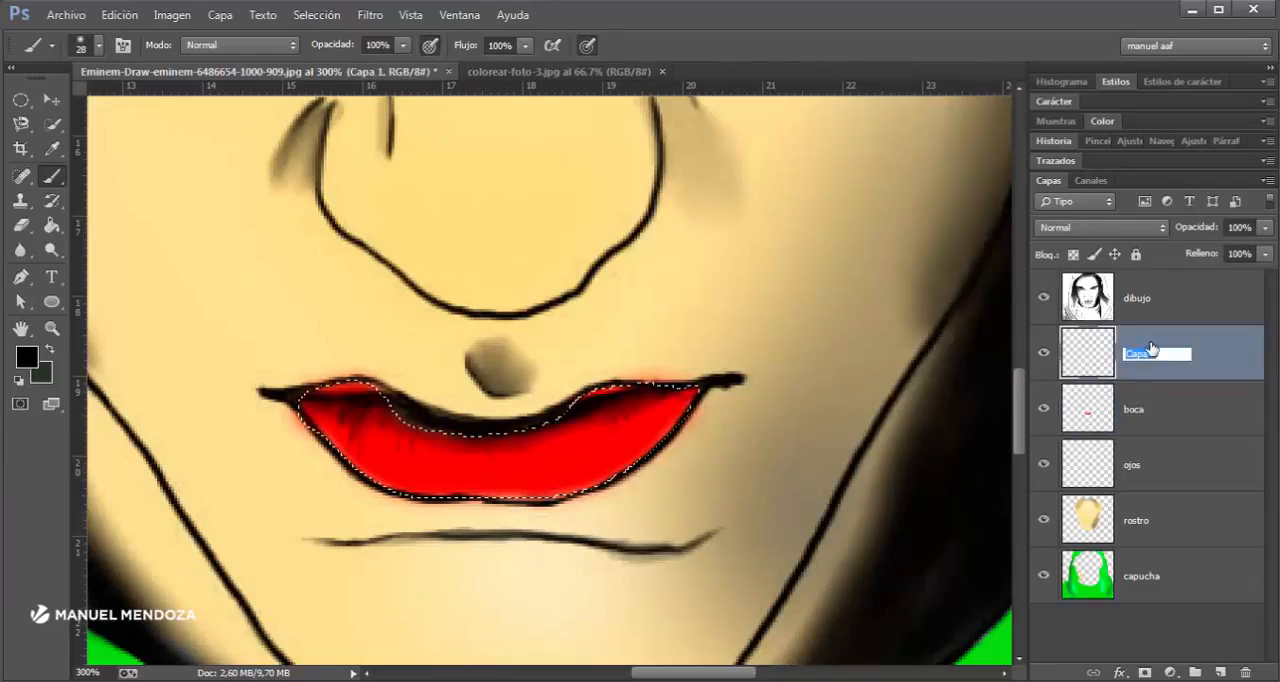
pyautogui.press('Return')
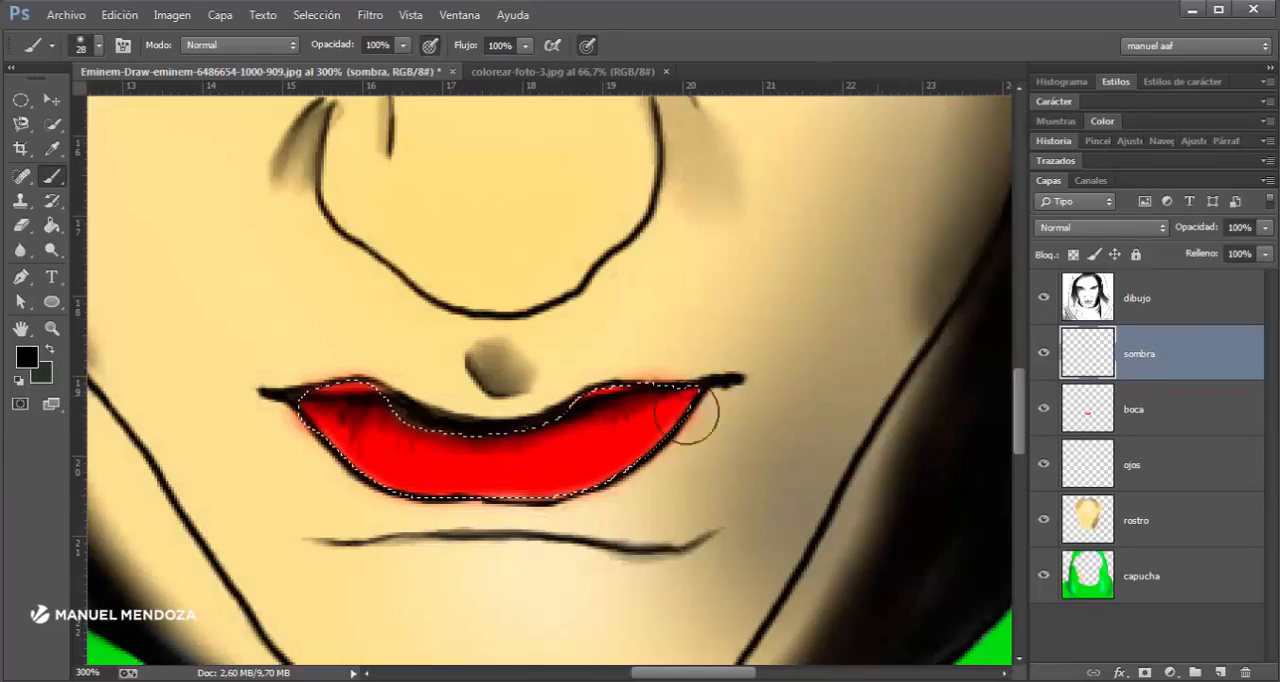
# - Shade the lip edges in black on the sombra layer within the selection, using 41% brush opacity
pyautogui.moveTo(689, 415); pyautogui.dragTo(644, 487)
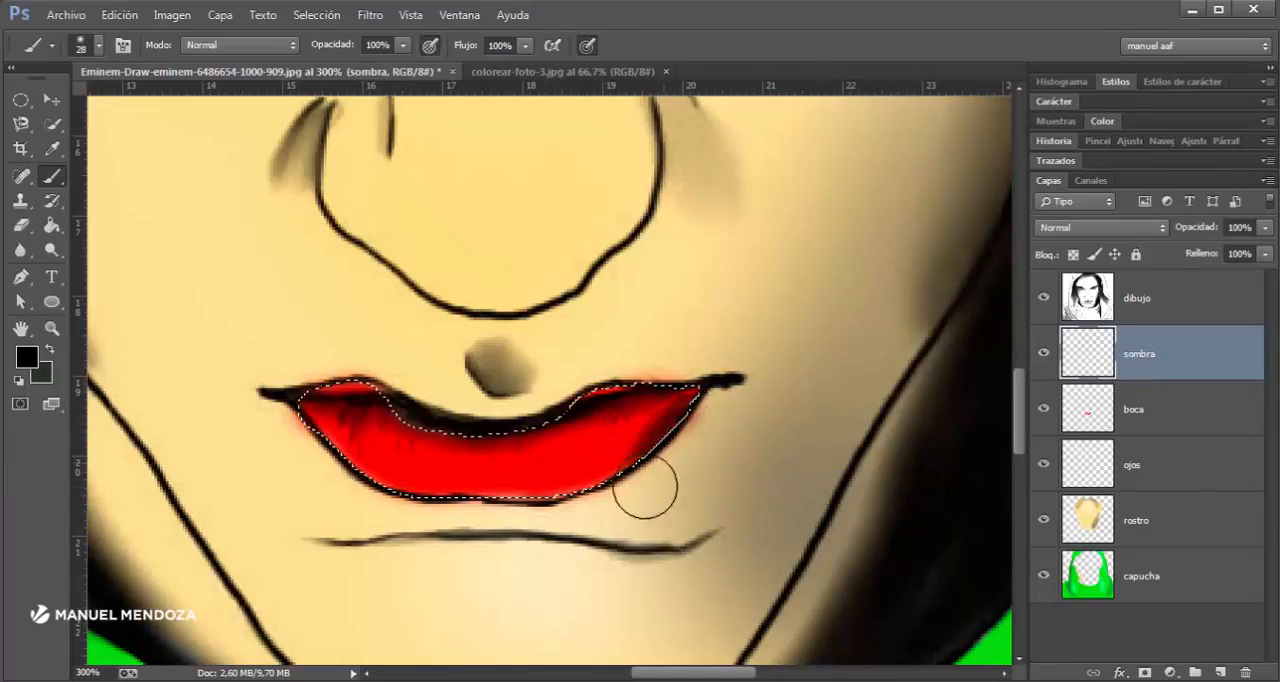
pyautogui.hotkey('ctrl', 'z')
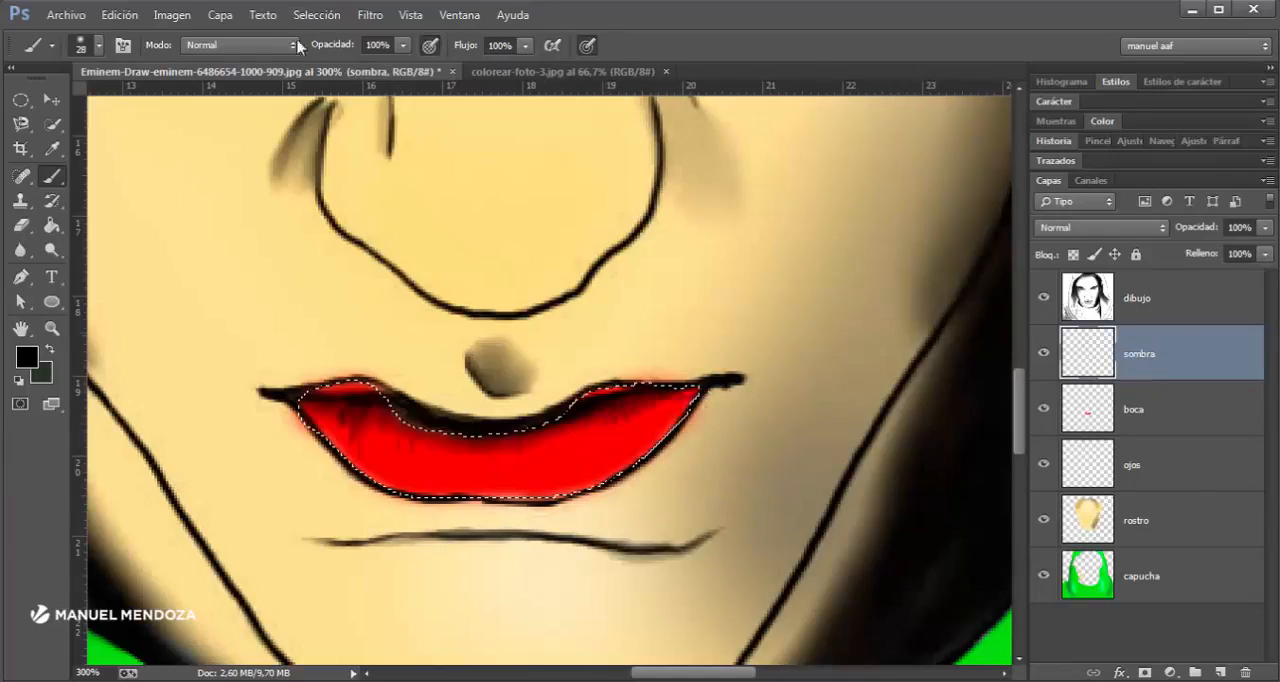
pyautogui.click(405, 47)
pyautogui.moveTo(706, 421)
pyautogui.mouseDown()
pyautogui.moveTo(597, 521)
pyautogui.moveTo(698, 424)
pyautogui.moveTo(558, 535)
pyautogui.moveTo(480, 545)
pyautogui.moveTo(358, 496)
pyautogui.moveTo(309, 452)
pyautogui.moveTo(461, 537)
pyautogui.moveTo(316, 433)
pyautogui.moveTo(470, 517)
pyautogui.mouseUp()
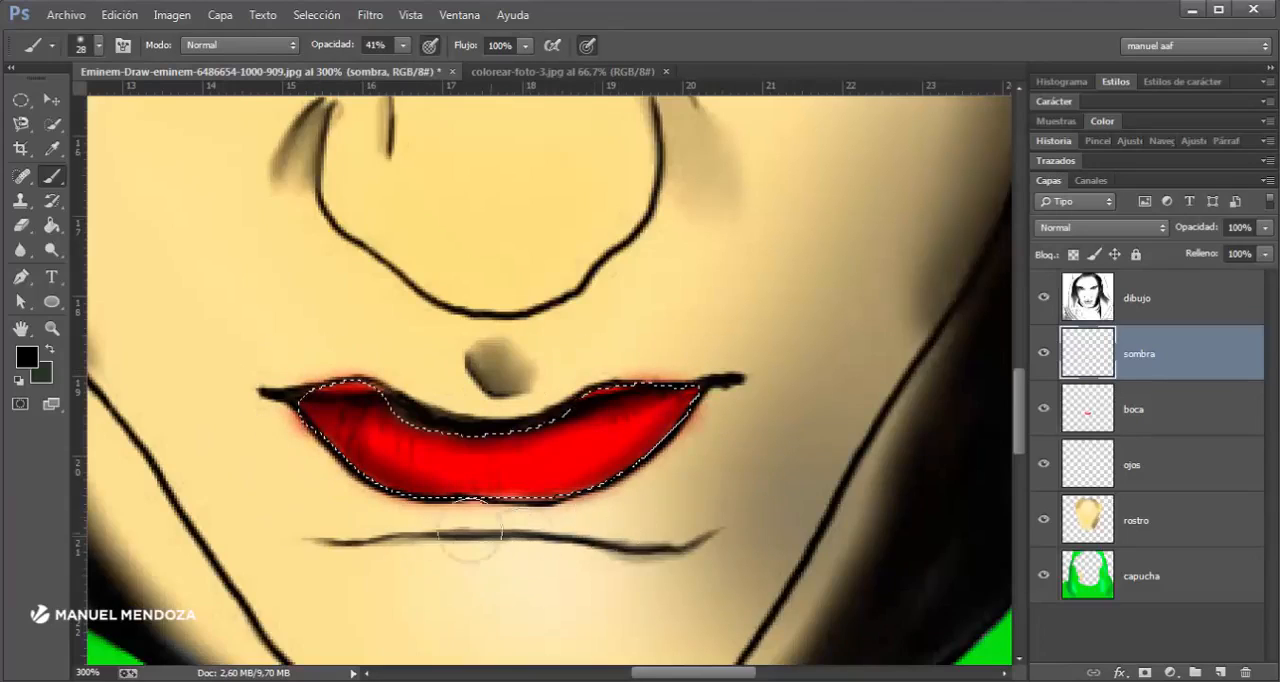
# - Erase excess shading from the lower lip on the sombra layer with an 18 px eraser, and deselect
pyautogui.press('e')
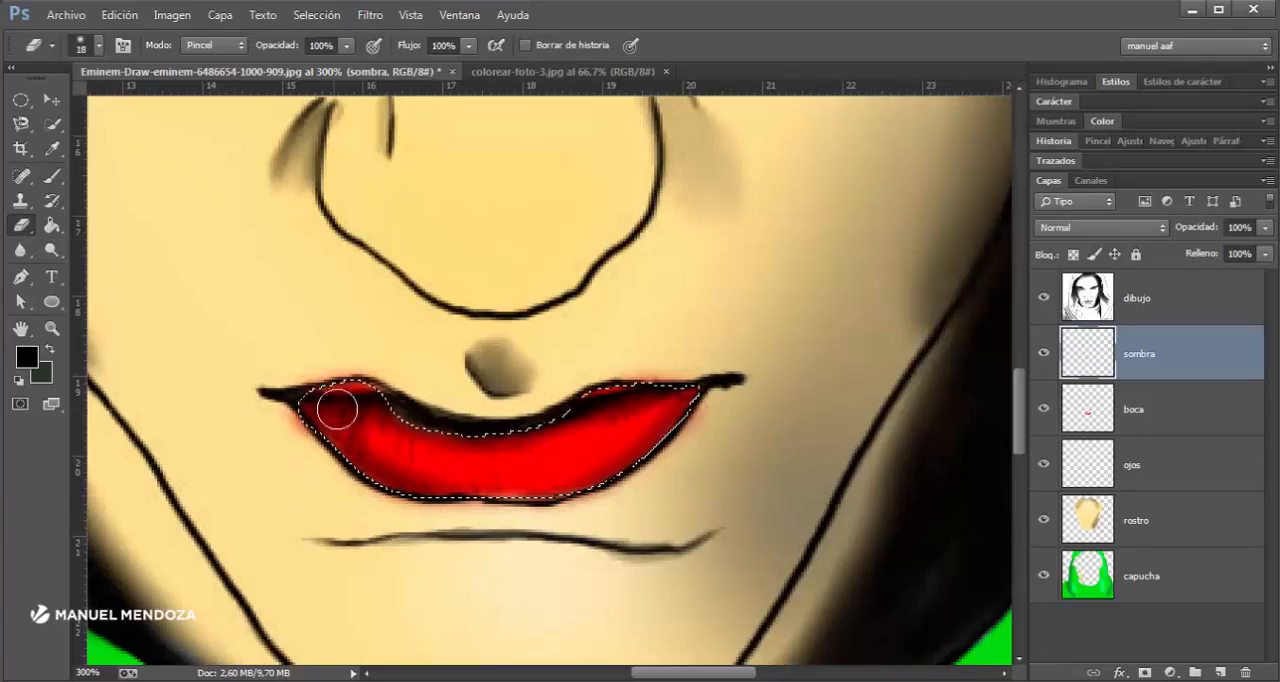
pyautogui.rightClick(506, 488)
pyautogui.moveTo(456, 488)
pyautogui.mouseDown()
pyautogui.moveTo(489, 502)
pyautogui.moveTo(457, 498)
pyautogui.moveTo(459, 480)
pyautogui.moveTo(401, 453)
pyautogui.mouseUp()
pyautogui.hotkey('ctrl', 'd')
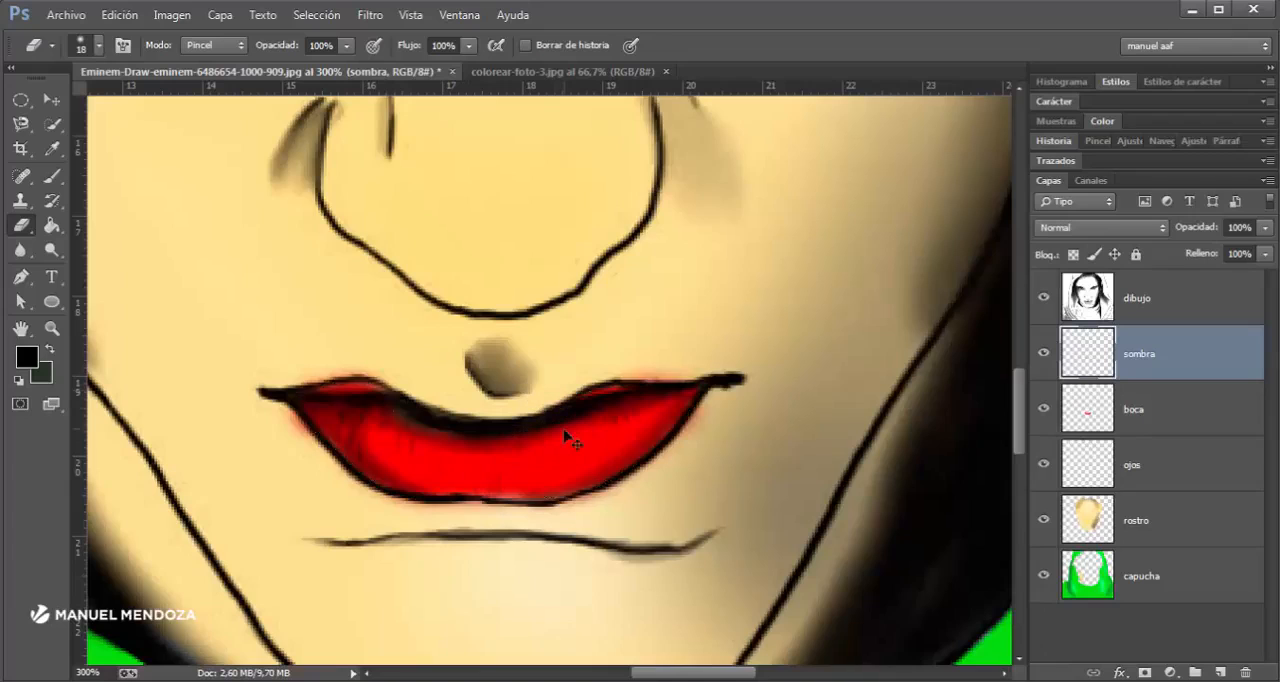
# - Compare the lips with and without the shading by repeatedly hiding and showing the sombra layer
pyautogui.hotkey('ctrl', '-')
pyautogui.hotkey('ctrl', '-')
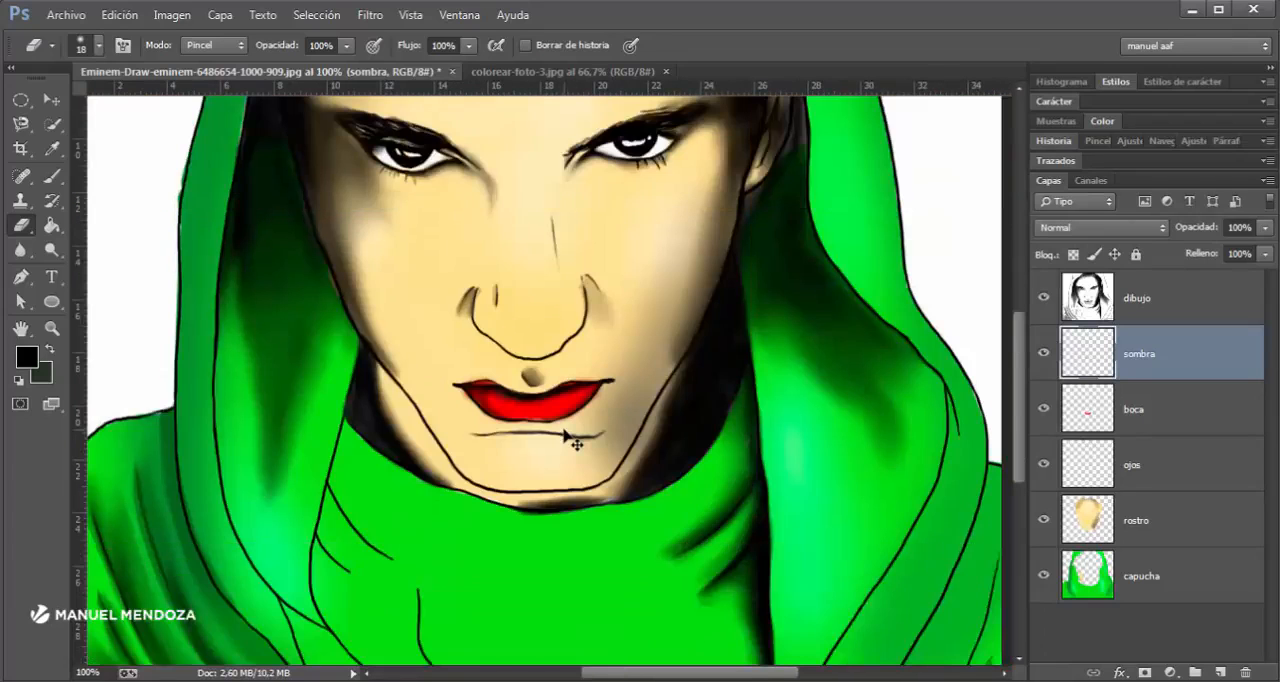
pyautogui.hotkey('ctrl', '+')
pyautogui.click(1039, 362)
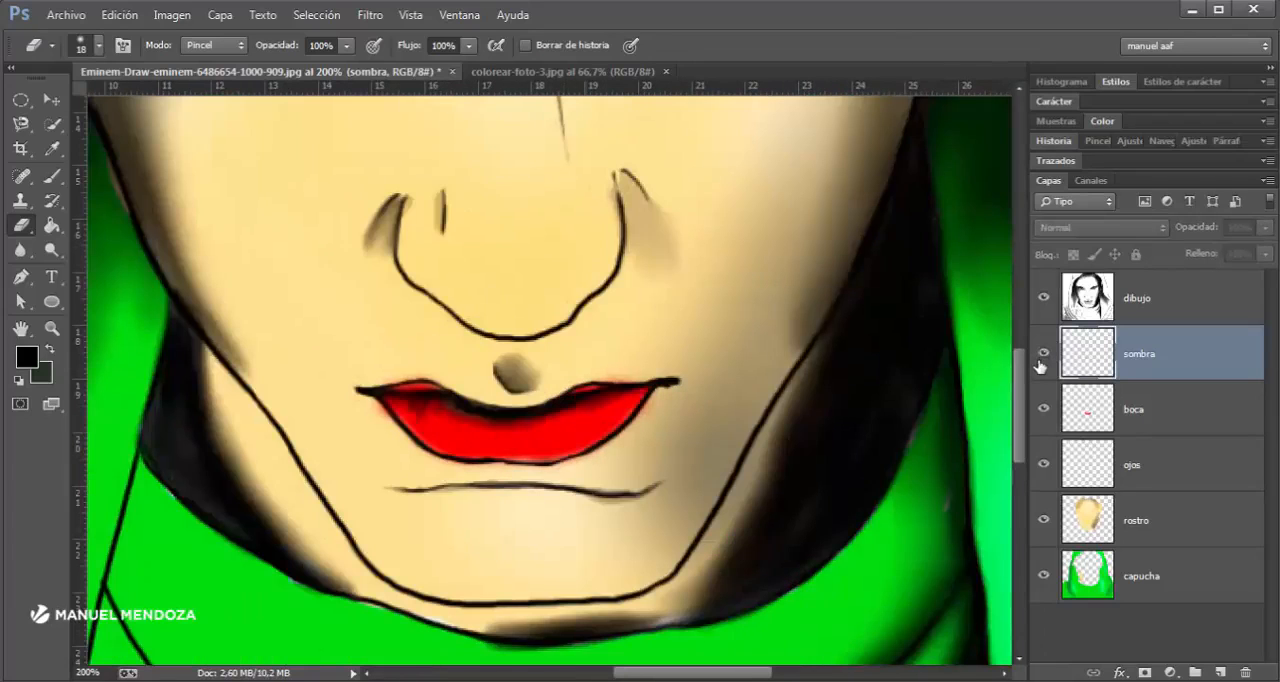
pyautogui.click(1040, 362)
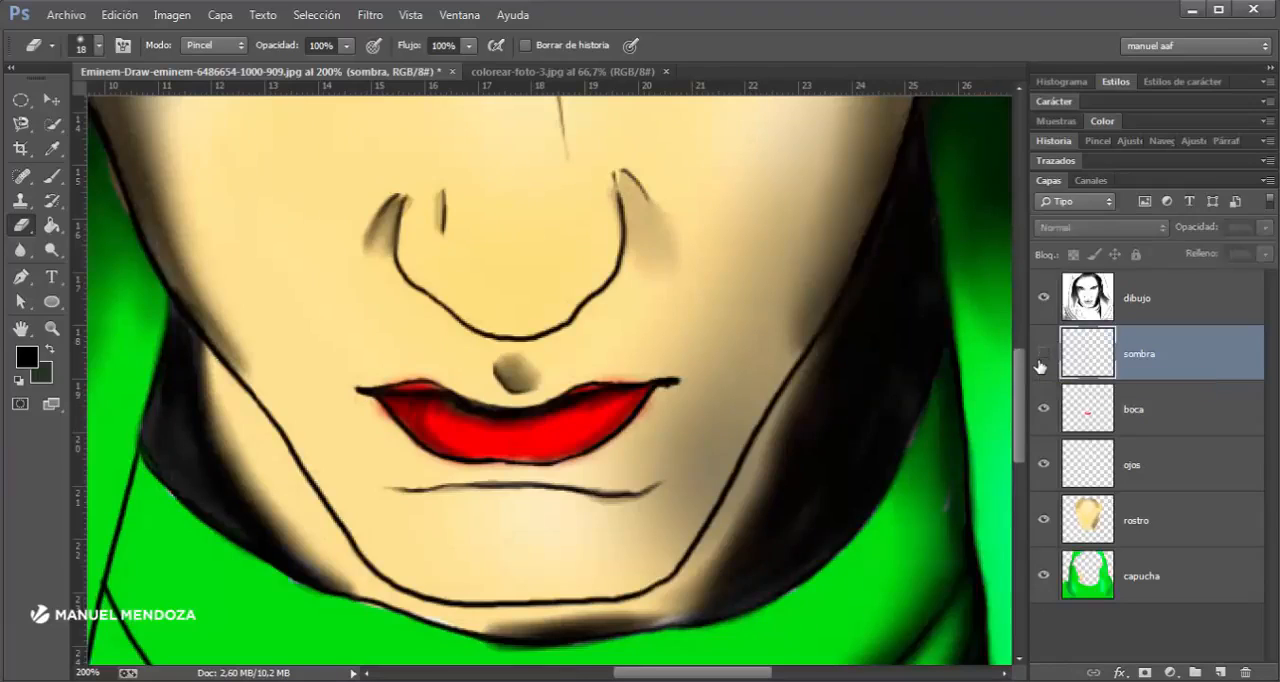
pyautogui.click(1041, 362)
pyautogui.click(1041, 362)
pyautogui.click(1041, 362)
pyautogui.click(1041, 362)
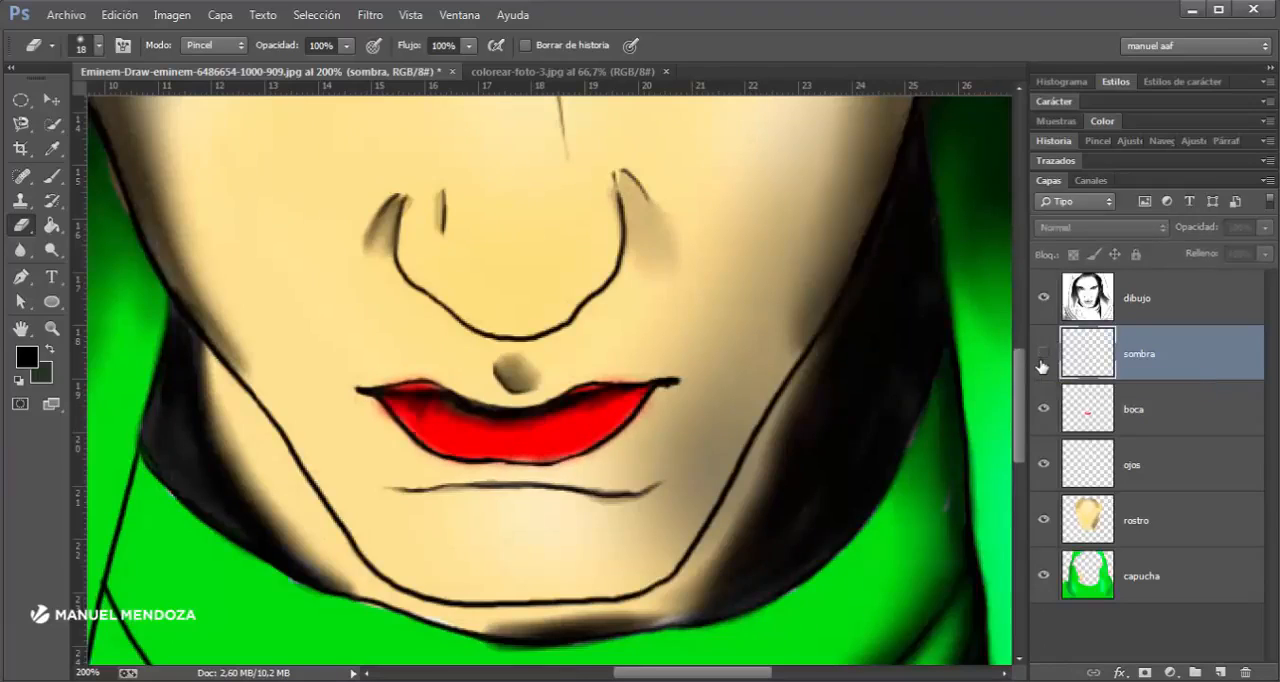
pyautogui.click(1041, 362)
# - Try lower opacities on the sombra layer and return it to 100%
pyautogui.click(1264, 228)
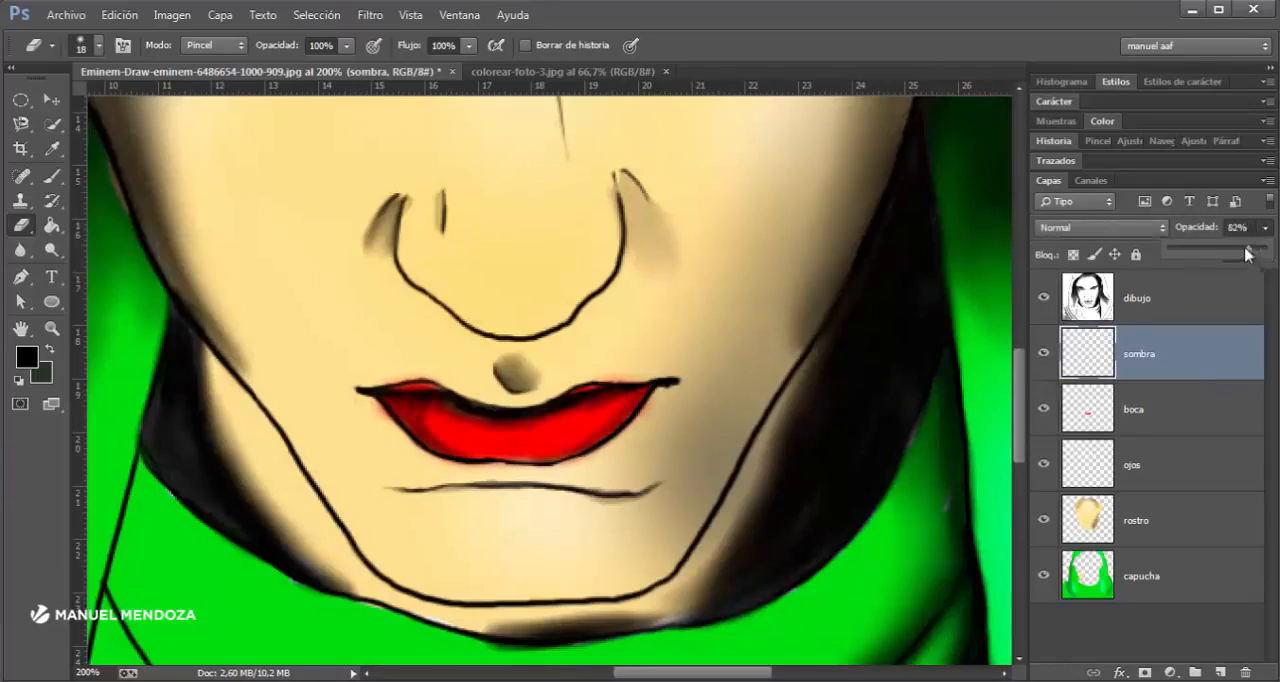
pyautogui.moveTo(1208, 254); pyautogui.dragTo(1266, 250)
pyautogui.moveTo(1142, 245)
pyautogui.mouseDown()
pyautogui.moveTo(1068, 246)
pyautogui.moveTo(1266, 250)
pyautogui.mouseUp()
# - Create a layer group above boca and put the sombra layer inside it
pyautogui.click(1142, 520)
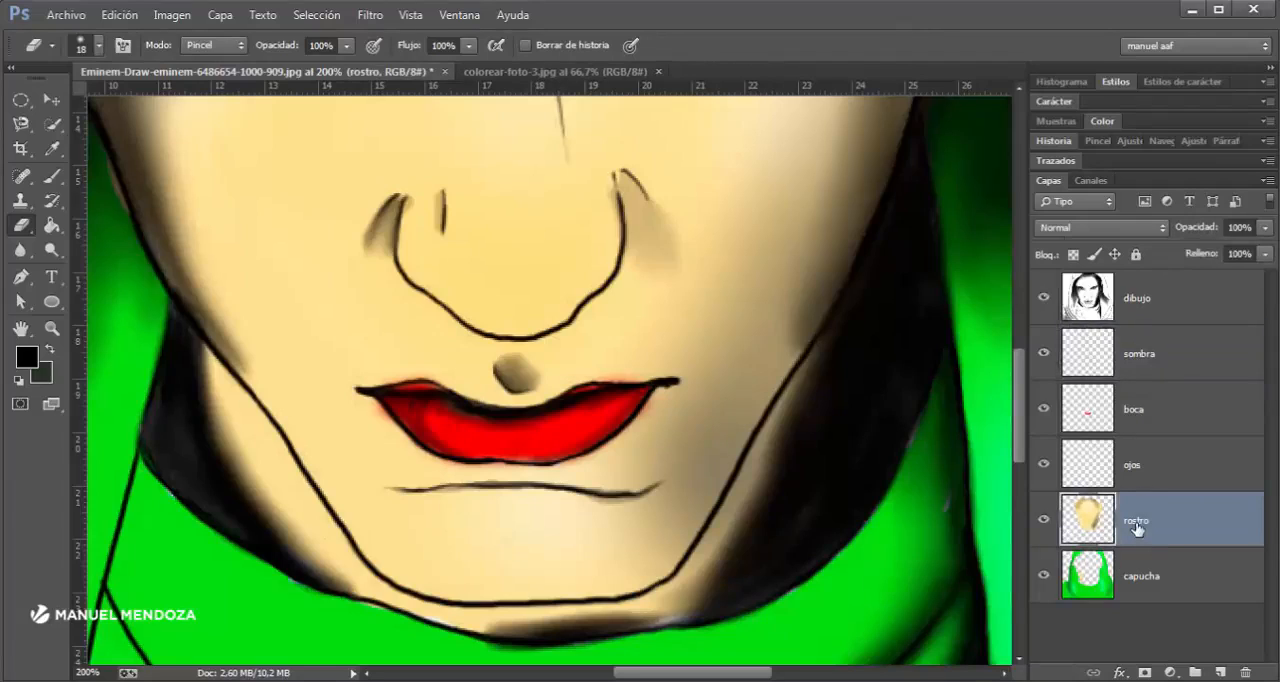
pyautogui.click(1149, 364)
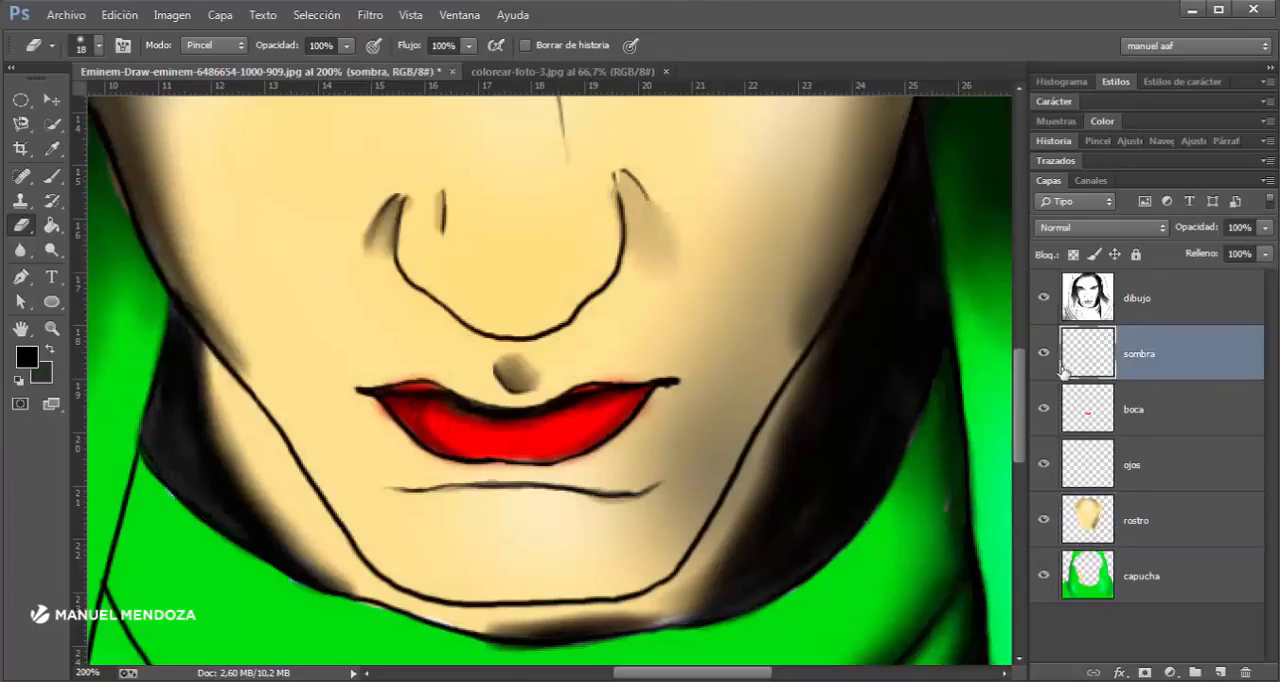
pyautogui.click(1195, 672)
pyautogui.moveTo(1100, 374); pyautogui.dragTo(1085, 341)
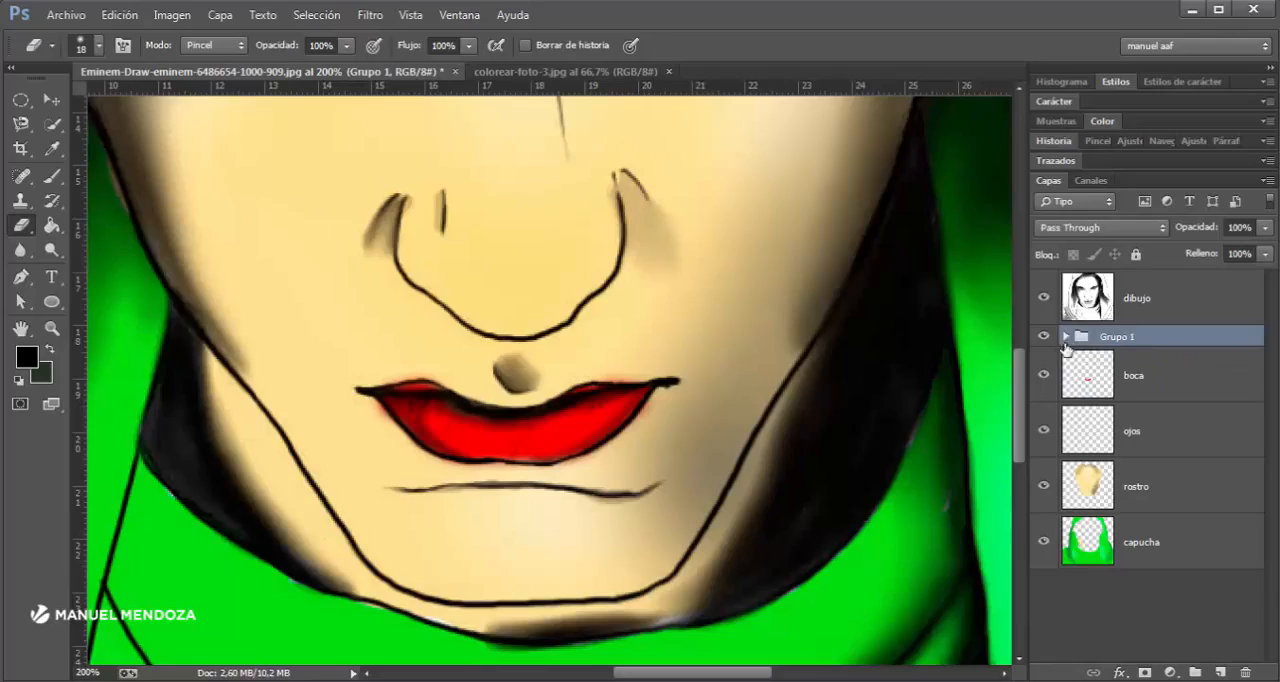
# - Add a new empty layer beneath capucha and hide the capucha, rostro, ojos and boca layers
pyautogui.hotkey('ctrl', '-')
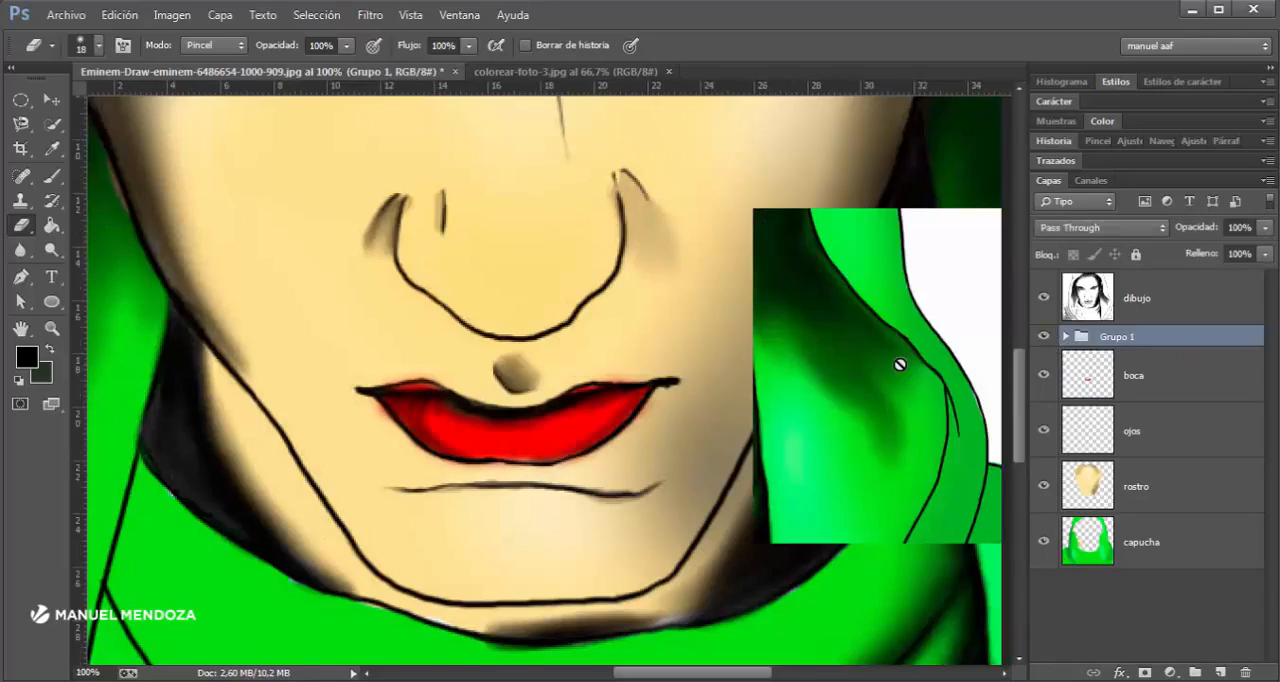
pyautogui.hotkey('ctrl', '-')
pyautogui.hotkey('ctrl', '-')
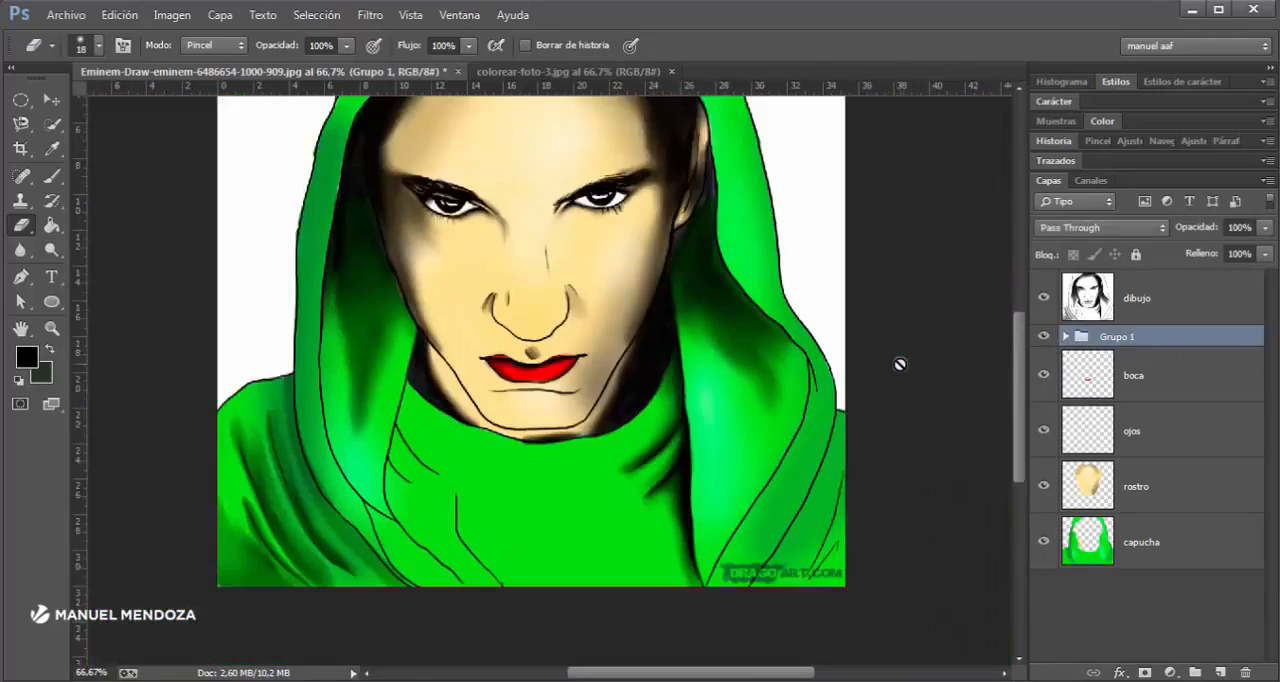
pyautogui.click(1133, 570)
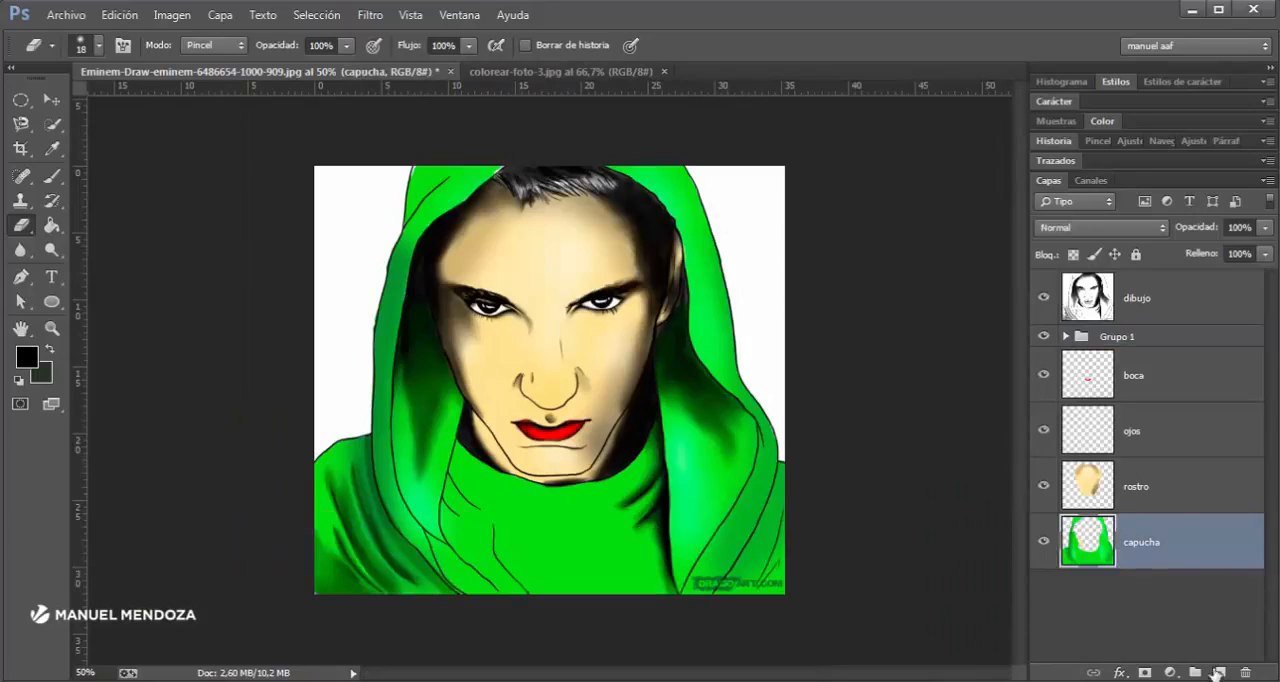
pyautogui.click(1220, 672)
pyautogui.moveTo(1152, 563); pyautogui.dragTo(1143, 634)
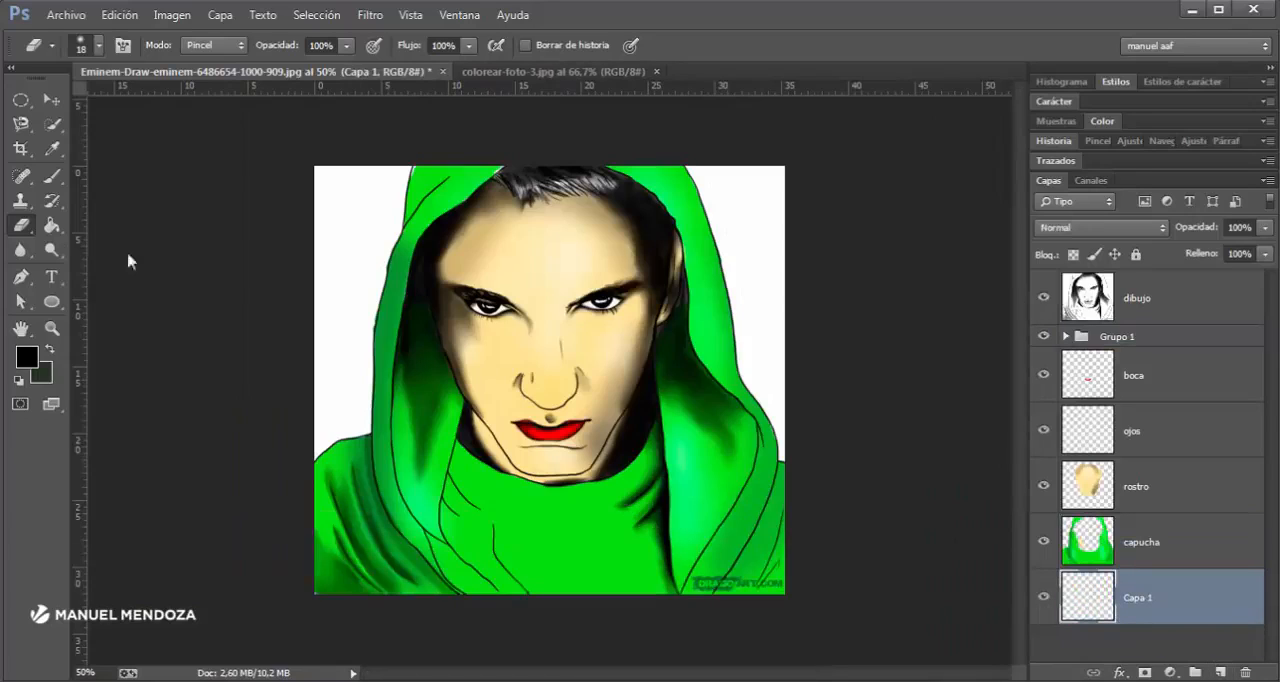
pyautogui.moveTo(1044, 542); pyautogui.dragTo(1044, 378)
# - Activate the Gradient tool and choose the Azul, rojo, amarillo preset after trying several other presets
pyautogui.click(52, 226)
pyautogui.click(110, 215)
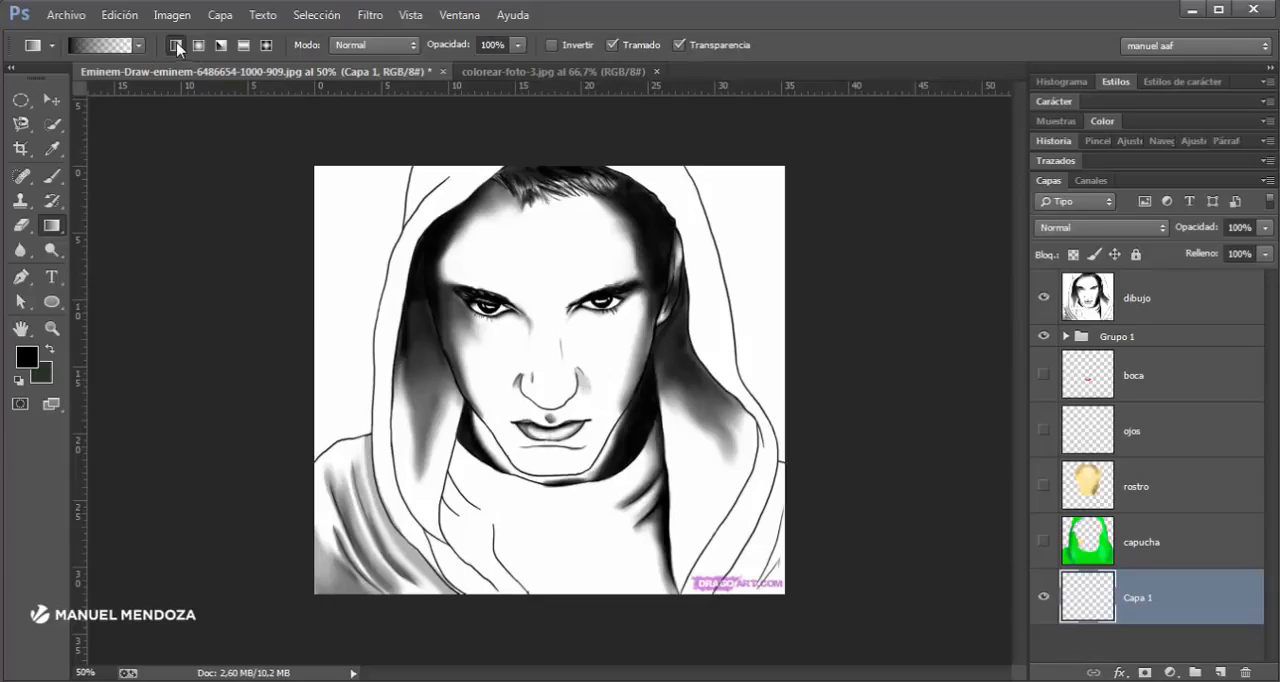
pyautogui.click(108, 47)
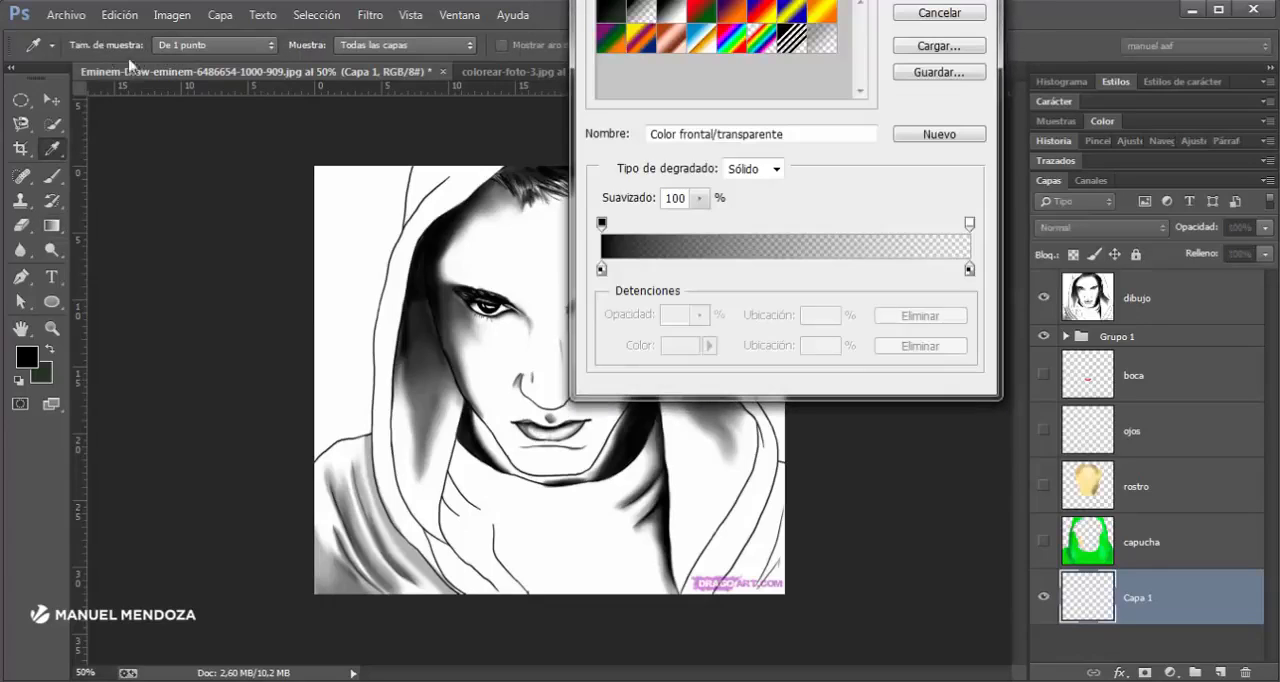
pyautogui.click(700, 15)
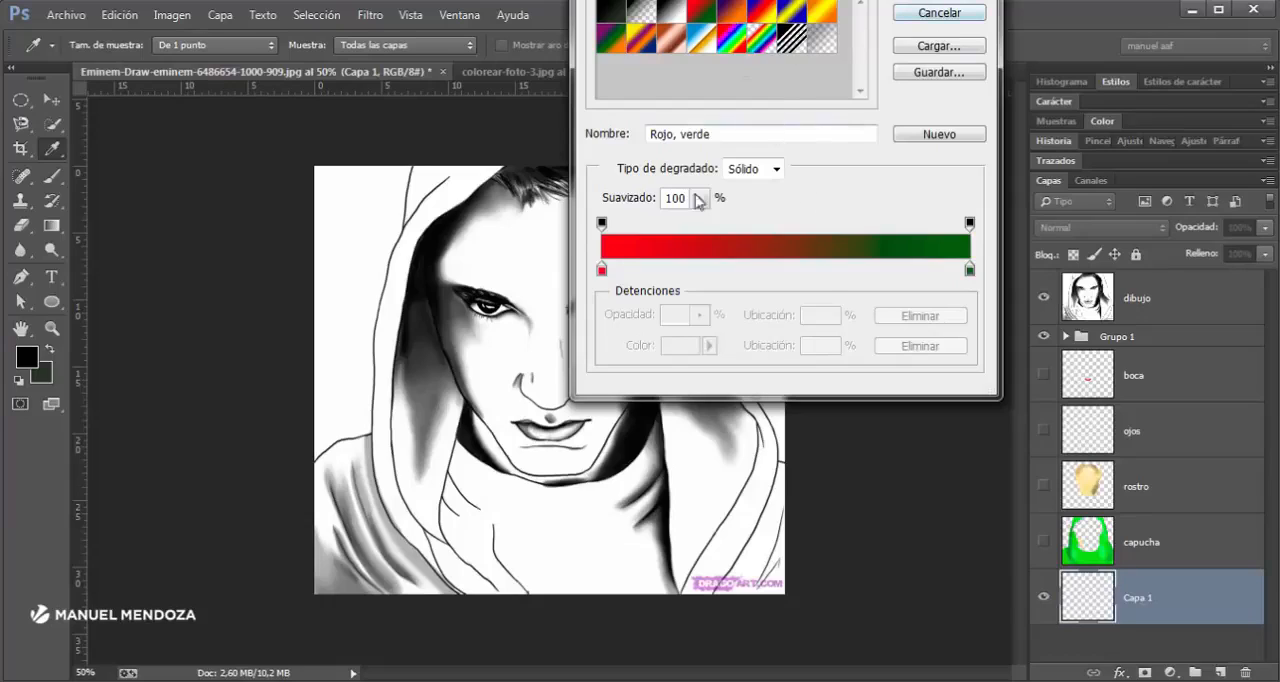
pyautogui.click(768, 13)
pyautogui.click(718, 42)
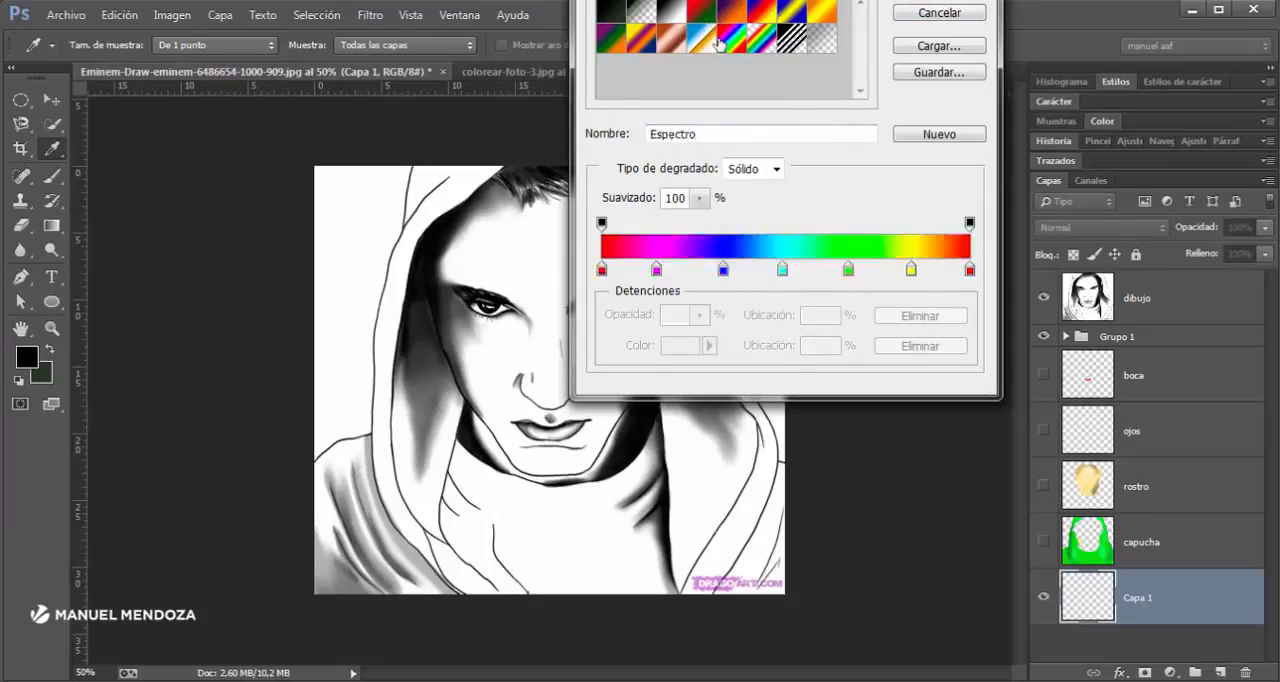
pyautogui.click(700, 12)
pyautogui.click(645, 40)
pyautogui.click(614, 40)
pyautogui.click(705, 12)
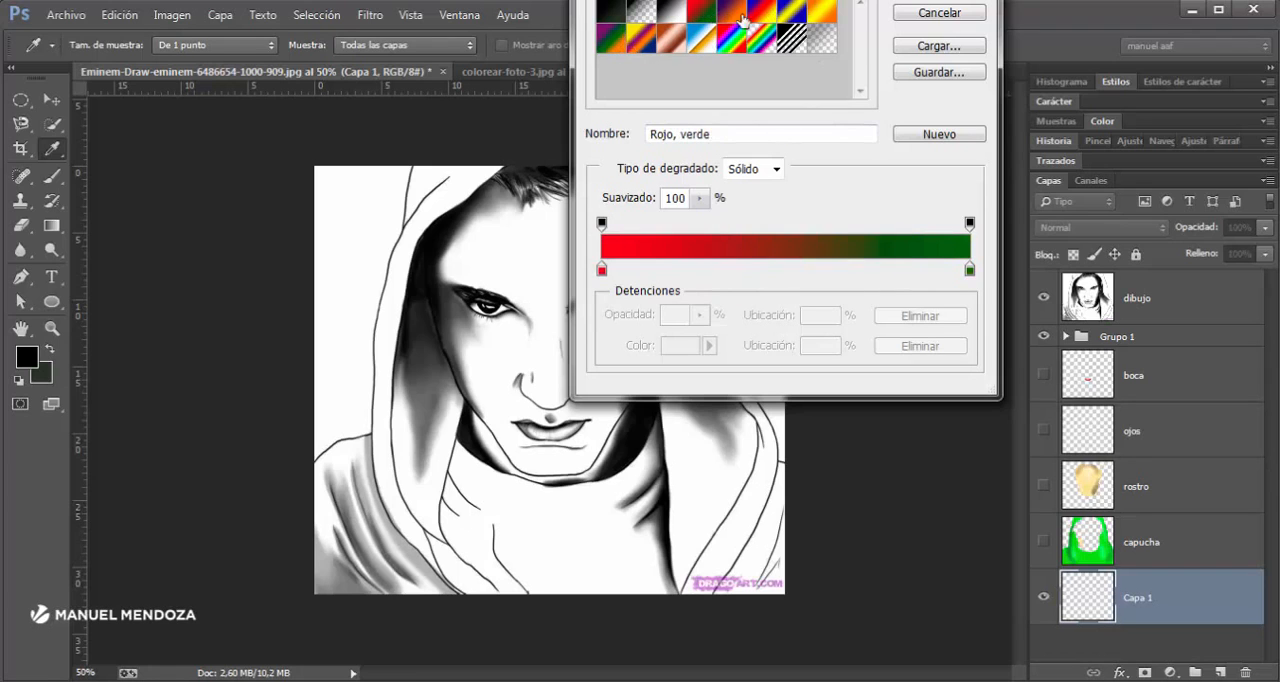
pyautogui.click(768, 14)
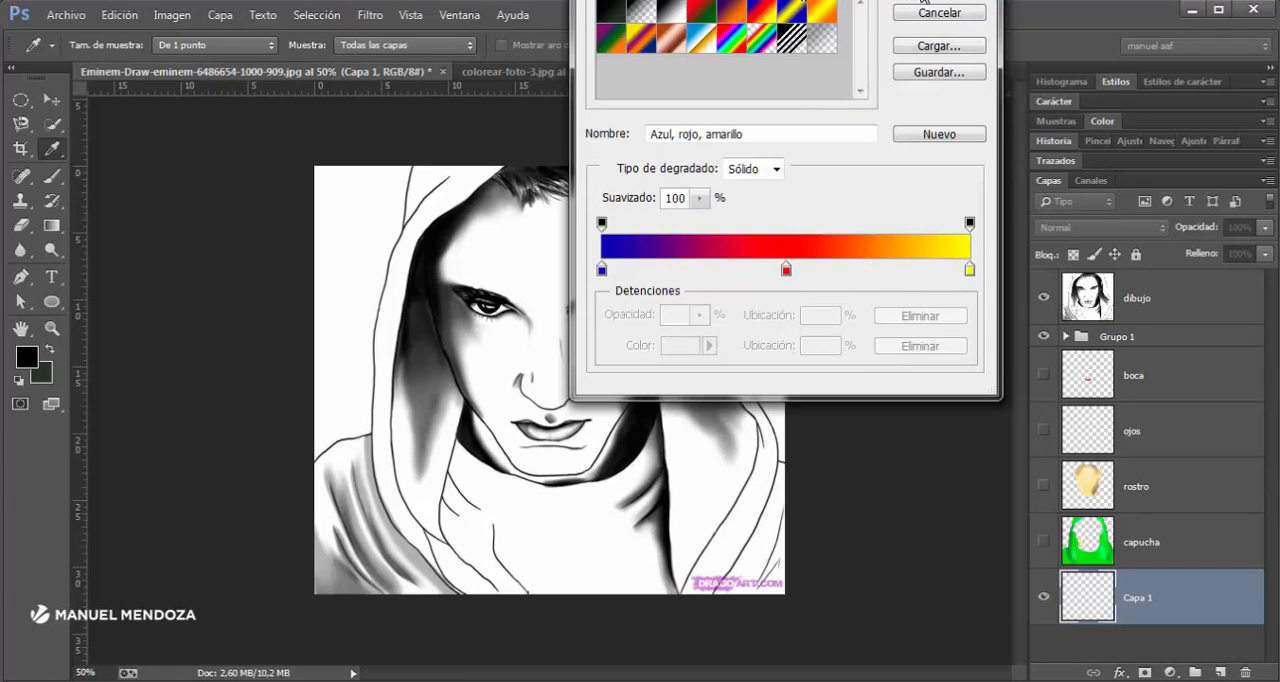
pyautogui.click(918, 2)
# - Try linear, radial, angle and reflected gradients in different directions across the Capa 1 layer
pyautogui.moveTo(287, 148); pyautogui.dragTo(836, 624)
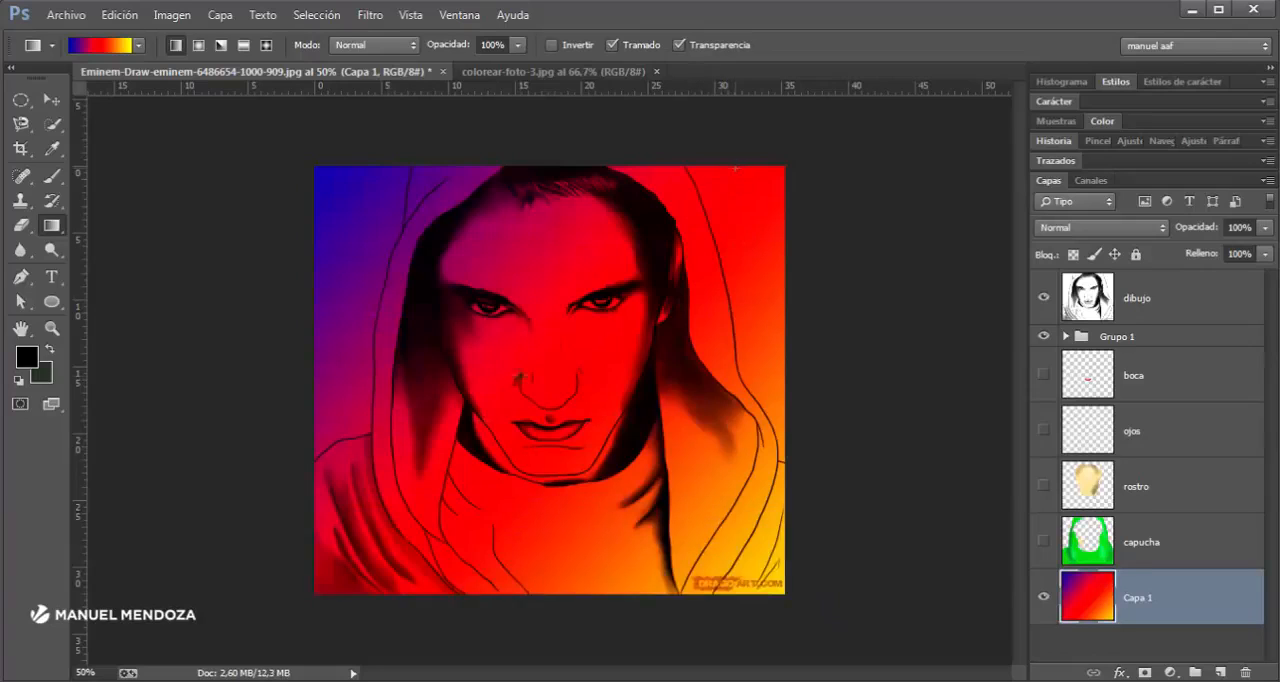
pyautogui.moveTo(735, 168); pyautogui.dragTo(414, 377)
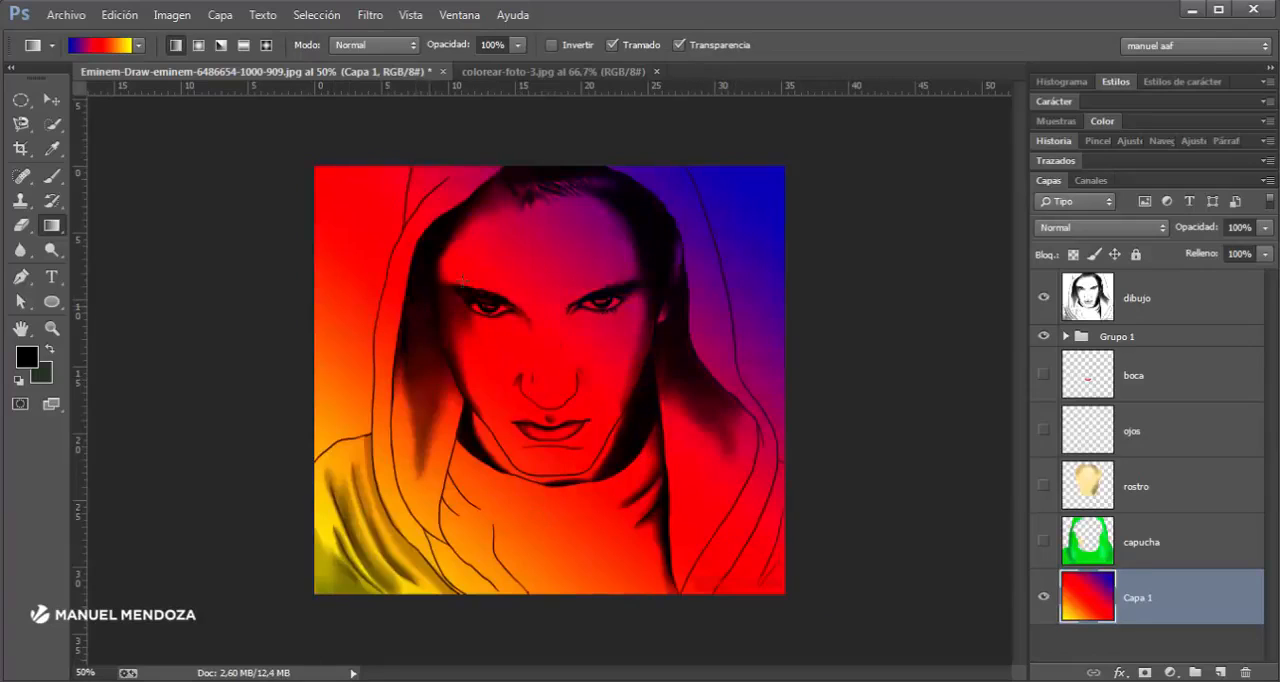
pyautogui.click(198, 45)
pyautogui.moveTo(610, 440); pyautogui.dragTo(786, 212)
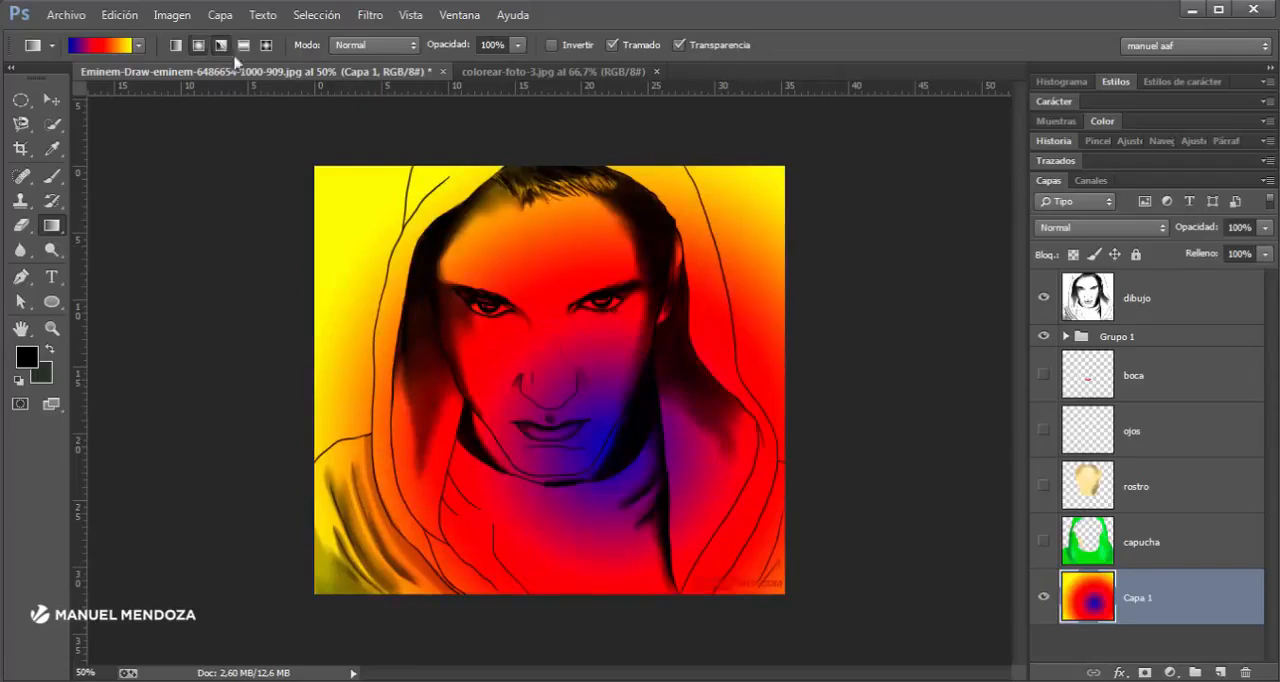
pyautogui.click(222, 46)
pyautogui.moveTo(572, 397); pyautogui.dragTo(299, 161)
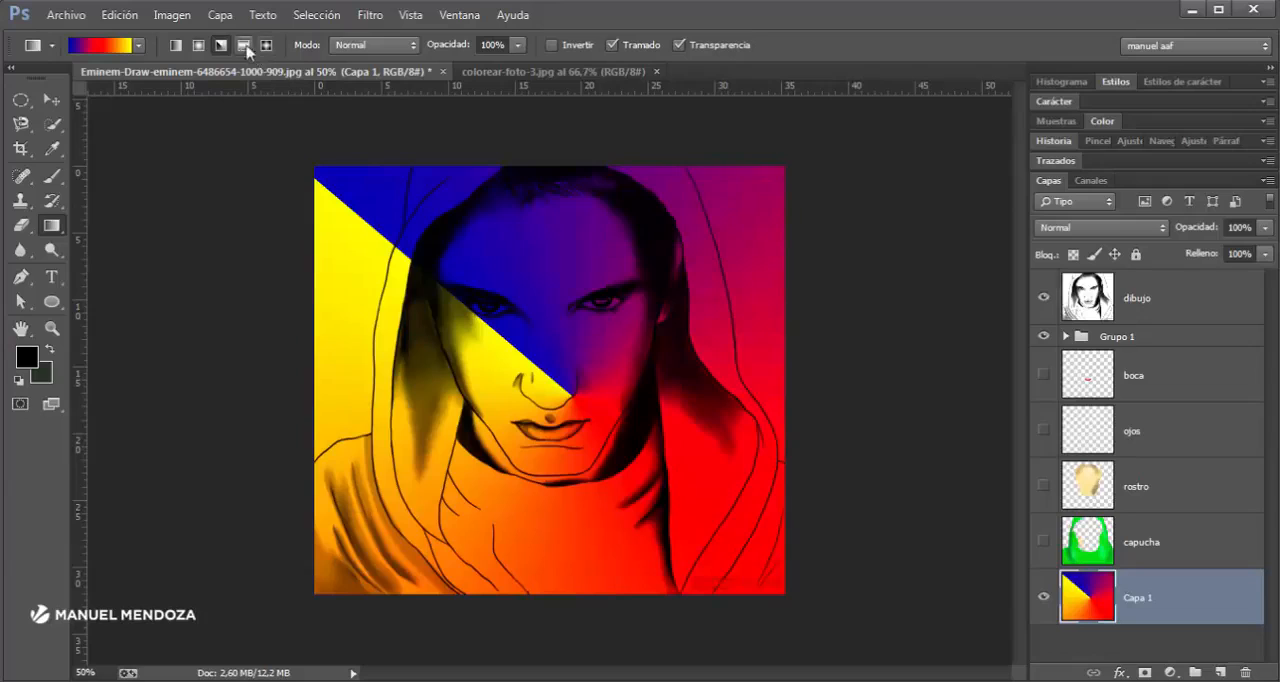
pyautogui.click(243, 45)
pyautogui.moveTo(552, 594); pyautogui.dragTo(538, 157)
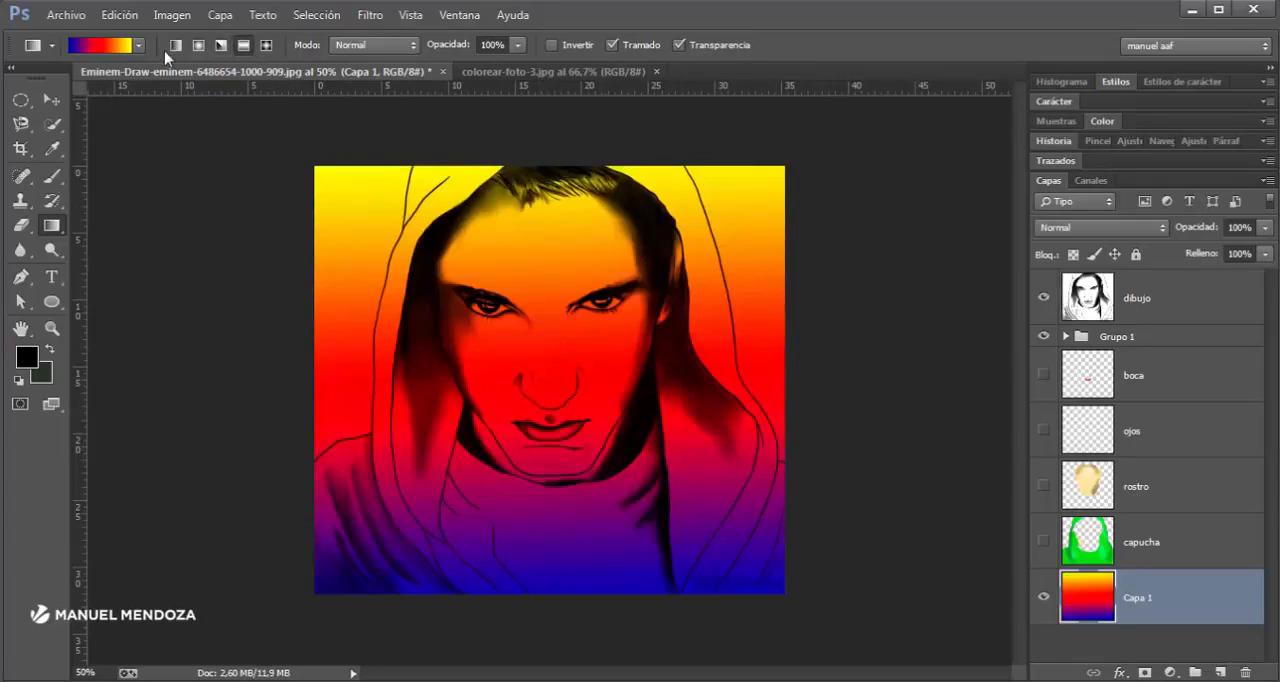
# - Fill Capa 1 with a linear gradient running diagonally from the image's upper-left corner to its lower-right corner
pyautogui.click(176, 45)
pyautogui.moveTo(325, 168); pyautogui.dragTo(785, 588)
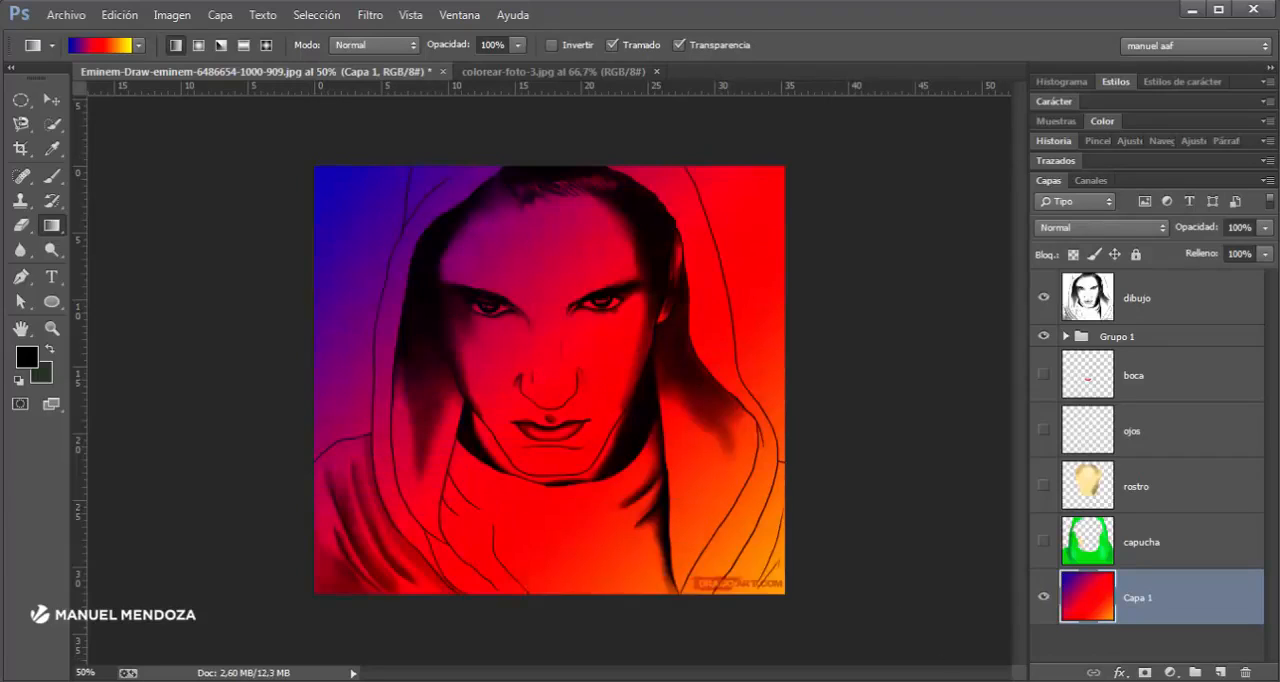
# - Make the capucha, rostro and boca layers visible again over the gradient background
pyautogui.click(1043, 541)
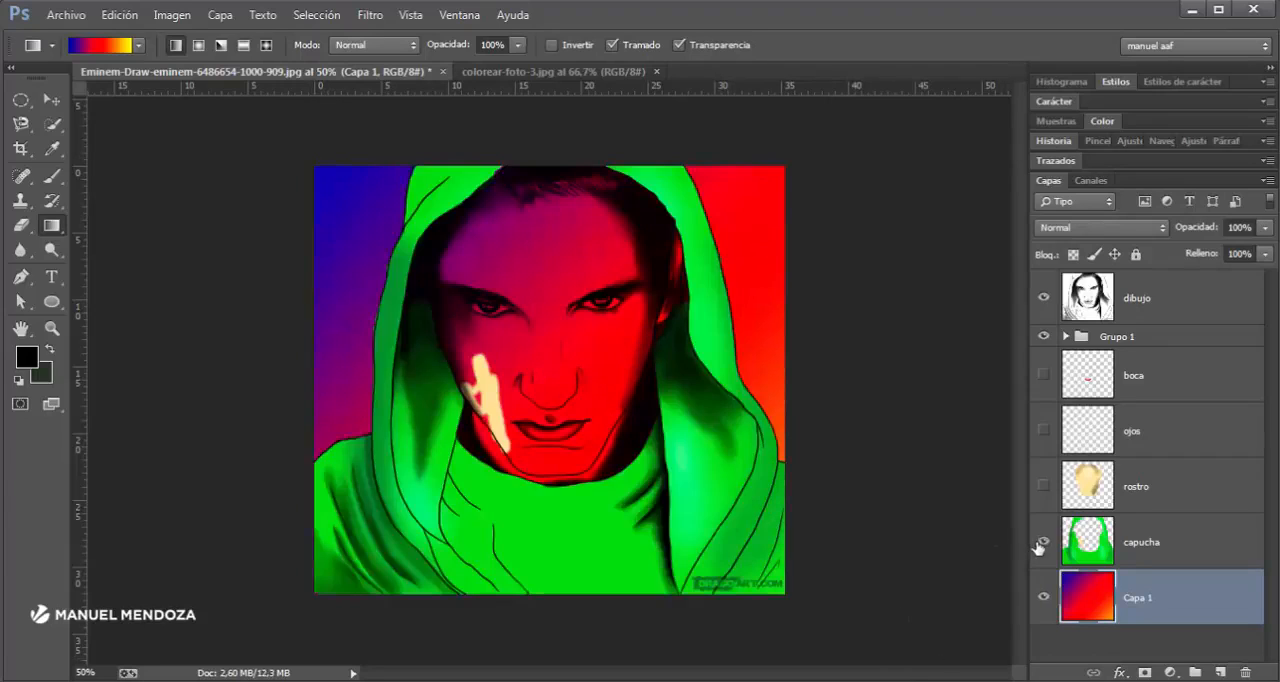
pyautogui.click(1044, 488)
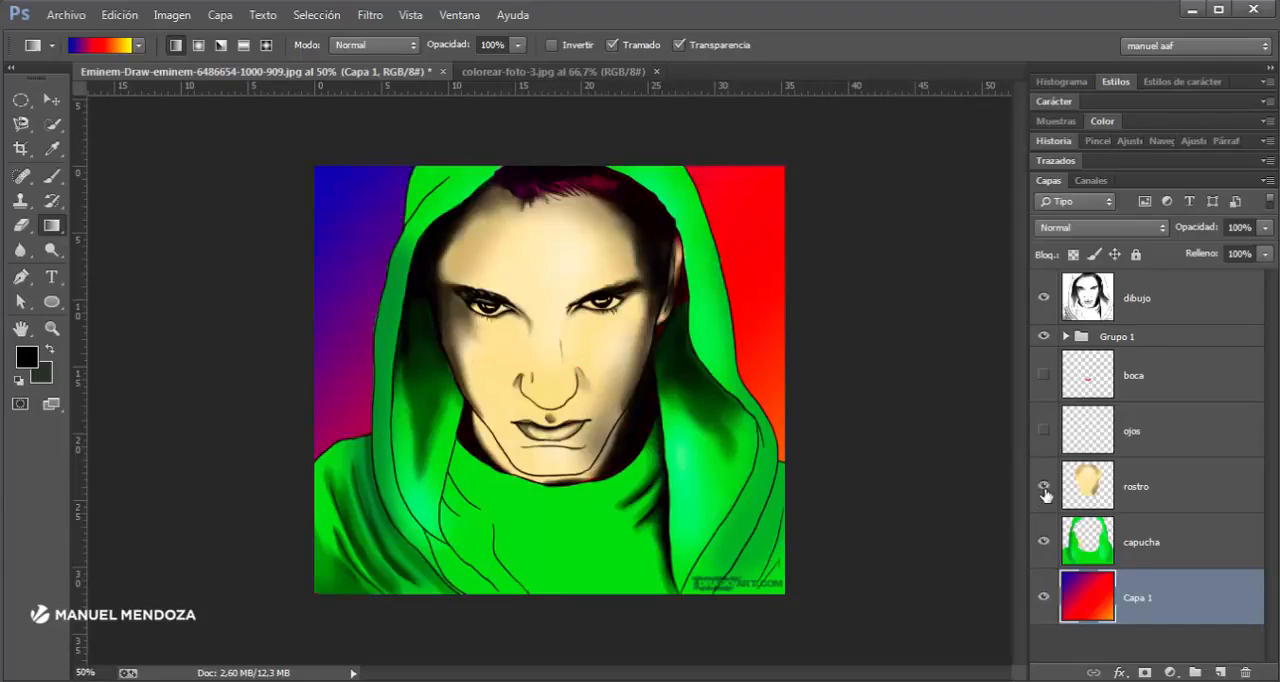
pyautogui.click(1045, 373)
pyautogui.click(1045, 373)
pyautogui.click(1045, 373)
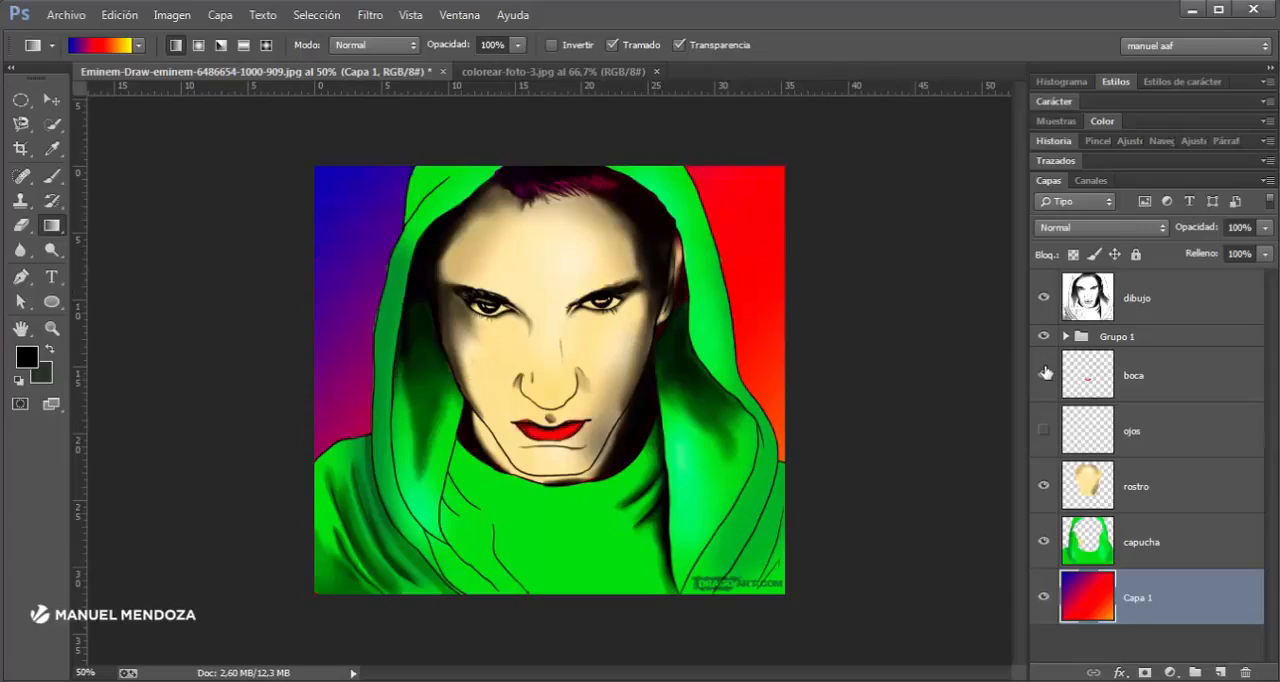
# - Enlarge the view of the coloured drawing to 66.67% and compare it with the finished example colorear-foto-3.jpg
pyautogui.hotkey('ctrl', '+')
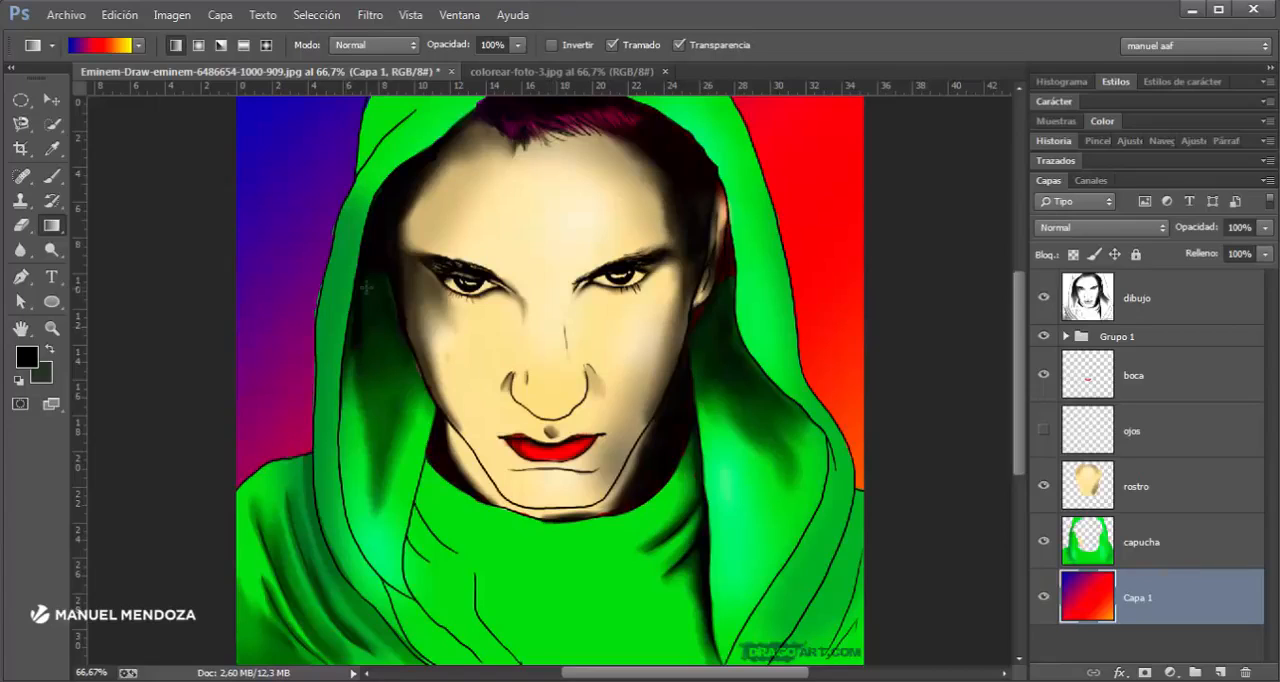
pyautogui.click(540, 72)
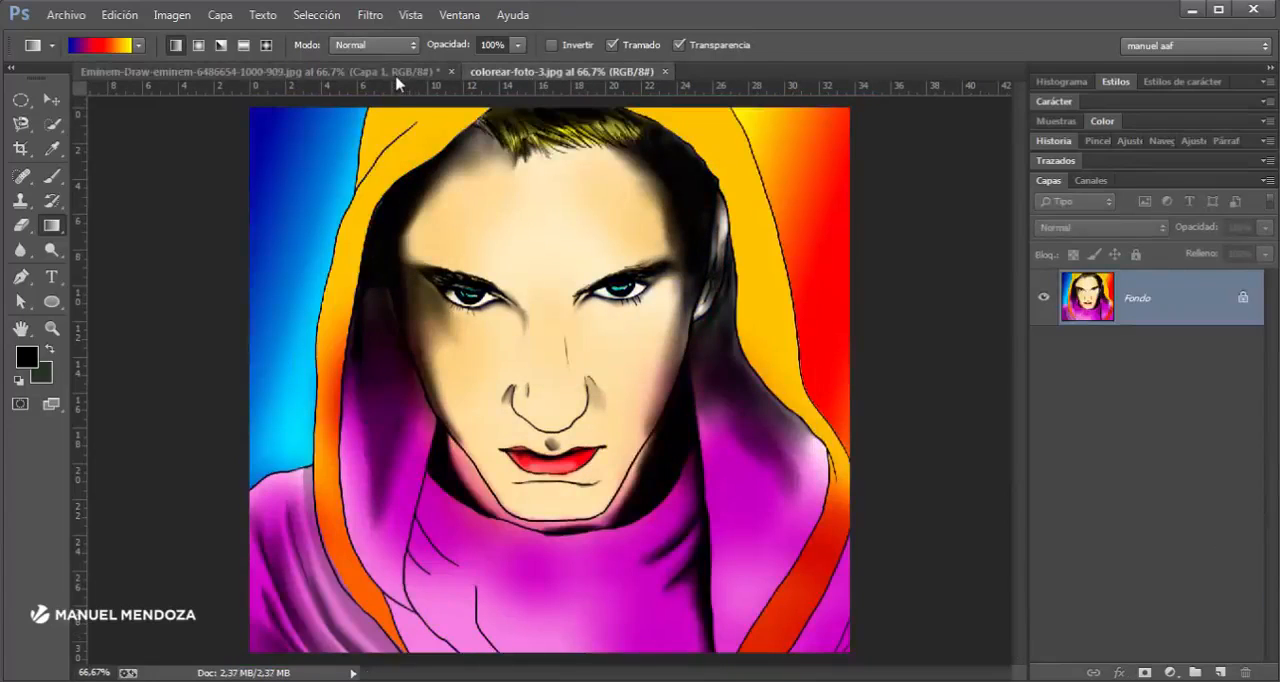
pyautogui.click(397, 74)
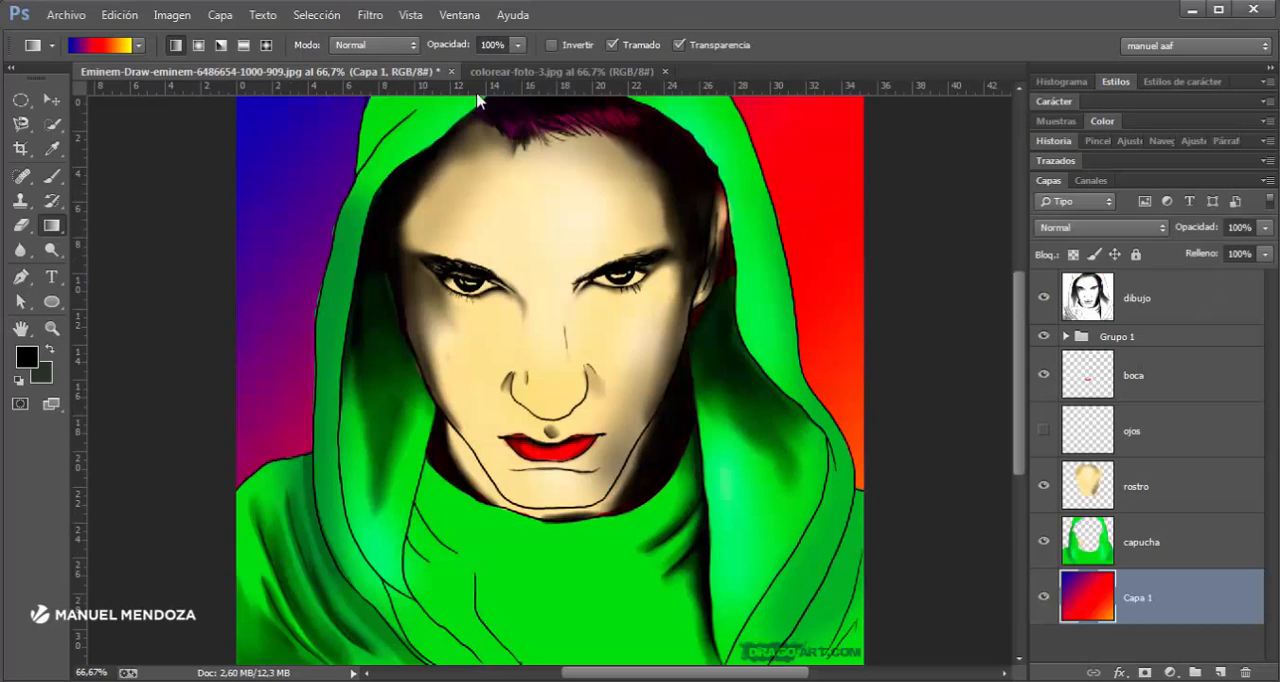